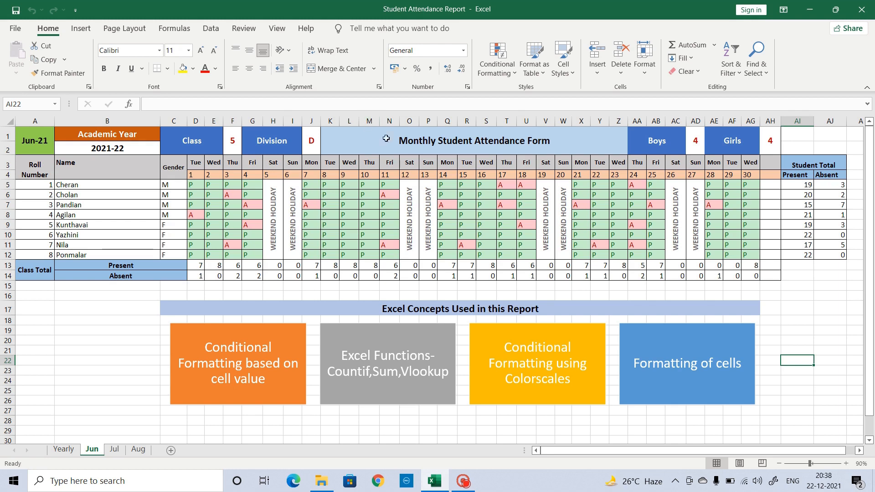
Step: Look over the Yearly and Jun attendance sheets, including the month cell A1 and the weekday row
{"action": "left_click", "coordinate": [63, 450]}
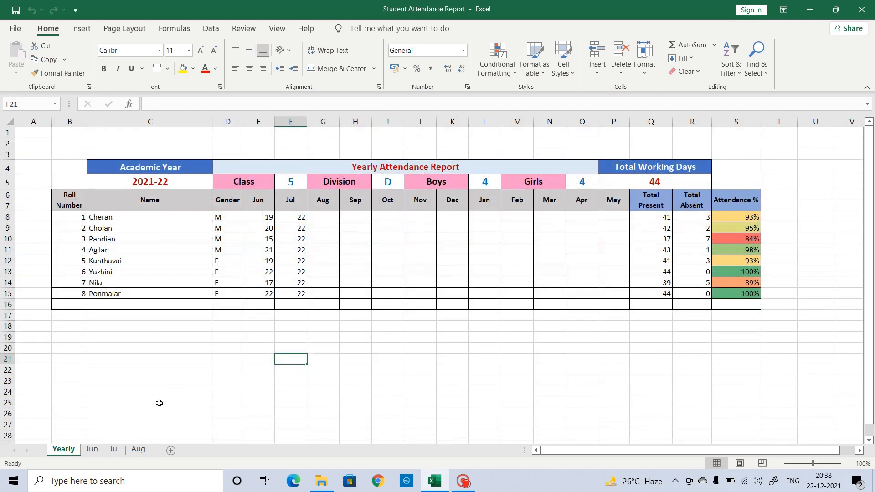
{"action": "left_click", "coordinate": [93, 450]}
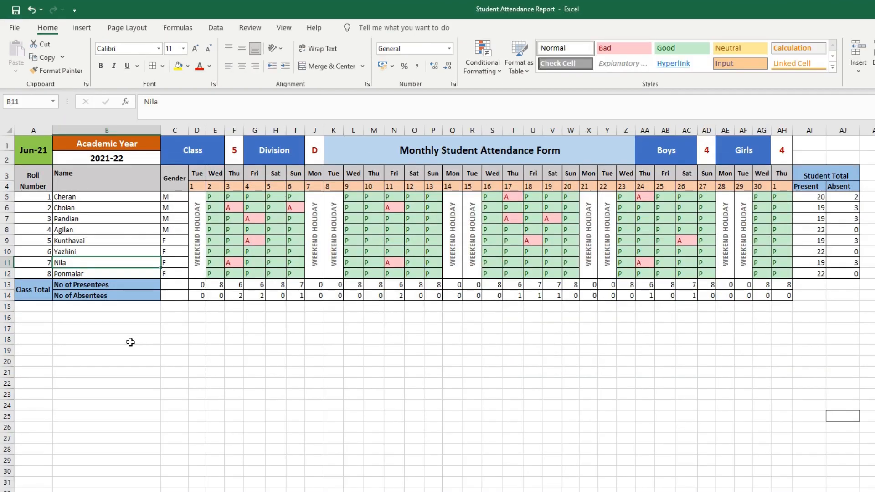
{"action": "left_click", "coordinate": [34, 151]}
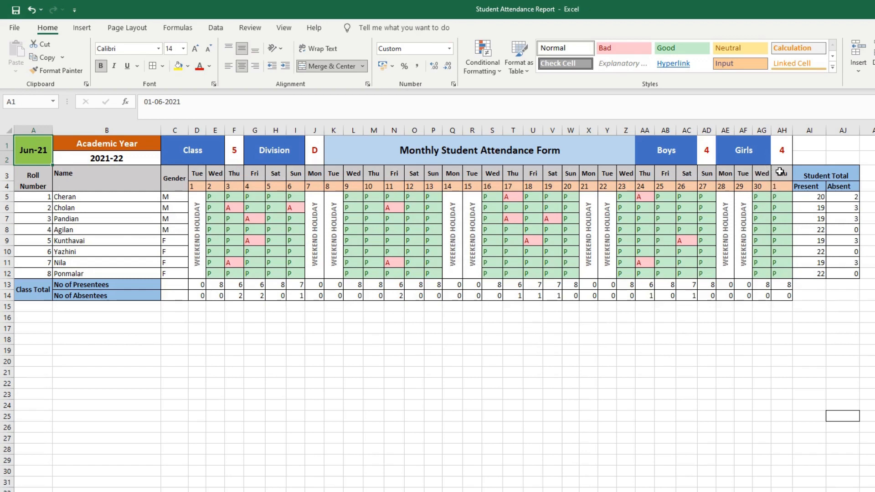
{"action": "left_click_drag", "start_coordinate": [783, 174], "coordinate": [197, 173]}
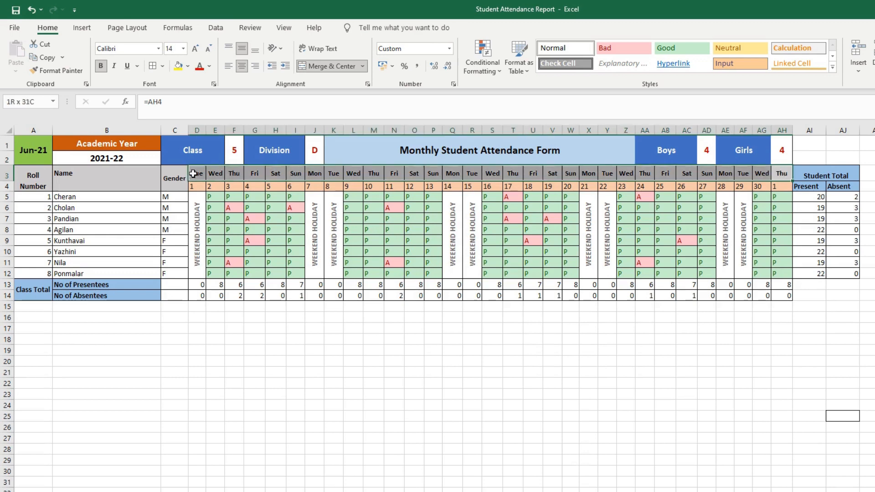
Step: Change the month date in A1 of the monthly attendance form to 01-02-2021
{"action": "left_click", "coordinate": [33, 148]}
{"action": "left_click", "coordinate": [159, 101]}
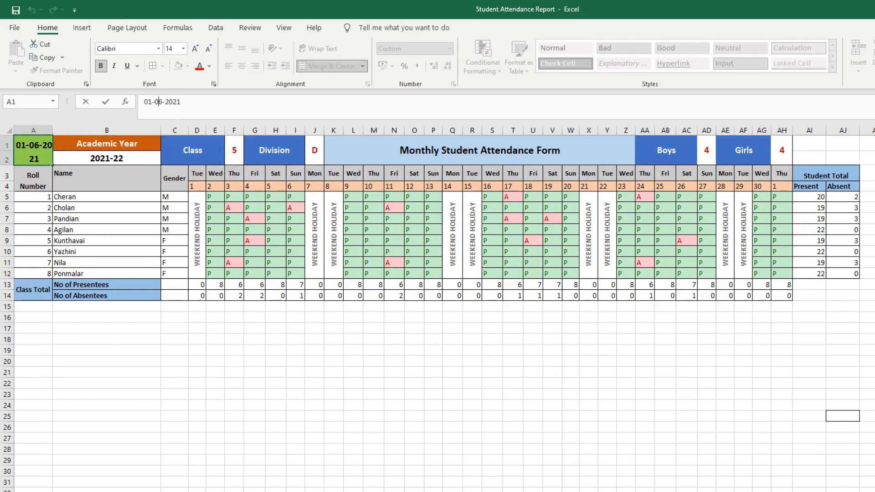
{"action": "key", "text": "BackSpace"}
{"action": "type", "text": "2"}
{"action": "key", "text": "Return"}
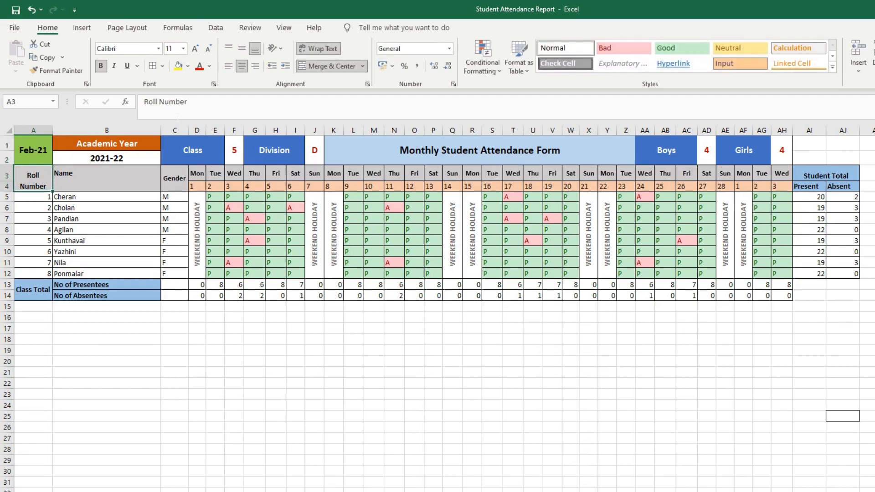
Step: Examine the formulas for the day 28 date, the boys and girls counts, the first student's present total and the daily presentees count
{"action": "left_click", "coordinate": [724, 187]}
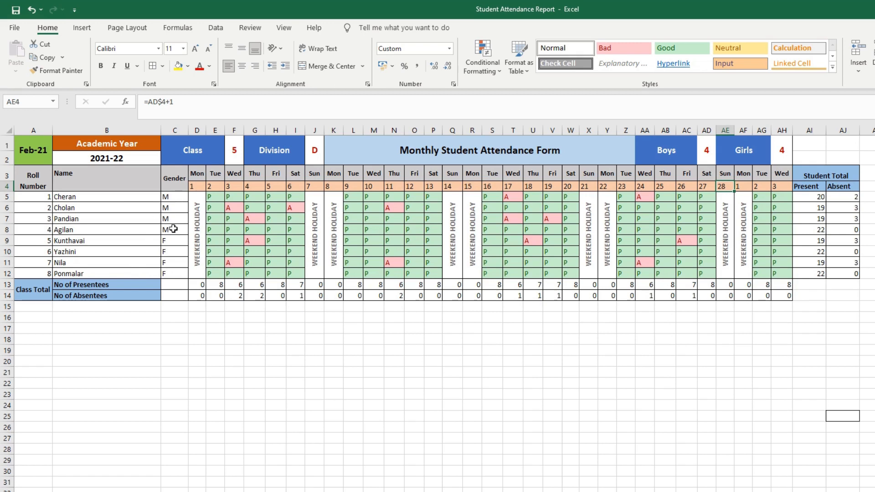
{"action": "left_click", "coordinate": [707, 152]}
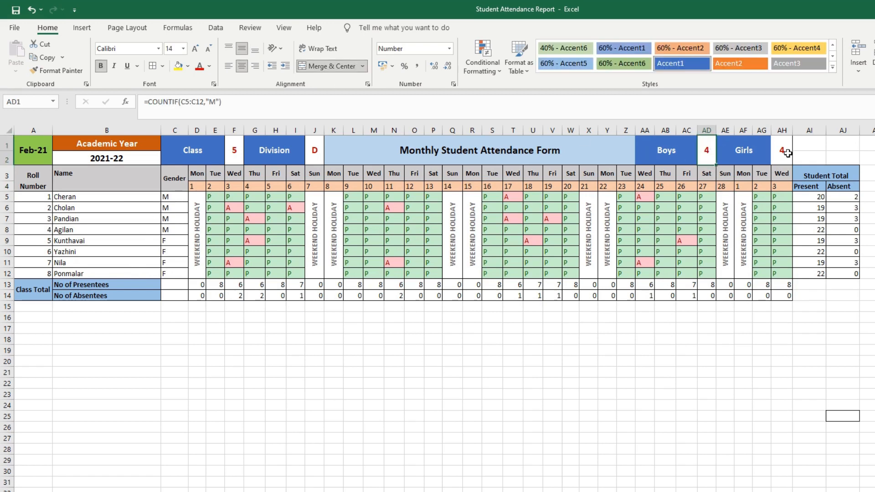
{"action": "left_click", "coordinate": [789, 153]}
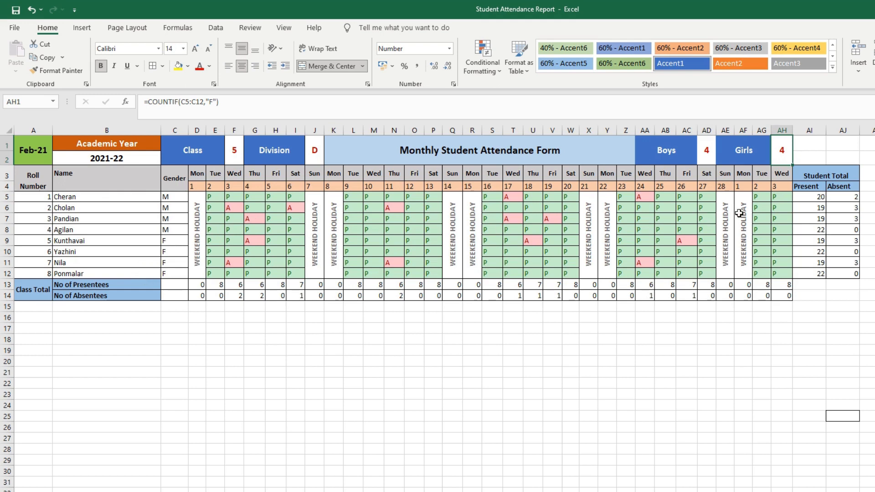
{"action": "left_click", "coordinate": [810, 197]}
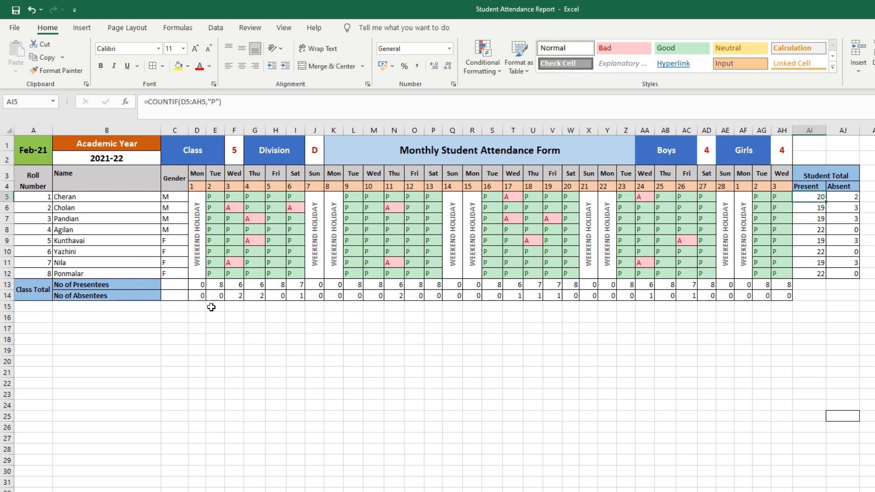
{"action": "left_click", "coordinate": [137, 286]}
{"action": "left_click", "coordinate": [255, 285]}
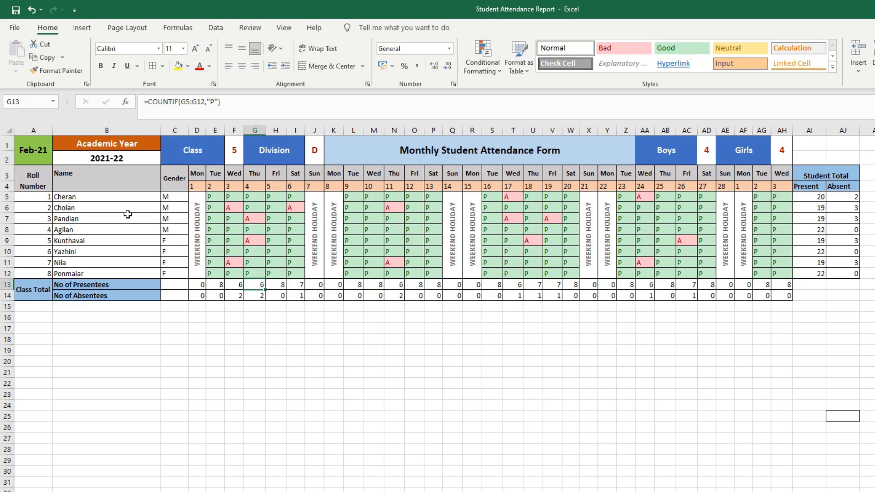
Step: Mark the first student absent on day 18 by entering A in cell U5
{"action": "left_click", "coordinate": [532, 198]}
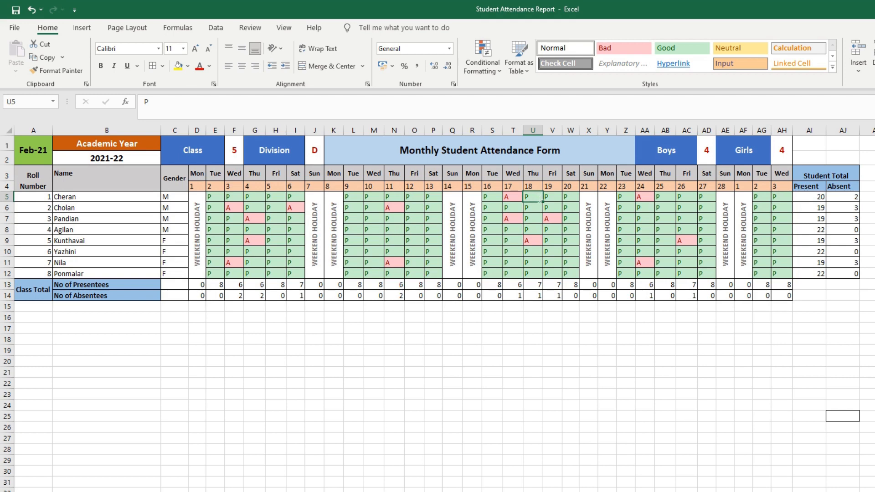
{"action": "type", "text": "A"}
{"action": "key", "text": "Return"}
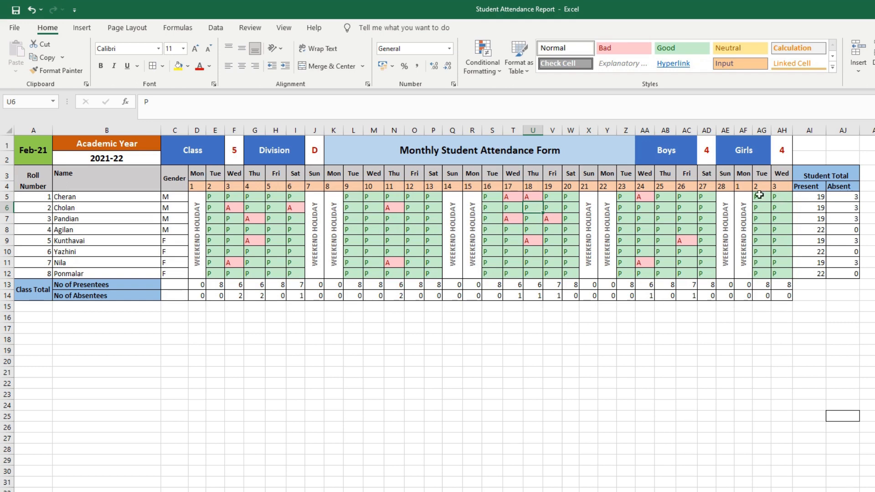
{"action": "left_click", "coordinate": [532, 197]}
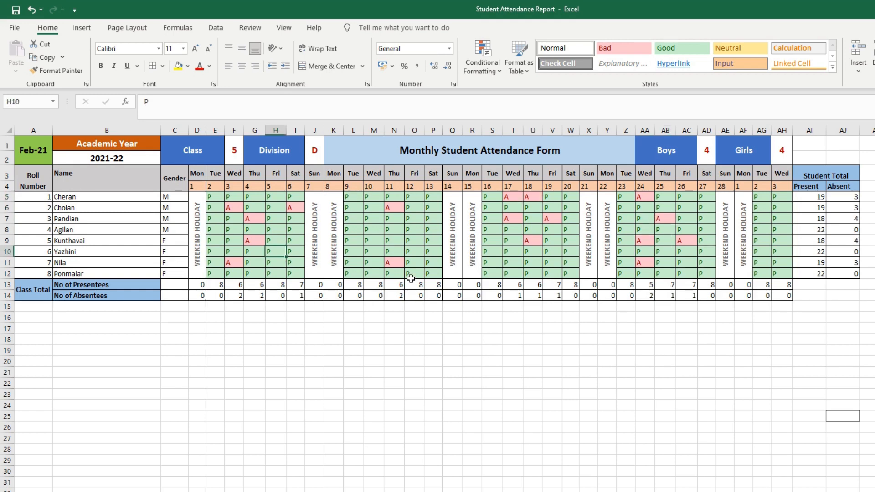
Step: Examine the Total Present, Total Absent and Attendance % formulas on the Yearly sheet
{"action": "left_click", "coordinate": [46, 491]}
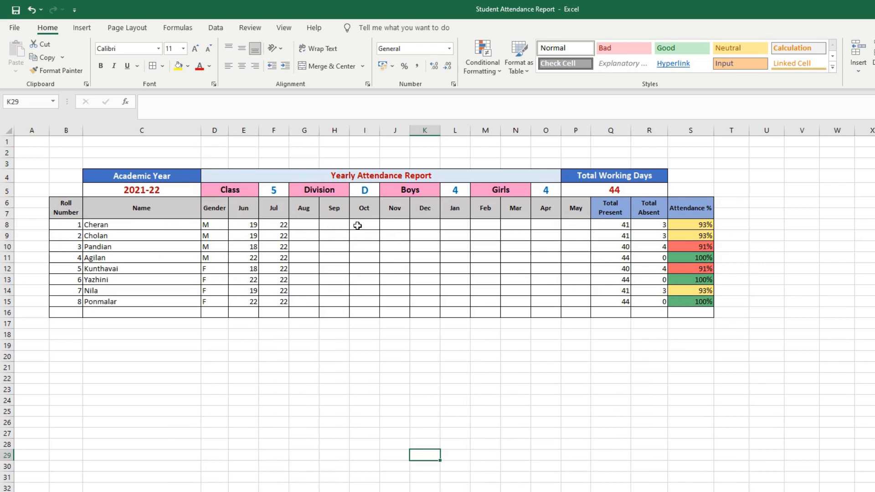
{"action": "left_click", "coordinate": [622, 227]}
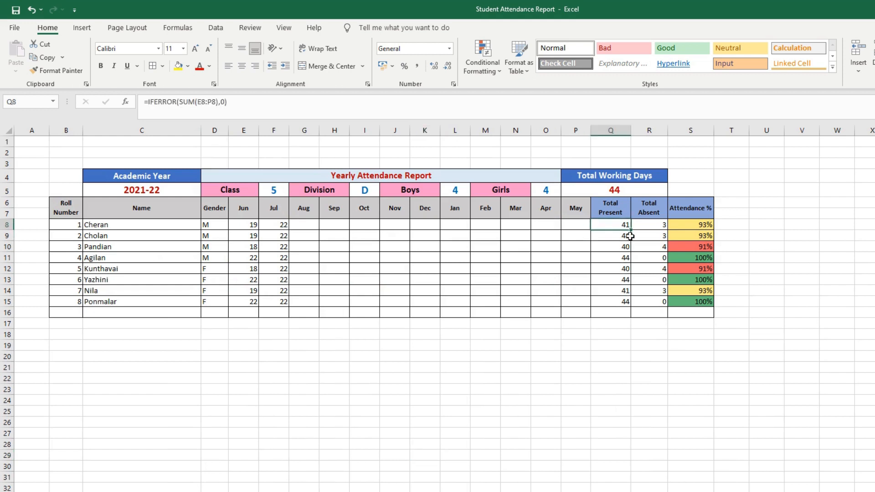
{"action": "left_click", "coordinate": [651, 223]}
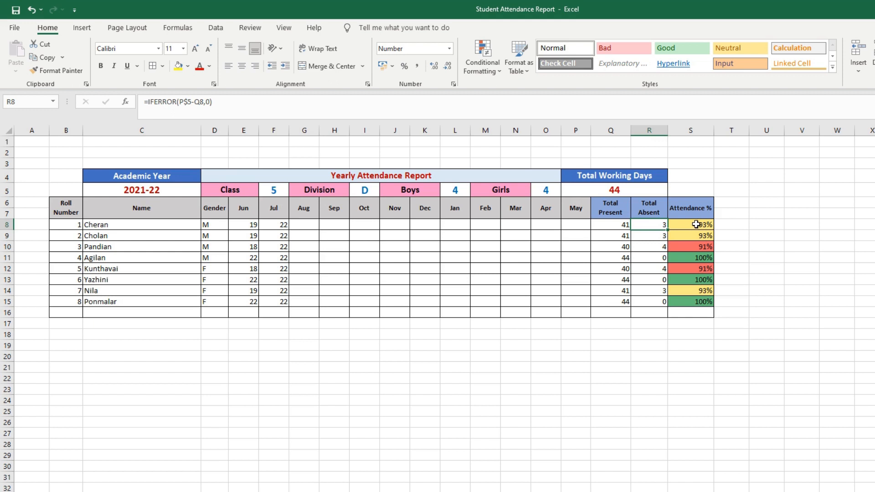
{"action": "left_click_drag", "start_coordinate": [695, 225], "coordinate": [701, 314]}
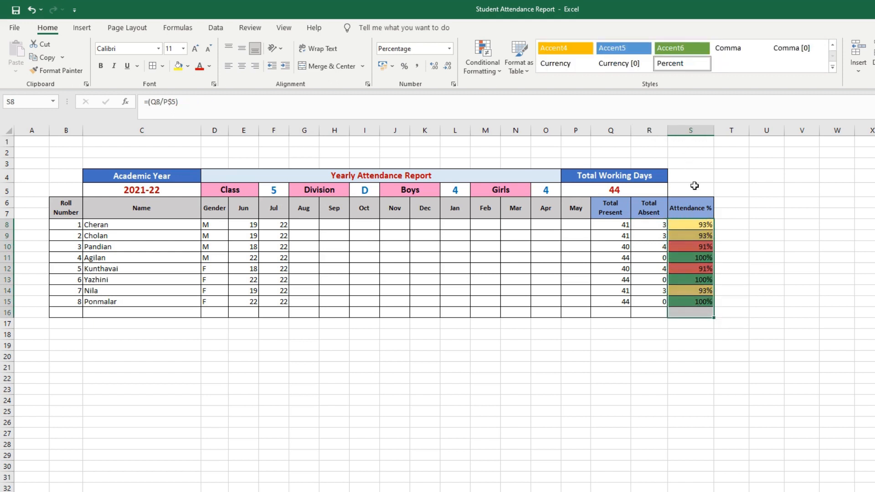
{"action": "left_click", "coordinate": [698, 258]}
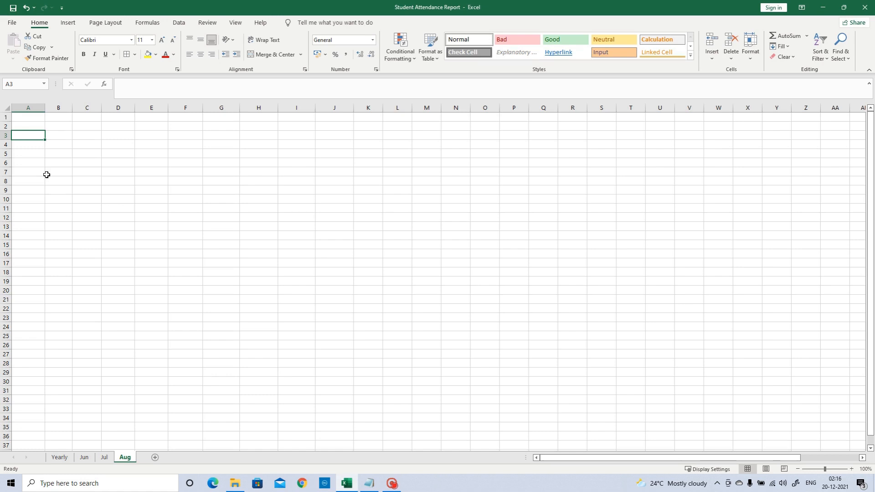
Step: Enter the column headers Roll Number, Name and Gender in A3:C3 of the empty Aug sheet
{"action": "type", "text": "Rol"}
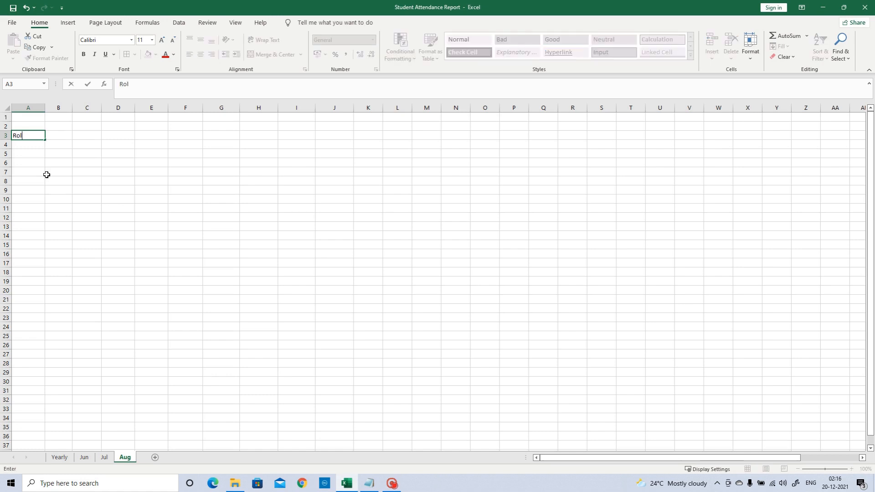
{"action": "type", "text": "l Number"}
{"action": "key", "text": "Tab"}
{"action": "type", "text": "Na"}
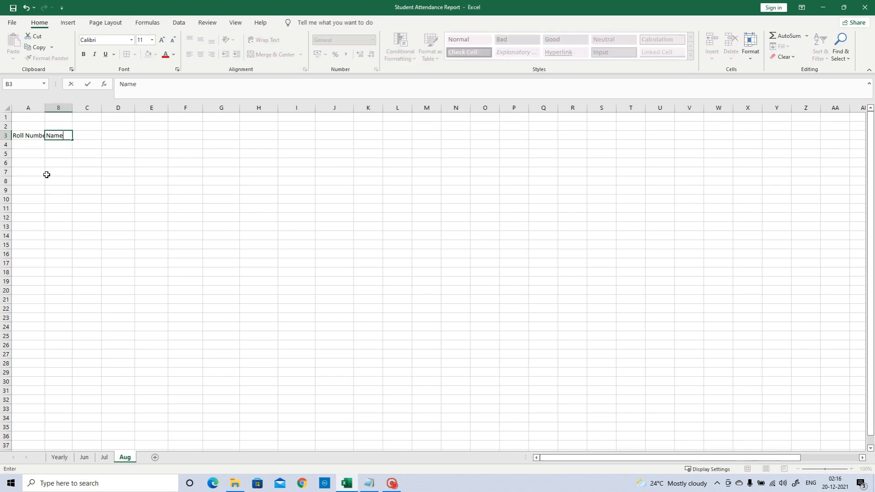
{"action": "key", "text": "Tab"}
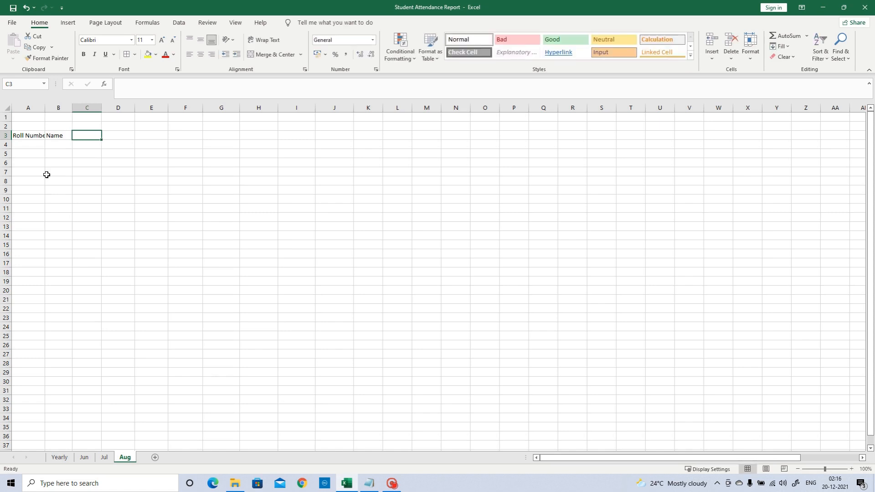
{"action": "type", "text": "Gender"}
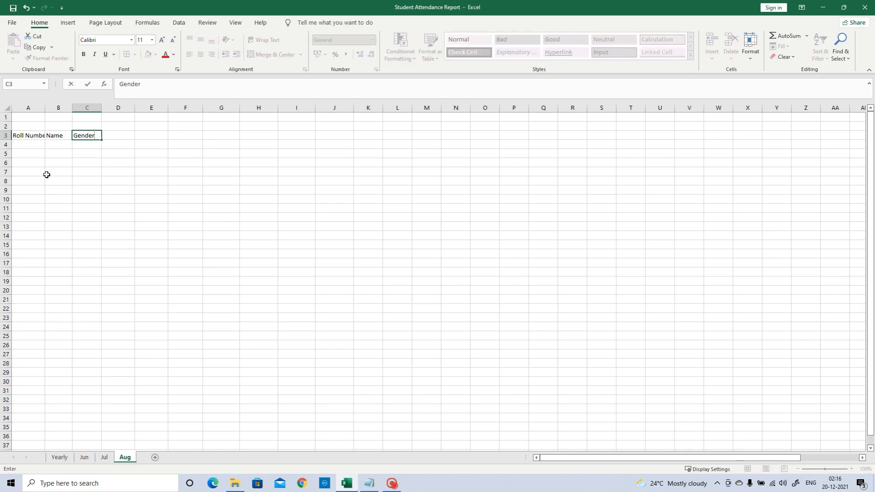
{"action": "left_click", "coordinate": [122, 134]}
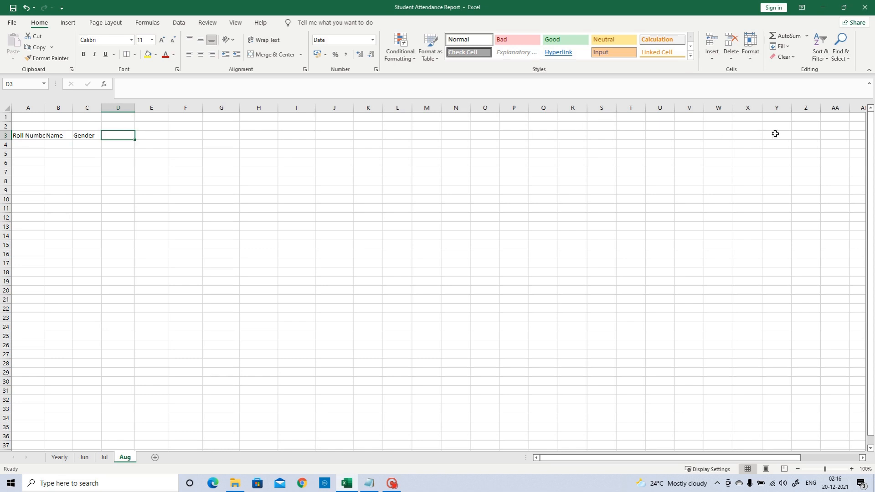
Step: Enter the start date 01-08-2021 in A2 and reference it in D3 with the formula =A2
{"action": "left_click", "coordinate": [30, 123]}
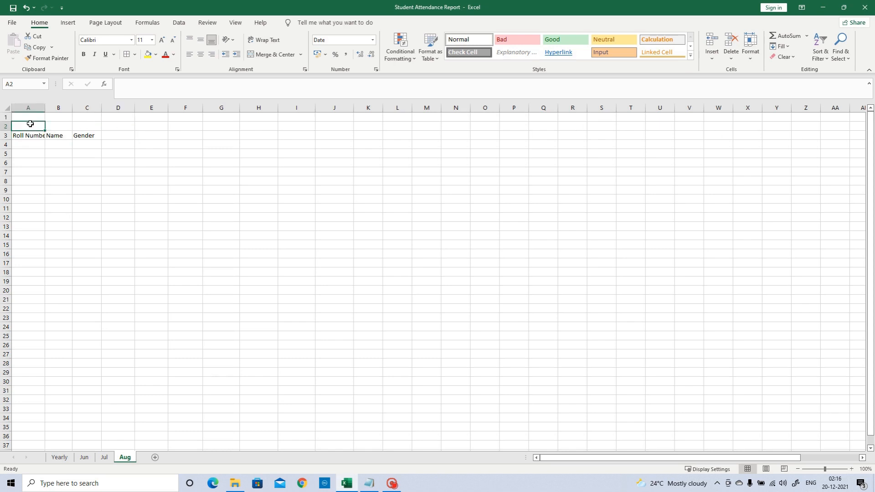
{"action": "type", "text": "01-08-"}
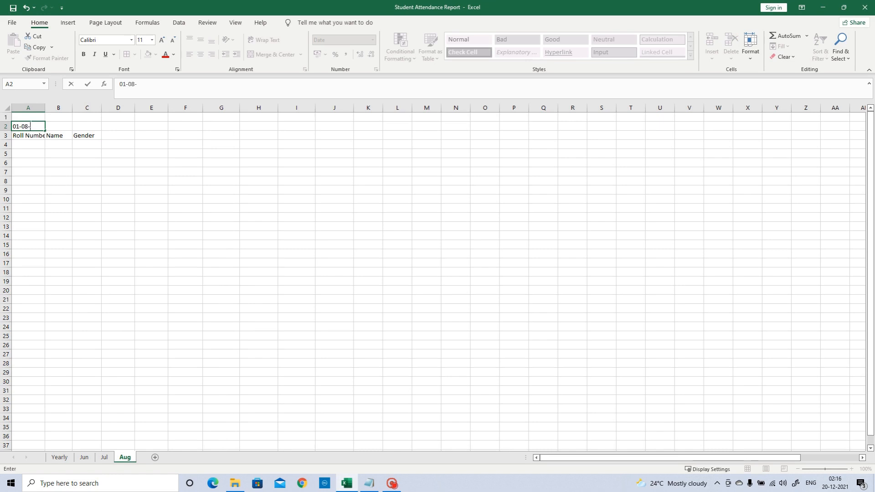
{"action": "type", "text": "2021"}
{"action": "key", "text": "Return"}
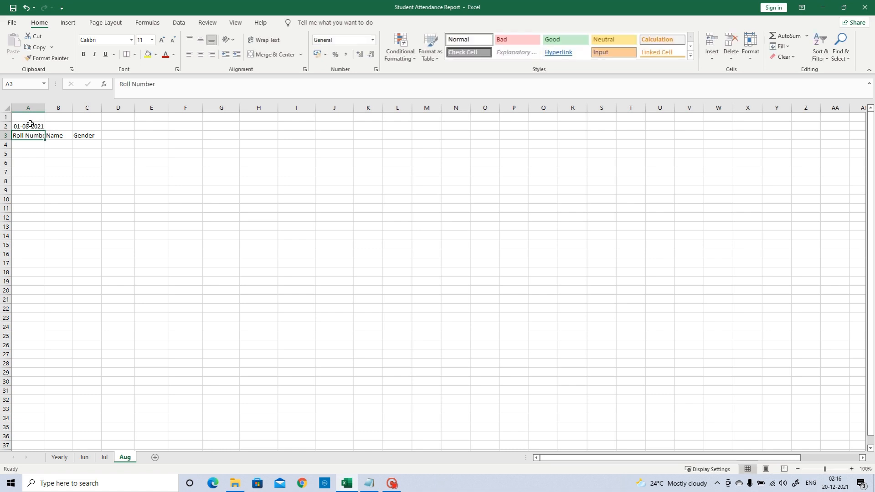
{"action": "left_click", "coordinate": [118, 136]}
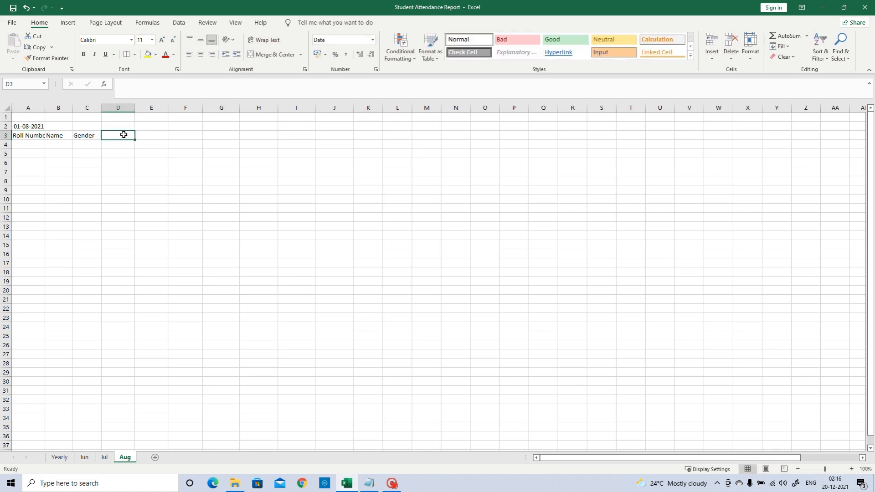
{"action": "type", "text": "="}
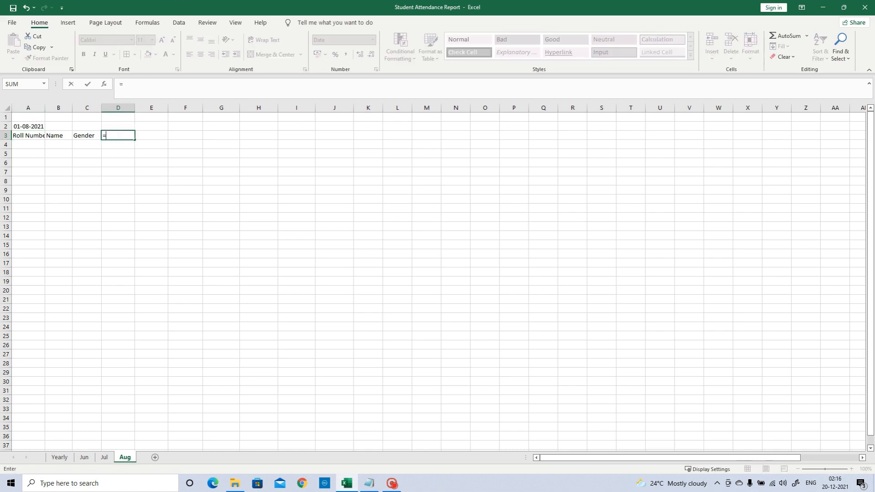
{"action": "left_click", "coordinate": [30, 124]}
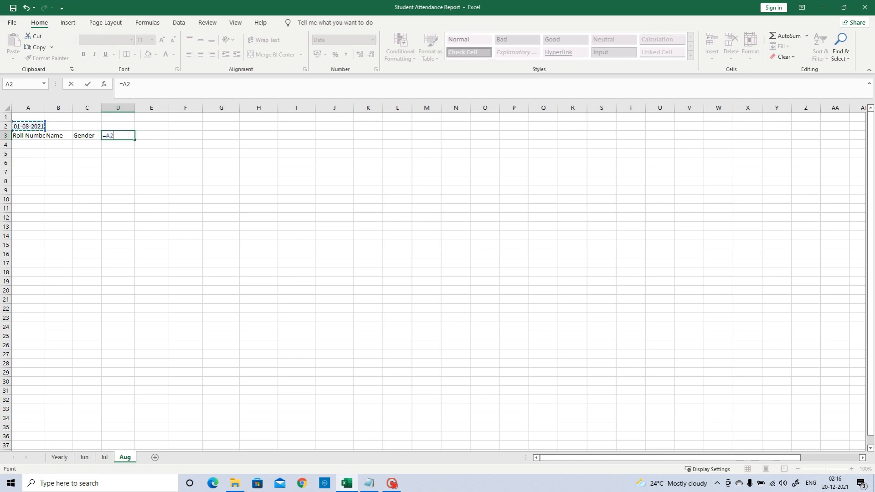
{"action": "key", "text": "Return"}
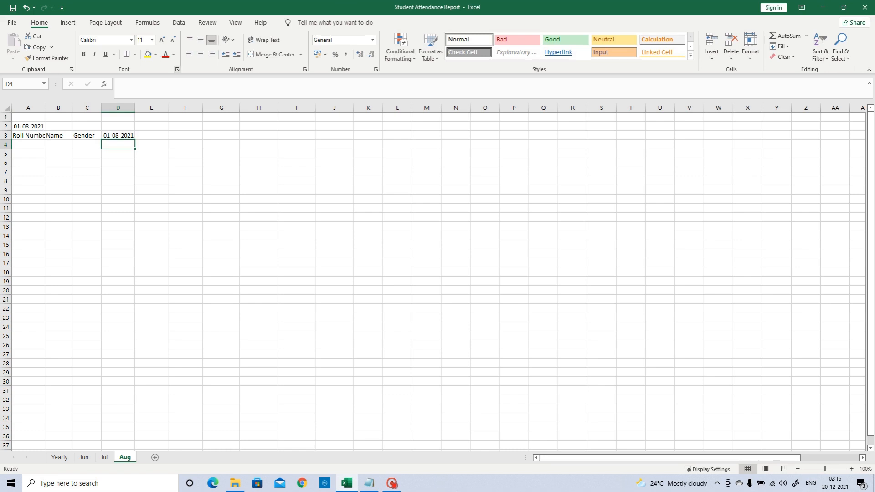
Step: Calculate the second day's date in E3 with the formula =D3+1
{"action": "left_click", "coordinate": [153, 135]}
{"action": "type", "text": "="}
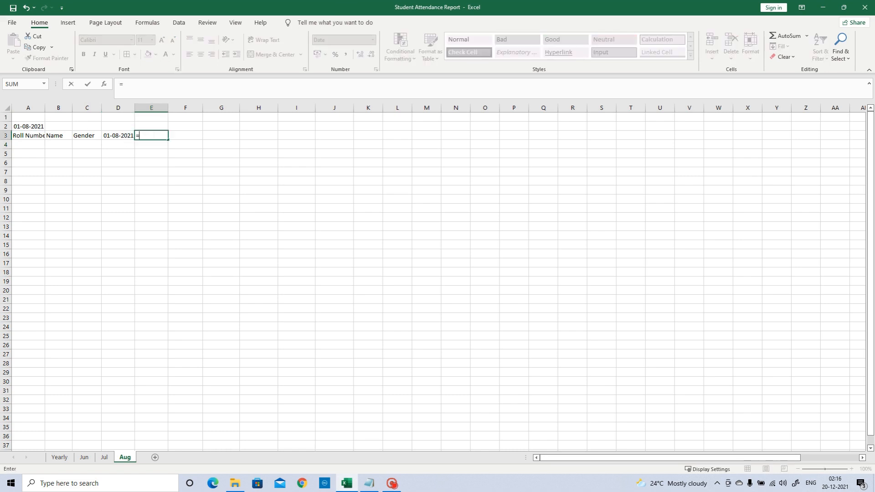
{"action": "left_click", "coordinate": [123, 136]}
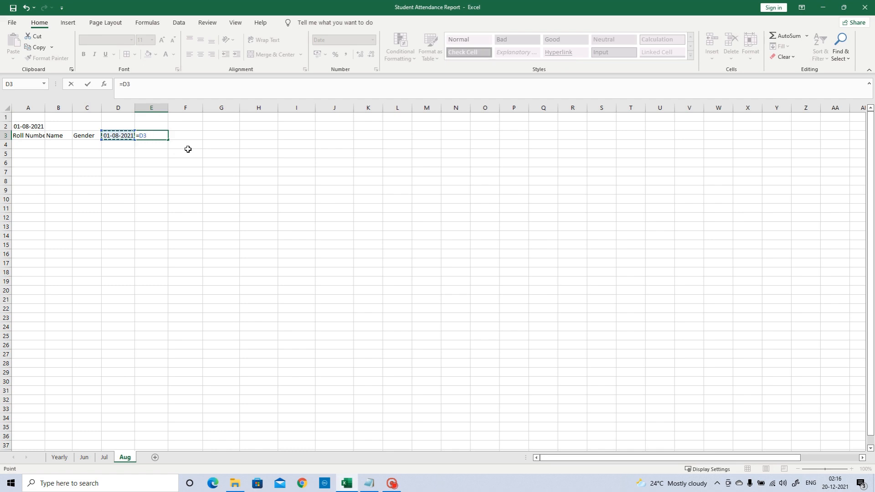
{"action": "type", "text": "+1"}
{"action": "key", "text": "Return"}
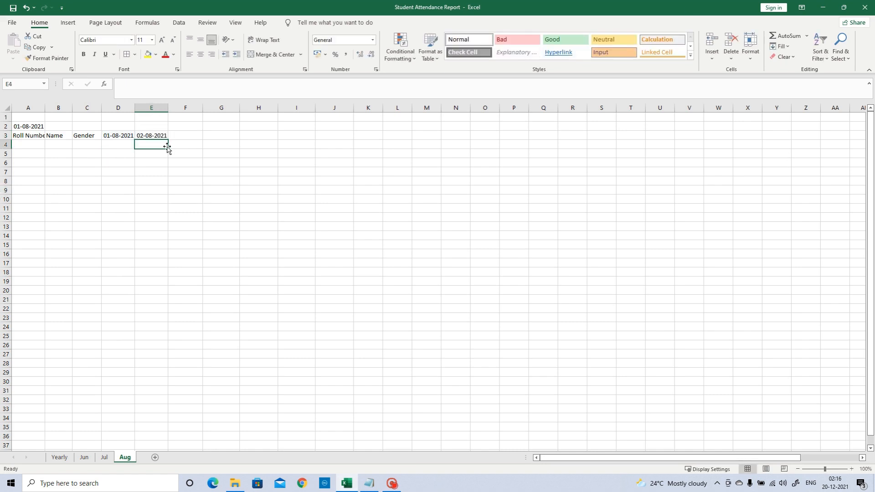
Step: Copy the next-day formula from E3 across F3:AD3
{"action": "left_click", "coordinate": [157, 136]}
{"action": "key", "text": "ctrl+c"}
{"action": "left_click_drag", "start_coordinate": [182, 136], "coordinate": [795, 142]}
{"action": "key", "text": "ctrl+v"}
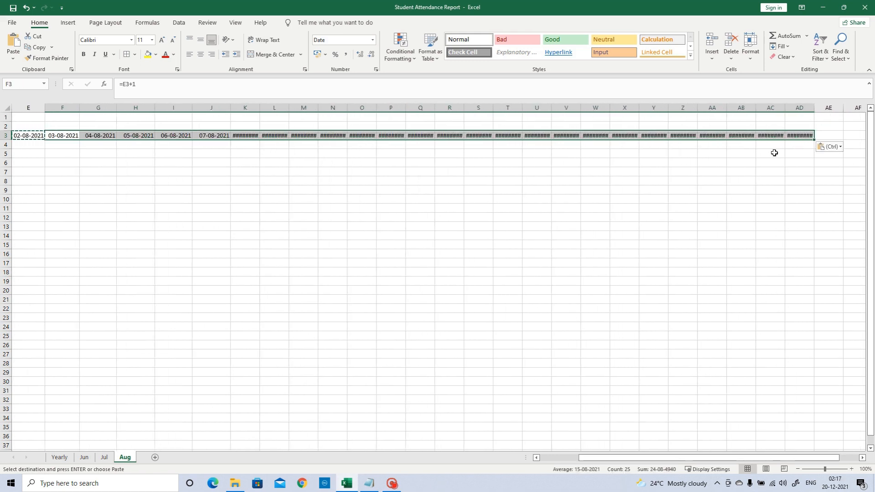
Step: Copy the next-day formula from AD3 to AE3:AH3 and widen columns AD to AH to fit the full dates
{"action": "double_click", "coordinate": [814, 107]}
{"action": "left_click_drag", "start_coordinate": [730, 457], "coordinate": [750, 458]}
{"action": "left_click", "coordinate": [736, 136]}
{"action": "key", "text": "ctrl+c"}
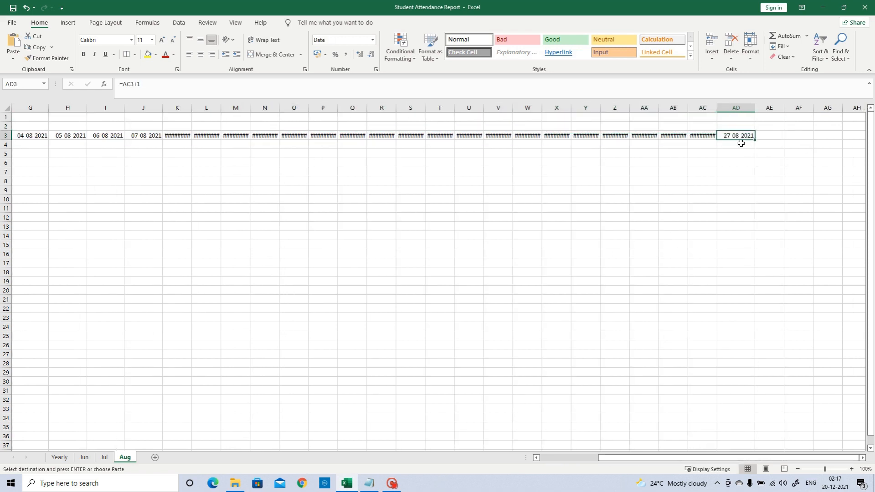
{"action": "left_click_drag", "start_coordinate": [777, 136], "coordinate": [844, 136]}
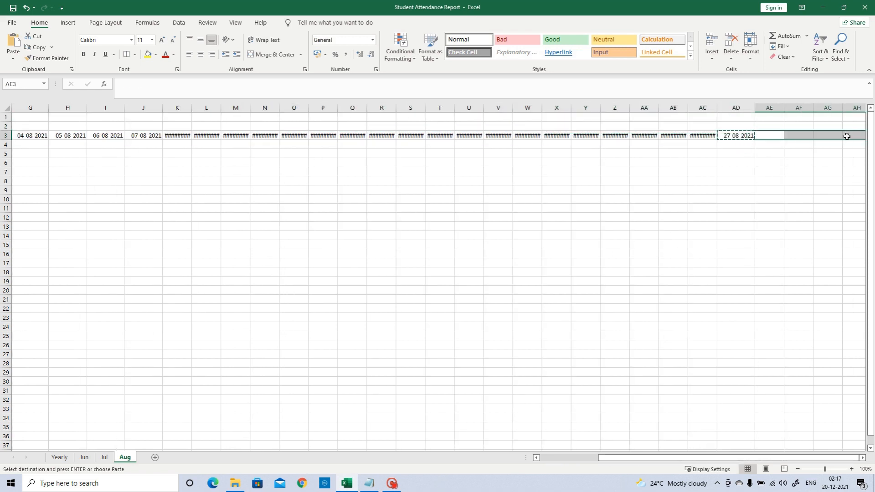
{"action": "key", "text": "ctrl+v"}
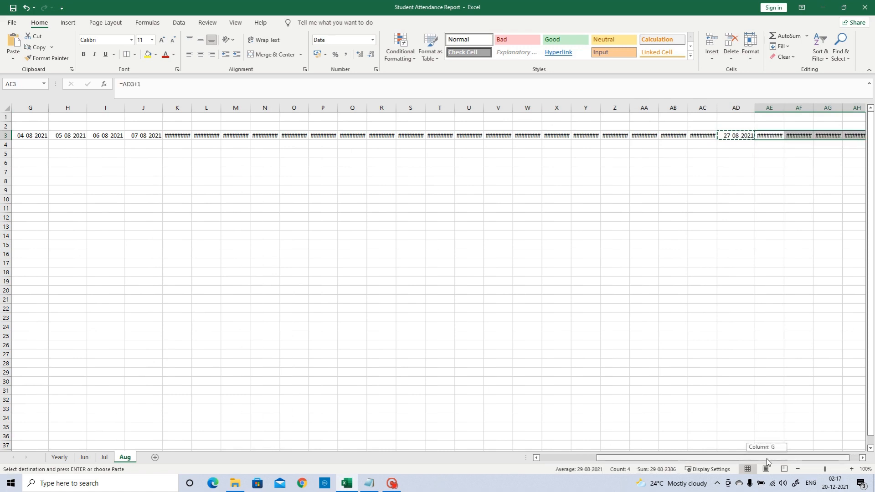
{"action": "left_click_drag", "start_coordinate": [823, 457], "coordinate": [830, 451]}
{"action": "left_click_drag", "start_coordinate": [835, 108], "coordinate": [758, 108]}
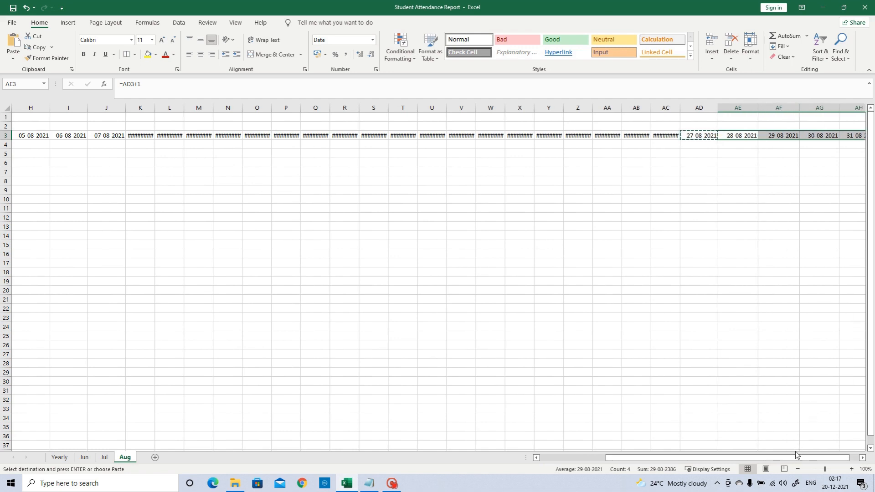
Step: Format the first date in D3 with the custom number format d
{"action": "left_click_drag", "start_coordinate": [809, 456], "coordinate": [642, 461]}
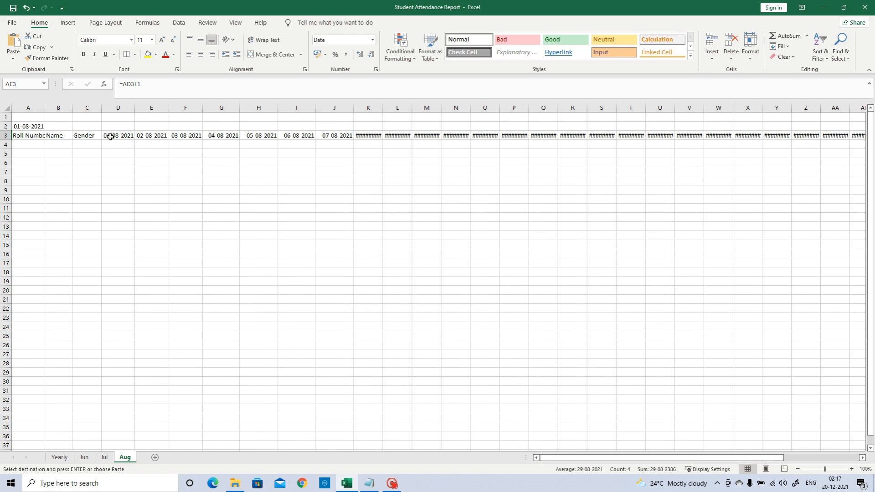
{"action": "left_click", "coordinate": [126, 134]}
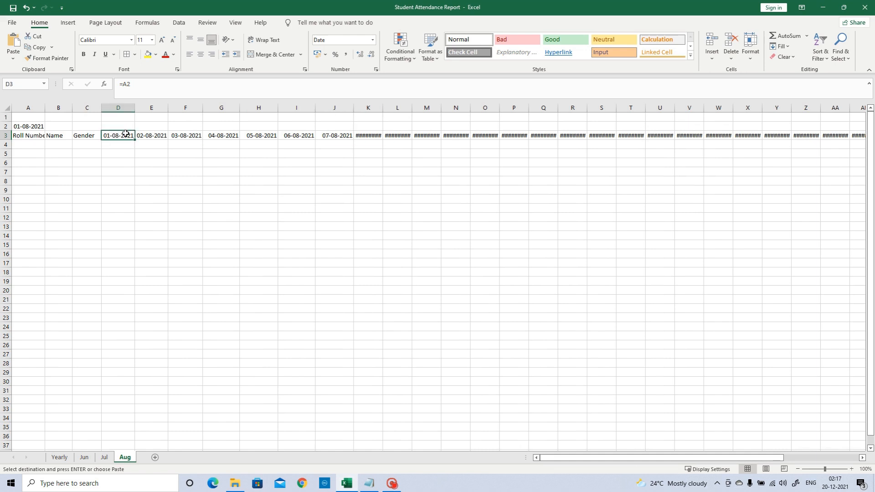
{"action": "left_click", "coordinate": [373, 42]}
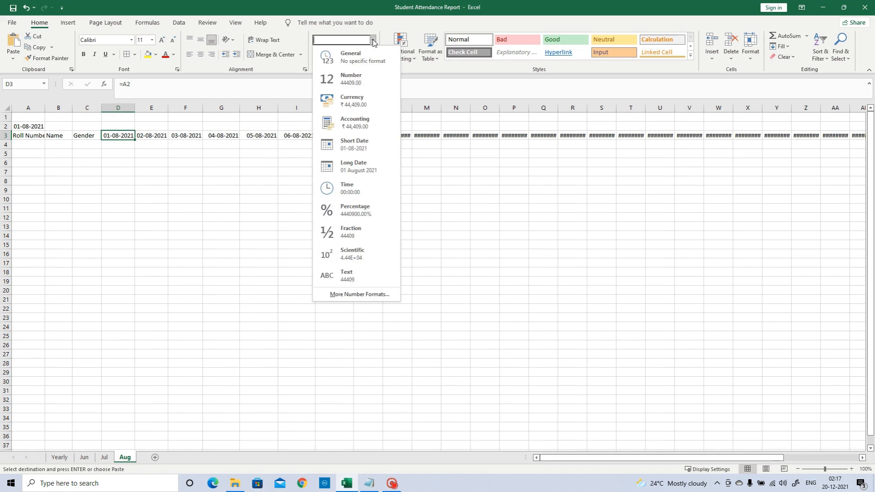
{"action": "left_click", "coordinate": [365, 295]}
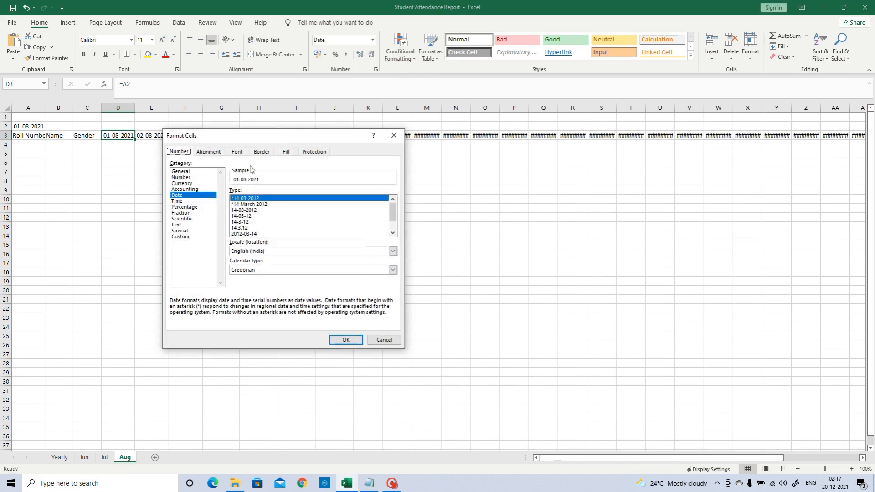
{"action": "left_click", "coordinate": [182, 237]}
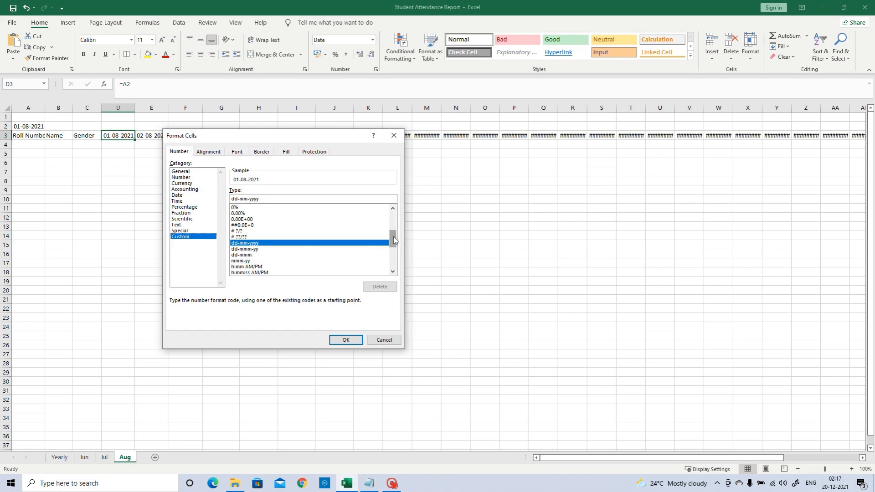
{"action": "left_click_drag", "start_coordinate": [395, 240], "coordinate": [396, 270]}
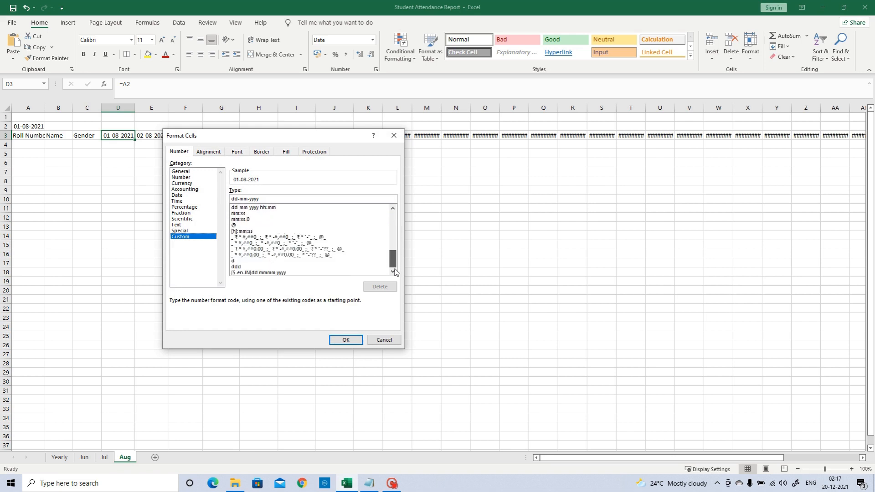
{"action": "left_click", "coordinate": [236, 262]}
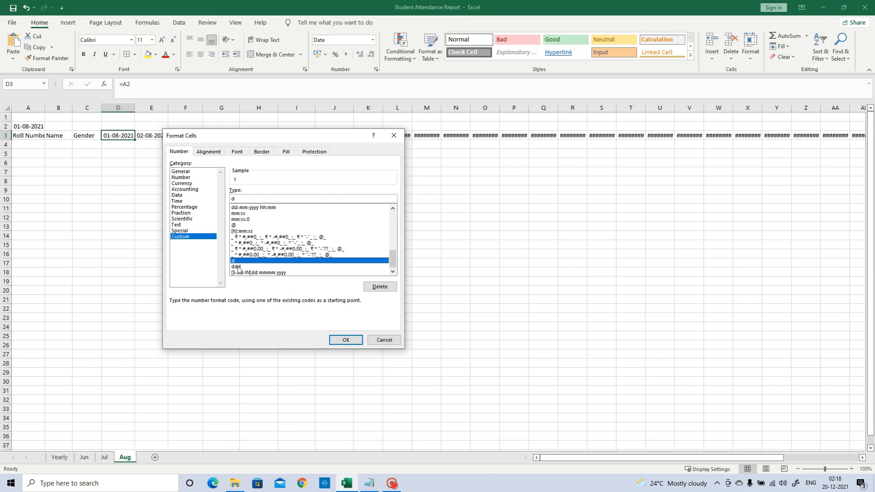
{"action": "left_click", "coordinate": [345, 341]}
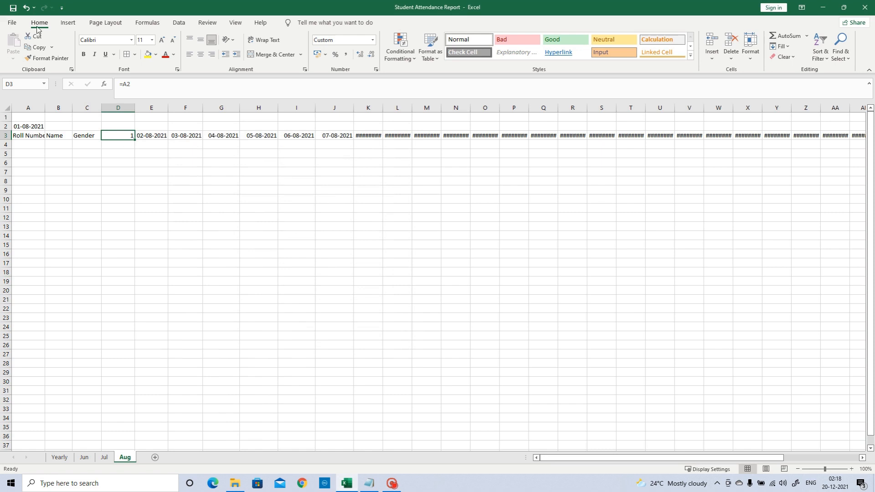
Step: Apply D3's day-number format to the remaining dates in E3:AH3 with Format Painter
{"action": "left_click", "coordinate": [44, 59]}
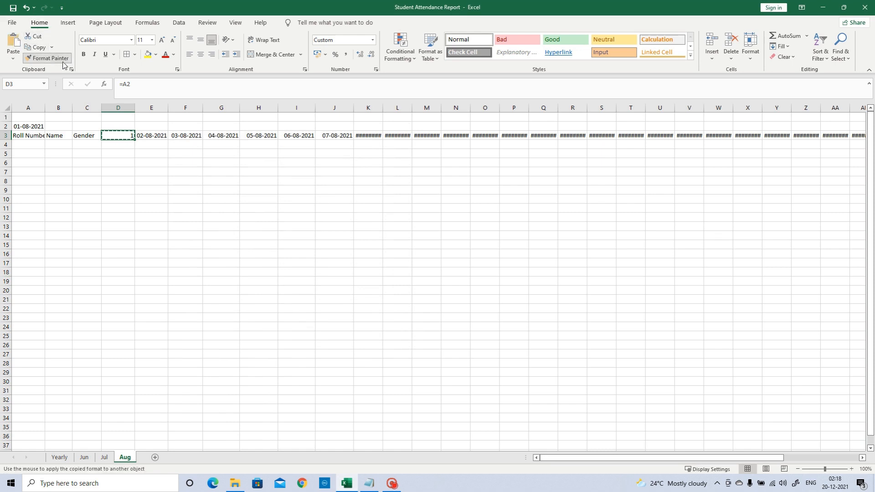
{"action": "mouse_move", "coordinate": [155, 136]}
{"action": "left_mouse_down"}
{"action": "mouse_move", "coordinate": [858, 136]}
{"action": "mouse_move", "coordinate": [790, 137]}
{"action": "left_mouse_up"}
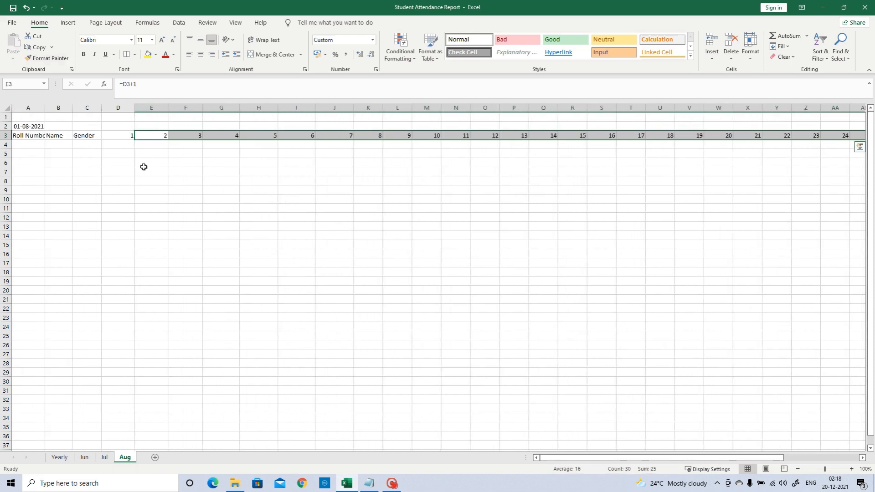
{"action": "left_click", "coordinate": [264, 136]}
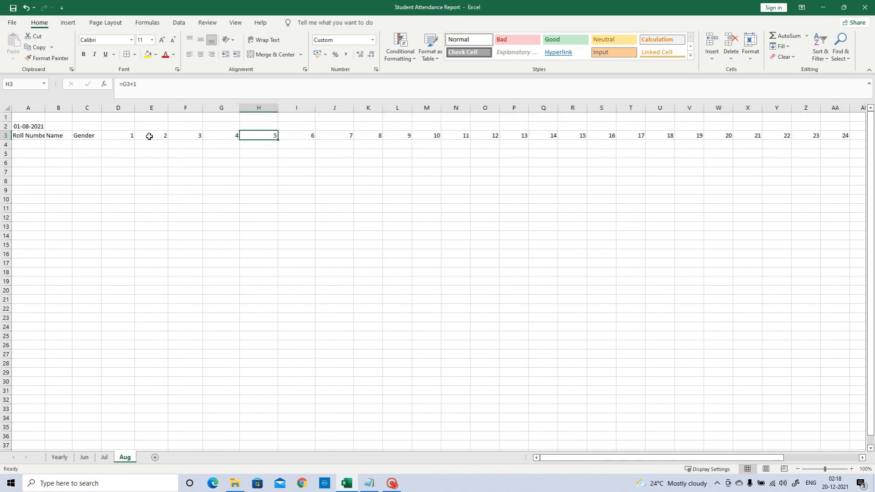
Step: Reference the first day's date in D2 with the formula =D3
{"action": "left_click", "coordinate": [115, 125]}
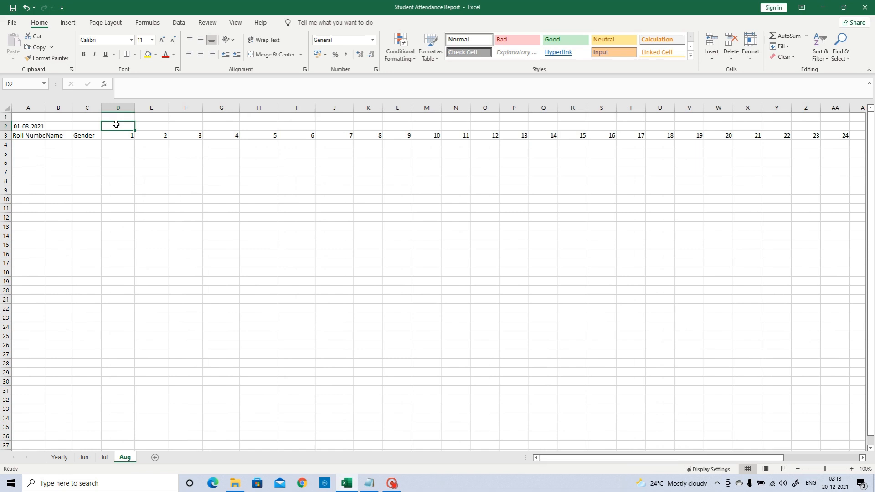
{"action": "type", "text": "="}
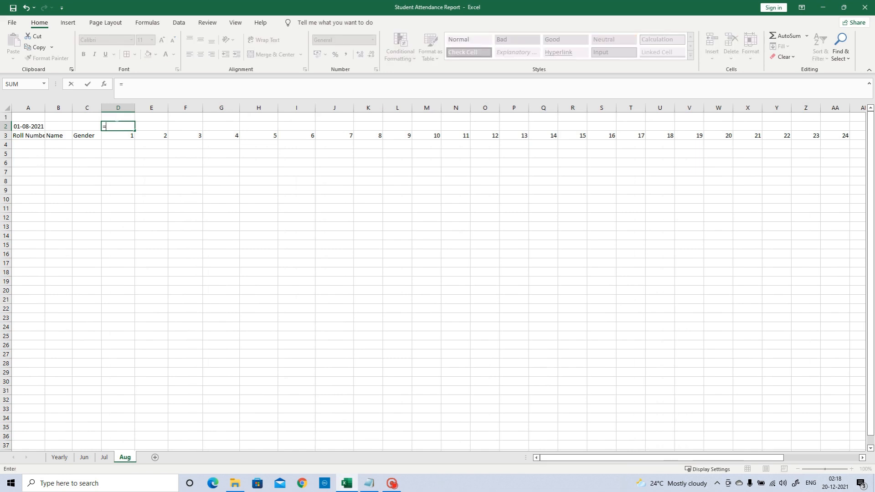
{"action": "left_click", "coordinate": [124, 136]}
{"action": "key", "text": "Return"}
{"action": "left_click", "coordinate": [123, 126]}
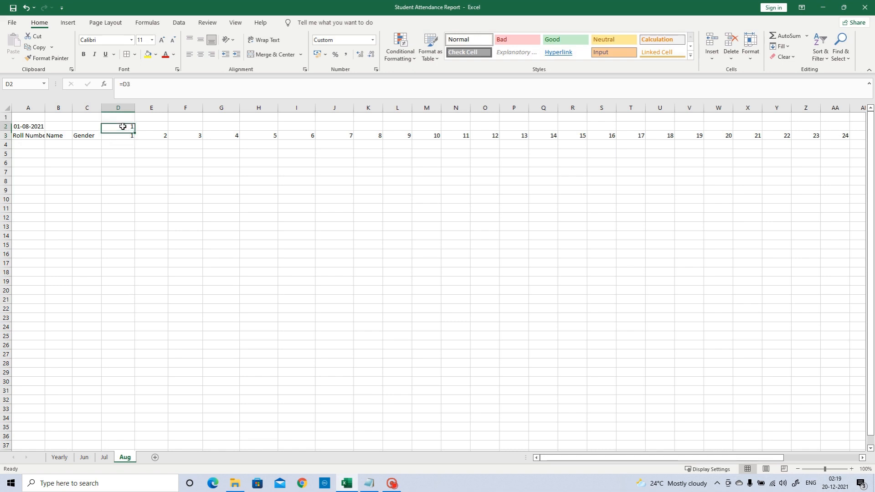
Step: Reference the second day's date in E2 with the formula =E3
{"action": "left_click", "coordinate": [155, 135]}
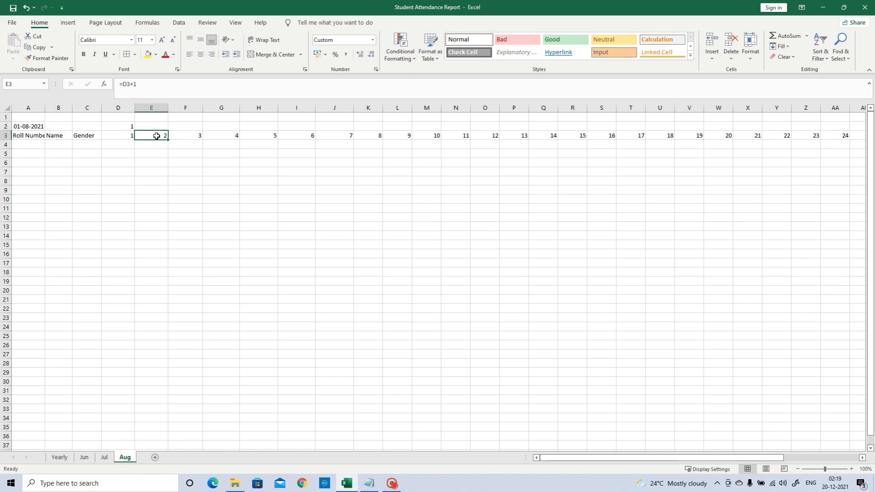
{"action": "left_click", "coordinate": [159, 126]}
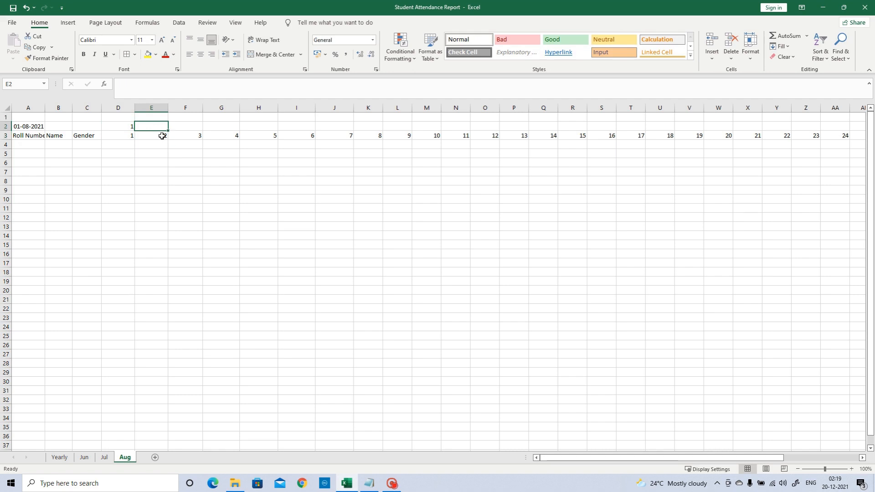
{"action": "type", "text": "="}
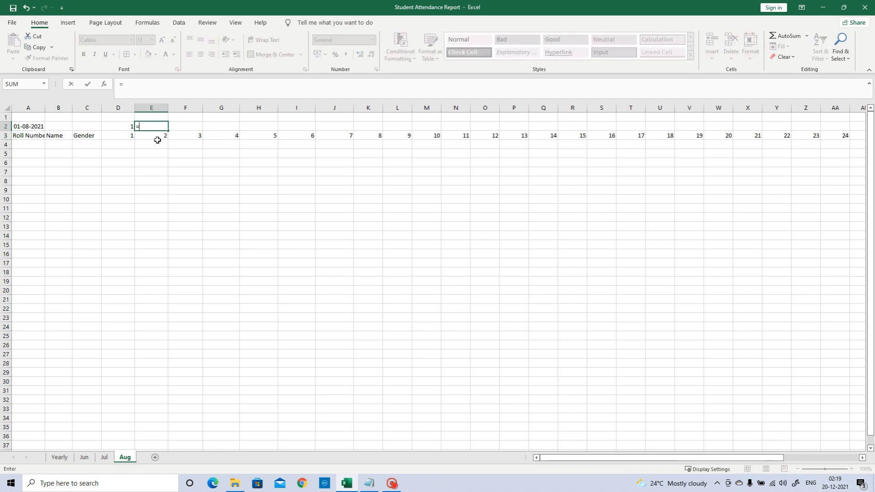
{"action": "left_click", "coordinate": [156, 135]}
{"action": "key", "text": "Return"}
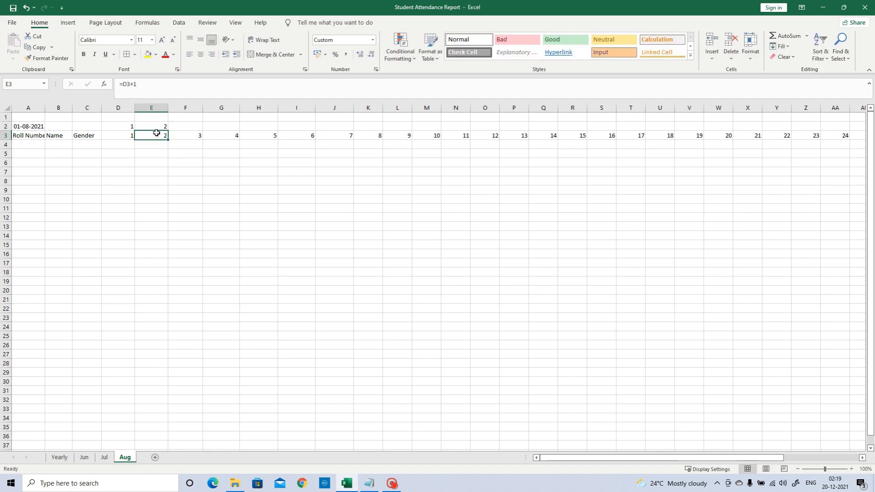
Step: Copy the date reference from E2 across F2:AH2
{"action": "left_click", "coordinate": [156, 128]}
{"action": "key", "text": "ctrl+c"}
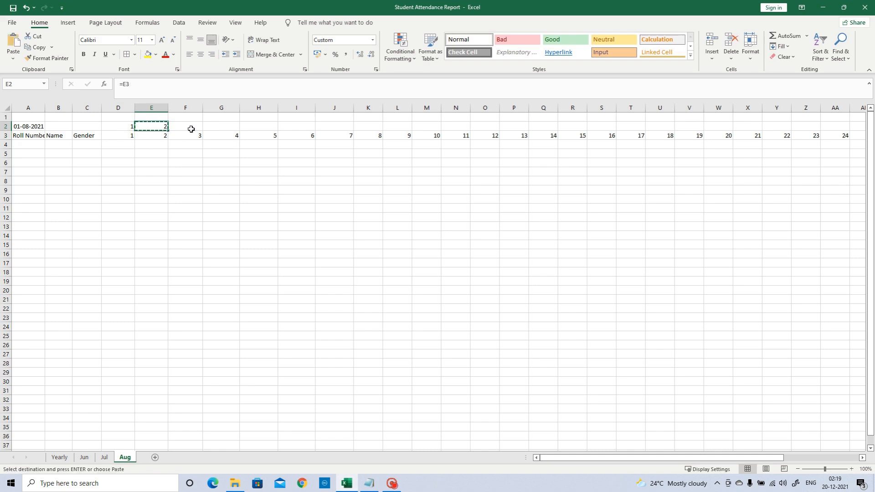
{"action": "left_click_drag", "start_coordinate": [189, 129], "coordinate": [780, 132]}
{"action": "key", "text": "ctrl+v"}
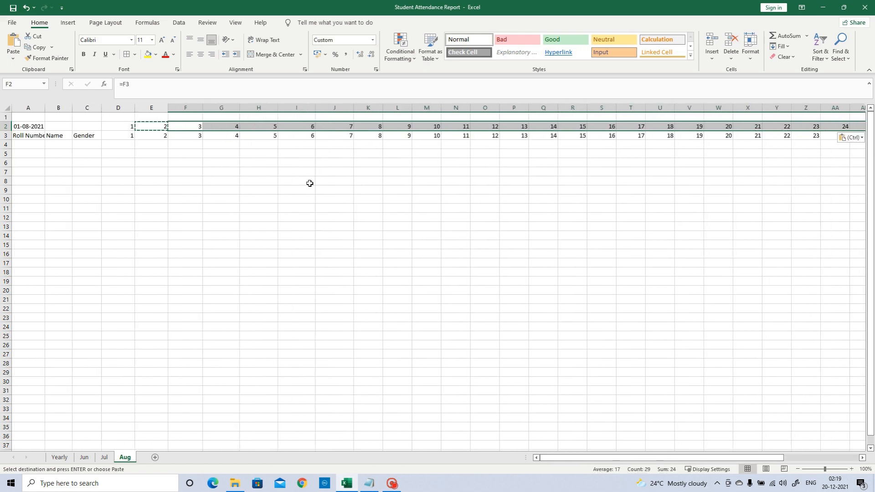
{"action": "key", "text": "Escape"}
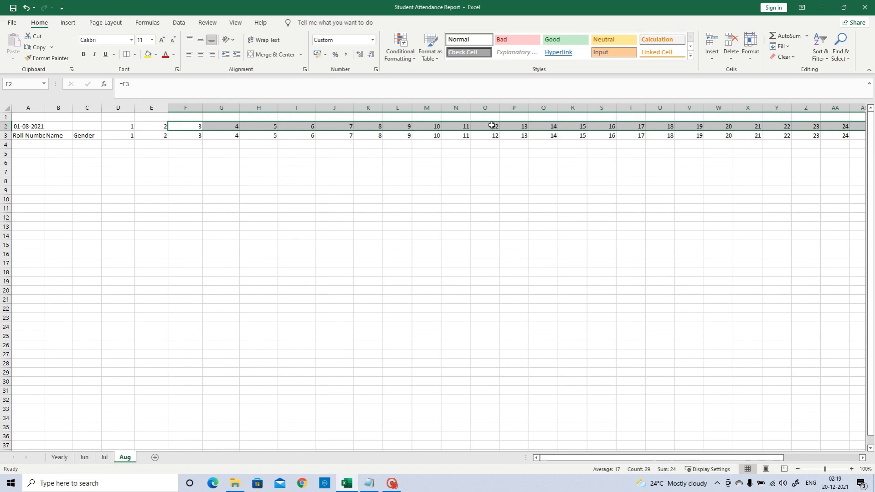
Step: Format D2 as a short weekday name with the custom number format ddd
{"action": "left_click", "coordinate": [123, 127]}
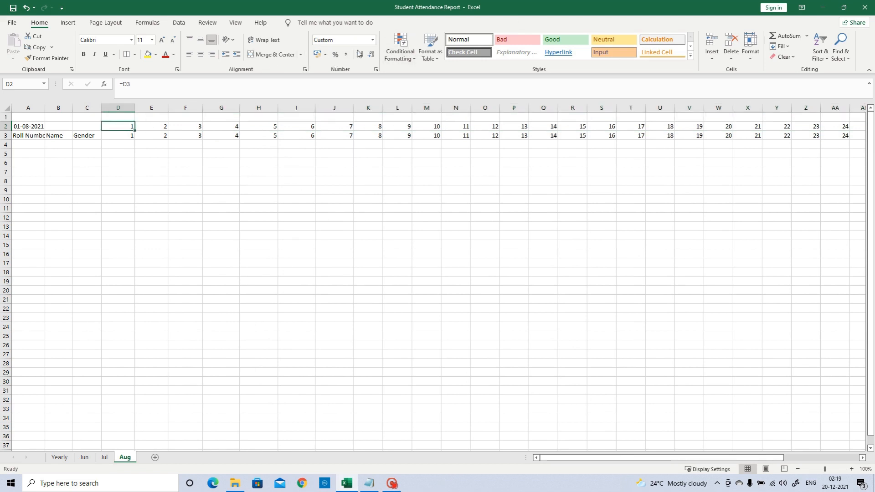
{"action": "left_click", "coordinate": [373, 41]}
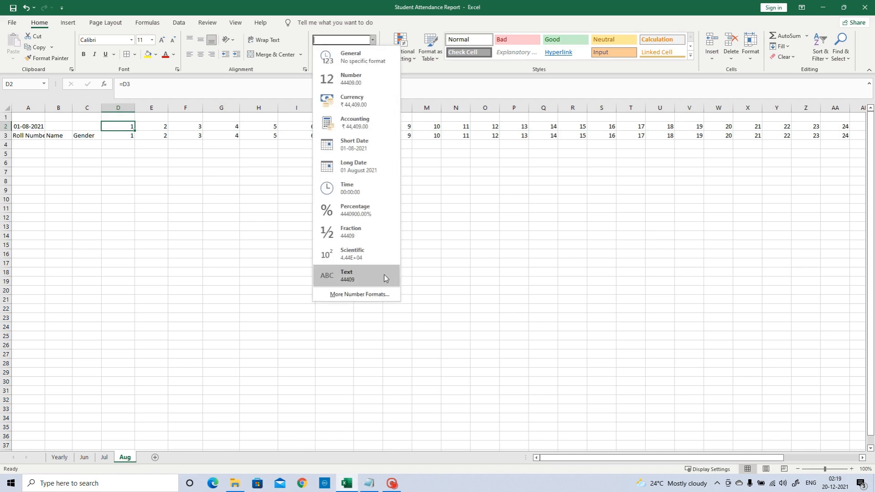
{"action": "left_click", "coordinate": [360, 294]}
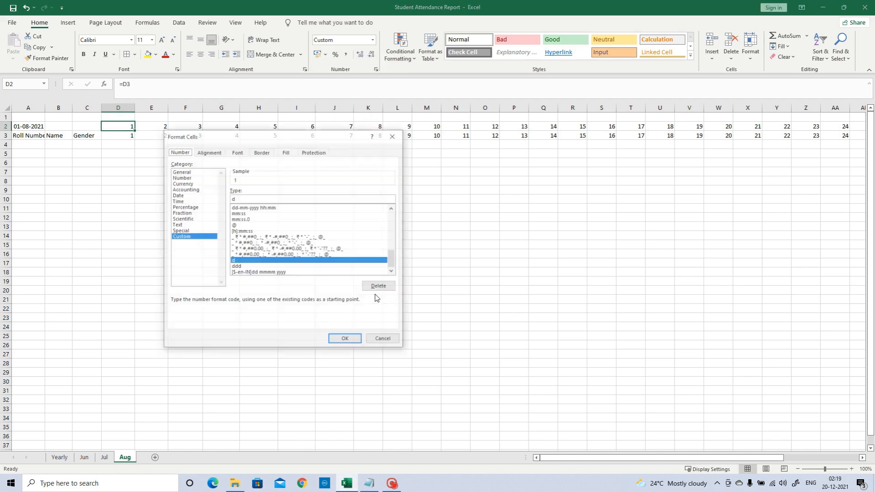
{"action": "left_click", "coordinate": [236, 267]}
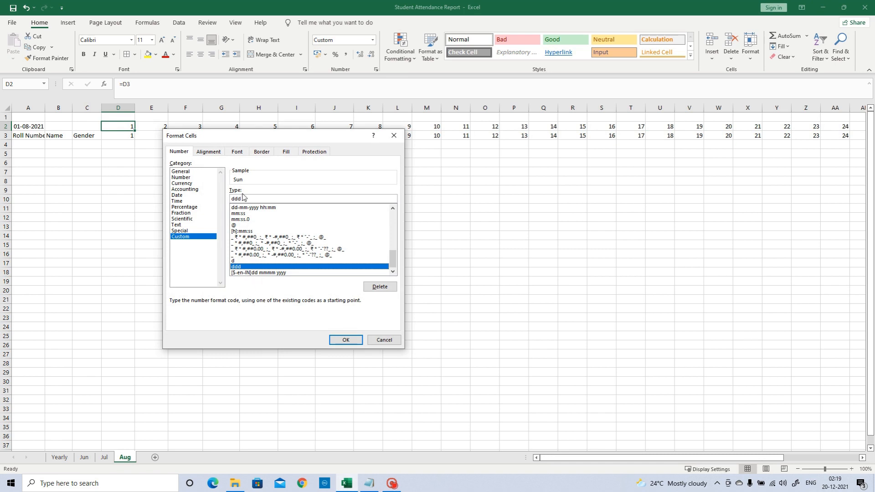
{"action": "left_click", "coordinate": [345, 340]}
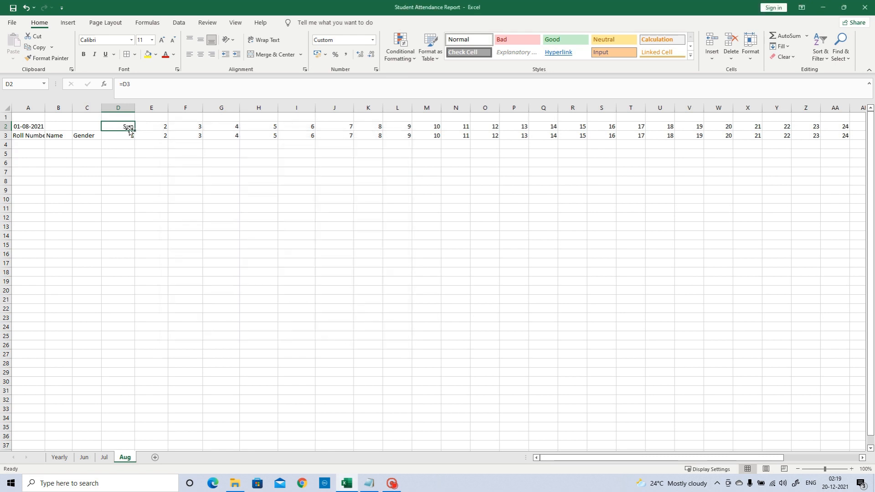
Step: Check the weekday of 1 August 2021 in the Windows calendar and close it
{"action": "left_click", "coordinate": [835, 484]}
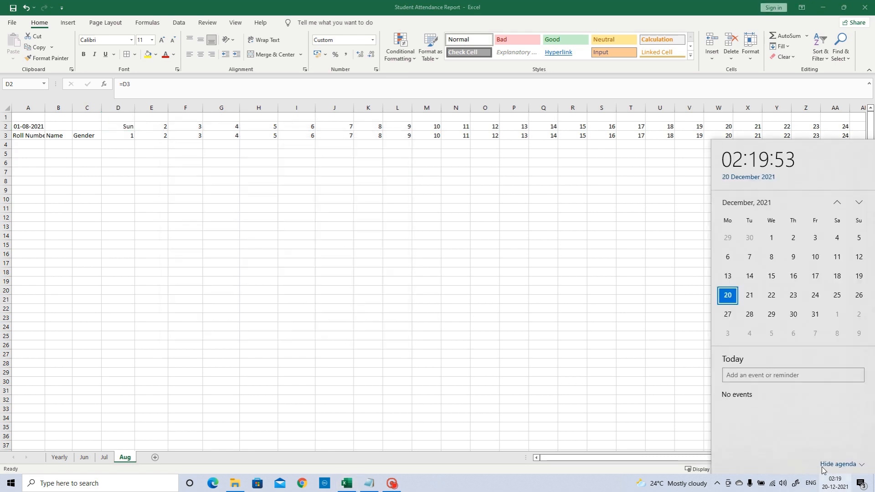
{"action": "left_click", "coordinate": [839, 202]}
{"action": "left_click", "coordinate": [839, 203]}
{"action": "left_click", "coordinate": [840, 204]}
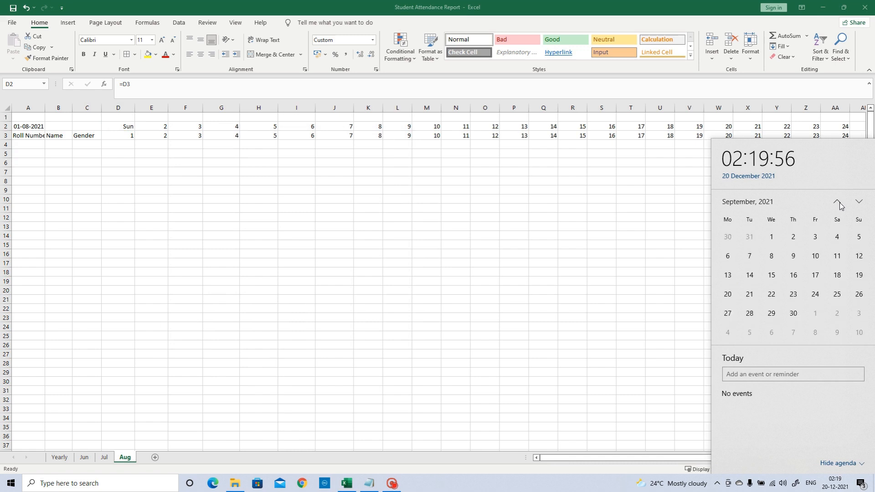
{"action": "left_click", "coordinate": [839, 202]}
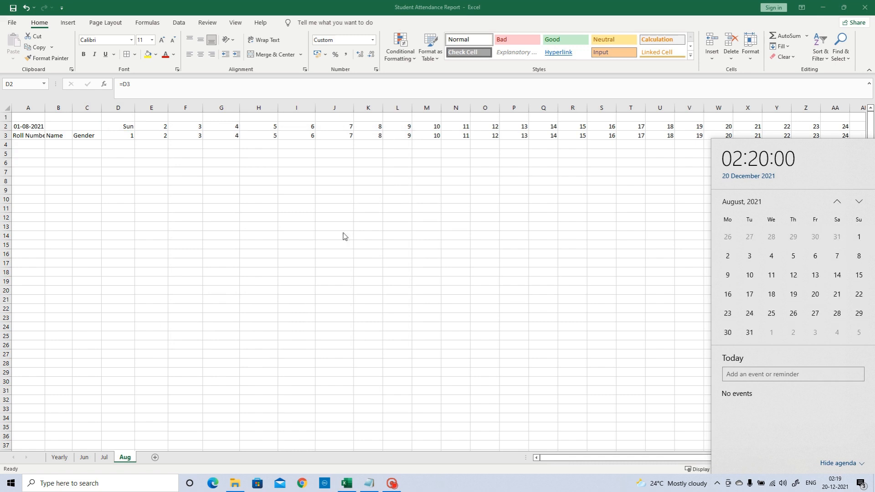
{"action": "left_click", "coordinate": [230, 193]}
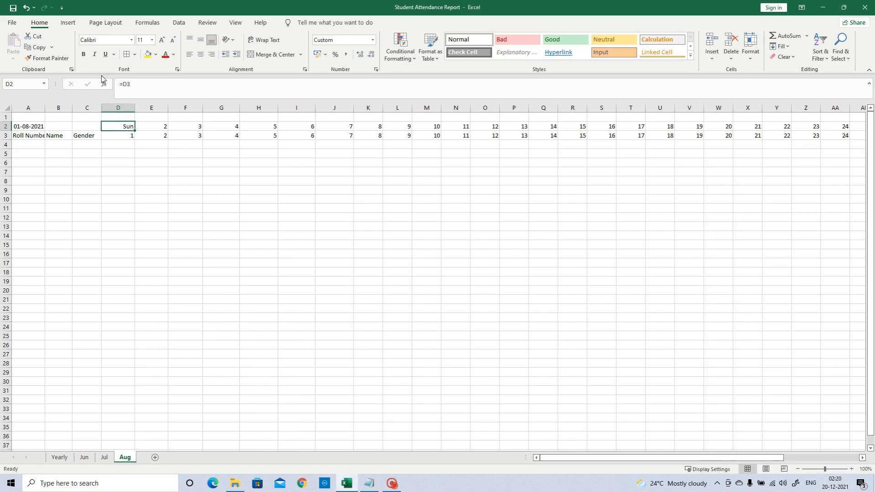
Step: Copy the weekday format from D2 to E2:AH2 with Format Painter
{"action": "left_click", "coordinate": [32, 61]}
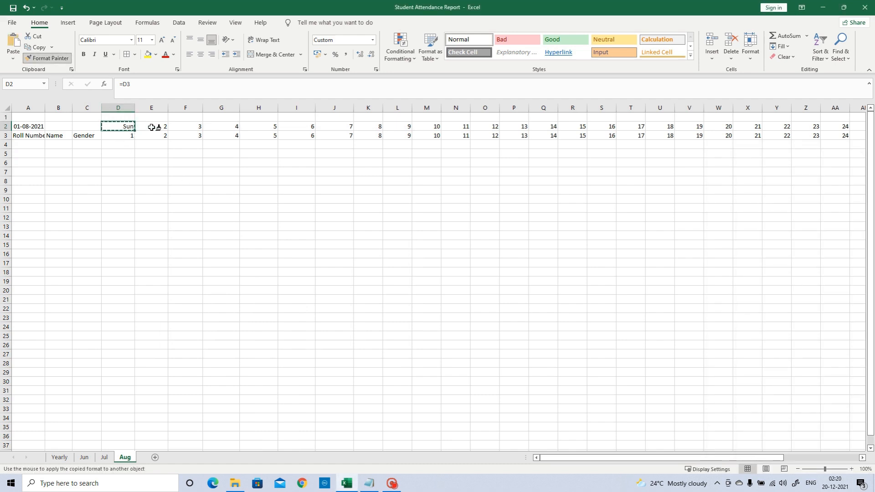
{"action": "mouse_move", "coordinate": [154, 129]}
{"action": "left_mouse_down"}
{"action": "mouse_move", "coordinate": [872, 131]}
{"action": "mouse_move", "coordinate": [786, 129]}
{"action": "left_mouse_up"}
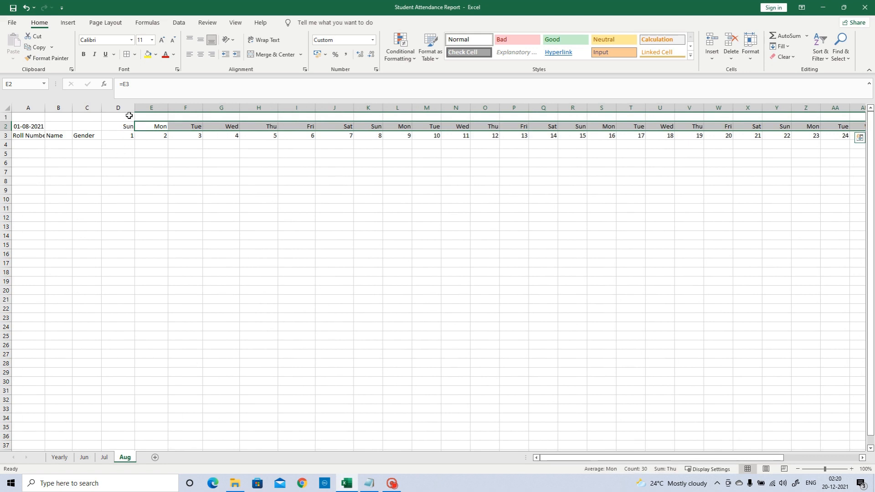
{"action": "left_click", "coordinate": [155, 162]}
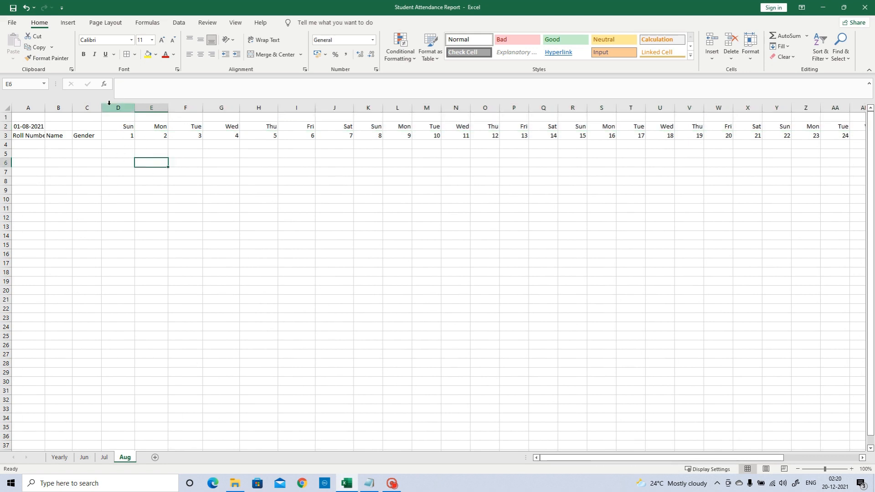
Step: Compare the layout with the Jul sheet and narrow day columns D:AH on the Aug sheet to one equal width
{"action": "left_click", "coordinate": [115, 106]}
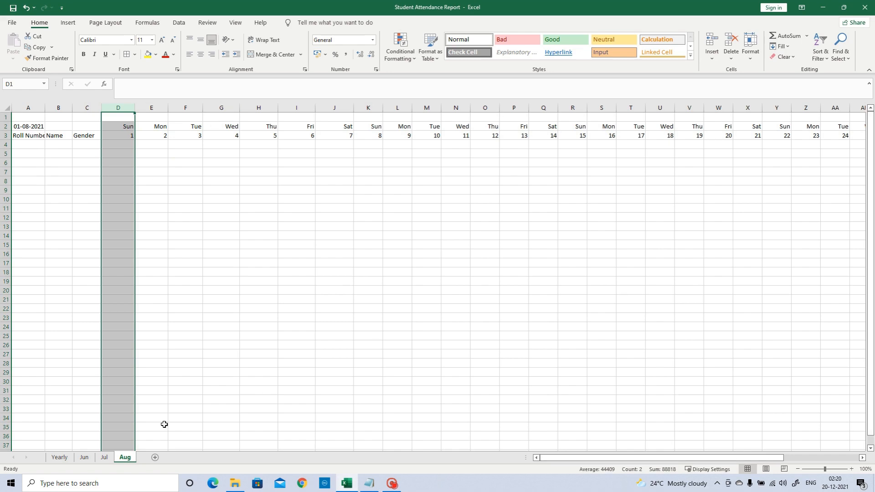
{"action": "left_click", "coordinate": [105, 458]}
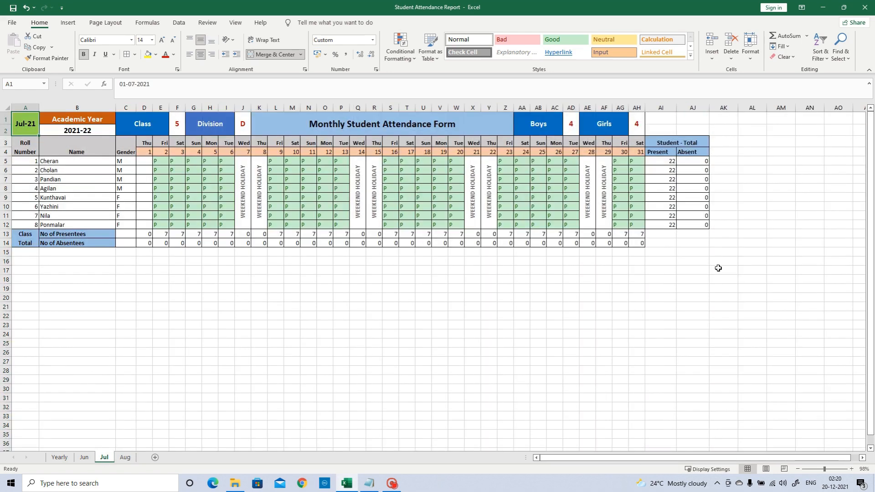
{"action": "left_click", "coordinate": [125, 457]}
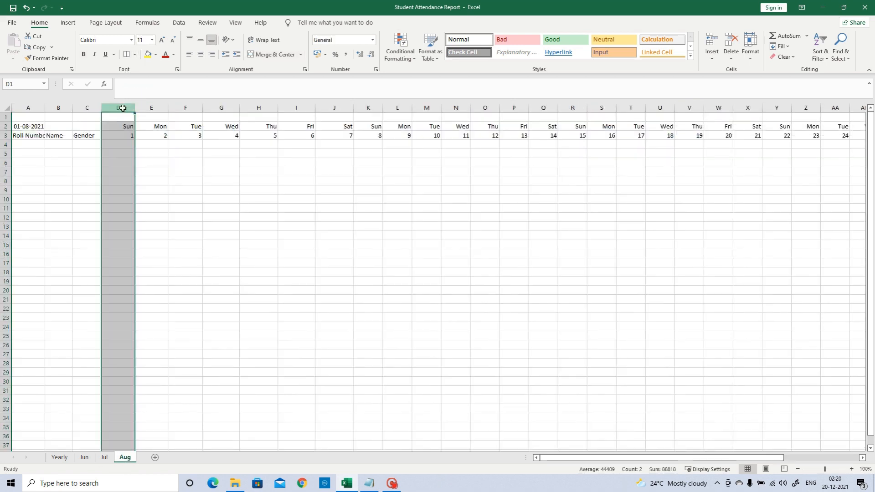
{"action": "left_click_drag", "start_coordinate": [121, 103], "coordinate": [819, 110]}
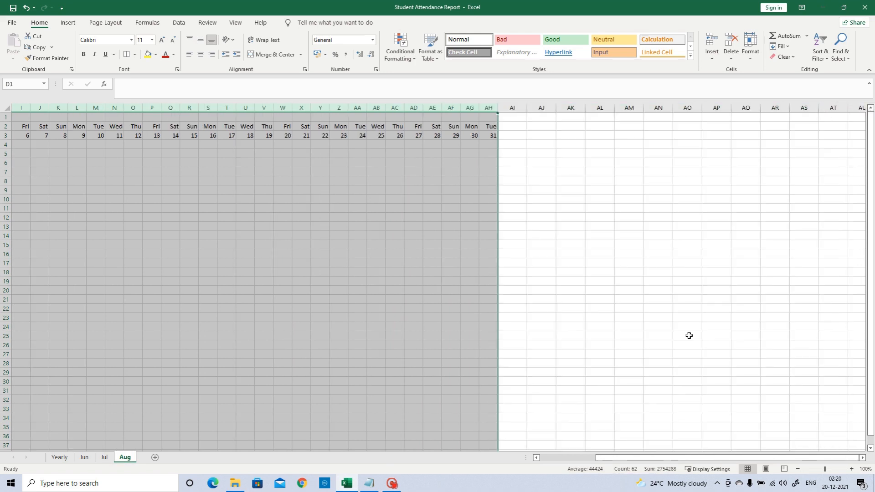
{"action": "left_click_drag", "start_coordinate": [663, 458], "coordinate": [575, 460]}
{"action": "left_click_drag", "start_coordinate": [679, 110], "coordinate": [680, 114]}
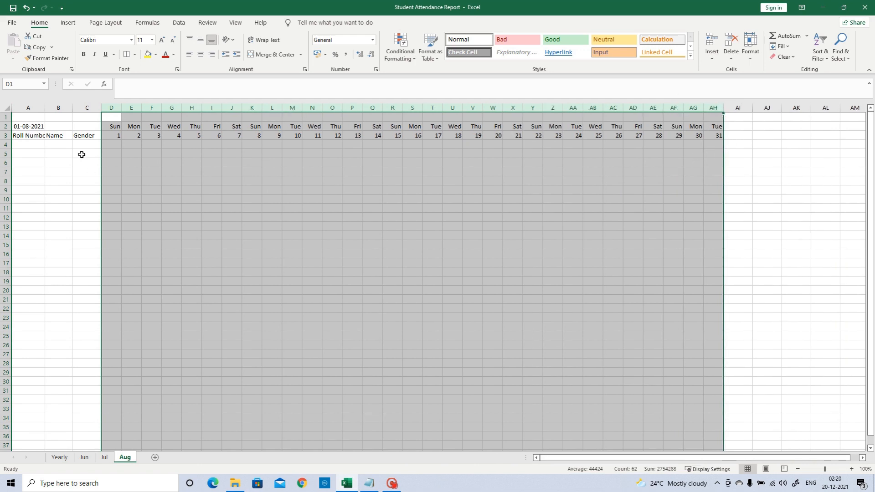
Step: Paste the list of eight students with roll numbers, names and genders into A4:C11, below the headings
{"action": "left_click", "coordinate": [26, 144]}
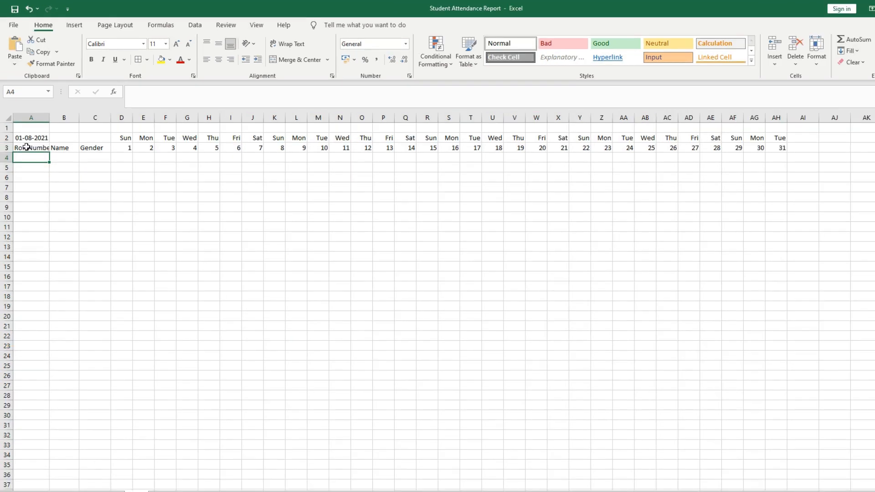
{"action": "type", "text": "1\tCheran\tM 2\tCholan\tM 3\tPandian\tM 4\tAgilan\tM 5\tKunthava\tF 6\tYazhini\tF 7\tNila\tF 8\tPonmalar\tF"}
{"action": "key", "text": "ctrl"}
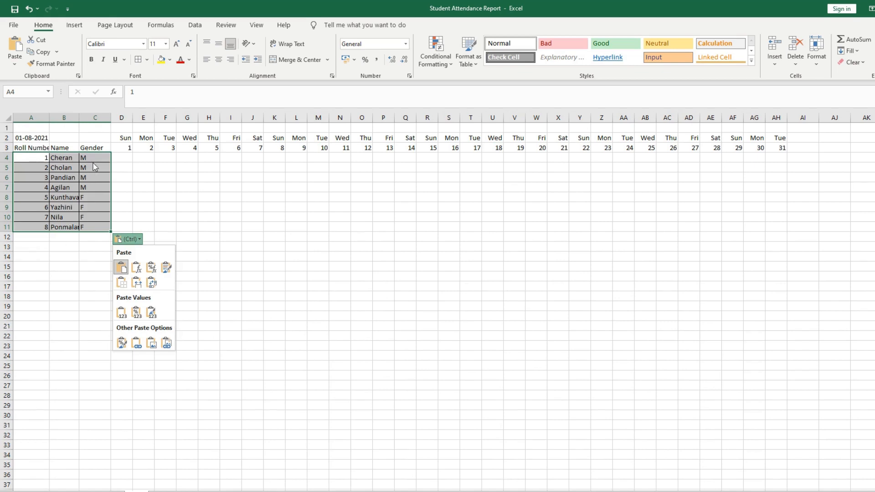
{"action": "key", "text": "Escape"}
{"action": "left_click", "coordinate": [93, 196]}
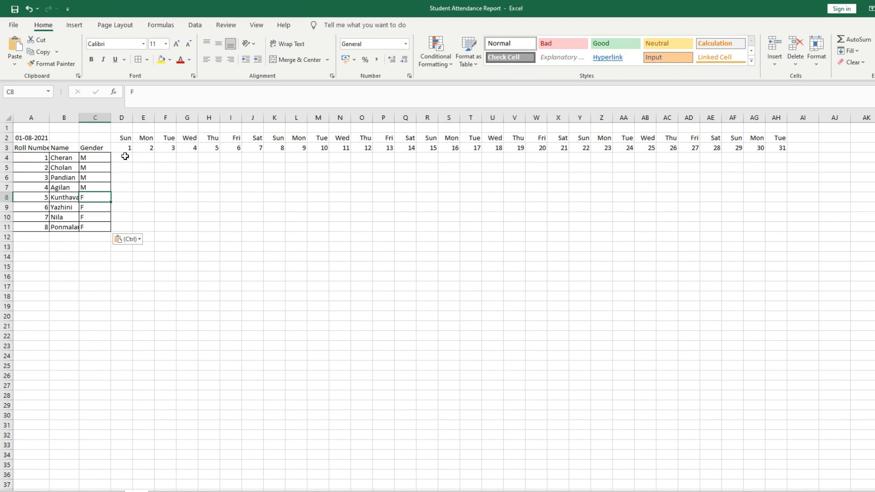
Step: Add an Equal To highlight rule to D4:AH11 that formats P with Green Fill with Dark Green Text
{"action": "left_click_drag", "start_coordinate": [125, 156], "coordinate": [776, 227]}
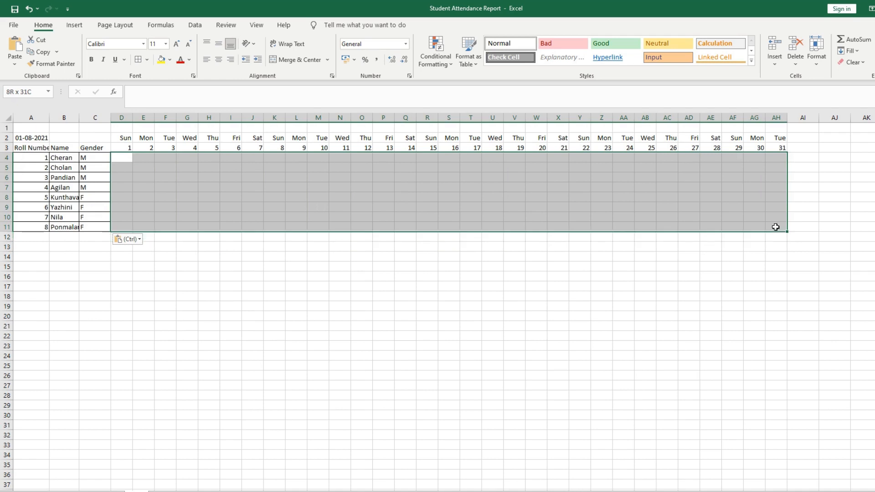
{"action": "left_click_drag", "start_coordinate": [776, 227], "coordinate": [777, 227]}
{"action": "left_click", "coordinate": [442, 58]}
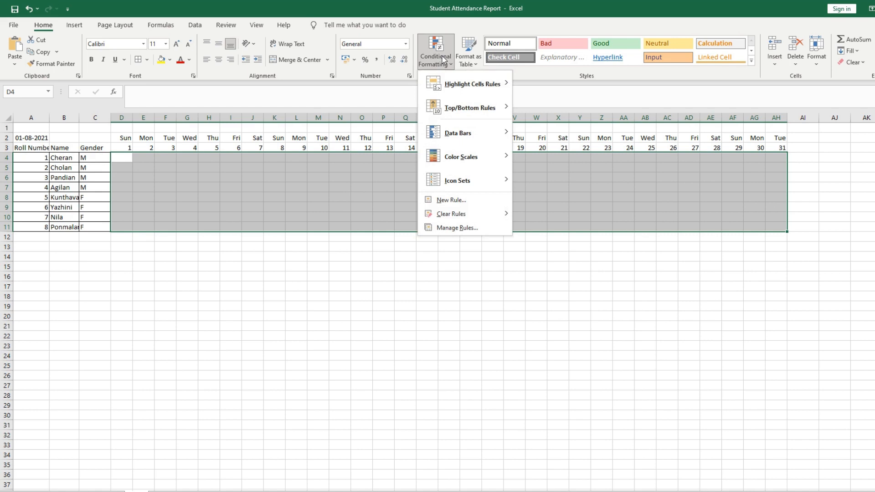
{"action": "mouse_move", "coordinate": [455, 84]}
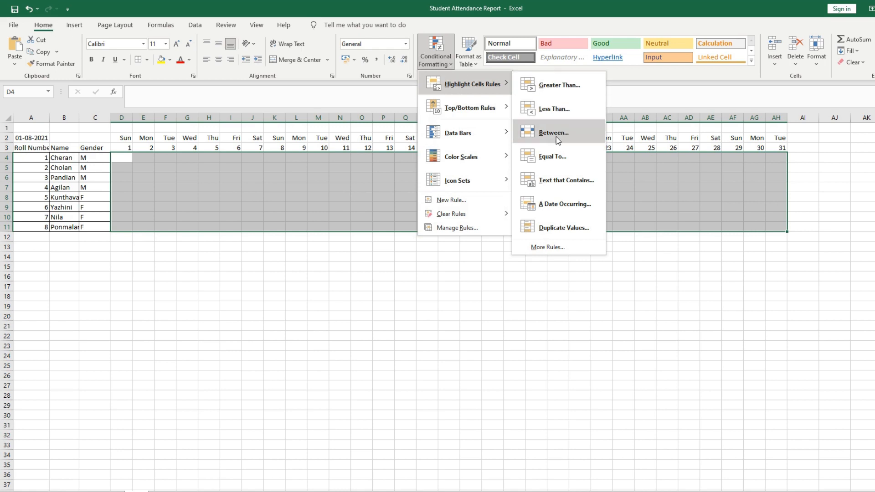
{"action": "left_click", "coordinate": [553, 157]}
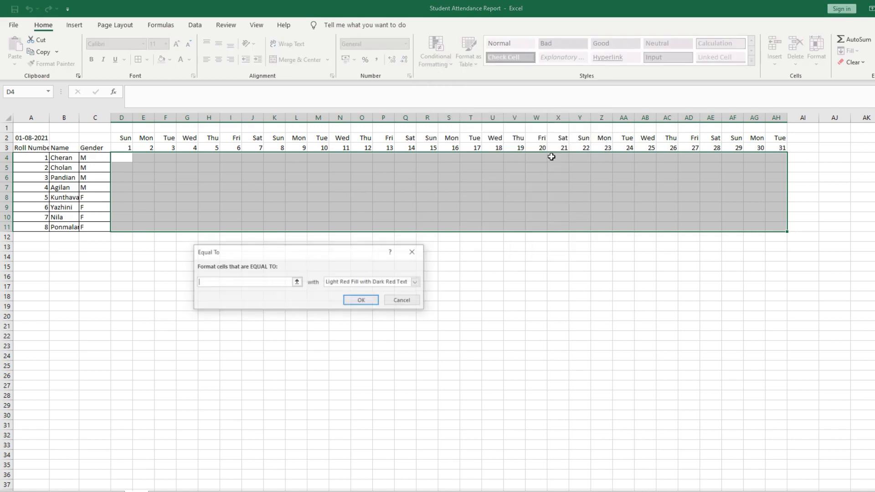
{"action": "left_click", "coordinate": [221, 281]}
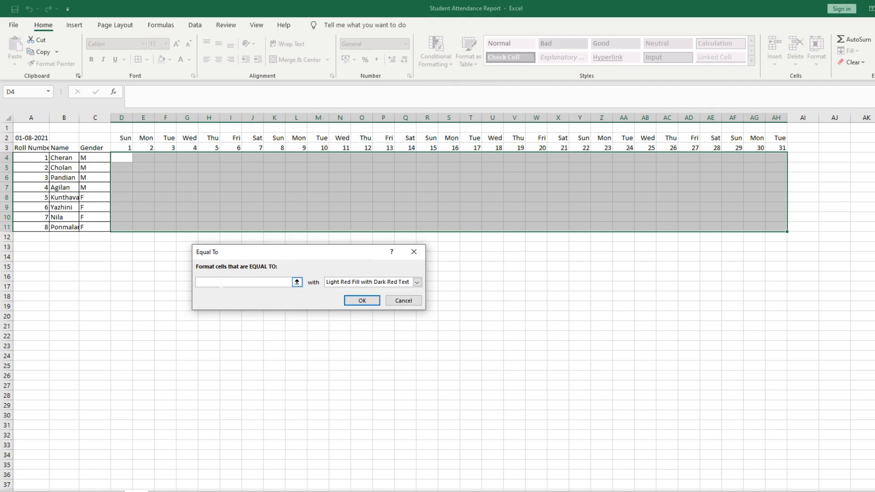
{"action": "type", "text": "P"}
{"action": "left_click", "coordinate": [358, 284]}
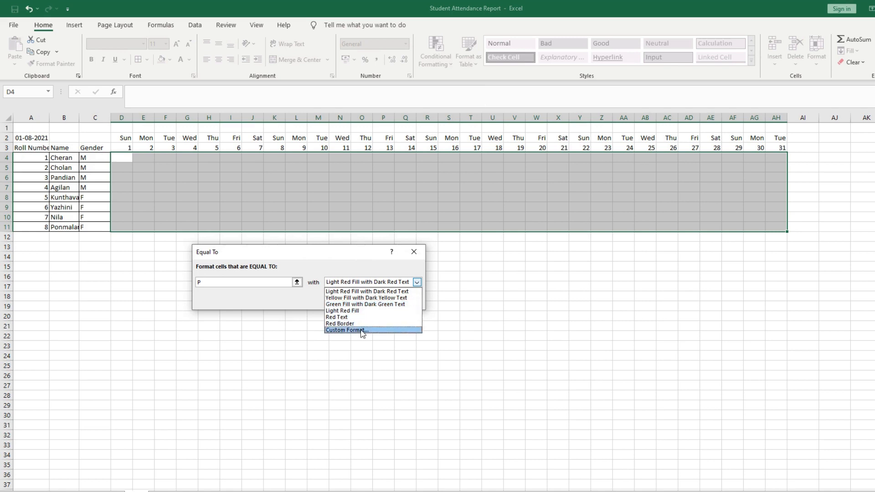
{"action": "left_click", "coordinate": [358, 304]}
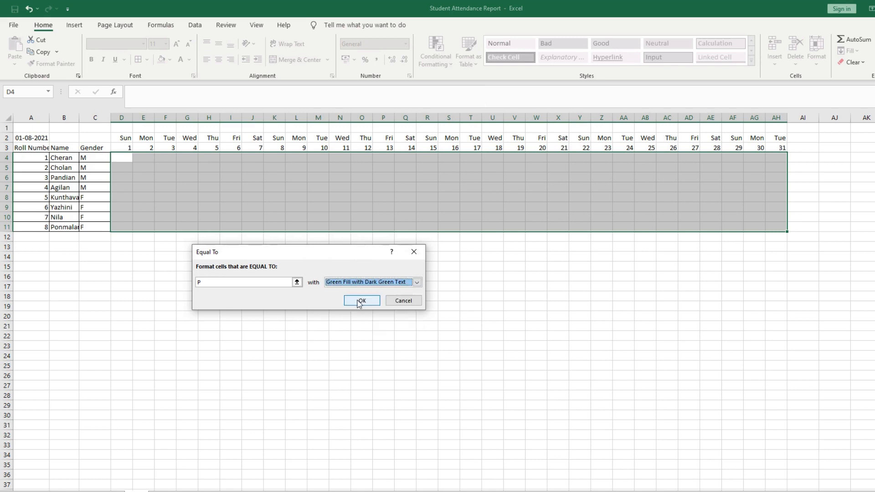
{"action": "left_click", "coordinate": [370, 303]}
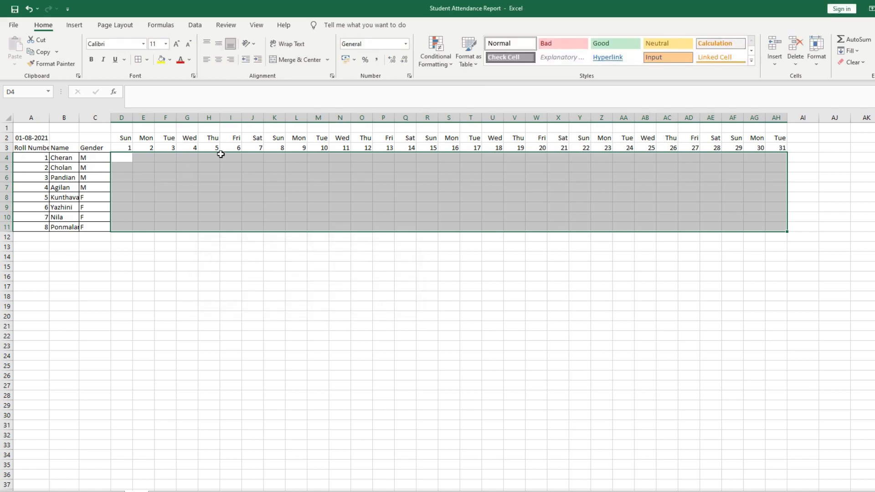
Step: Add an Equal To highlight rule to D4:AH11 that formats A with Light Red Fill with Dark Red Text
{"action": "left_click", "coordinate": [439, 61]}
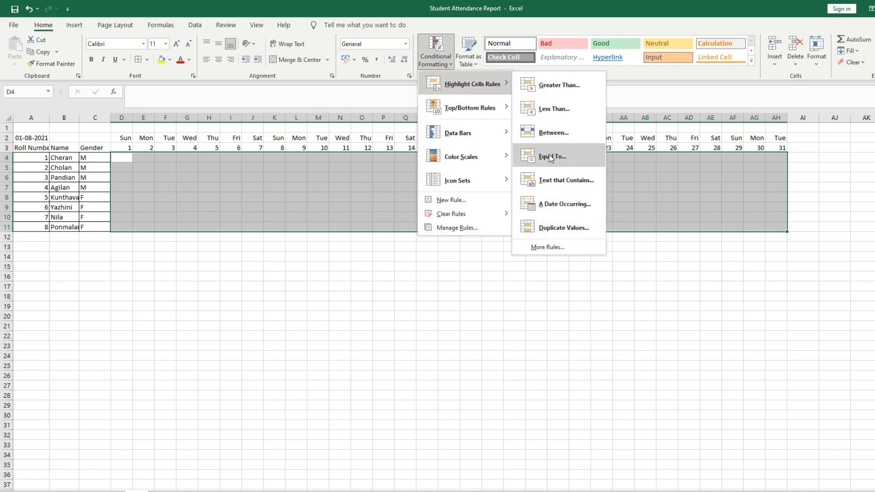
{"action": "left_click", "coordinate": [551, 158]}
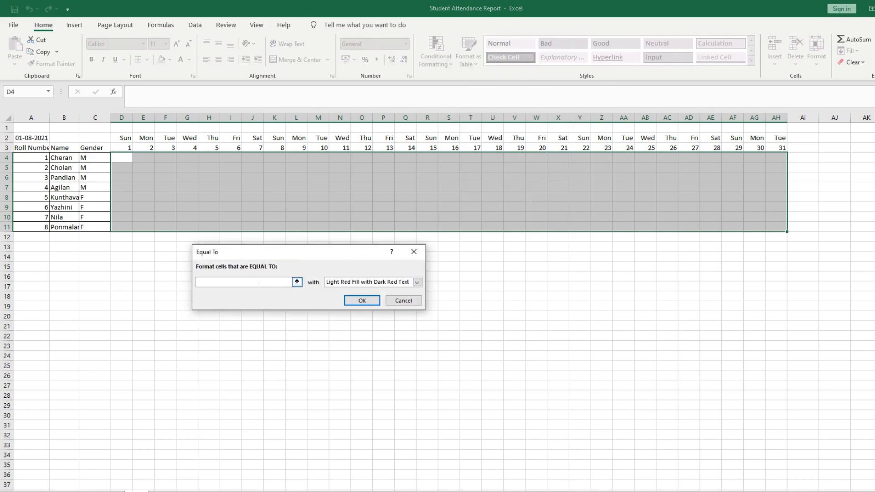
{"action": "type", "text": "A"}
{"action": "left_click", "coordinate": [375, 302]}
Step: Enter sample present marks p in cells F5, M7, Y8 and R10 to test the highlighting
{"action": "left_click", "coordinate": [171, 171]}
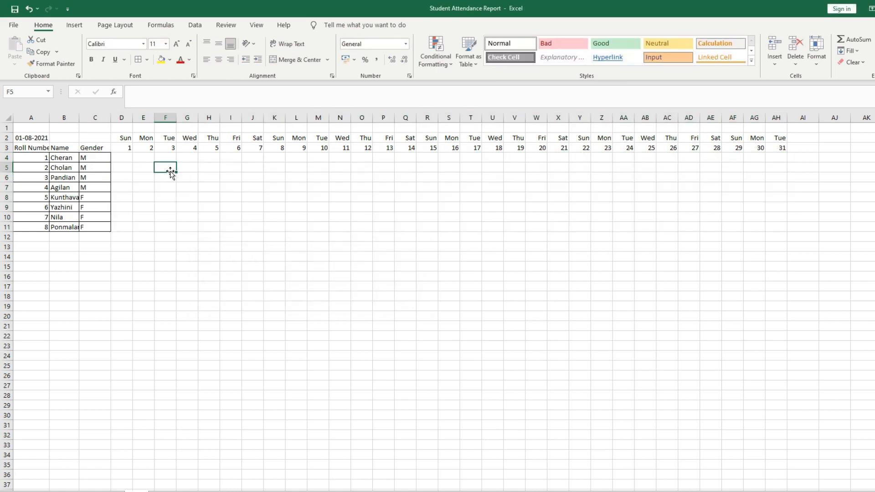
{"action": "type", "text": "p"}
{"action": "key", "text": "Return"}
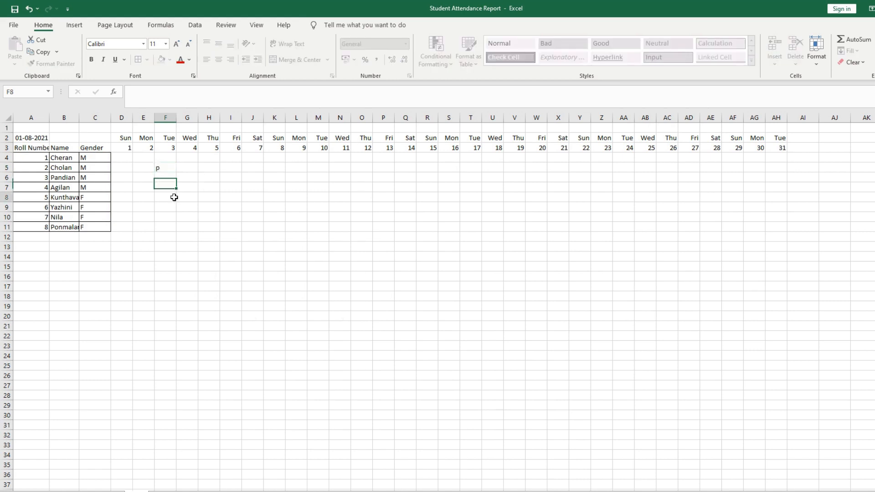
{"action": "left_click", "coordinate": [326, 192]}
{"action": "type", "text": "p"}
{"action": "left_click", "coordinate": [450, 189]}
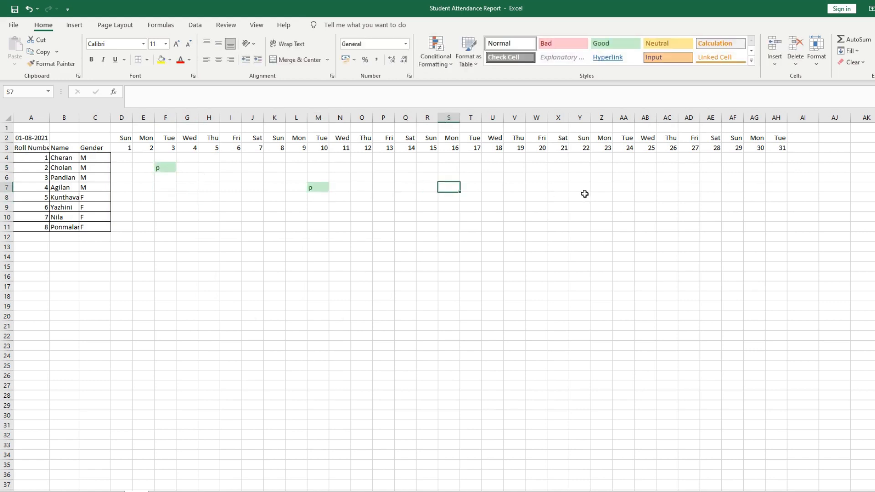
{"action": "left_click", "coordinate": [583, 196]}
{"action": "type", "text": "p"}
{"action": "left_click", "coordinate": [449, 178]}
{"action": "left_click", "coordinate": [425, 216]}
{"action": "type", "text": "p"}
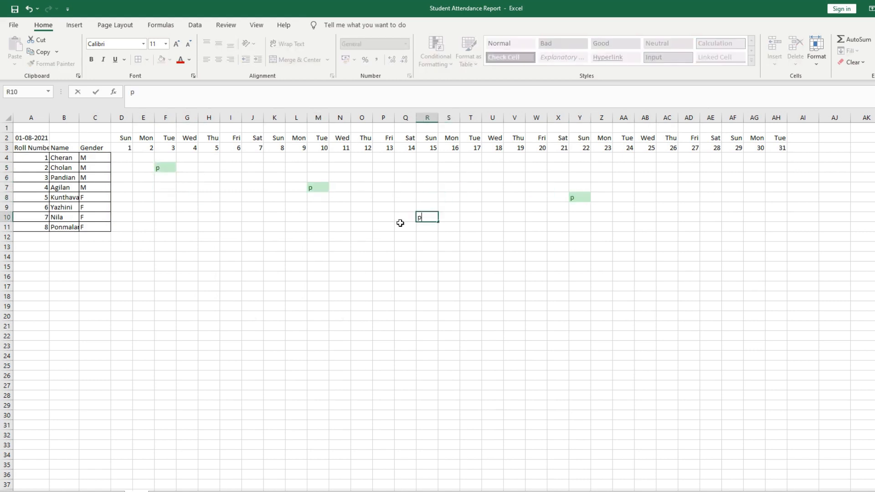
Step: Enter sample absent marks a in cells P6, AD7, S9, O9 and I5 to test the highlighting
{"action": "left_click", "coordinate": [393, 177]}
{"action": "type", "text": "a"}
{"action": "left_click", "coordinate": [533, 177]}
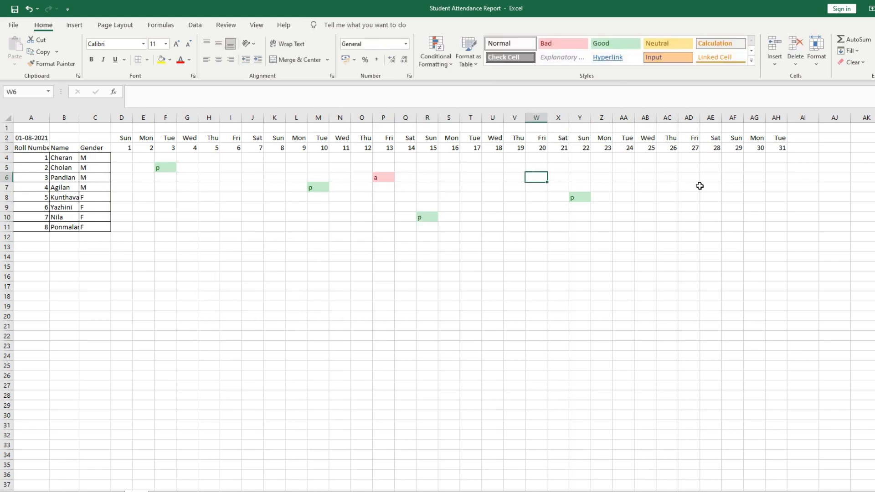
{"action": "left_click", "coordinate": [688, 187]}
{"action": "type", "text": "a"}
{"action": "left_click", "coordinate": [579, 167]}
{"action": "left_click", "coordinate": [444, 208]}
{"action": "type", "text": "a"}
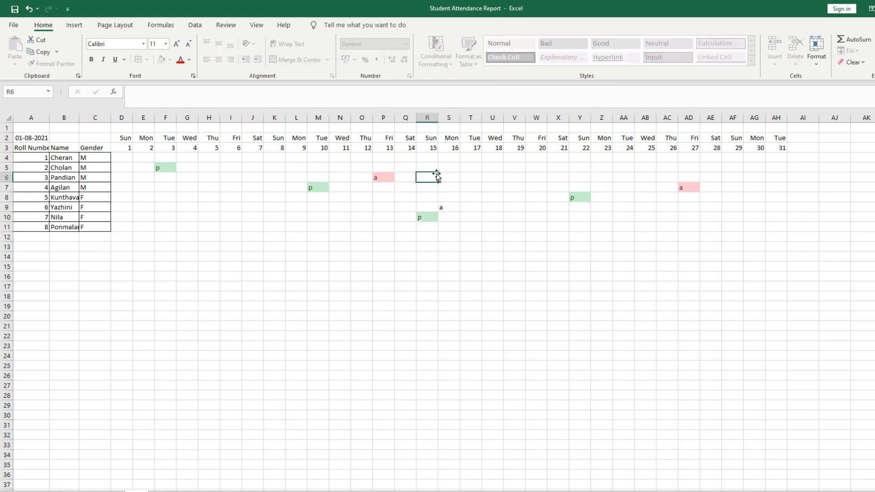
{"action": "left_click", "coordinate": [364, 207]}
{"action": "type", "text": "a"}
{"action": "left_click", "coordinate": [254, 198]}
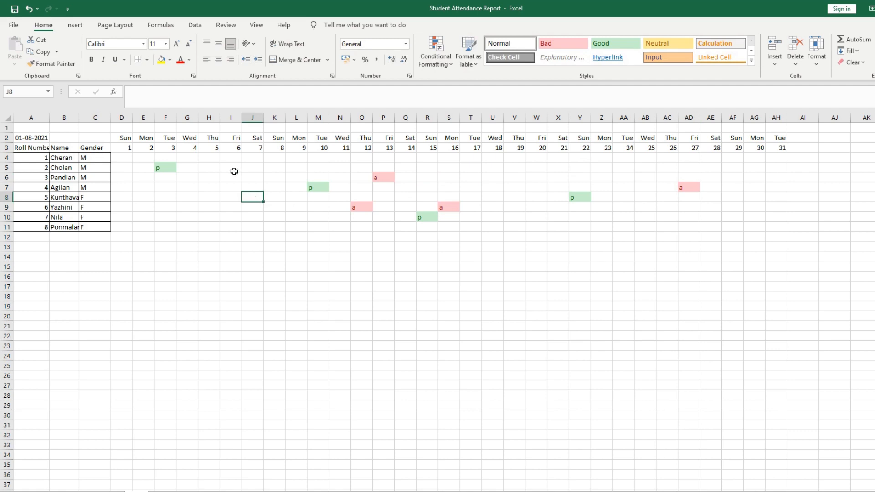
{"action": "left_click", "coordinate": [233, 169]}
{"action": "type", "text": "a"}
{"action": "left_click", "coordinate": [229, 199]}
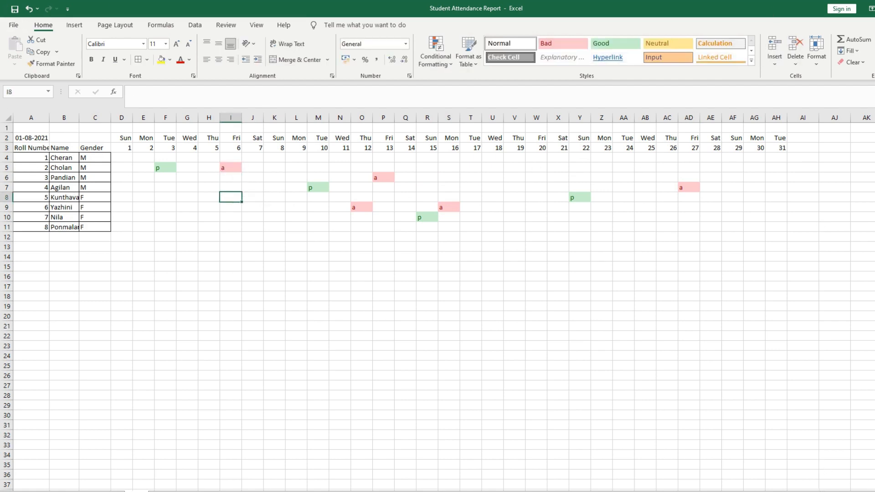
Step: Add the headings Present in AI3 and Absent in AJ3, and select AI4
{"action": "scroll", "coordinate": [824, 489], "scroll_direction": "right", "scroll_amount": 1}
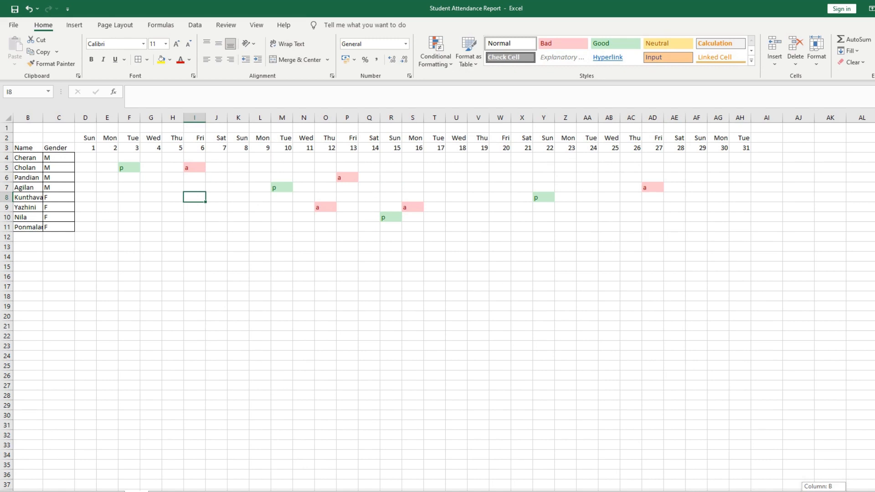
{"action": "left_click", "coordinate": [767, 148]}
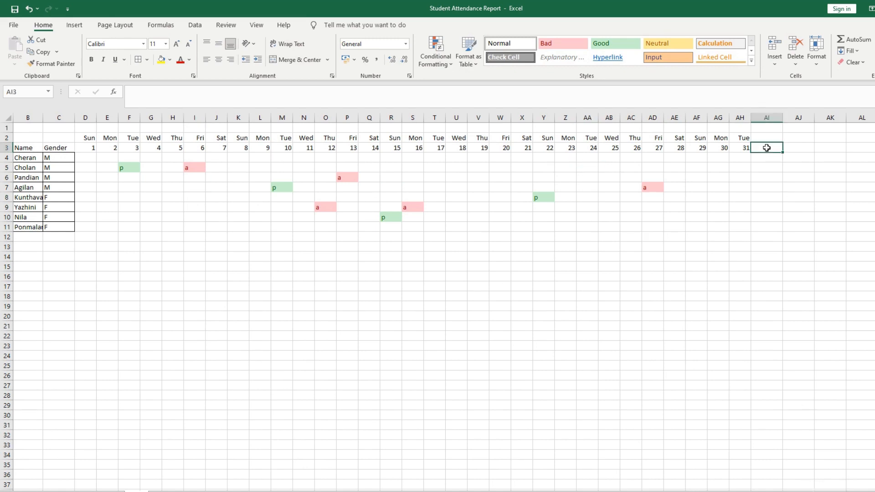
{"action": "type", "text": "Pres"}
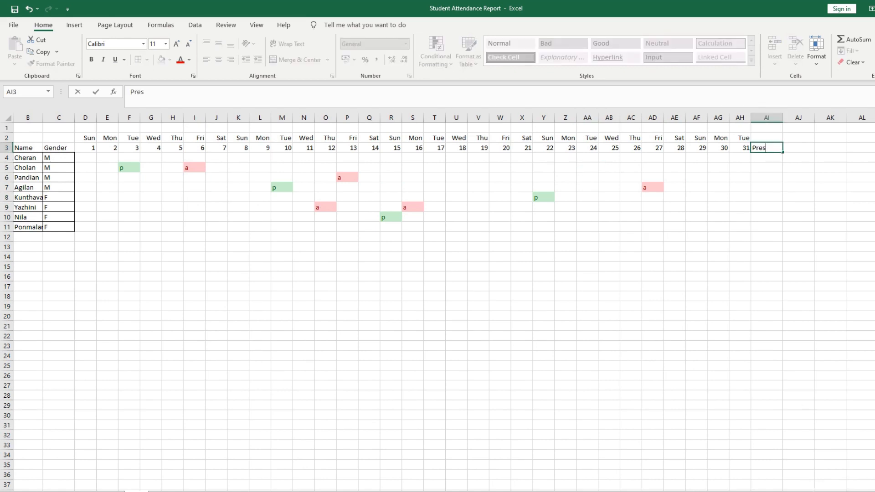
{"action": "type", "text": "ent"}
{"action": "key", "text": "Tab"}
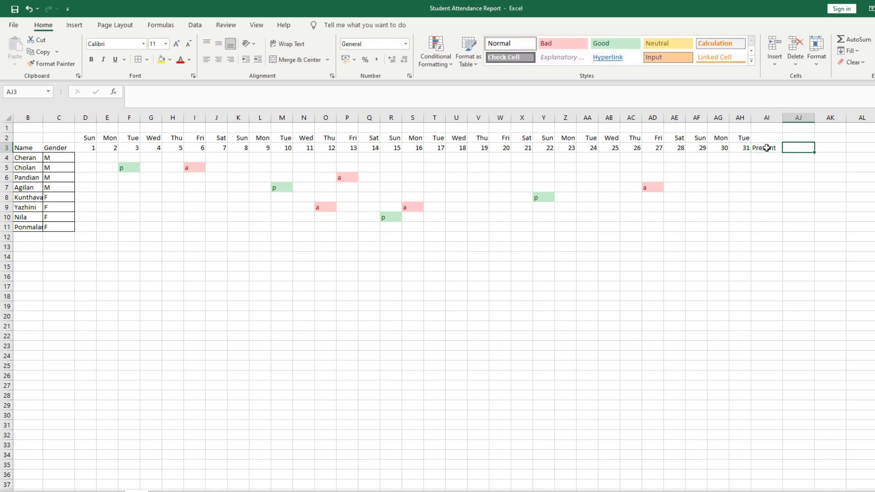
{"action": "type", "text": "Absent"}
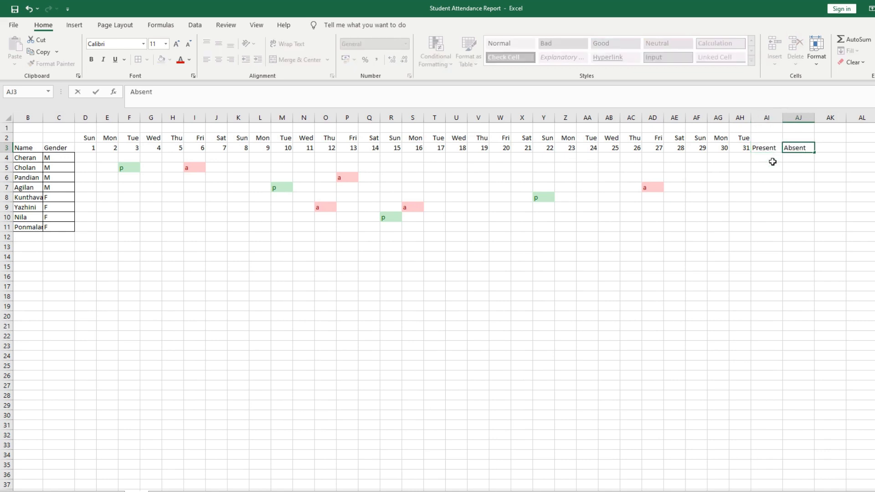
{"action": "left_click", "coordinate": [772, 159]}
{"action": "scroll", "coordinate": [720, 239], "scroll_direction": "left", "scroll_amount": 1}
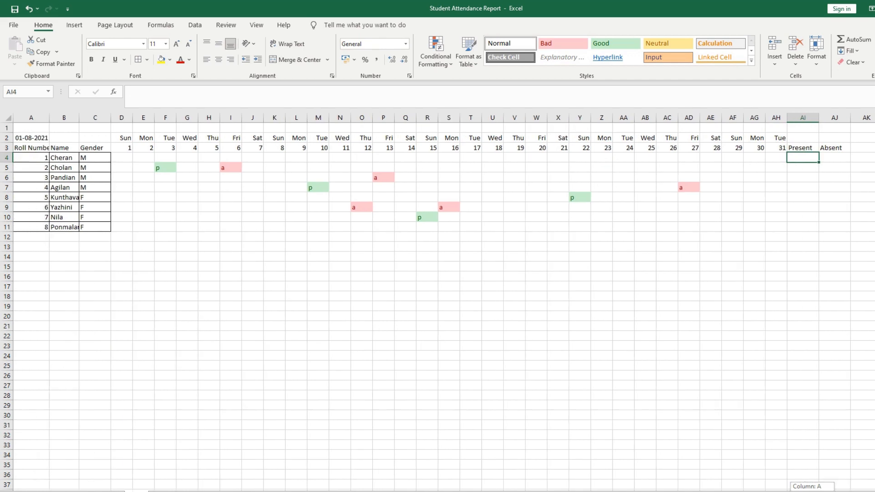
Step: Enter the formula =COUNTIF(D4:AH4,"P") in AI4 to count the first student's present days
{"action": "double_click", "coordinate": [802, 158]}
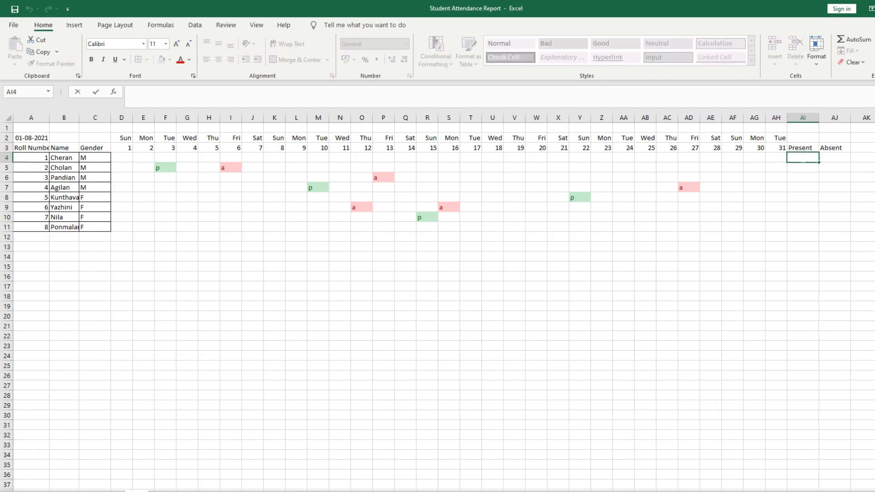
{"action": "type", "text": "="}
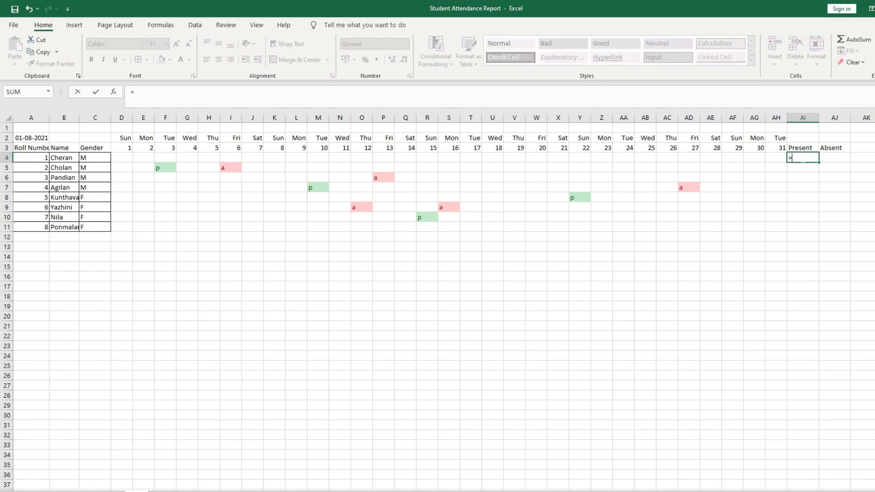
{"action": "type", "text": "coun"}
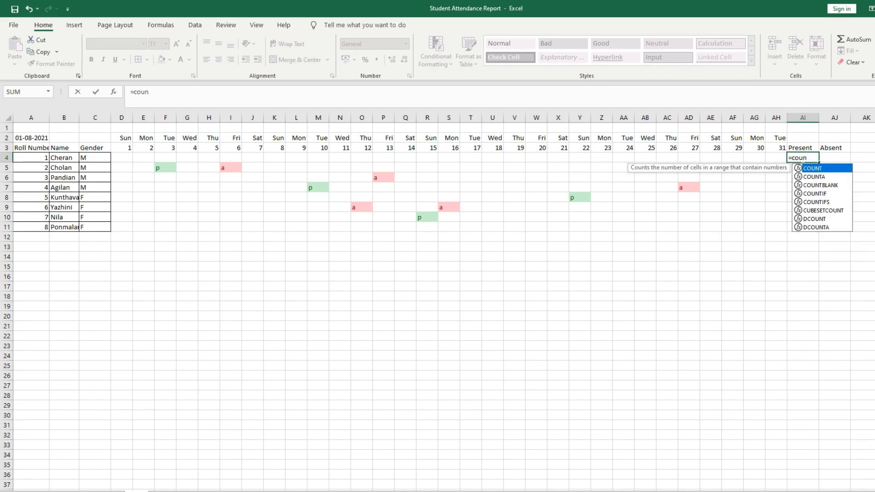
{"action": "type", "text": "tif"}
{"action": "type", "text": "("}
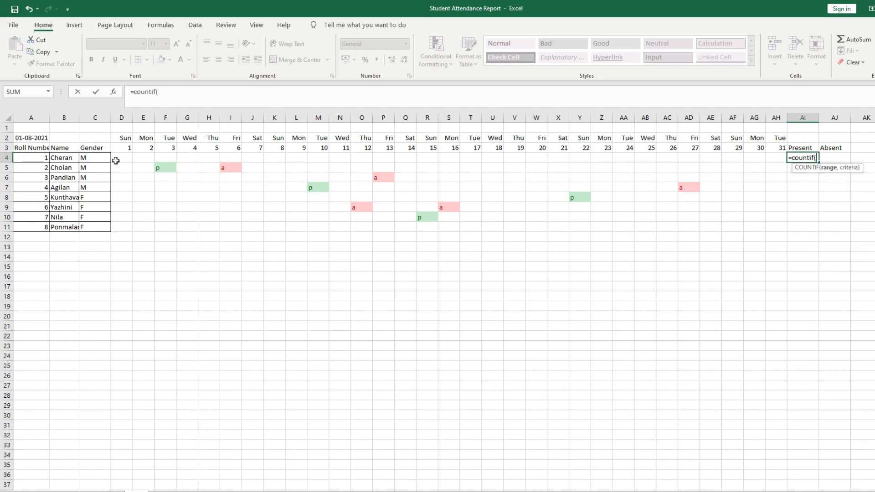
{"action": "left_click_drag", "start_coordinate": [121, 158], "coordinate": [779, 157]}
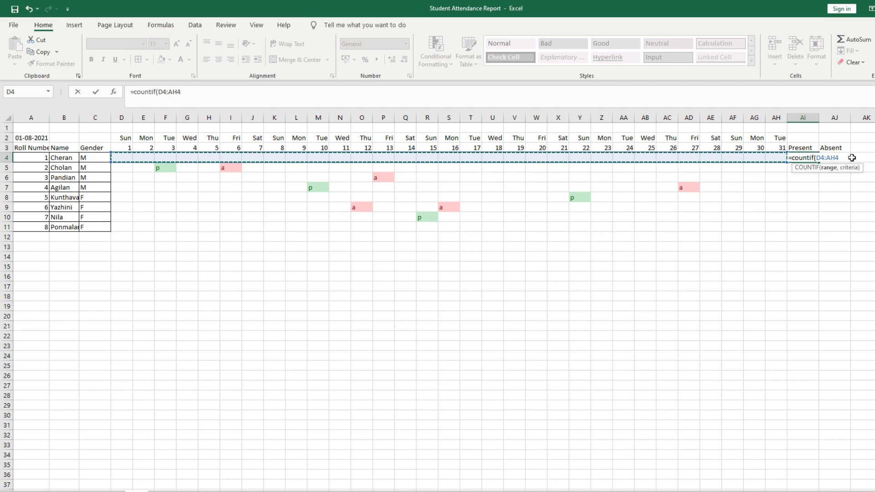
{"action": "type", "text": ","}
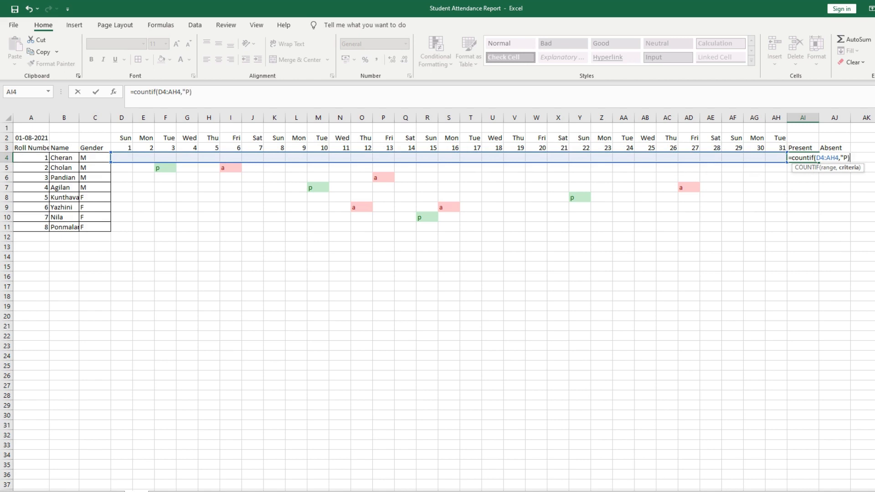
{"action": "type", "text": "\"P)"}
{"action": "key", "text": "Return"}
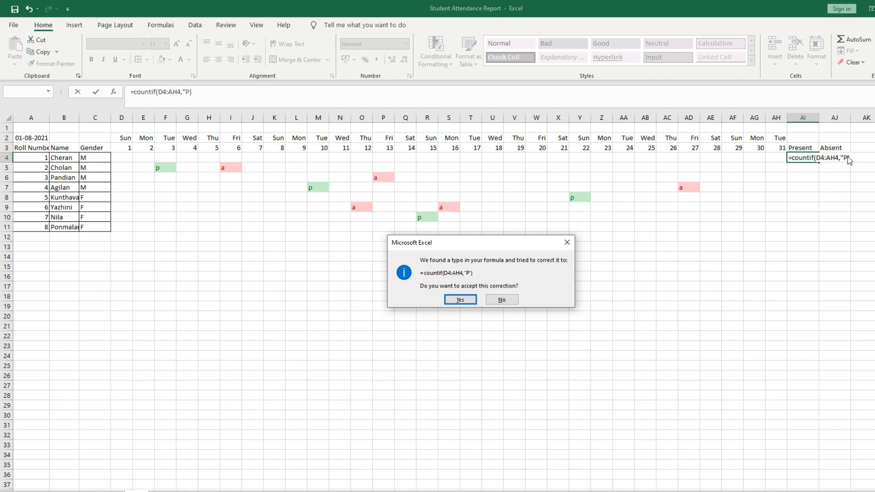
{"action": "left_click", "coordinate": [460, 300]}
{"action": "left_click", "coordinate": [802, 158]}
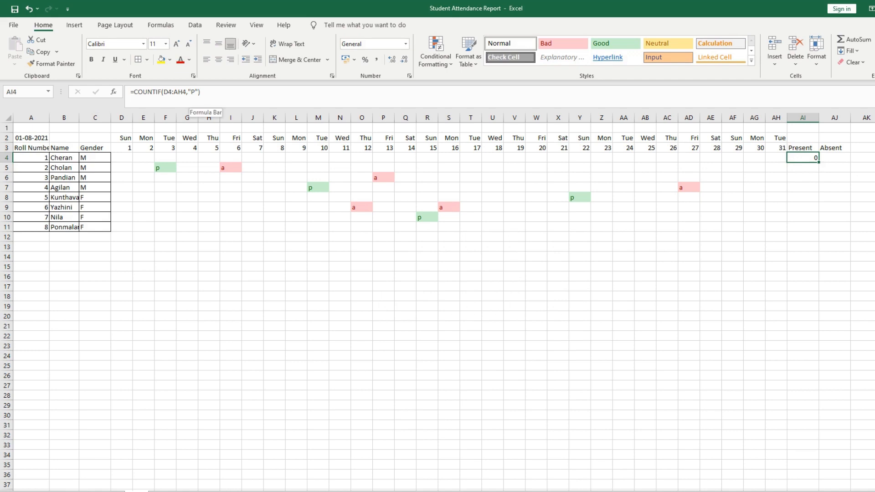
Step: Enter present marks P in R4, U4 and N4 to test the first student's Present count
{"action": "left_click", "coordinate": [806, 168]}
{"action": "left_click", "coordinate": [806, 156]}
{"action": "left_click_drag", "start_coordinate": [124, 158], "coordinate": [782, 162]}
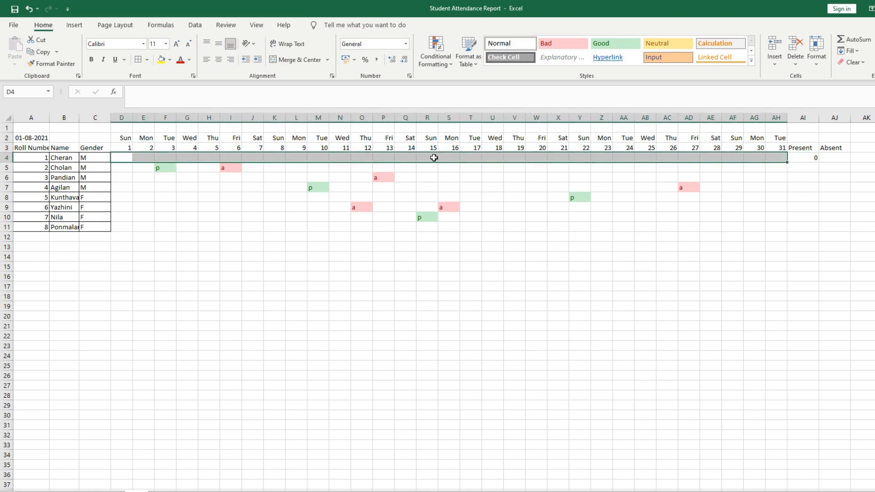
{"action": "left_click", "coordinate": [433, 157]}
{"action": "type", "text": "P"}
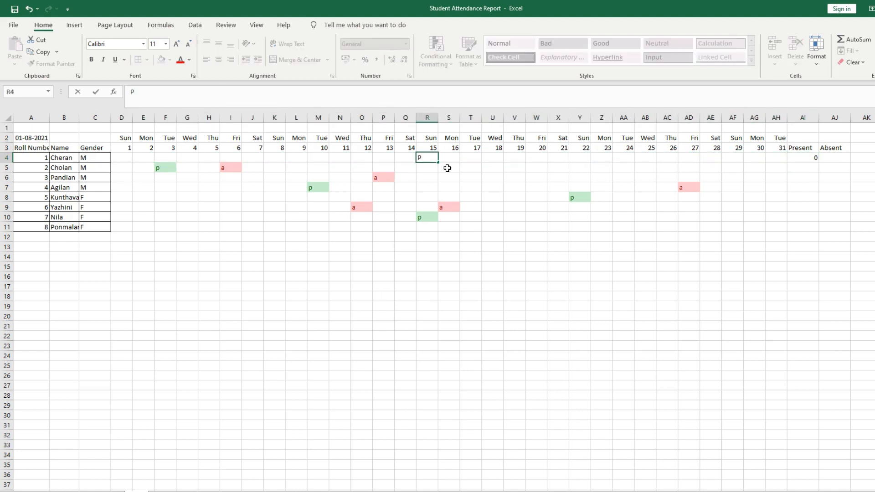
{"action": "key", "text": "Return"}
{"action": "left_click", "coordinate": [424, 157]}
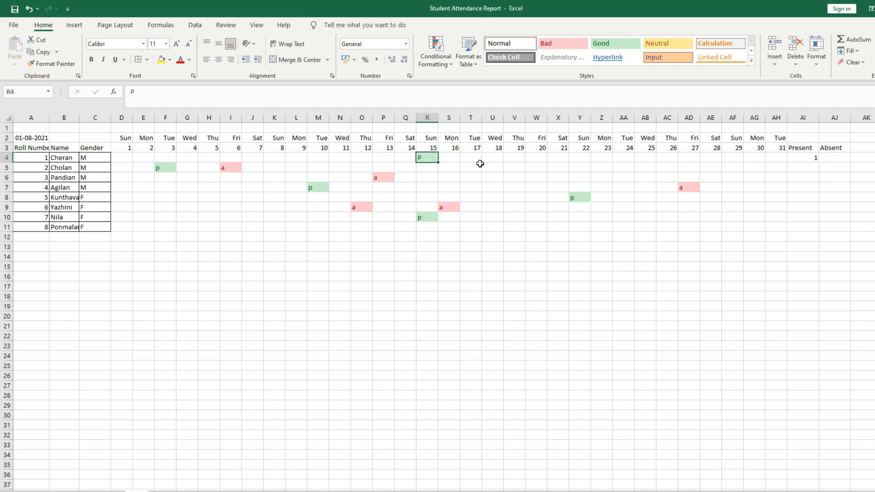
{"action": "left_click", "coordinate": [485, 157]}
{"action": "type", "text": "p"}
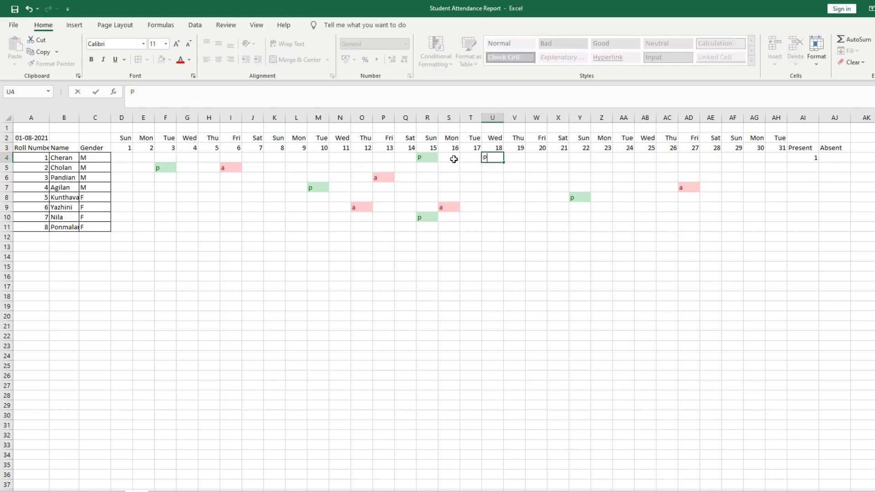
{"action": "left_click", "coordinate": [454, 157]}
{"action": "left_click", "coordinate": [335, 158]}
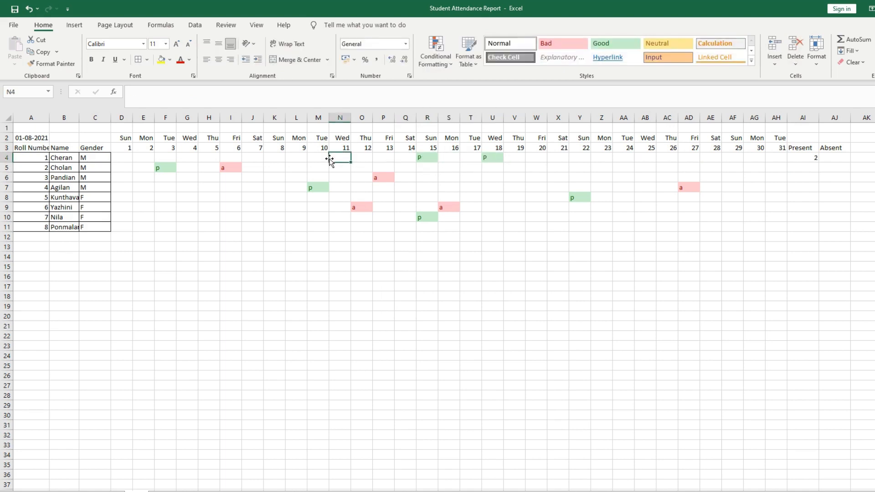
{"action": "type", "text": "p"}
{"action": "left_click", "coordinate": [485, 186]}
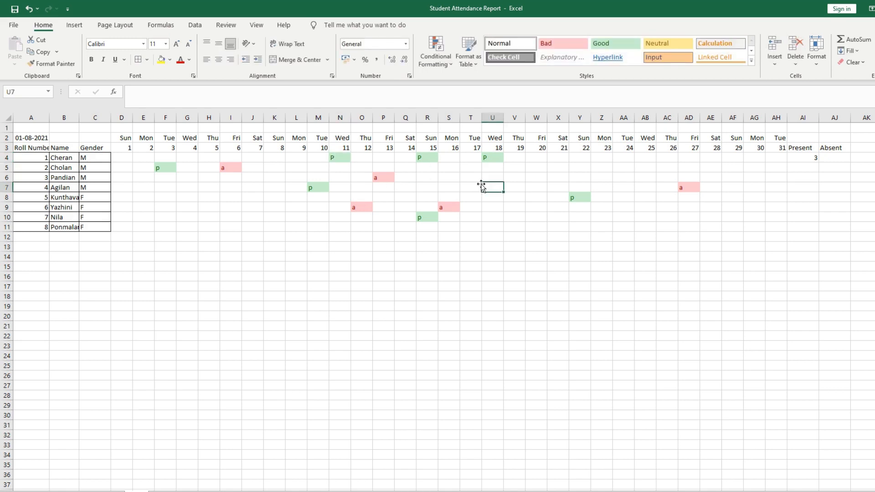
Step: Enter the formula =COUNTIF(D4:AH4,"A") in AJ4 to count the first student's absent days
{"action": "left_click", "coordinate": [832, 159]}
{"action": "type", "text": "="}
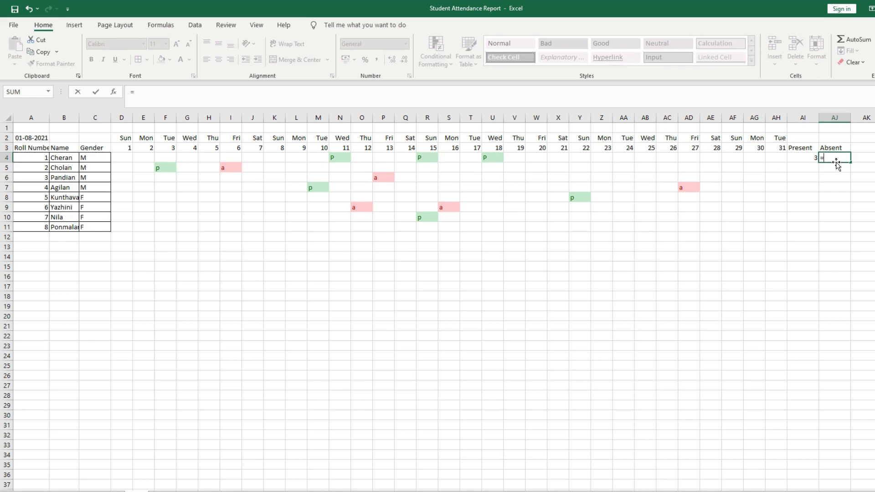
{"action": "type", "text": "count"}
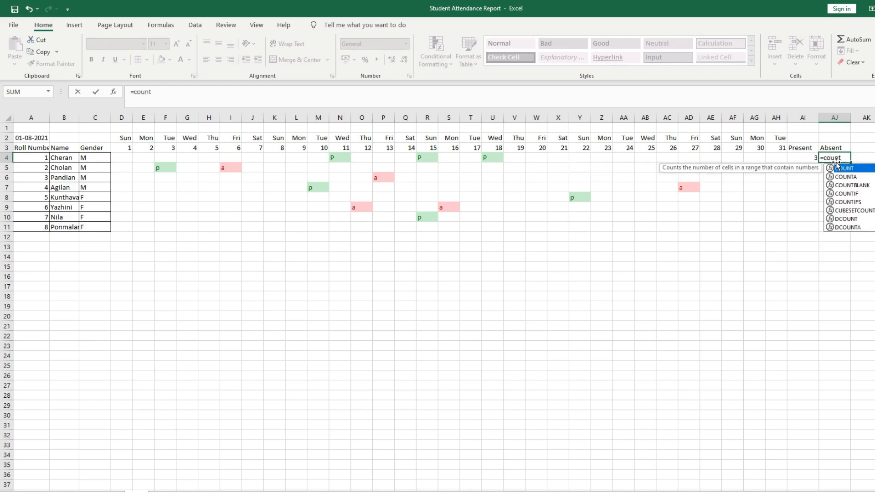
{"action": "type", "text": "if("}
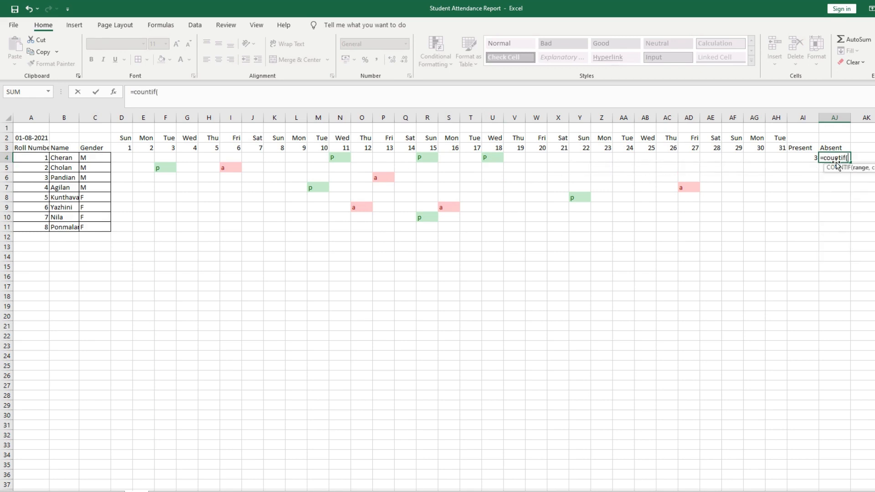
{"action": "left_click_drag", "start_coordinate": [123, 158], "coordinate": [769, 159]}
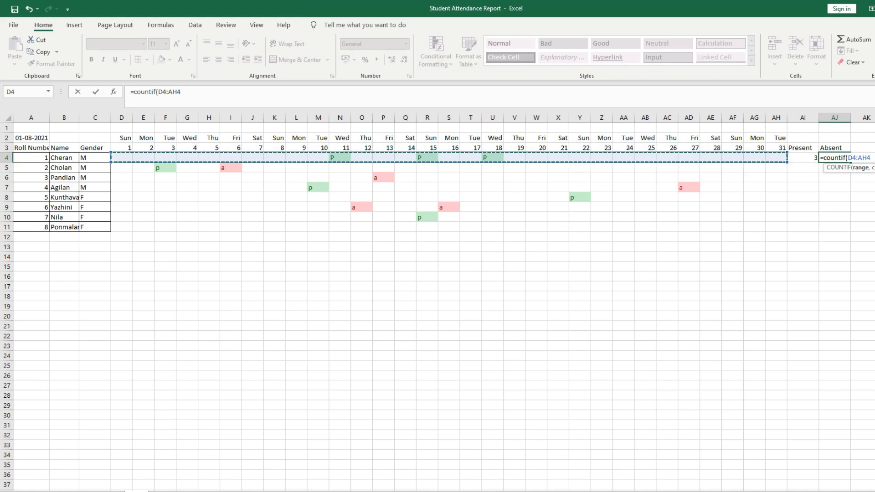
{"action": "type", "text": ",\"A"}
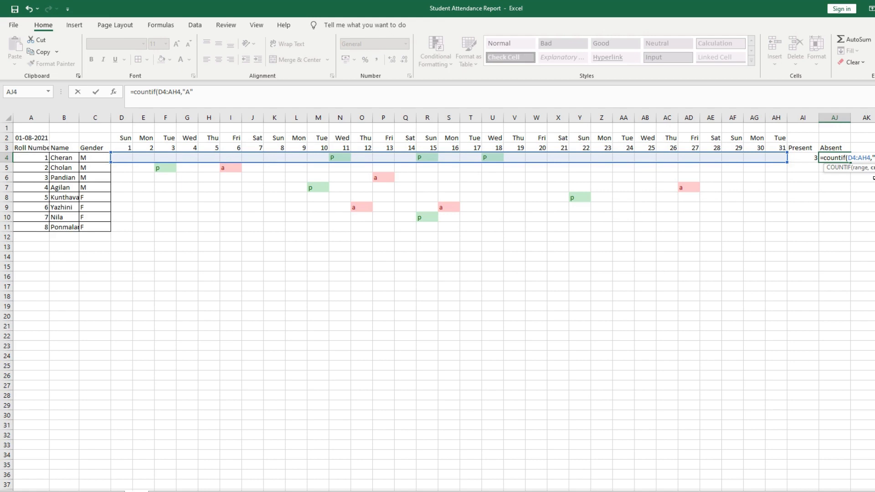
{"action": "type", "text": ")"}
{"action": "key", "text": "Return"}
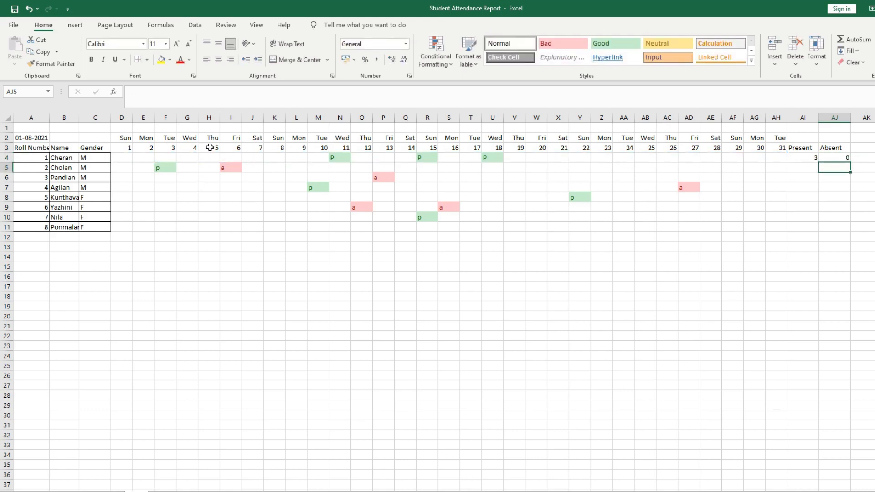
Step: Enter an absent mark A in G4 to test the first student's Absent count, and check the AJ4 formula
{"action": "left_click", "coordinate": [191, 156]}
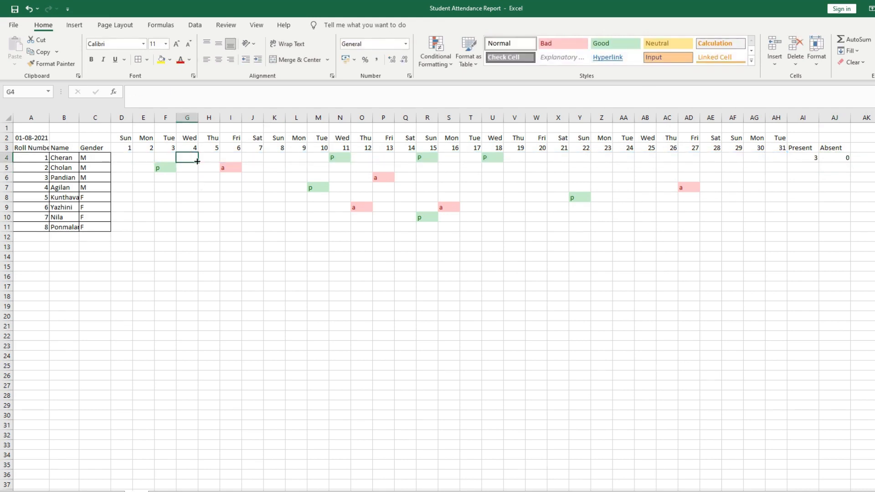
{"action": "type", "text": "A"}
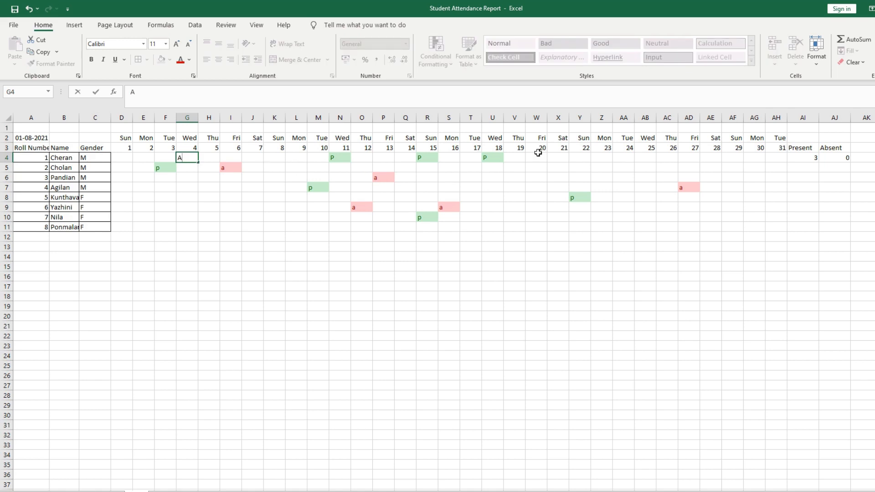
{"action": "left_click", "coordinate": [580, 158]}
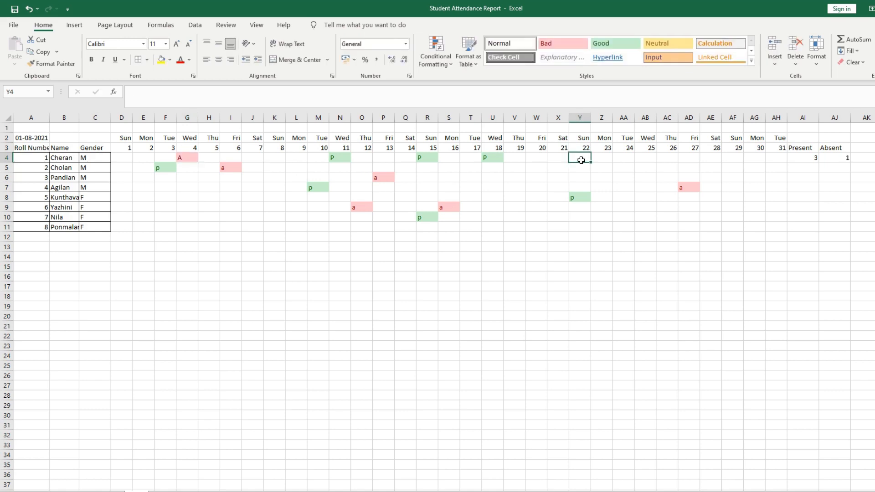
{"action": "left_click", "coordinate": [834, 157]}
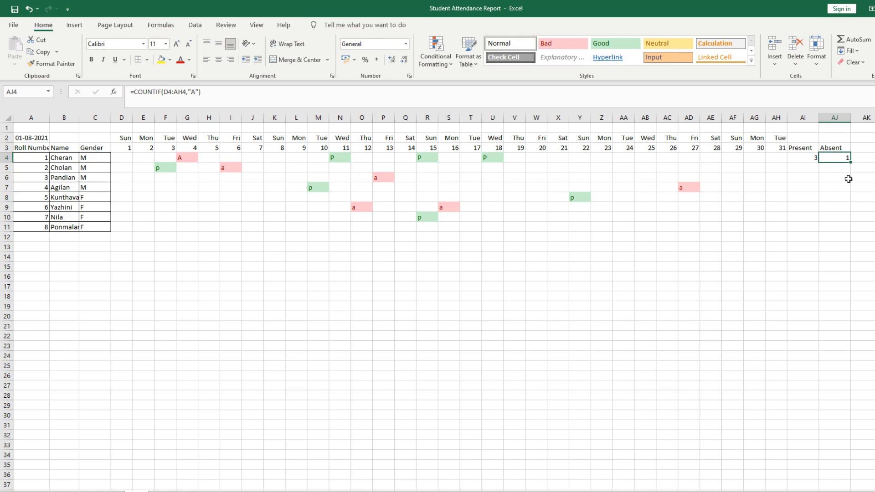
Step: Fill the Present and Absent count formulas from AI4 and AJ4 down to row 11
{"action": "left_click", "coordinate": [806, 155]}
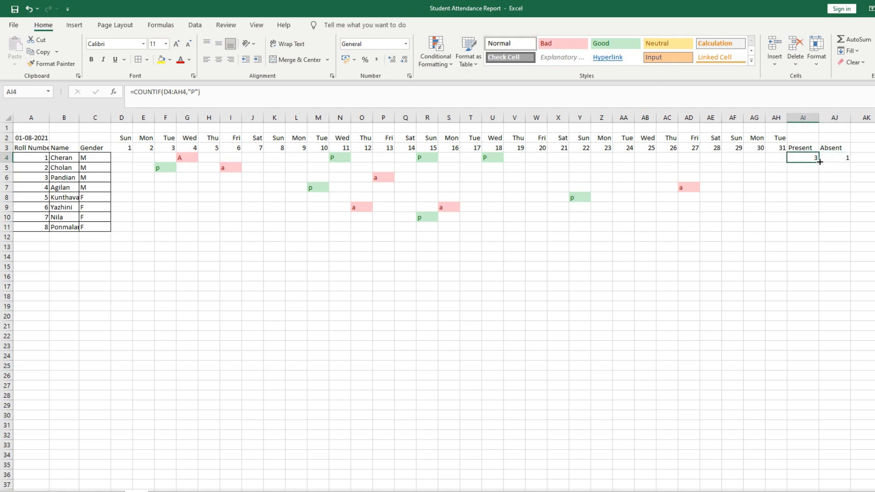
{"action": "left_click_drag", "start_coordinate": [820, 162], "coordinate": [821, 232]}
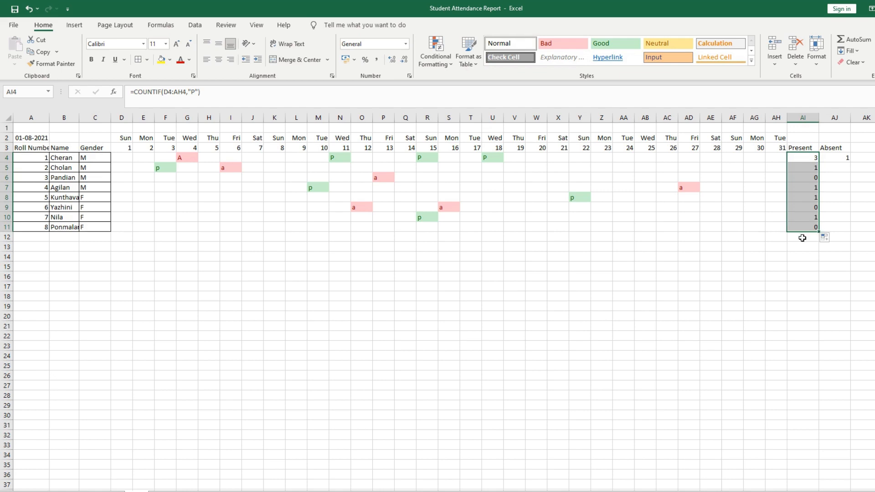
{"action": "left_click", "coordinate": [838, 159]}
{"action": "left_click_drag", "start_coordinate": [852, 162], "coordinate": [850, 232]}
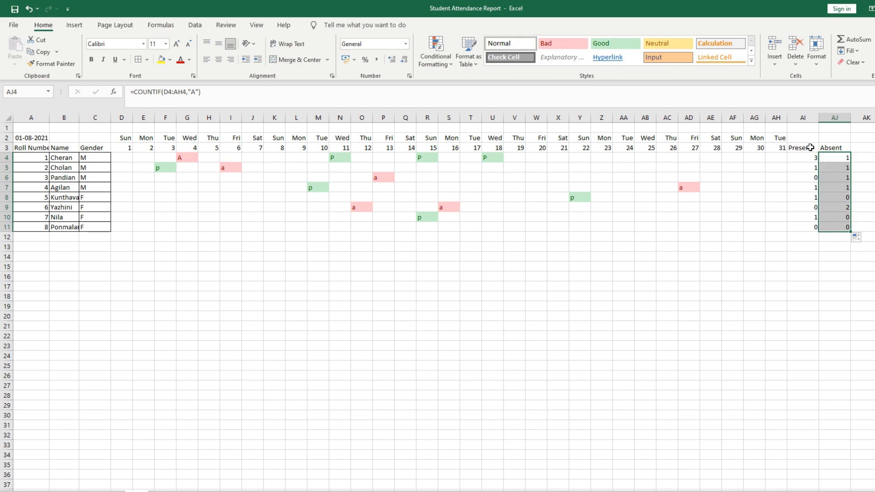
Step: Add the heading Student Total in AI2 above the Present and Absent columns
{"action": "left_click_drag", "start_coordinate": [808, 139], "coordinate": [831, 138]}
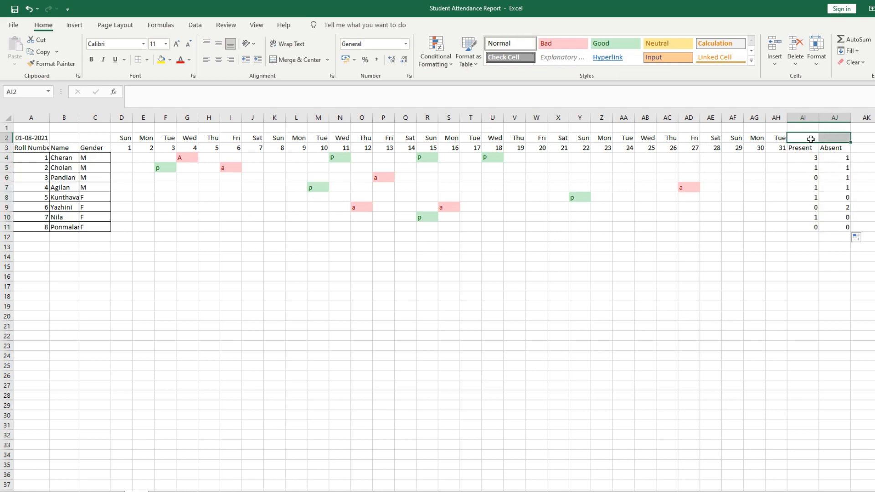
{"action": "left_click", "coordinate": [810, 138]}
{"action": "type", "text": "S"}
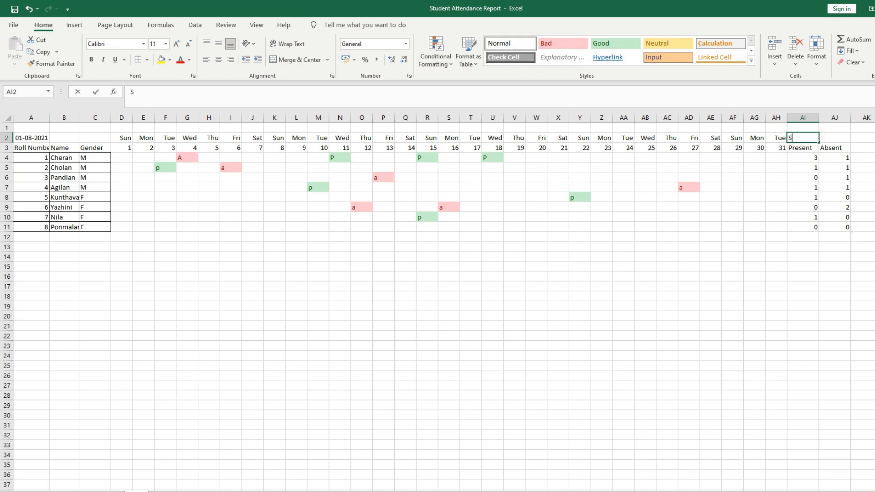
{"action": "type", "text": "tudent "}
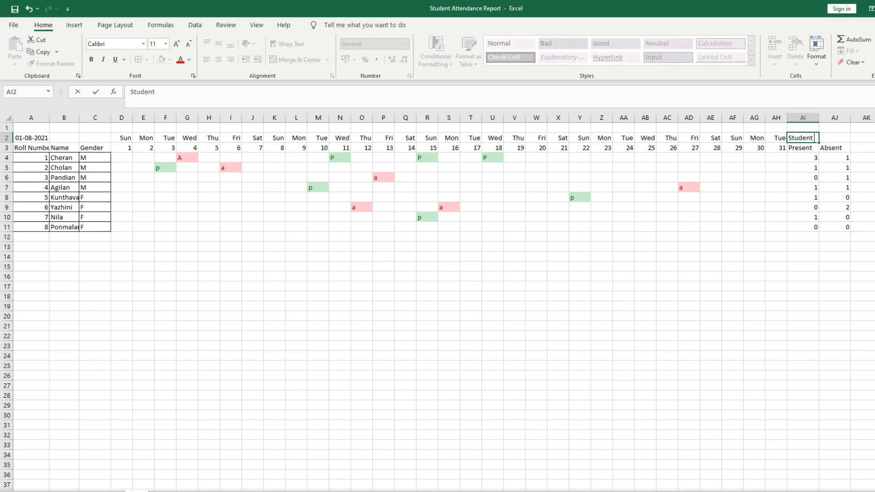
{"action": "type", "text": "Total"}
{"action": "left_click", "coordinate": [75, 247]}
Step: Add the label Class Total in A12, with Present in C12 and Absent in C13
{"action": "left_click", "coordinate": [7, 237]}
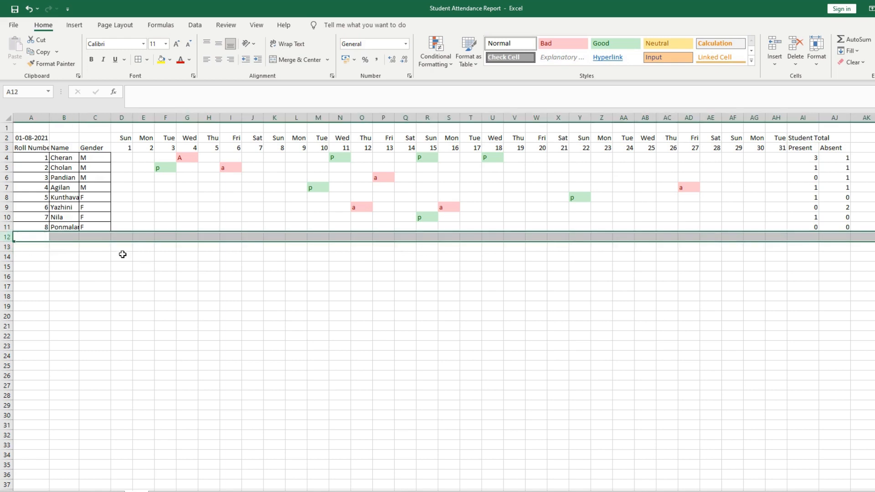
{"action": "left_click", "coordinate": [69, 237]}
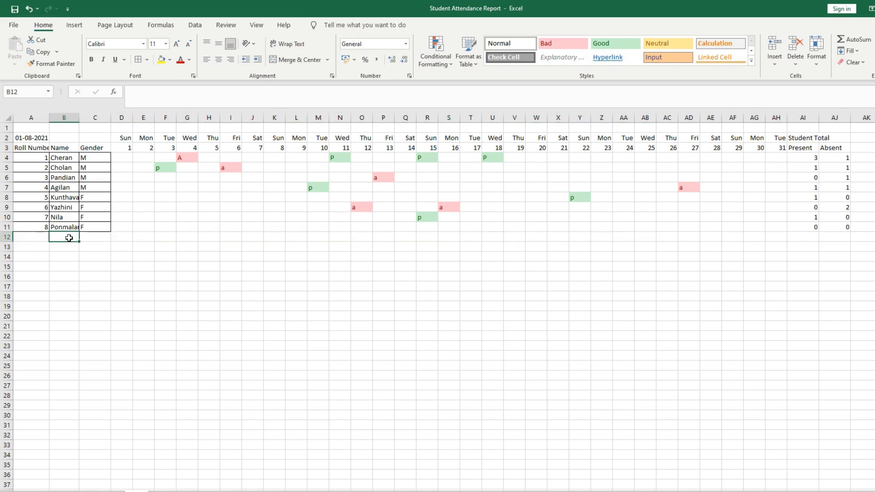
{"action": "left_click", "coordinate": [25, 239]}
{"action": "type", "text": "Class T"}
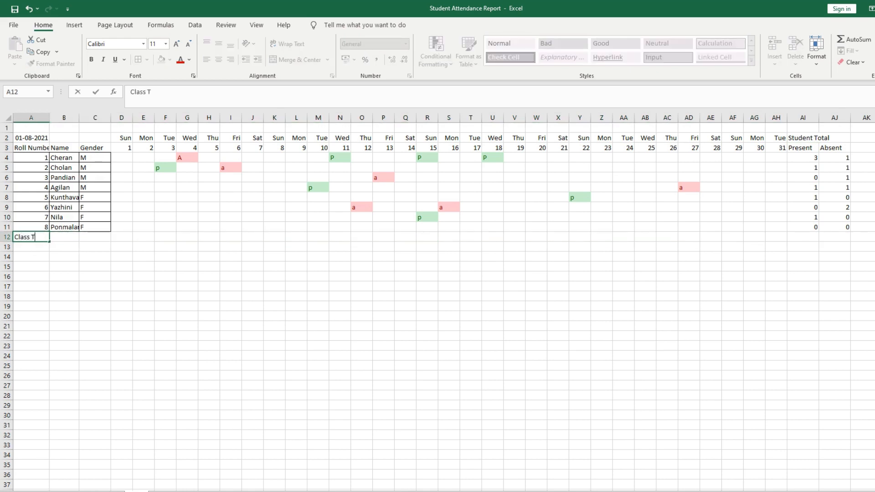
{"action": "key", "text": "Tab"}
{"action": "key", "text": "Tab"}
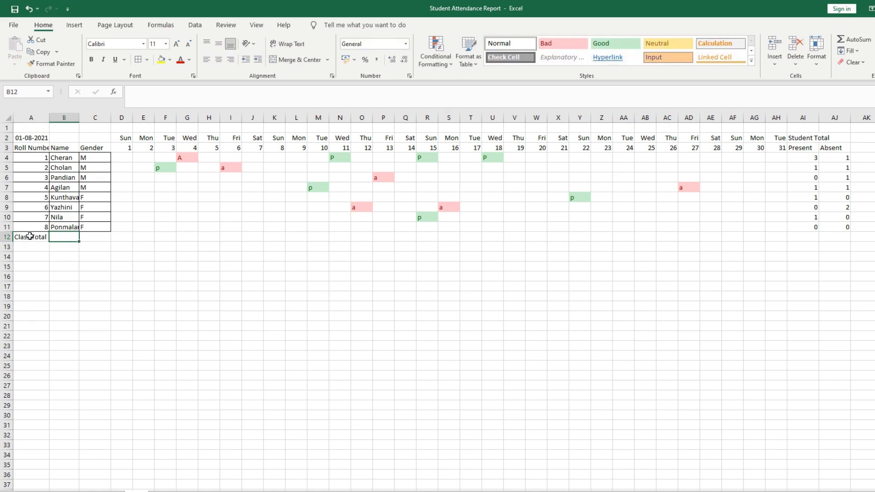
{"action": "type", "text": "Present"}
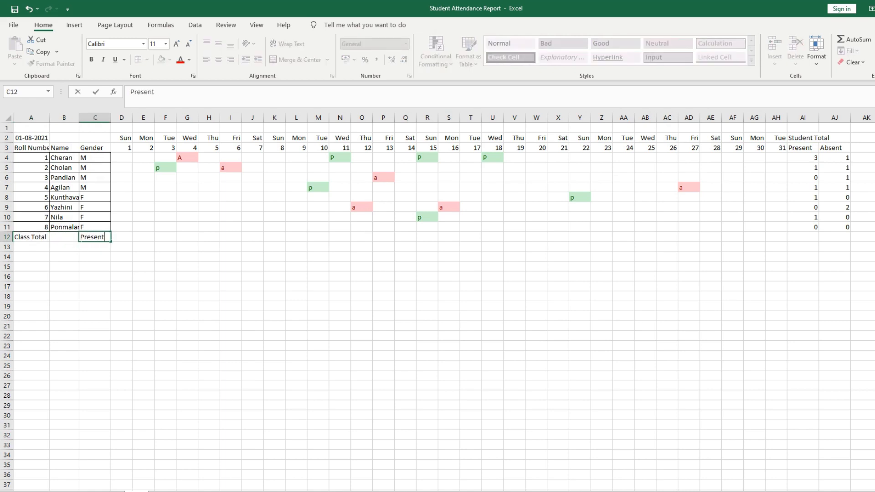
{"action": "key", "text": "Return"}
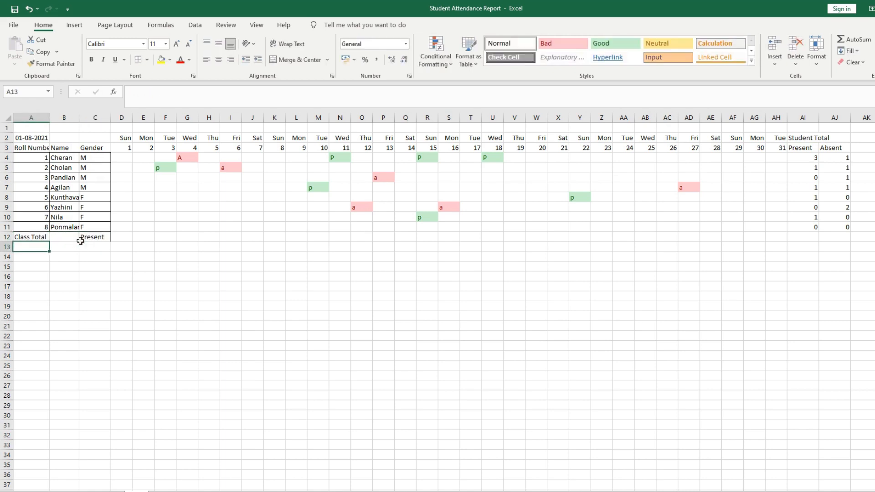
{"action": "left_click", "coordinate": [86, 246]}
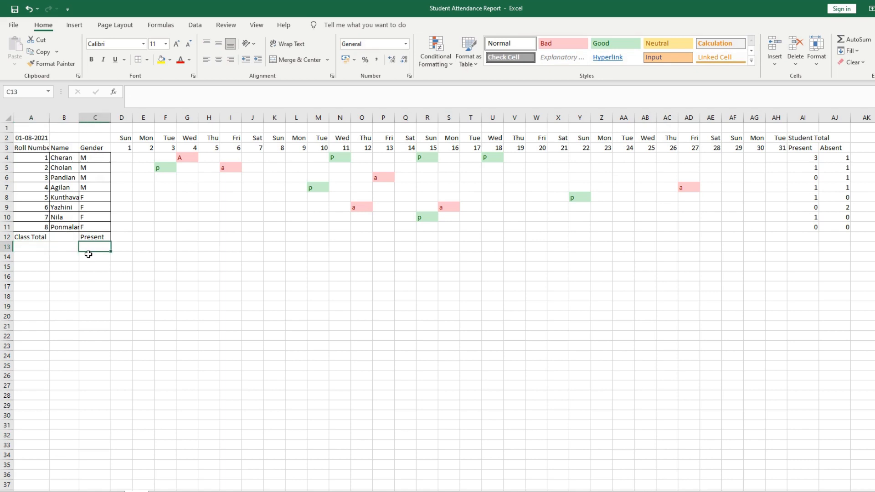
{"action": "type", "text": "Absent"}
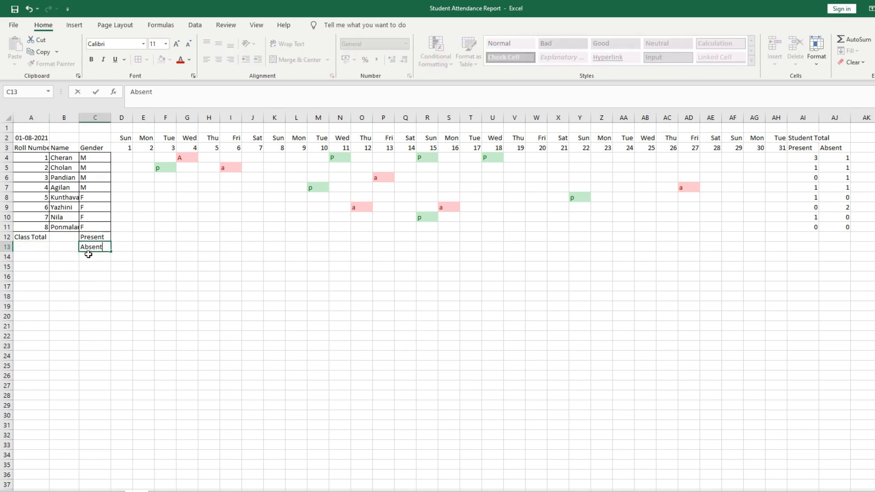
Step: Enter the formula =COUNTIF(D4:D11,"P") in D12 to count the students present on day 1
{"action": "left_click", "coordinate": [120, 236]}
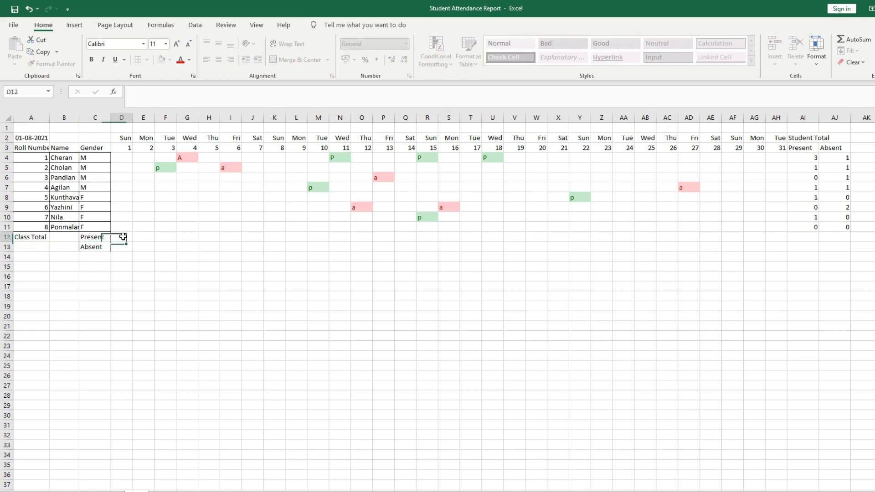
{"action": "type", "text": "=cou"}
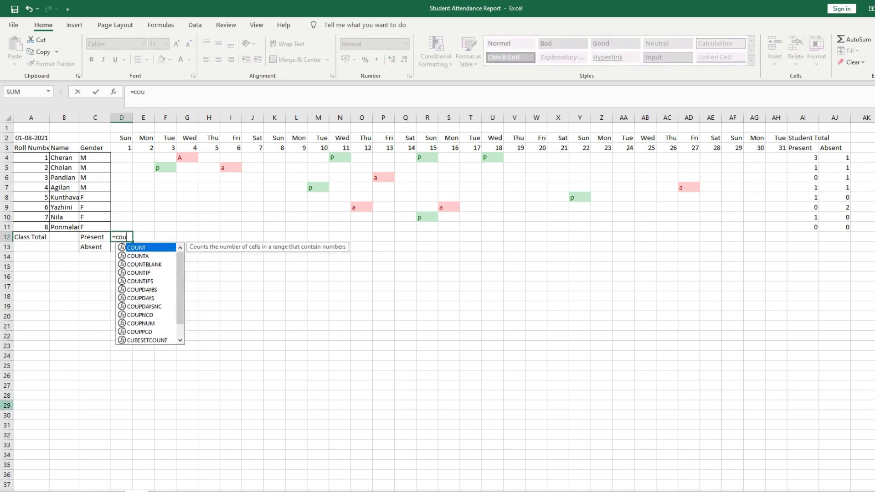
{"action": "type", "text": "ntif"}
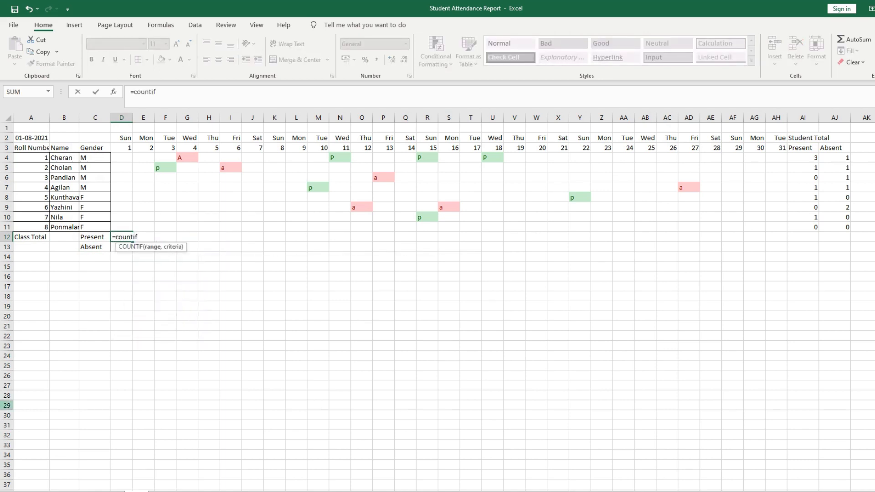
{"action": "type", "text": "("}
{"action": "left_click_drag", "start_coordinate": [122, 159], "coordinate": [124, 228]}
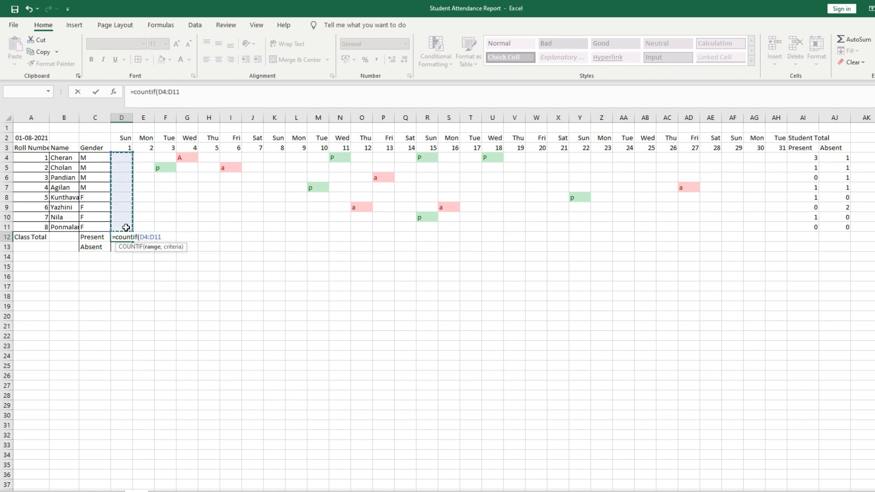
{"action": "type", "text": ",\"P"}
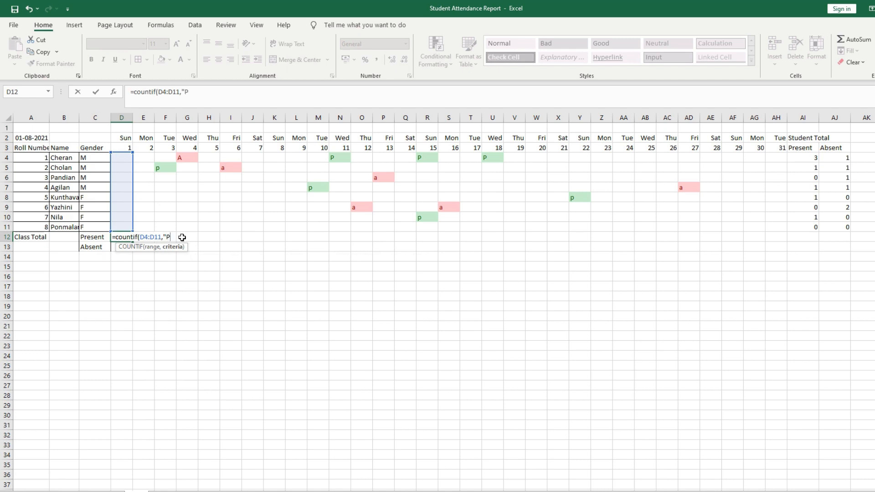
{"action": "key", "text": "Return"}
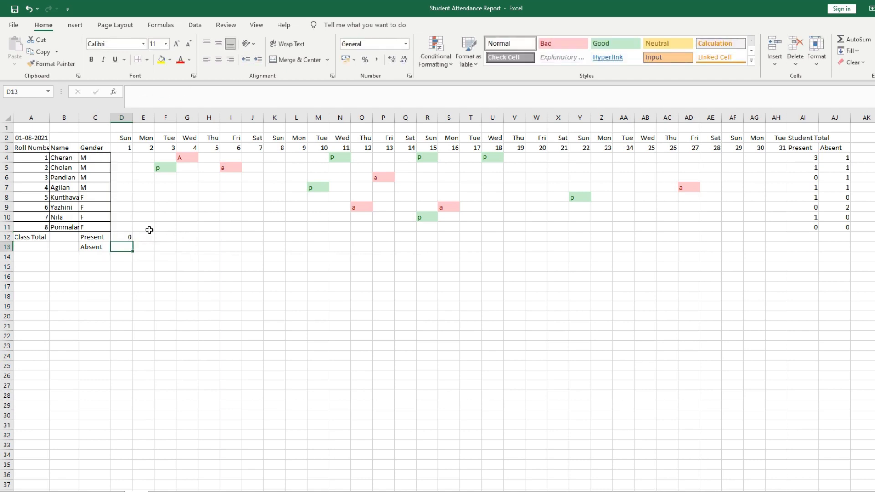
Step: Copy the Present count formula from D12 across E12:AH12 for the remaining days
{"action": "left_click", "coordinate": [132, 240]}
{"action": "key", "text": "ctrl+c"}
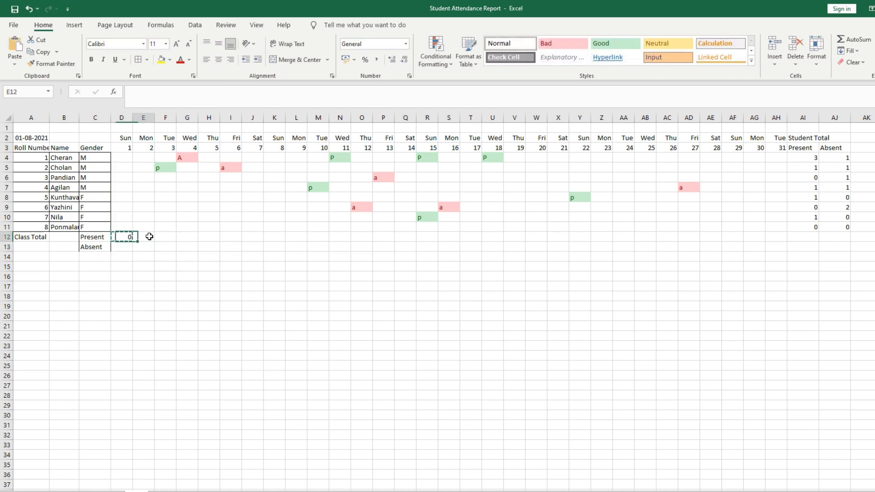
{"action": "left_click_drag", "start_coordinate": [146, 237], "coordinate": [778, 234]}
{"action": "key", "text": "ctrl+v"}
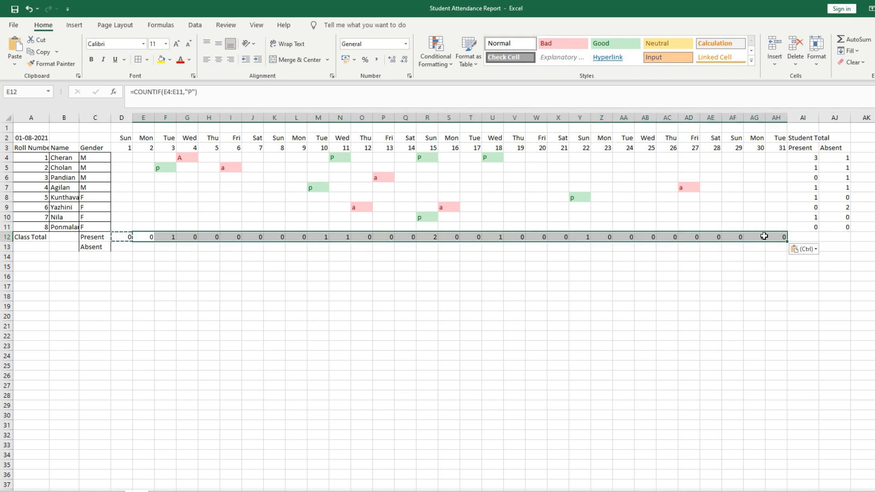
Step: Enter the formula =COUNTIF(D4:D11,"A") in D13 to count the students absent on day 1
{"action": "left_click", "coordinate": [121, 238]}
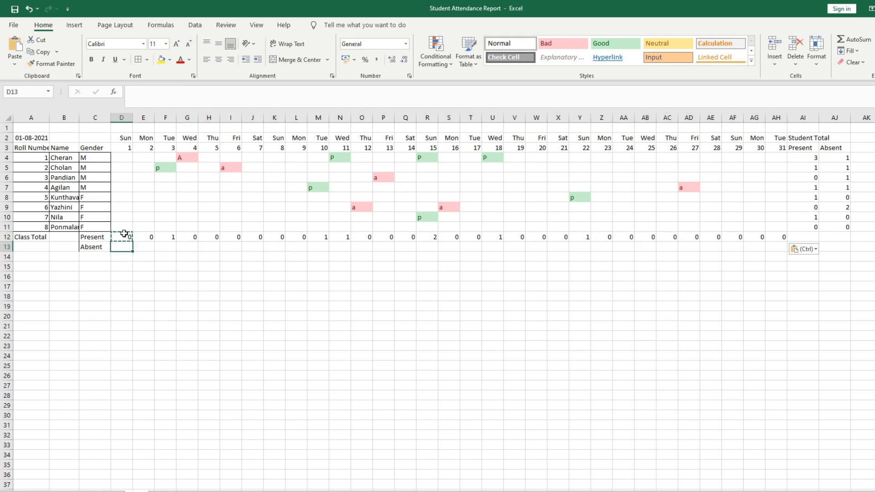
{"action": "left_click", "coordinate": [124, 247]}
{"action": "type", "text": "="}
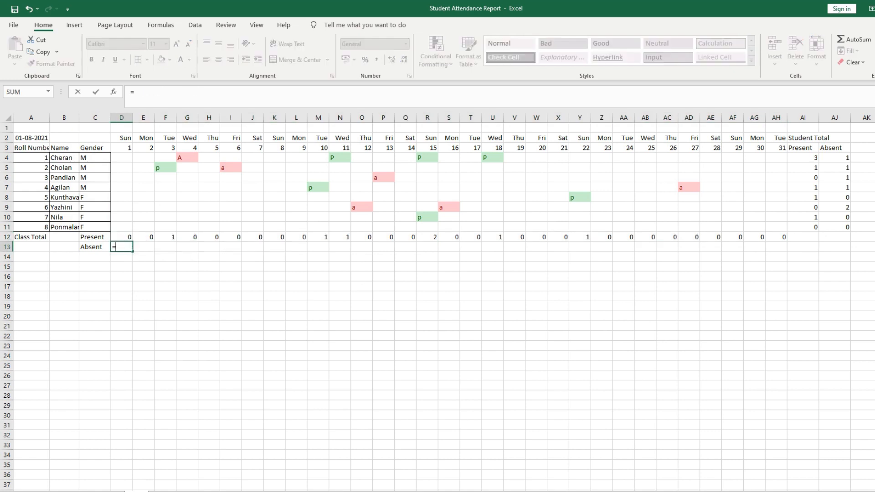
{"action": "type", "text": "count"}
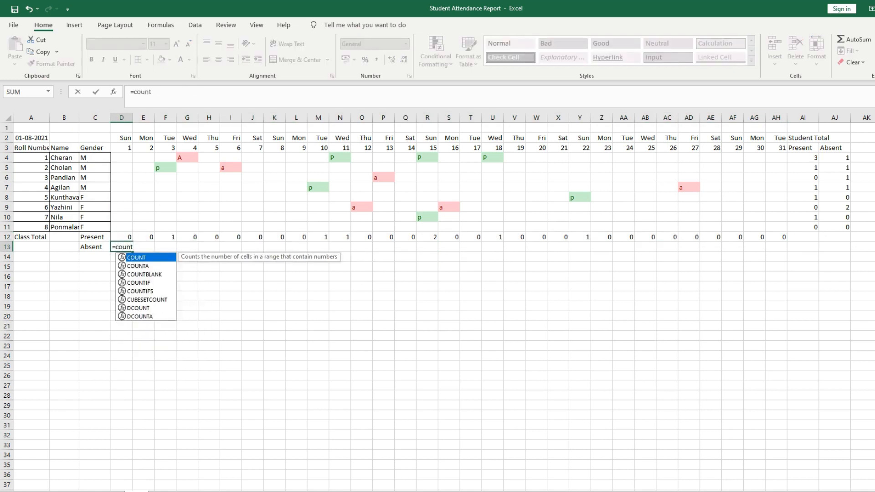
{"action": "type", "text": "if("}
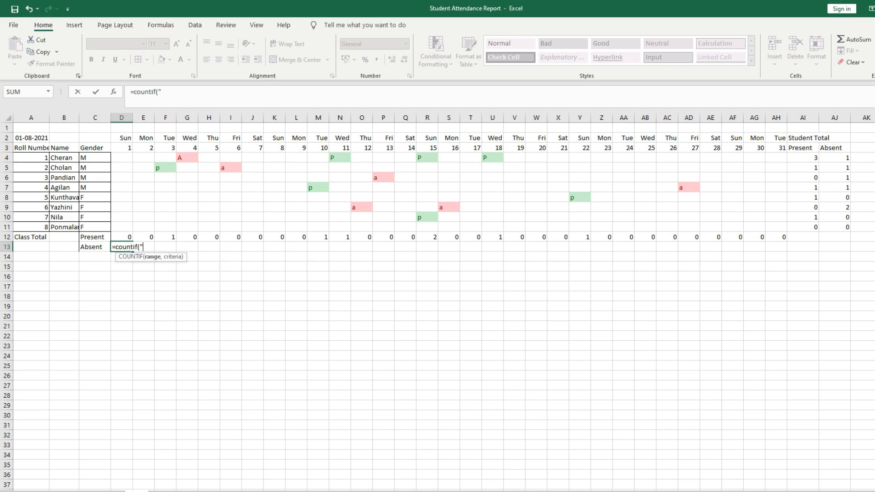
{"action": "left_click", "coordinate": [124, 160]}
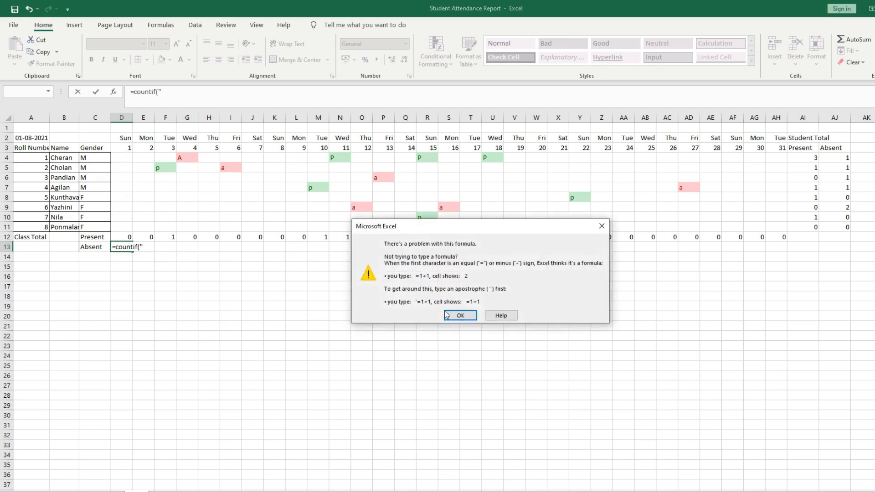
{"action": "left_click", "coordinate": [460, 315]}
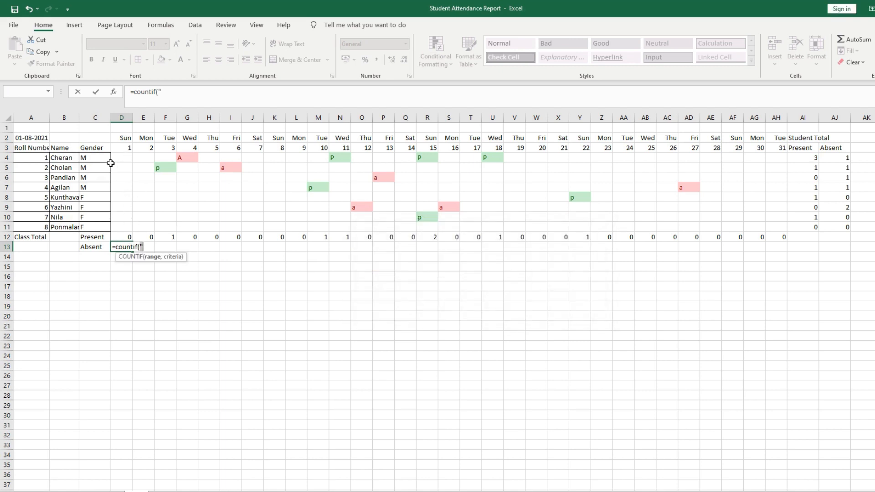
{"action": "key", "text": "BackSpace"}
{"action": "left_click_drag", "start_coordinate": [117, 157], "coordinate": [121, 228]}
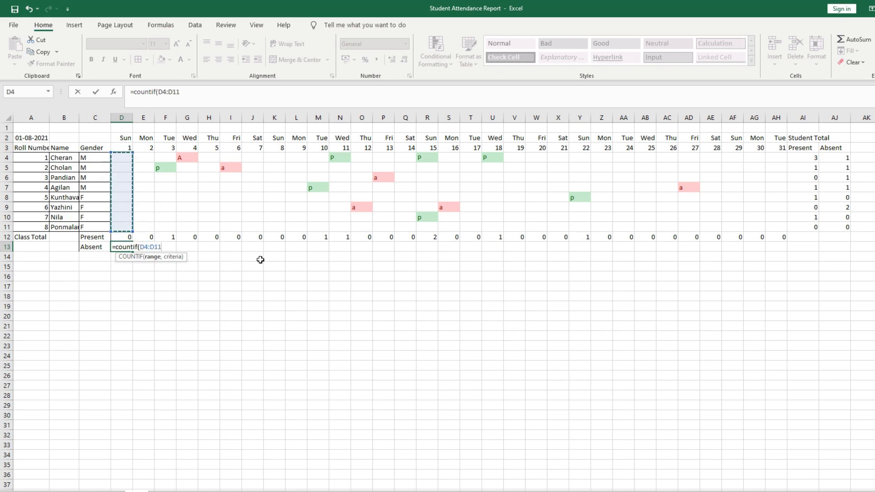
{"action": "type", "text": ",\"A\")"}
{"action": "key", "text": "Return"}
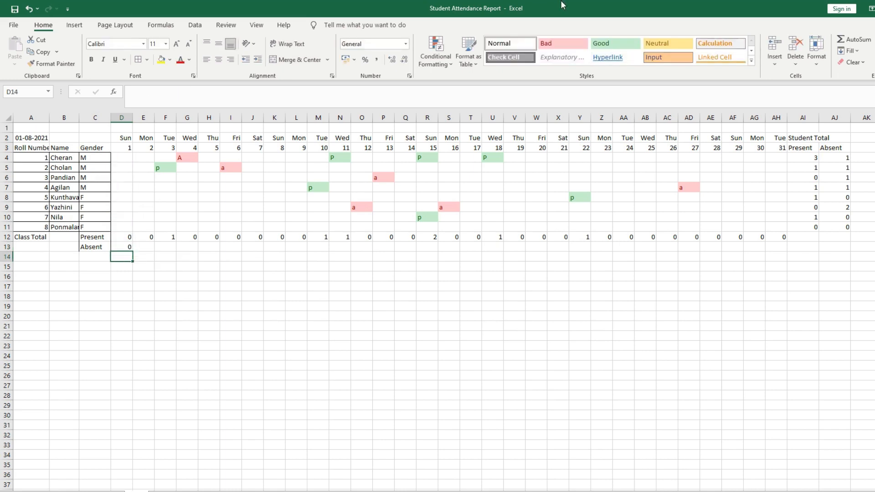
Step: Copy the Absent count formula from D13 across E13:AH13 for the remaining days
{"action": "left_click", "coordinate": [121, 248]}
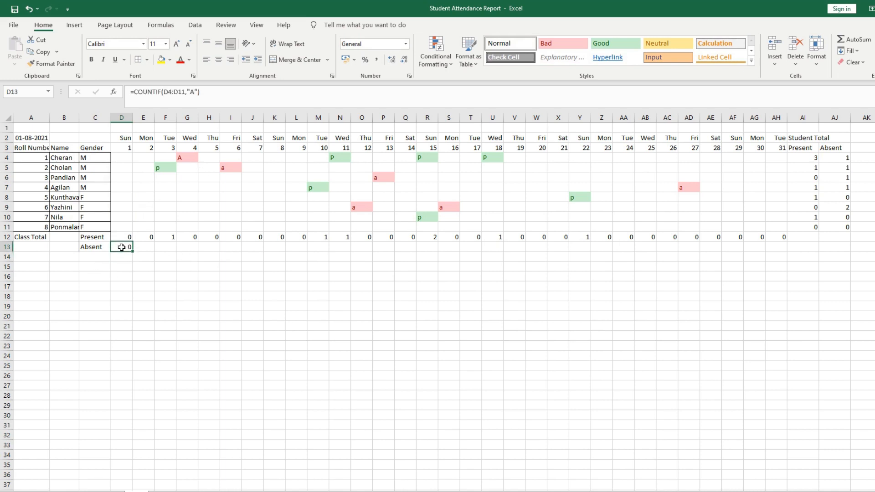
{"action": "key", "text": "ctrl+c"}
{"action": "left_click_drag", "start_coordinate": [146, 246], "coordinate": [769, 246]}
{"action": "key", "text": "ctrl+v"}
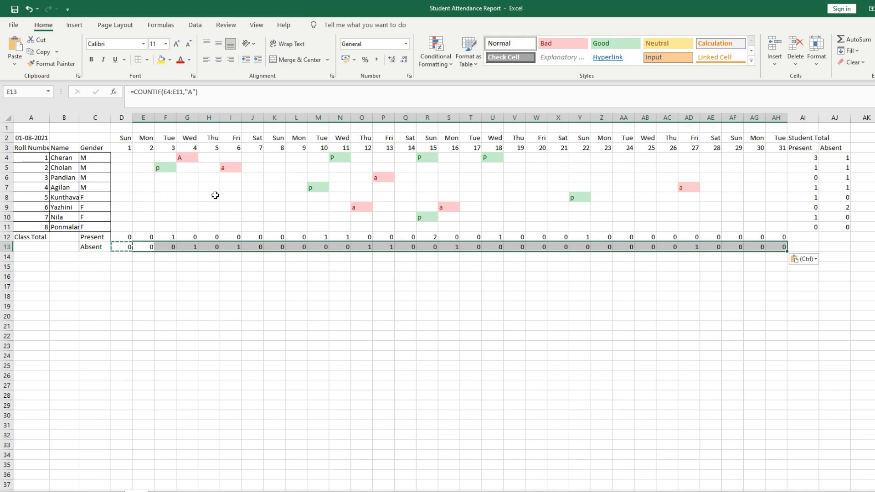
Step: Check the class Present and Absent totals for days 3, 4 and 6 against the marks above them
{"action": "left_click", "coordinate": [163, 167]}
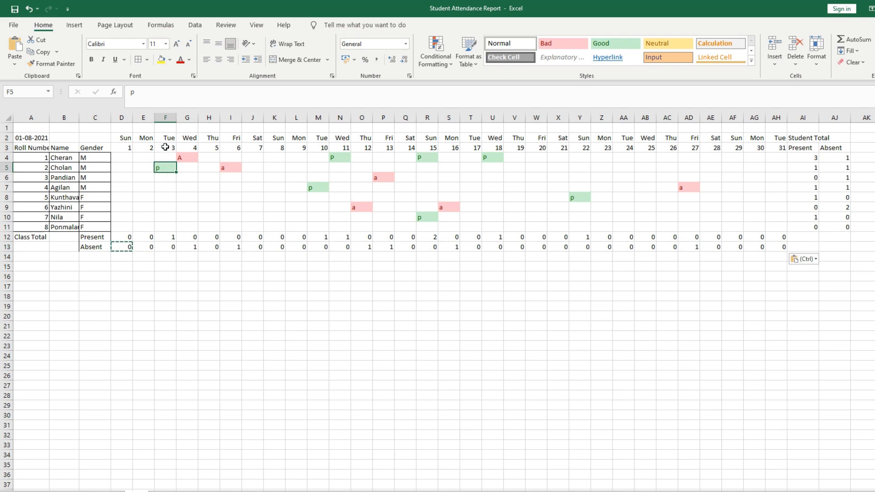
{"action": "left_click", "coordinate": [166, 148]}
{"action": "left_click", "coordinate": [172, 237]}
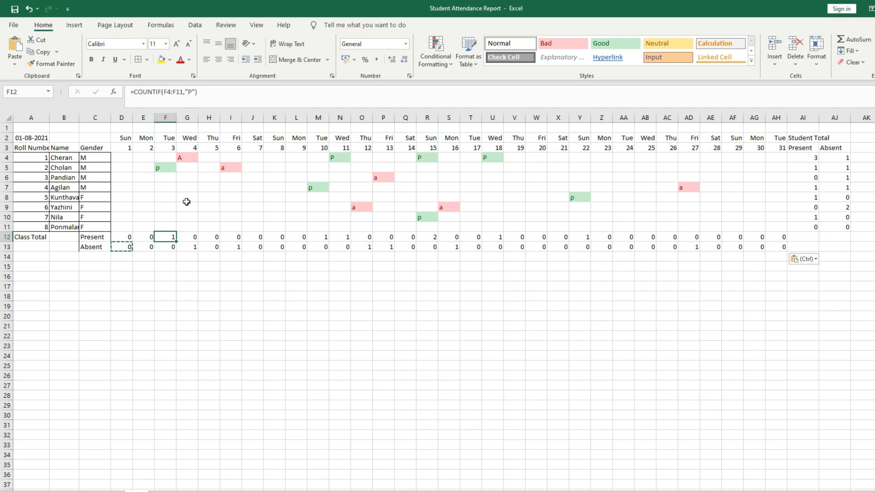
{"action": "left_click", "coordinate": [188, 158]}
{"action": "left_click", "coordinate": [194, 249]}
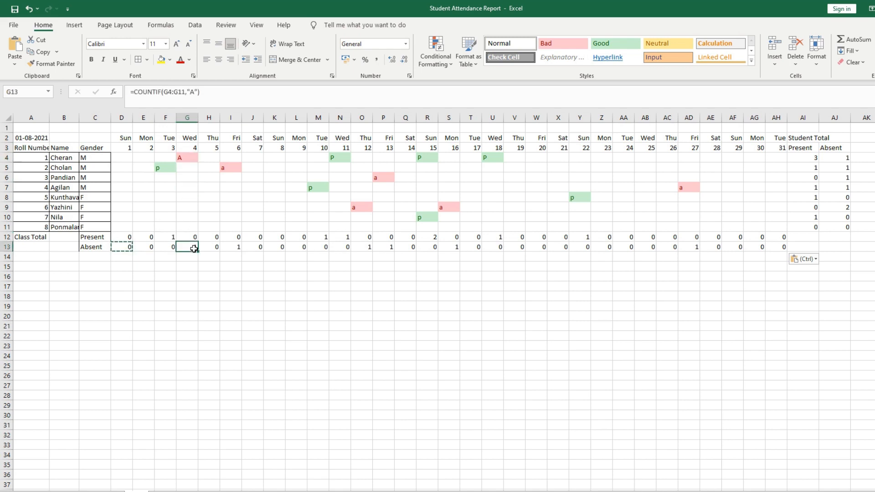
{"action": "left_click", "coordinate": [236, 248]}
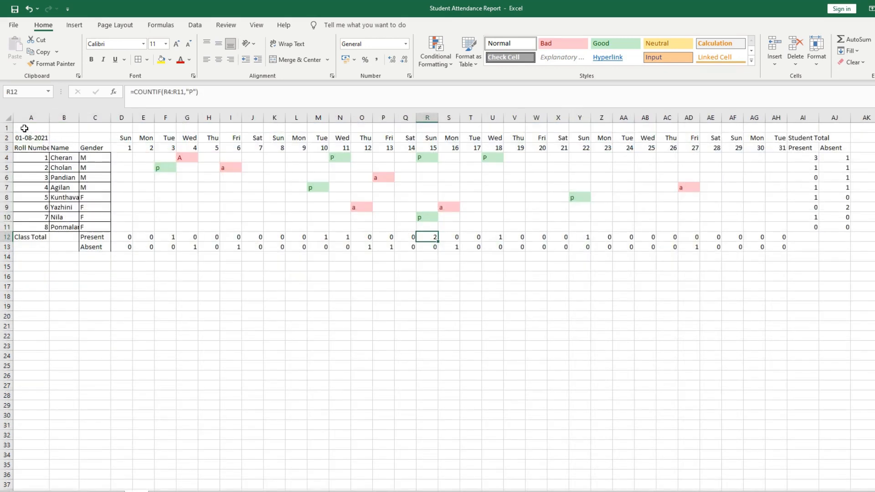
Step: Apply all borders to the attendance grid and student totals in D2:AJ11
{"action": "left_click_drag", "start_coordinate": [25, 129], "coordinate": [775, 208]}
{"action": "left_click", "coordinate": [125, 145]}
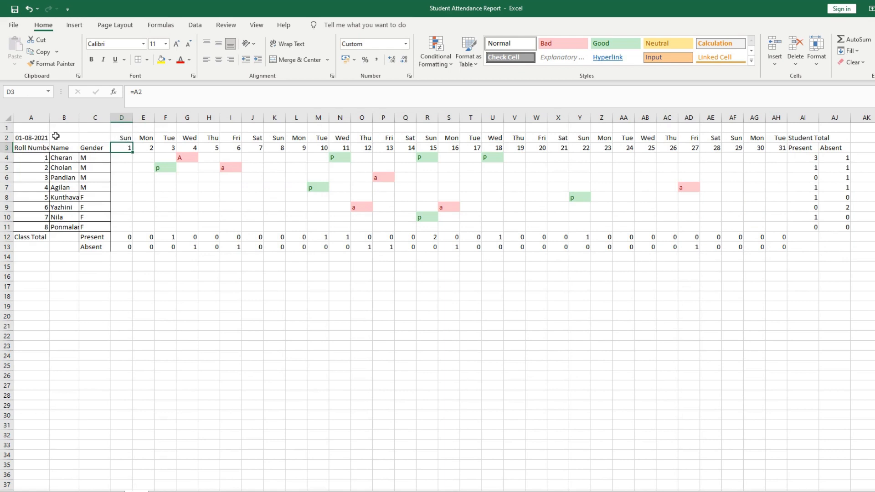
{"action": "left_click_drag", "start_coordinate": [121, 138], "coordinate": [824, 229]}
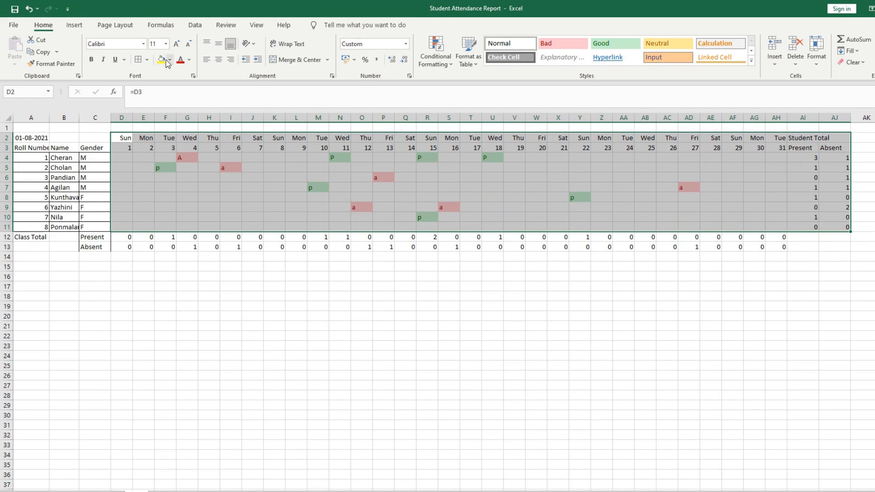
{"action": "left_click", "coordinate": [138, 59]}
{"action": "left_click", "coordinate": [135, 198]}
Step: Apply all borders to the Class Total rows in A12:AH13
{"action": "left_click_drag", "start_coordinate": [25, 239], "coordinate": [768, 247]}
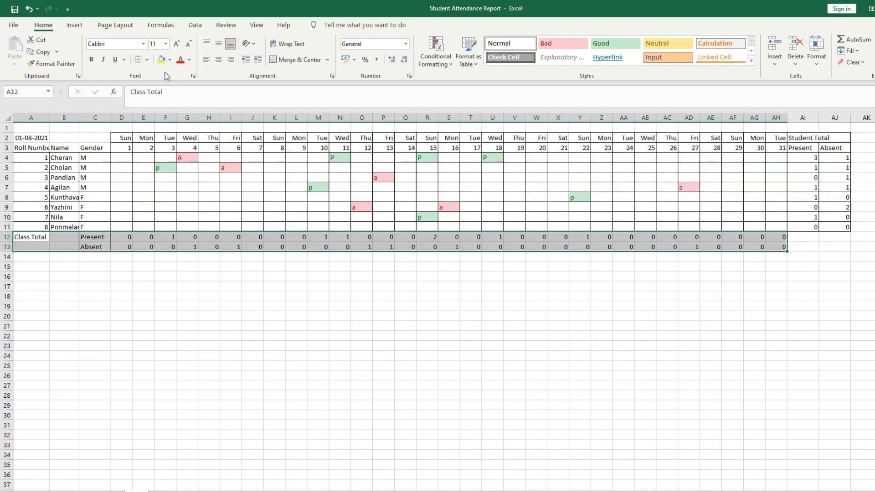
{"action": "left_click", "coordinate": [139, 59]}
{"action": "left_click", "coordinate": [135, 179]}
{"action": "left_click", "coordinate": [92, 149]}
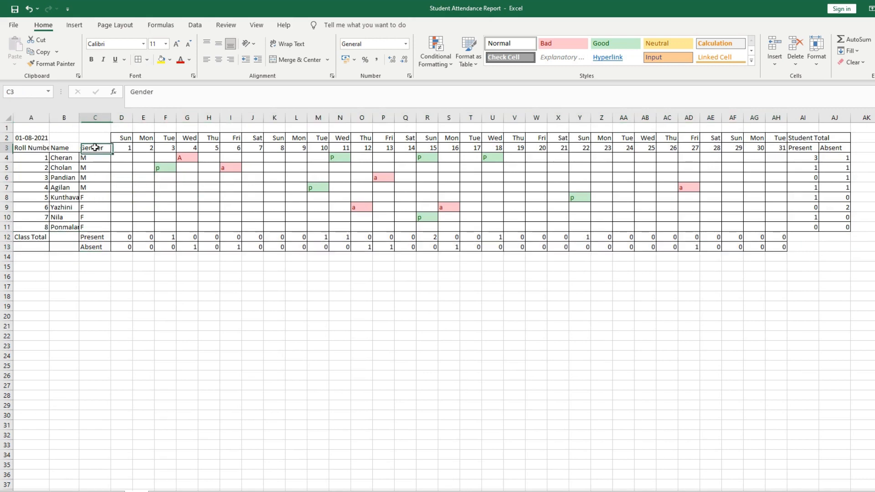
{"action": "left_click_drag", "start_coordinate": [25, 148], "coordinate": [87, 149]}
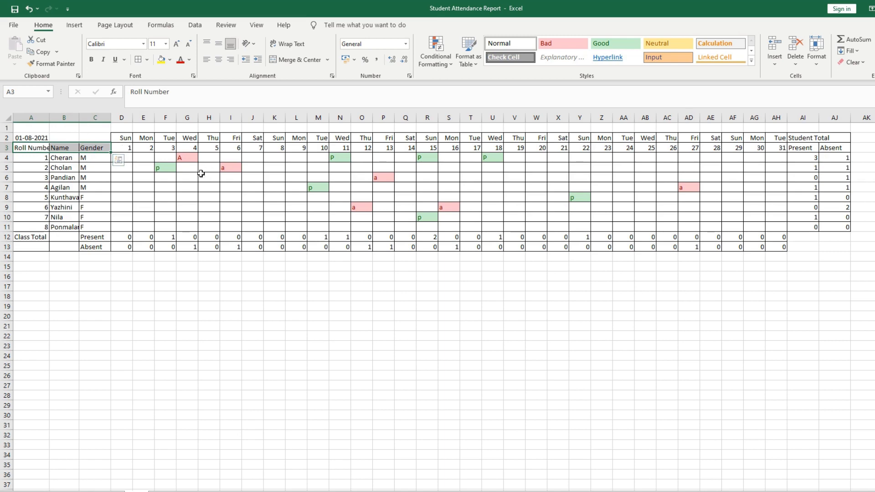
{"action": "left_click", "coordinate": [119, 207]}
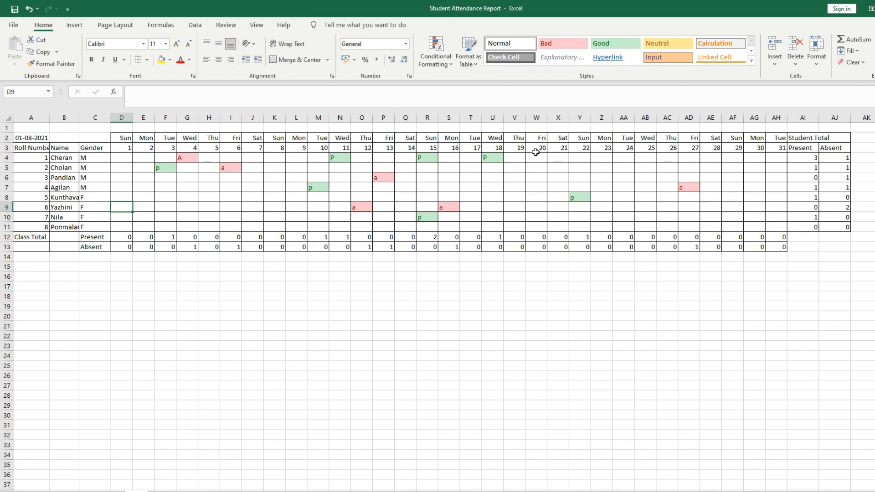
Step: Merge and centre the Student Total heading across AI2:AJ2, above its Present and Absent columns
{"action": "left_click", "coordinate": [816, 139]}
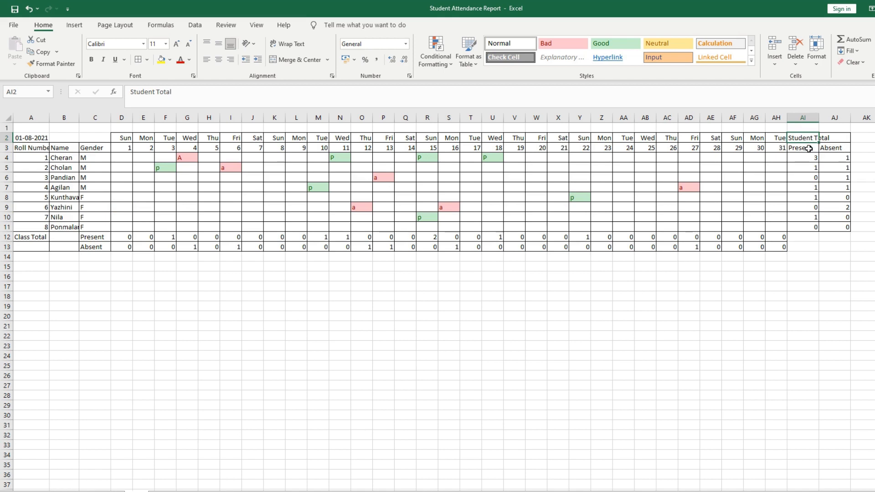
{"action": "left_click", "coordinate": [809, 149]}
{"action": "left_click_drag", "start_coordinate": [804, 138], "coordinate": [834, 138]}
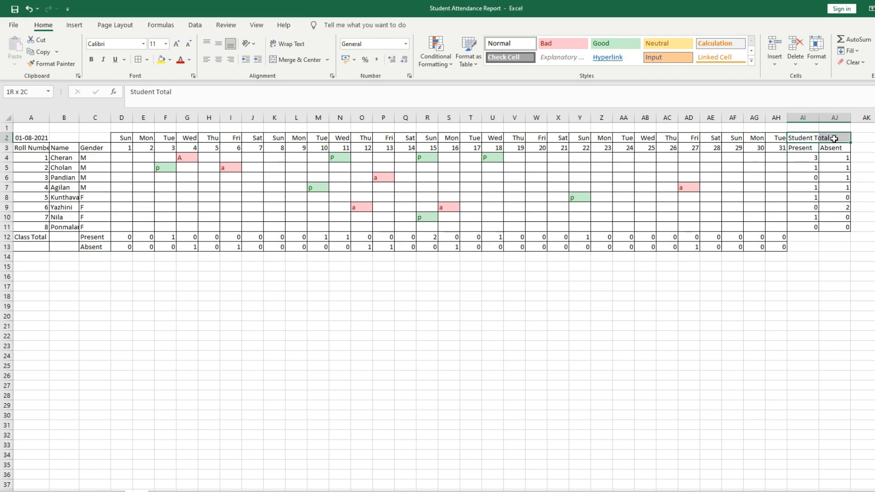
{"action": "left_click", "coordinate": [301, 60]}
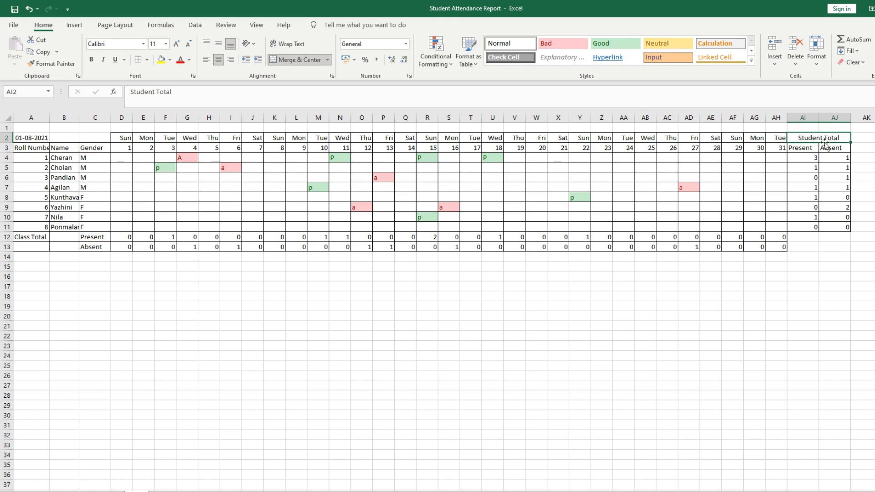
{"action": "left_click", "coordinate": [803, 148]}
{"action": "left_click", "coordinate": [809, 139]}
Step: Merge the Class Total label across A12:A13 and centre it both horizontally and vertically
{"action": "left_click_drag", "start_coordinate": [31, 238], "coordinate": [31, 247]}
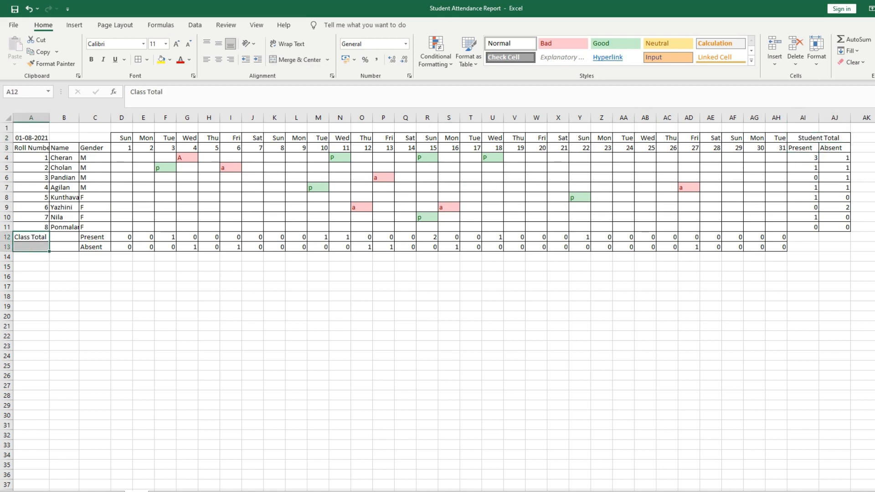
{"action": "left_click", "coordinate": [294, 60]}
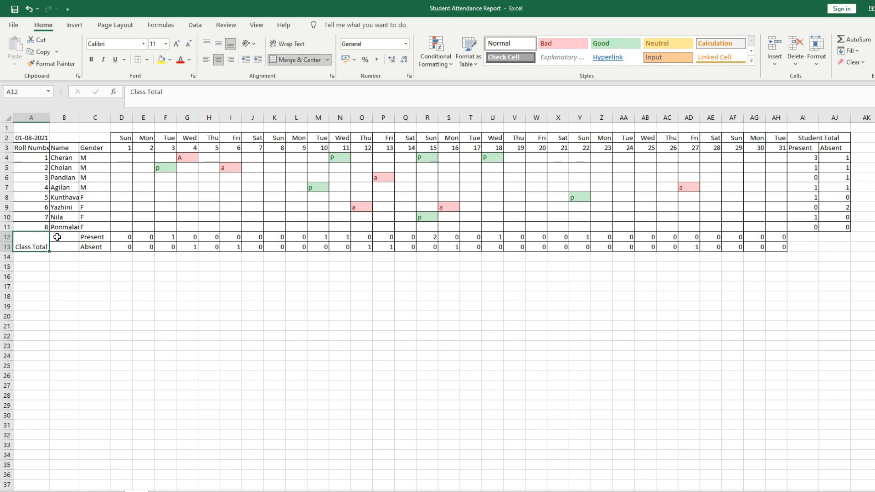
{"action": "left_click", "coordinate": [220, 44]}
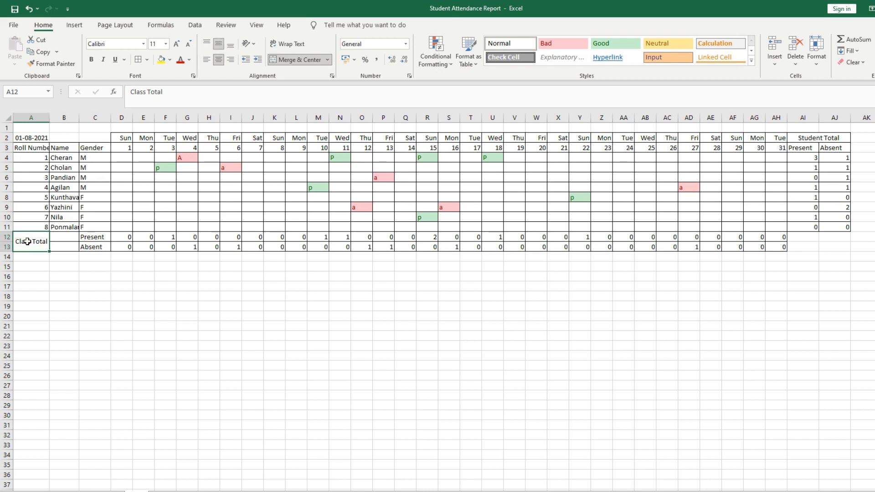
Step: Merge and centre the class Present label across B12:C12 and the Absent label across B13:C13
{"action": "left_click", "coordinate": [72, 245]}
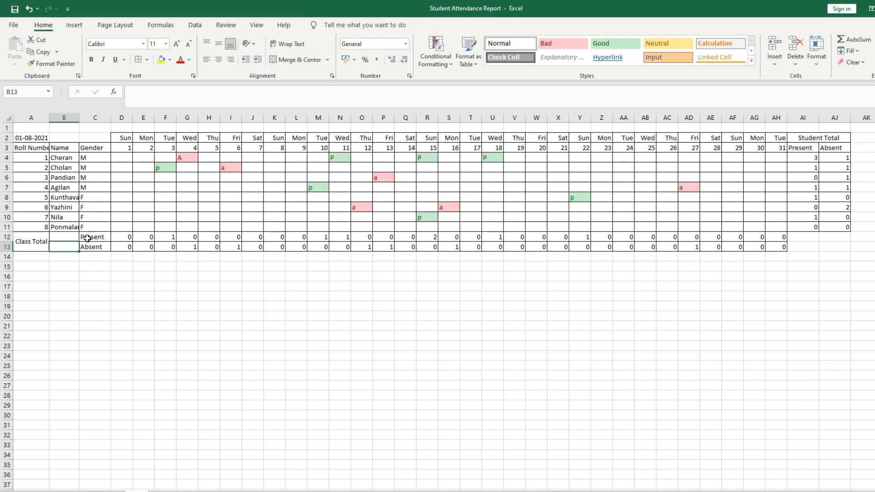
{"action": "left_click", "coordinate": [73, 238]}
{"action": "mouse_move", "coordinate": [87, 238]}
{"action": "left_mouse_down"}
{"action": "mouse_move", "coordinate": [67, 231]}
{"action": "mouse_move", "coordinate": [88, 247]}
{"action": "left_mouse_up"}
{"action": "left_click", "coordinate": [290, 61]}
{"action": "left_click", "coordinate": [292, 61]}
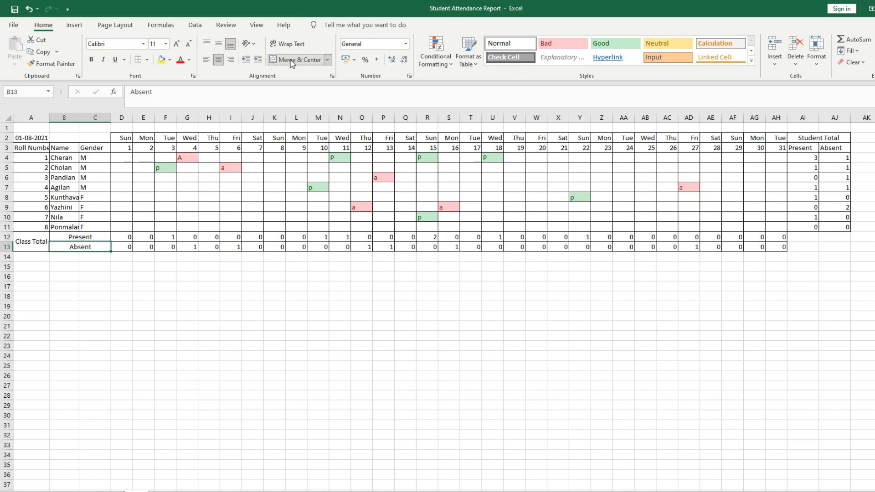
{"action": "left_click", "coordinate": [164, 316]}
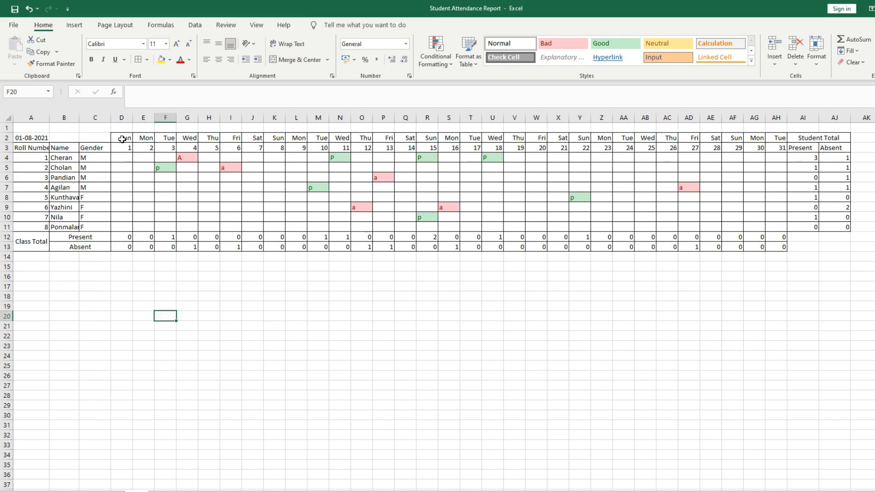
Step: Make the weekday and day-number headers in D2:AH3 and the Student Total, Present and Absent headings in AI2:AJ3 bold
{"action": "left_click_drag", "start_coordinate": [125, 137], "coordinate": [774, 146]}
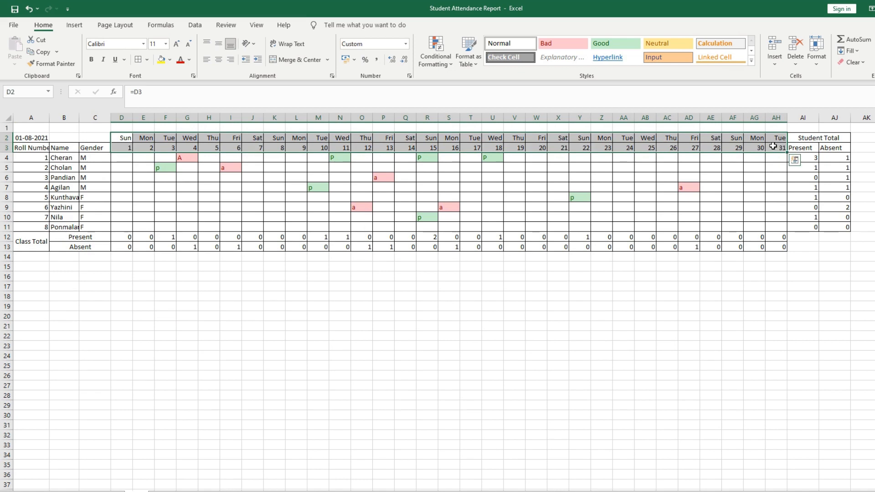
{"action": "key", "text": "ctrl+b"}
{"action": "left_click", "coordinate": [815, 138]}
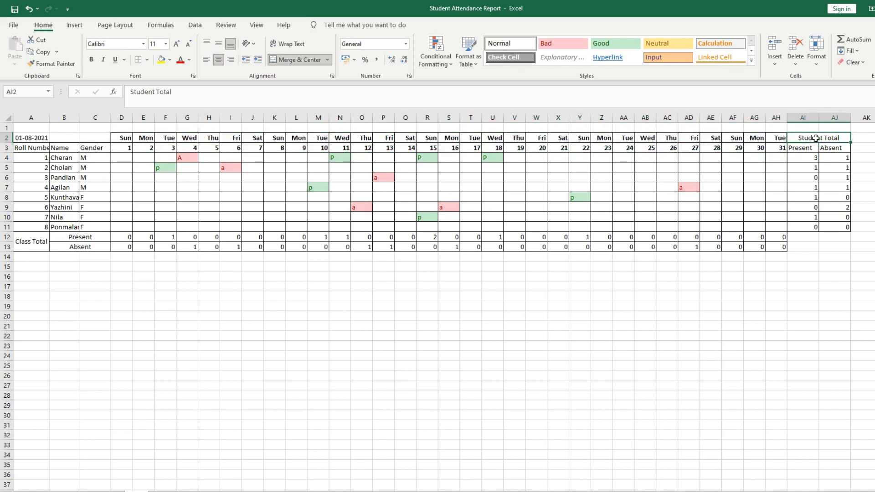
{"action": "key", "text": "ctrl+b"}
{"action": "left_click", "coordinate": [811, 148]}
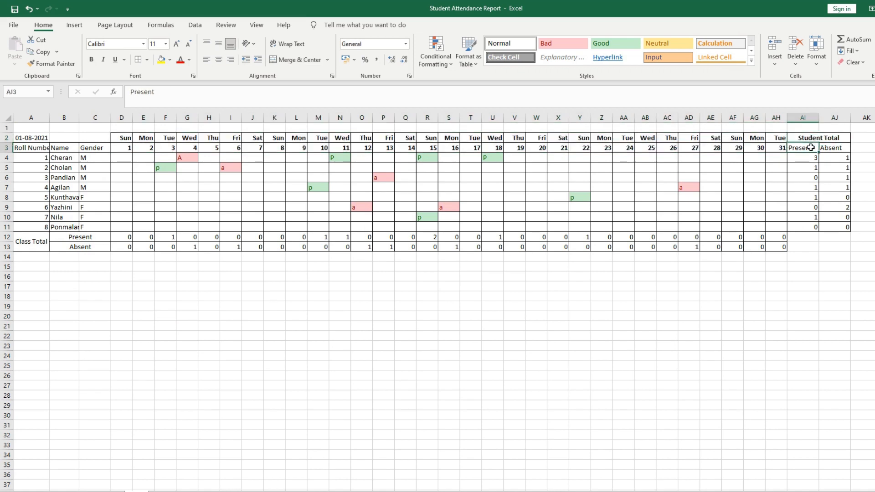
{"action": "key", "text": "ctrl+b"}
{"action": "left_click", "coordinate": [832, 148]}
{"action": "key", "text": "ctrl+b"}
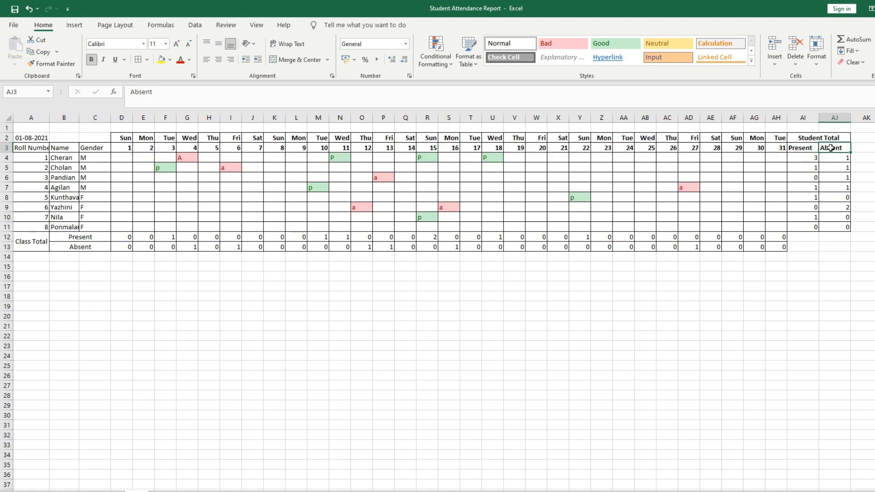
Step: Make the Class Total, Present and Absent labels in A12:C13 and the Roll Number, Name and Gender headers in A3:C3 bold
{"action": "left_click", "coordinate": [32, 242]}
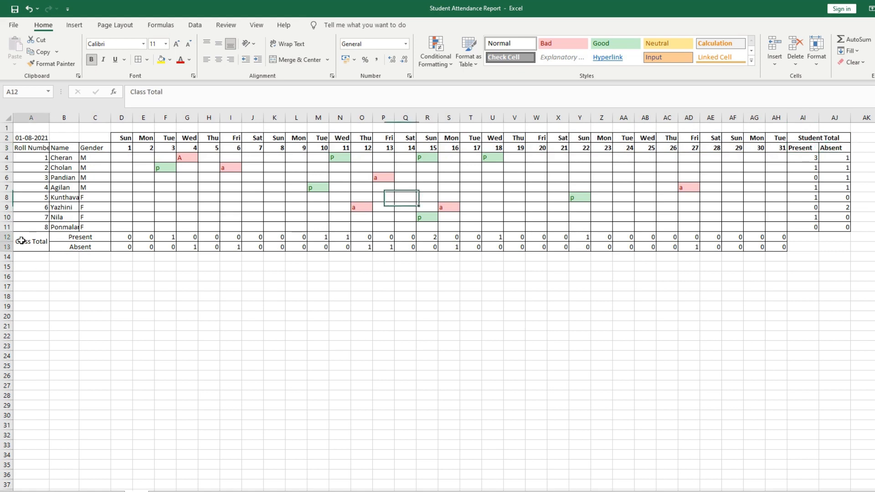
{"action": "left_click", "coordinate": [91, 59]}
{"action": "left_click", "coordinate": [69, 238]}
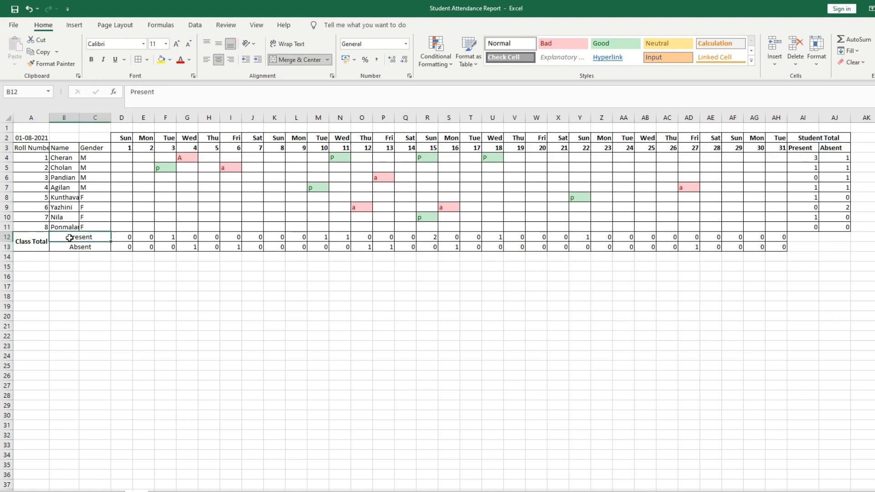
{"action": "left_click", "coordinate": [92, 59]}
{"action": "left_click", "coordinate": [79, 247]}
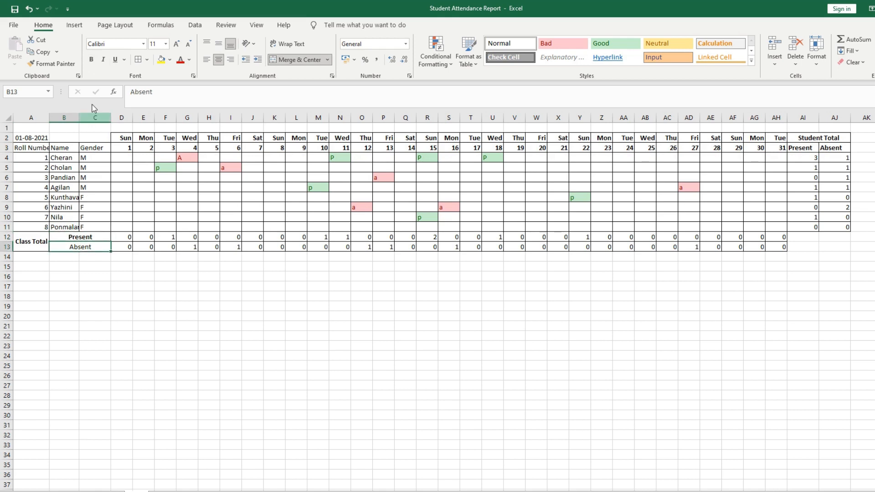
{"action": "left_click", "coordinate": [93, 59]}
{"action": "left_click_drag", "start_coordinate": [28, 148], "coordinate": [105, 147]}
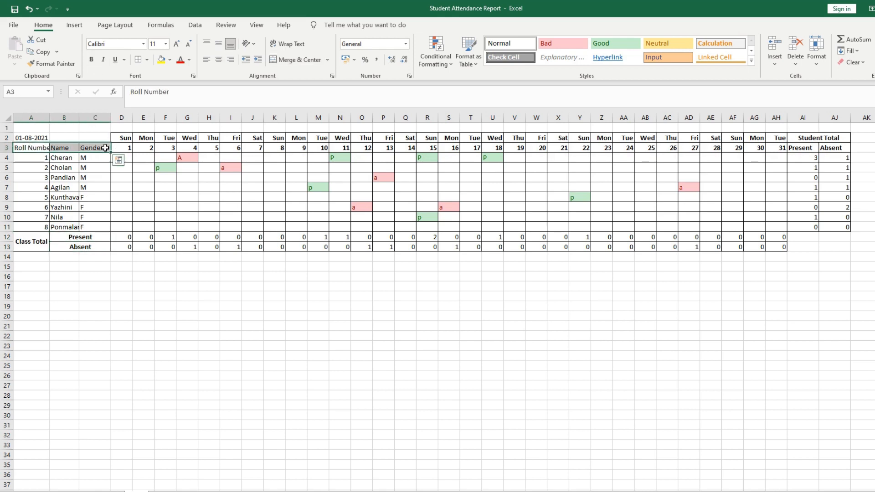
{"action": "key", "text": "ctrl+b"}
{"action": "left_click", "coordinate": [100, 180]}
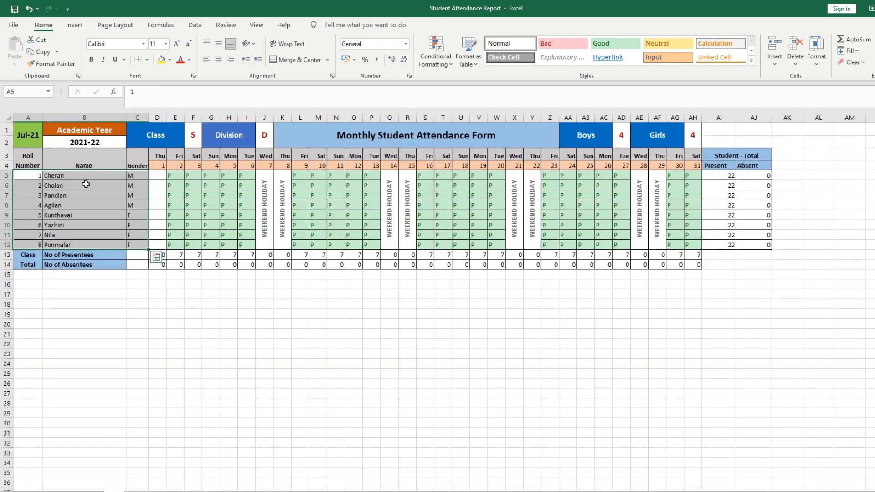
Step: Set the font size of the weekday names in D2:AH2 of the August sheet to 10
{"action": "left_click", "coordinate": [87, 184]}
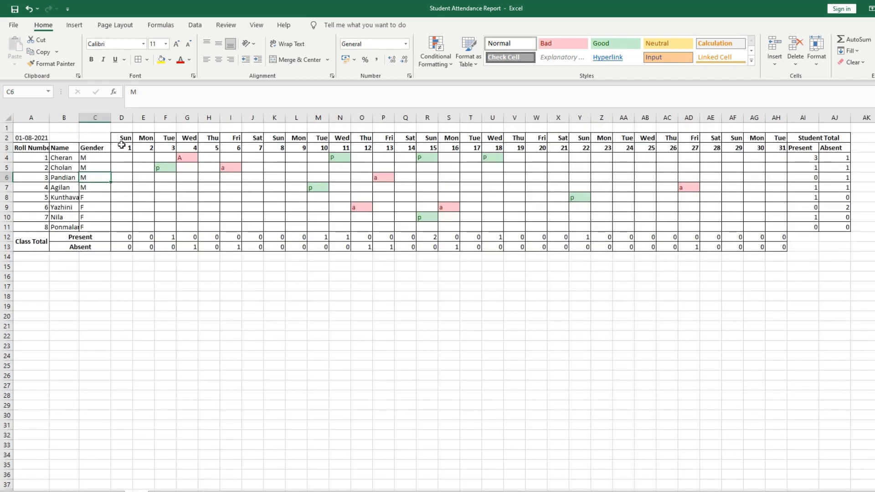
{"action": "left_click_drag", "start_coordinate": [123, 139], "coordinate": [779, 141]}
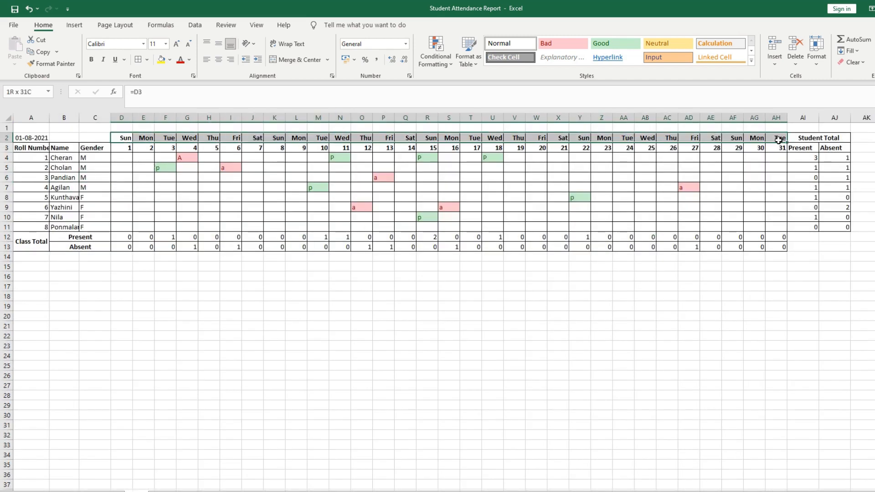
{"action": "left_click", "coordinate": [155, 44]}
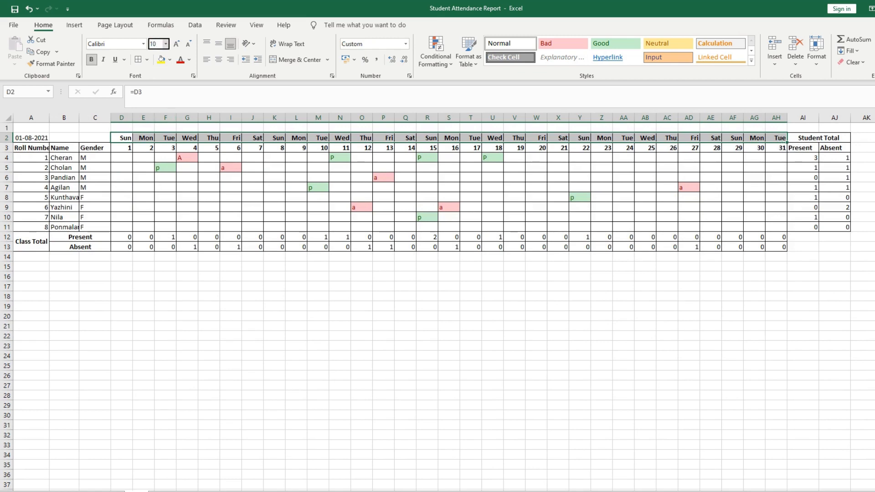
{"action": "key", "text": "Return"}
Step: Fill the day numbers 1 to 31 in D3:AH3 with a light orange theme colour
{"action": "left_click_drag", "start_coordinate": [128, 152], "coordinate": [781, 146]}
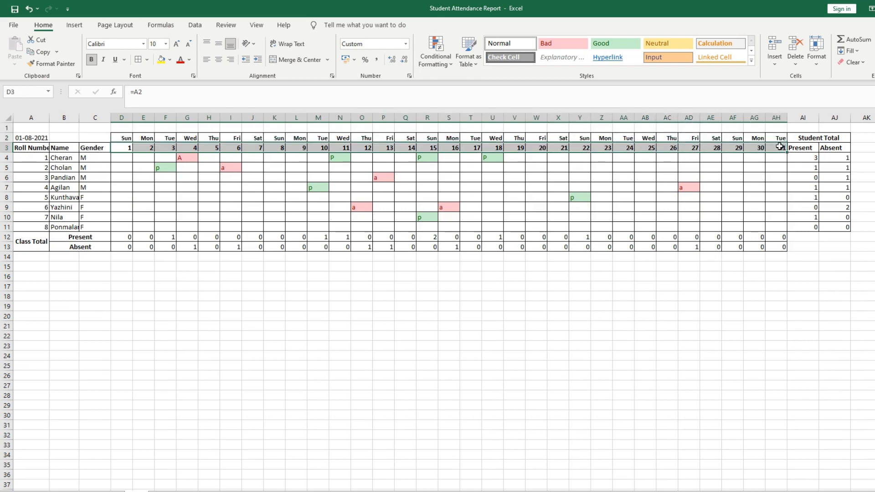
{"action": "left_click", "coordinate": [647, 177]}
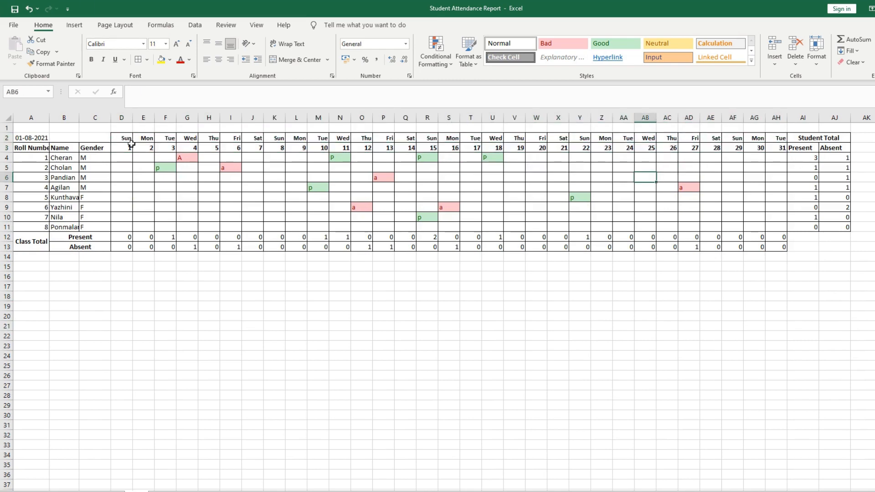
{"action": "left_click_drag", "start_coordinate": [128, 145], "coordinate": [772, 145]}
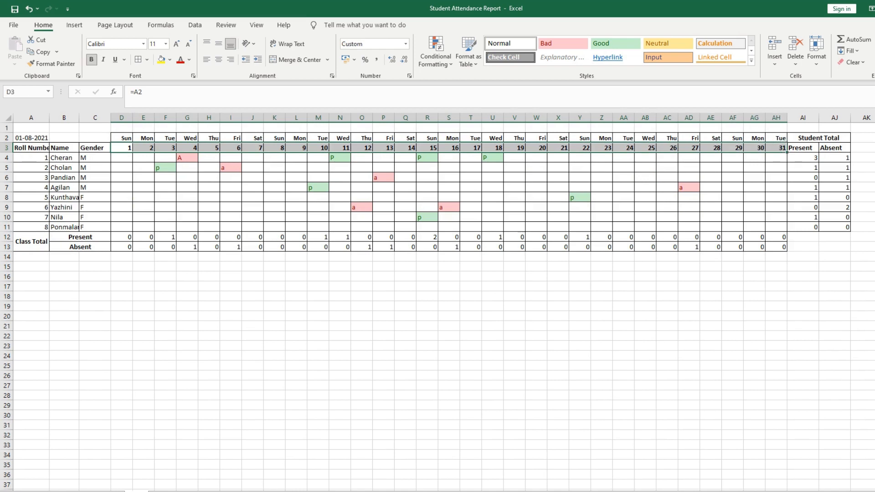
{"action": "left_click", "coordinate": [170, 60]}
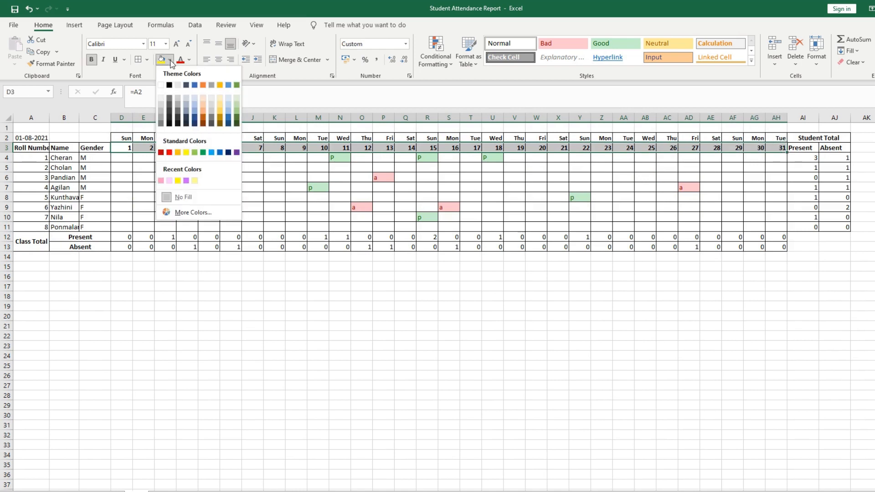
{"action": "left_click", "coordinate": [203, 107]}
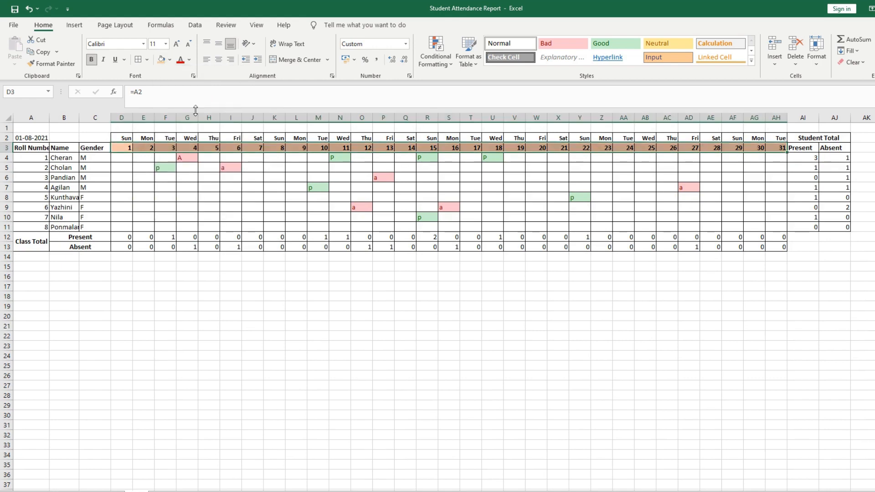
Step: Fill the weekday names in D2:AH2 with Light Gray, Background 2, Darker 10%
{"action": "left_click", "coordinate": [127, 136]}
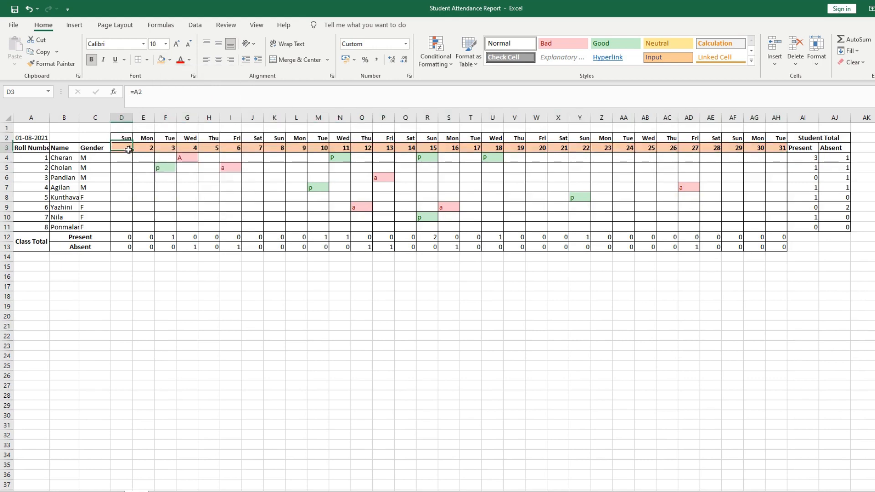
{"action": "left_click_drag", "start_coordinate": [123, 137], "coordinate": [803, 138]}
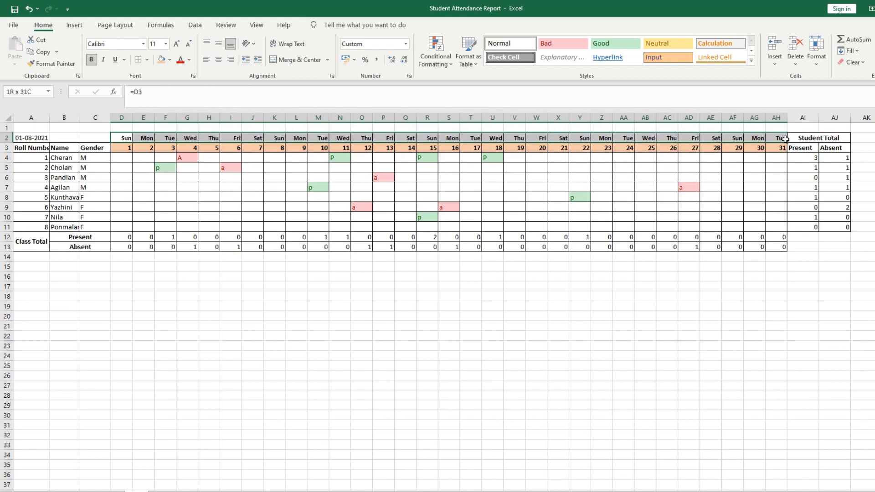
{"action": "left_click", "coordinate": [169, 61]}
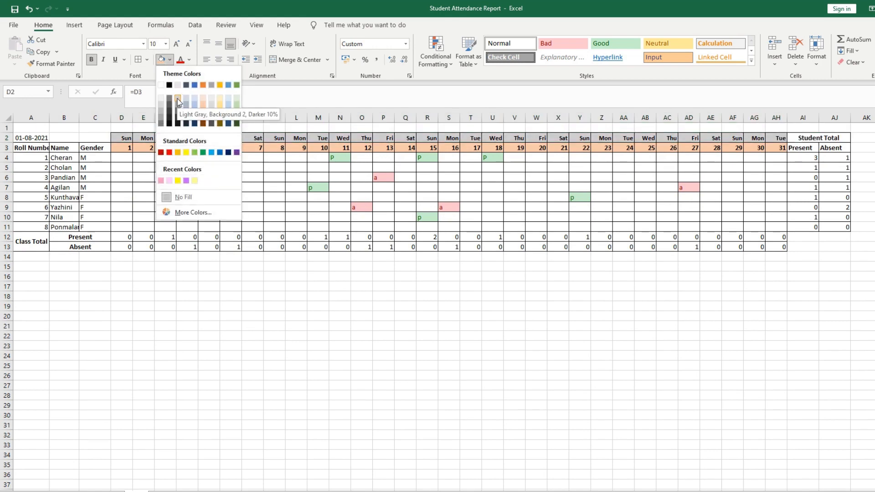
{"action": "left_click", "coordinate": [177, 101]}
Step: Fill the Student Total, Present and Absent headings in AI2:AJ3 with a light blue theme colour
{"action": "left_click_drag", "start_coordinate": [803, 138], "coordinate": [833, 148]}
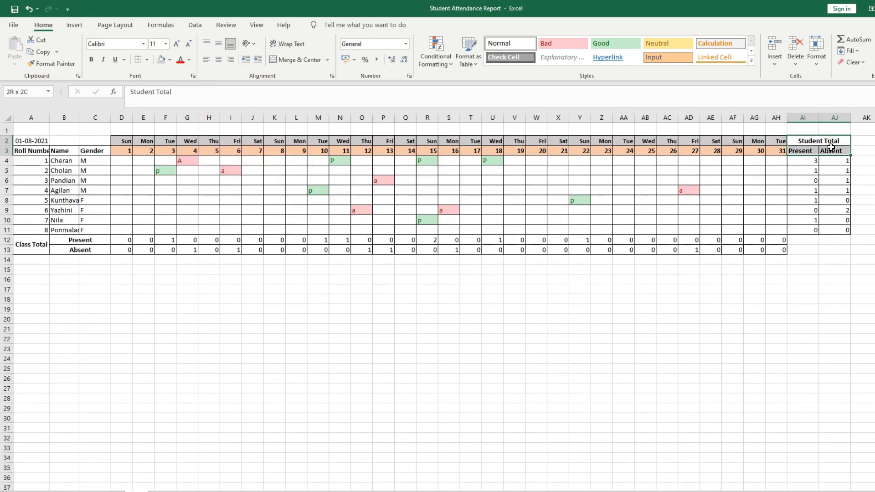
{"action": "left_click", "coordinate": [170, 59]}
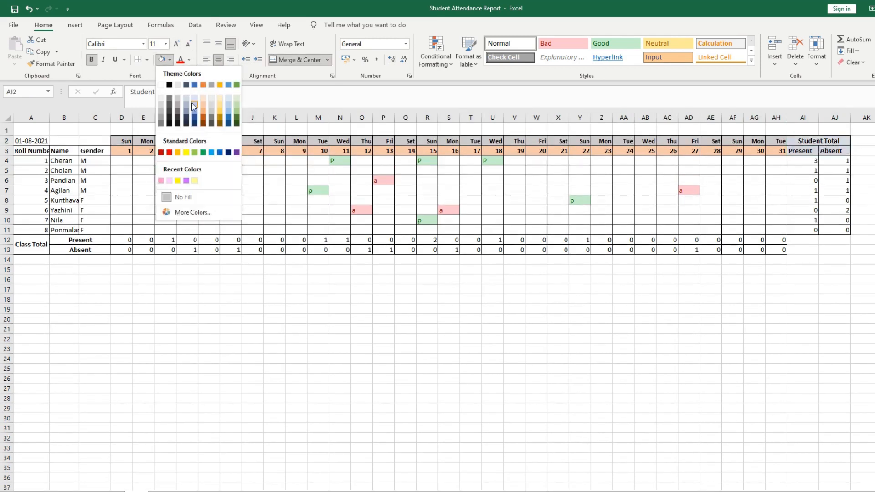
{"action": "left_click", "coordinate": [229, 111]}
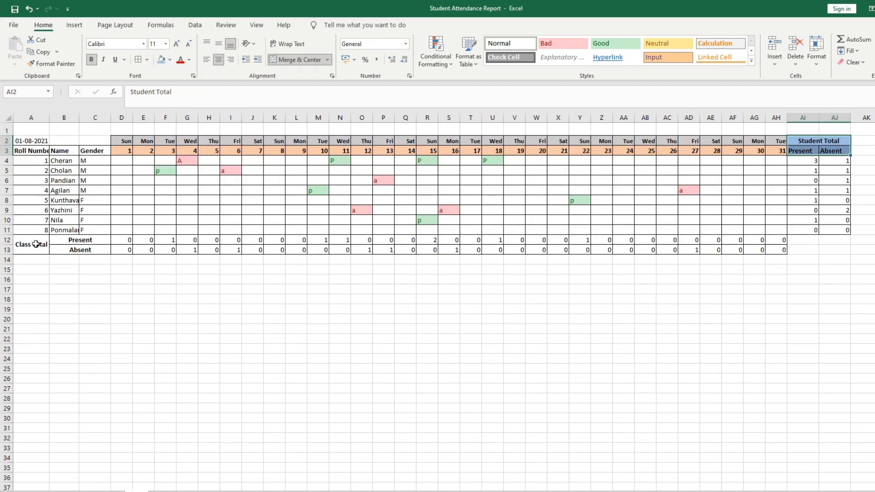
Step: Fill the Class Total, Present and Absent labels in A12:C13 with the same light blue theme colour
{"action": "left_click_drag", "start_coordinate": [35, 244], "coordinate": [96, 250]}
{"action": "left_click", "coordinate": [160, 59]}
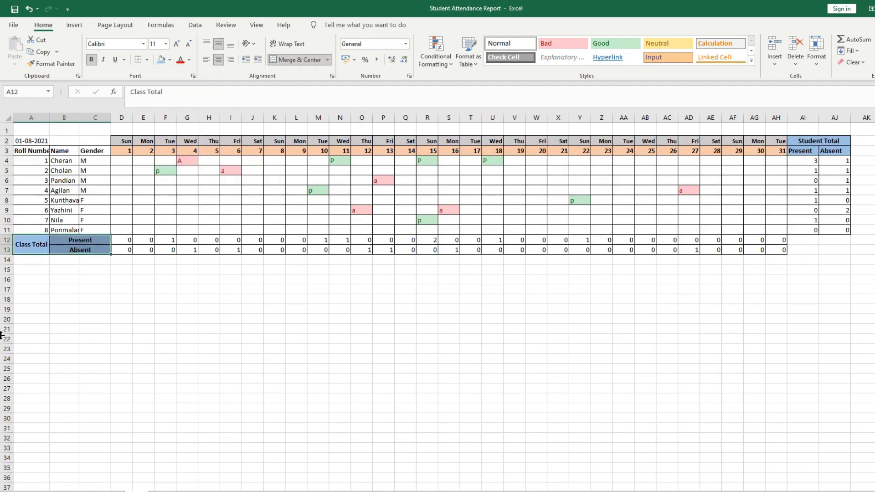
{"action": "left_click", "coordinate": [235, 319]}
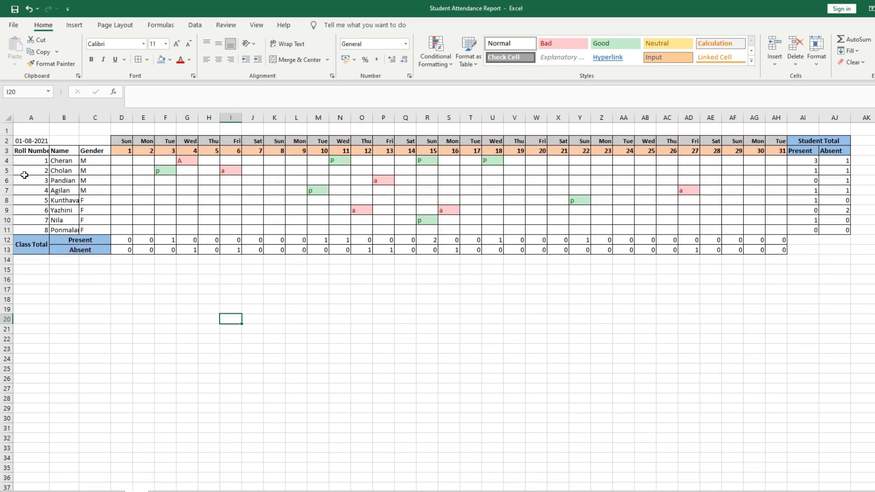
Step: Try filling the Roll Number, Name and Gender headings in A3:C3 with a gray theme colour
{"action": "left_click_drag", "start_coordinate": [21, 150], "coordinate": [92, 152]}
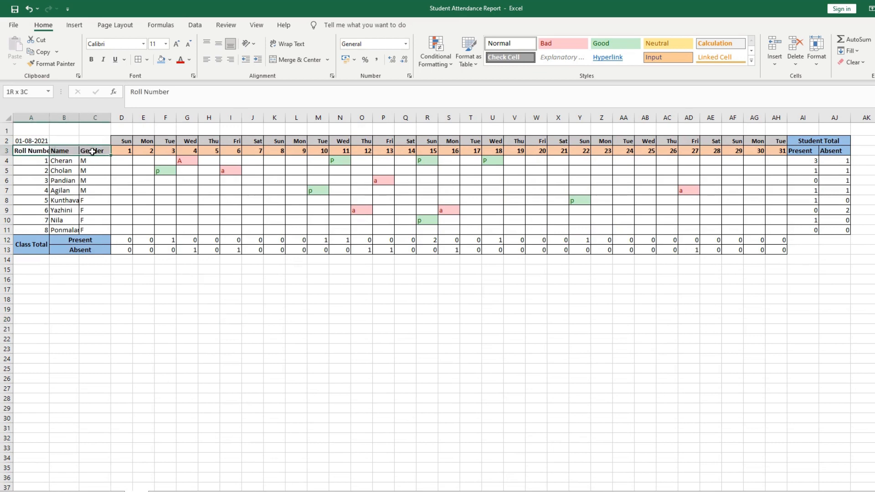
{"action": "left_click", "coordinate": [170, 60]}
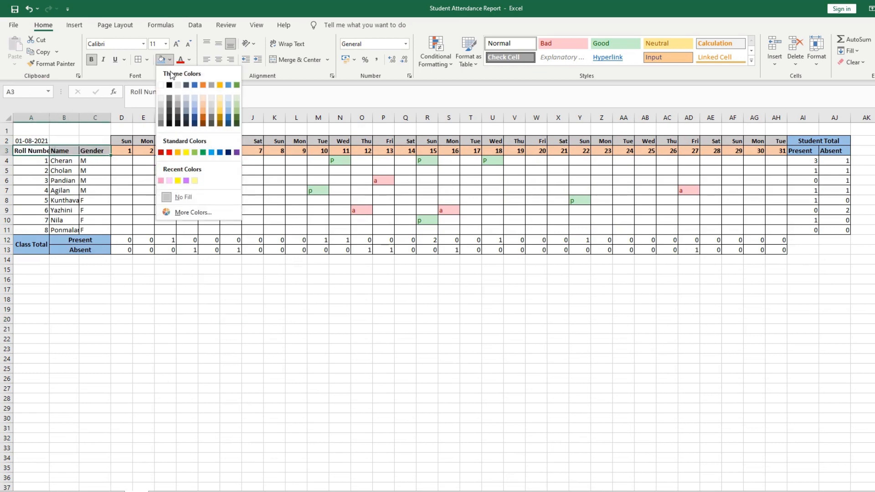
{"action": "left_click", "coordinate": [178, 97]}
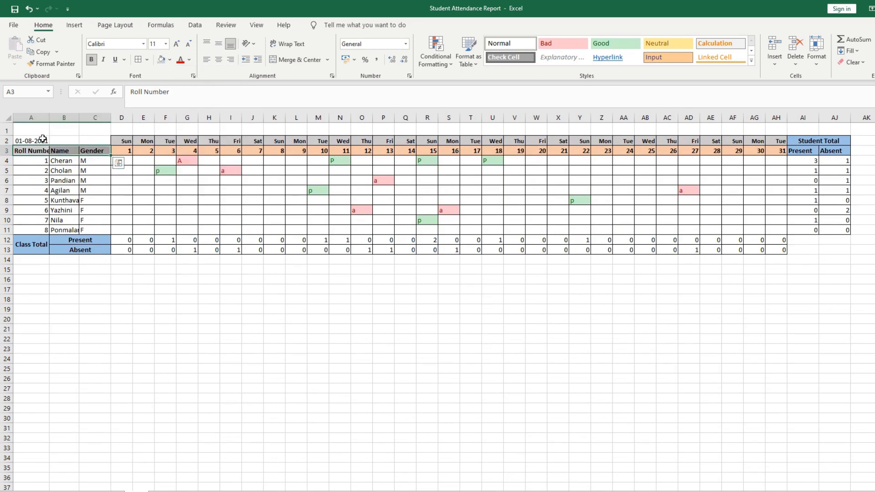
Step: Insert an empty row above the Roll Number, Name and Gender heading row (row 3)
{"action": "left_click", "coordinate": [2, 150]}
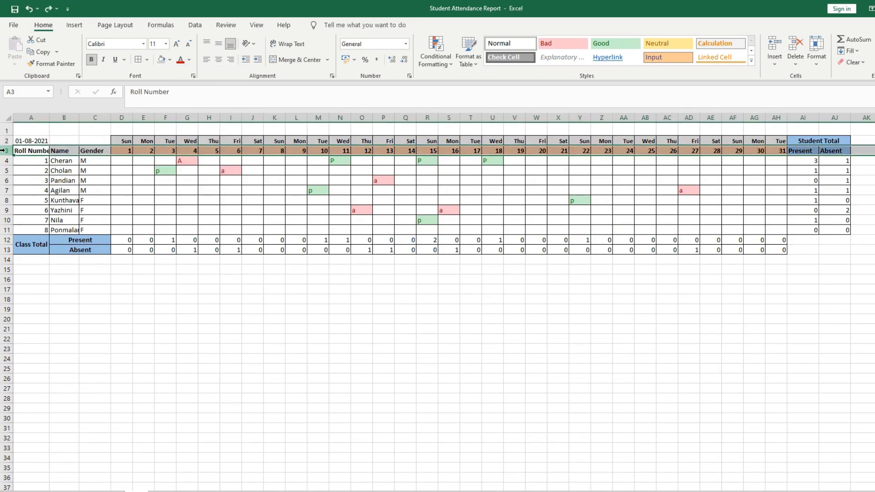
{"action": "right_click", "coordinate": [3, 150]}
{"action": "left_click", "coordinate": [33, 230]}
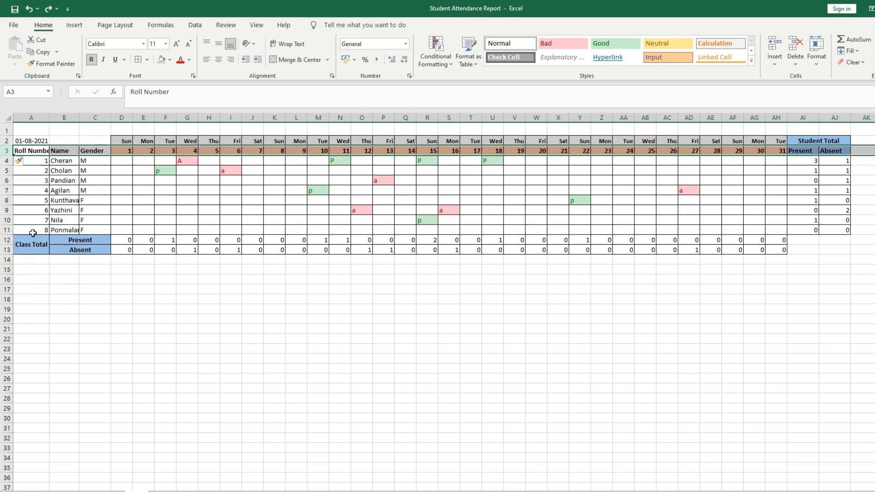
{"action": "left_click", "coordinate": [158, 191]}
Step: Move the weekday names and the Student Total heading from D2:AJ2 down into the empty row 3, starting at D3
{"action": "left_click_drag", "start_coordinate": [124, 143], "coordinate": [818, 143]}
{"action": "key", "text": "ctrl+c"}
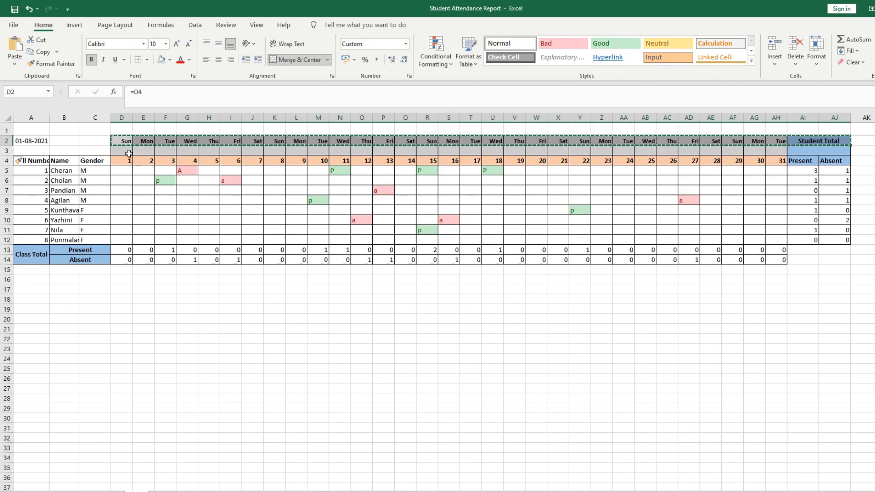
{"action": "left_click", "coordinate": [126, 152]}
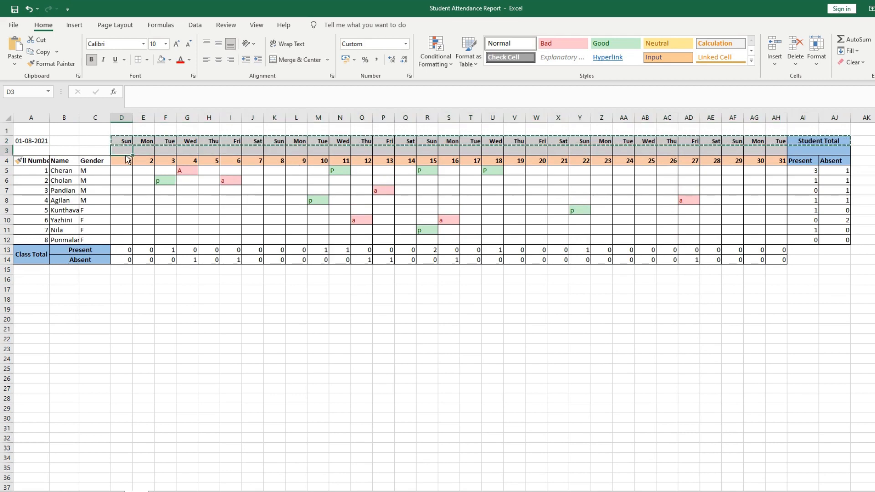
{"action": "key", "text": "ctrl+v"}
Step: Merge and center the Roll Number heading across A3:A4 and wrap its text
{"action": "left_click", "coordinate": [31, 154]}
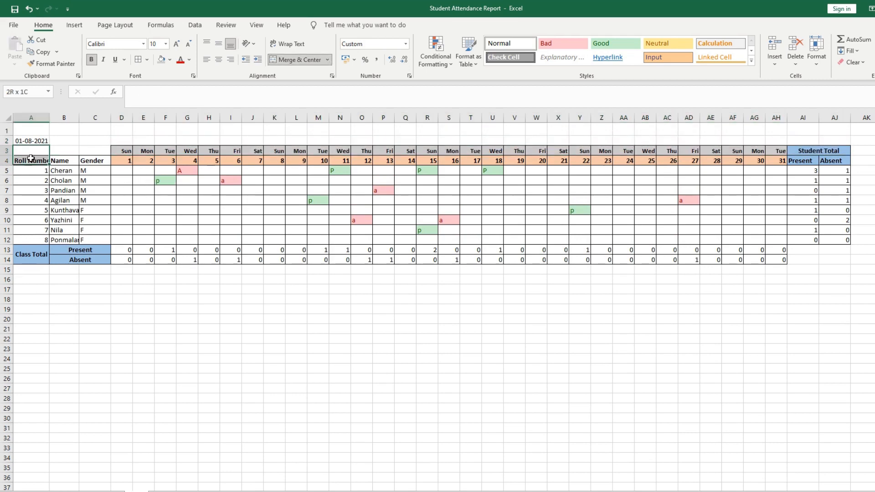
{"action": "left_click", "coordinate": [280, 59]}
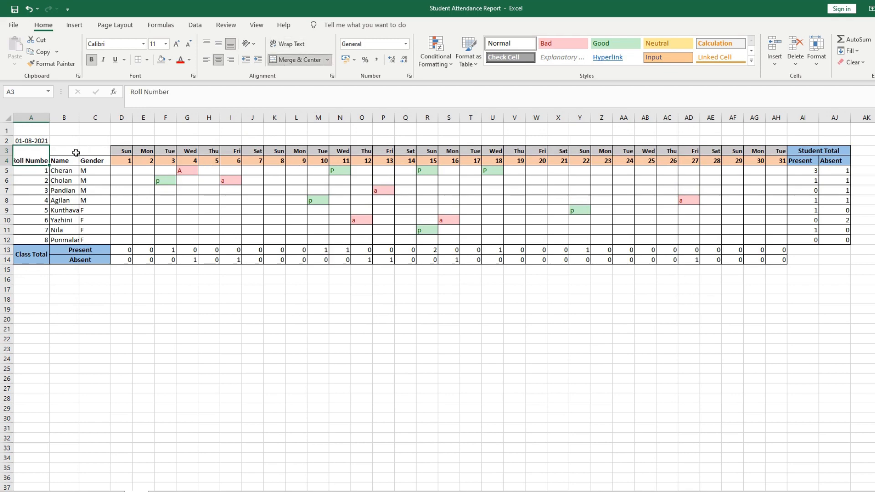
{"action": "left_click", "coordinate": [285, 47]}
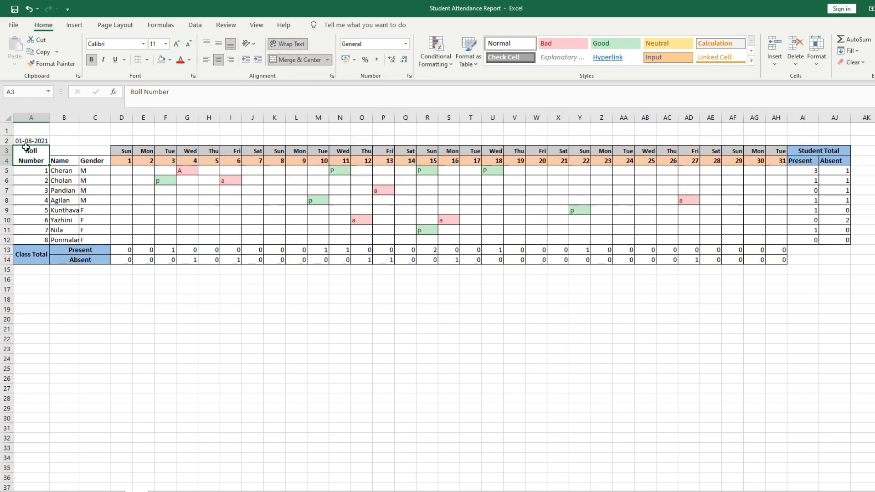
Step: Merge and center the Name heading across B3:B4 and the Gender heading across C3:C4
{"action": "left_click", "coordinate": [69, 148]}
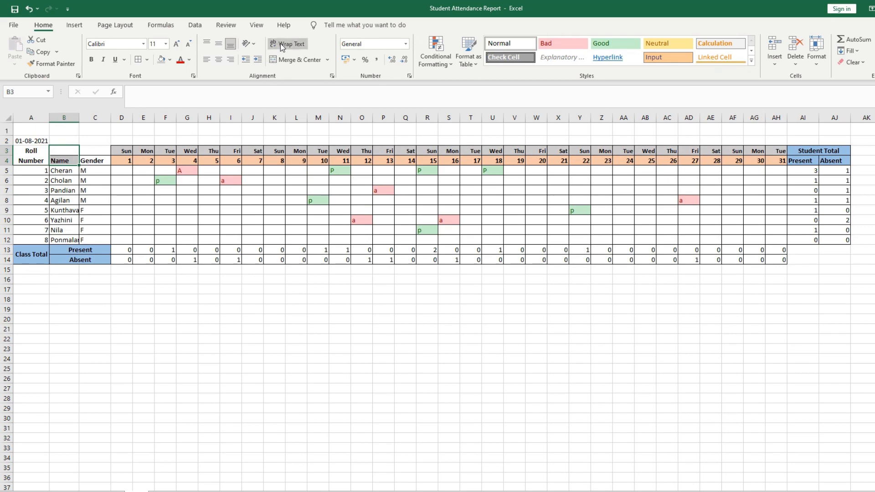
{"action": "left_click", "coordinate": [104, 153]}
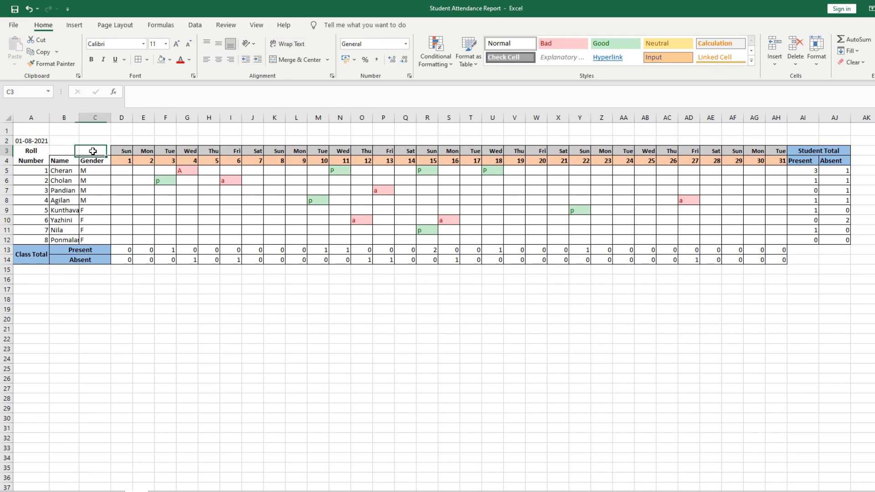
{"action": "left_click_drag", "start_coordinate": [65, 154], "coordinate": [98, 161]}
{"action": "left_click", "coordinate": [296, 60]}
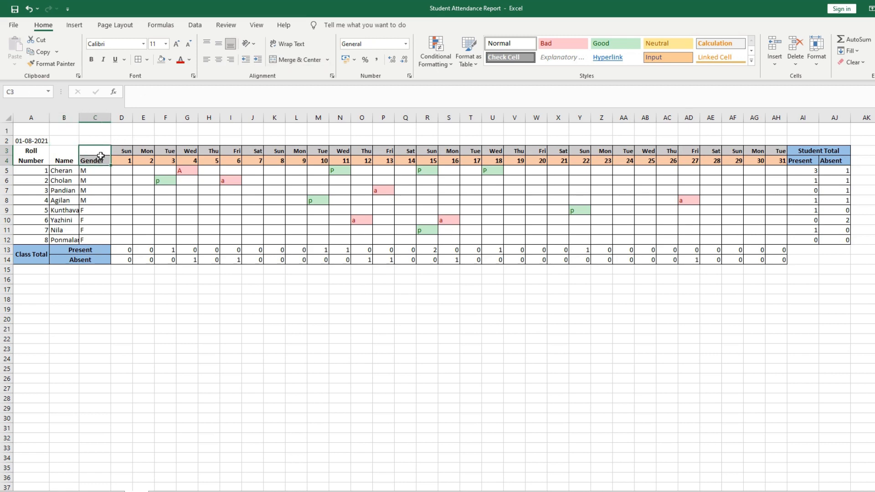
{"action": "left_click", "coordinate": [296, 60]}
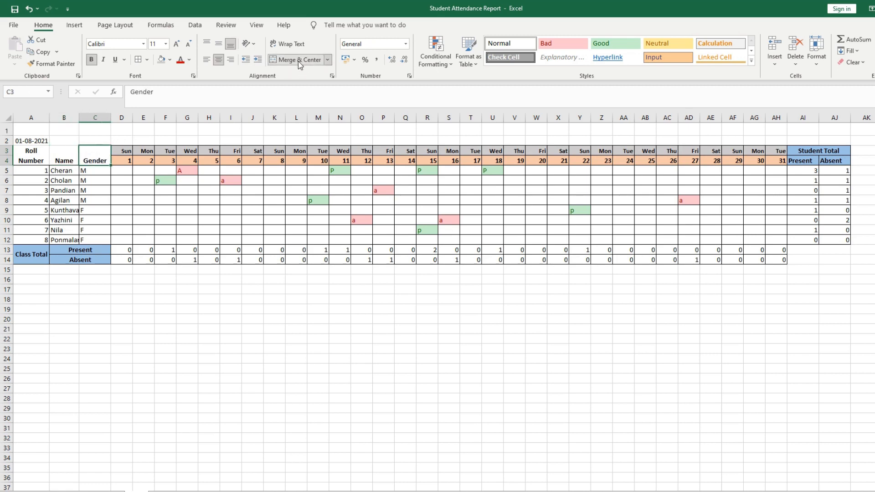
Step: Apply all borders and a grey fill to the Roll Number, Name and Gender header cells
{"action": "left_click", "coordinate": [28, 143]}
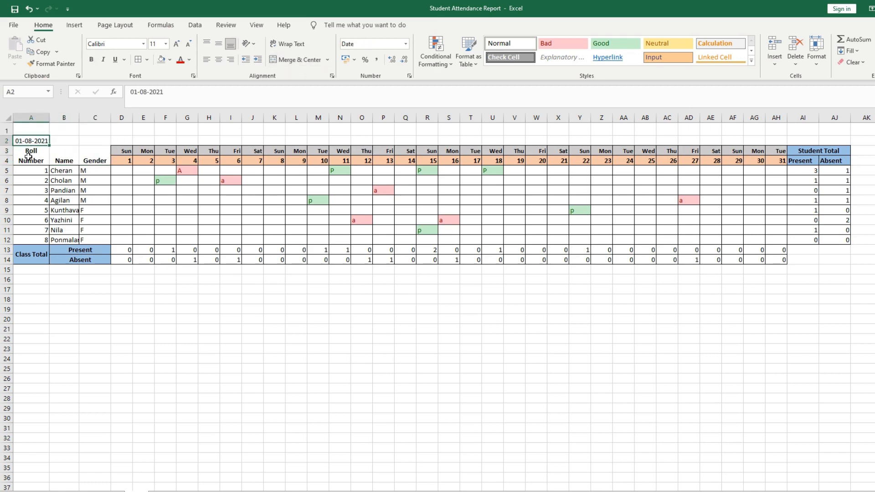
{"action": "left_click_drag", "start_coordinate": [28, 157], "coordinate": [93, 162]}
{"action": "left_click", "coordinate": [147, 60]}
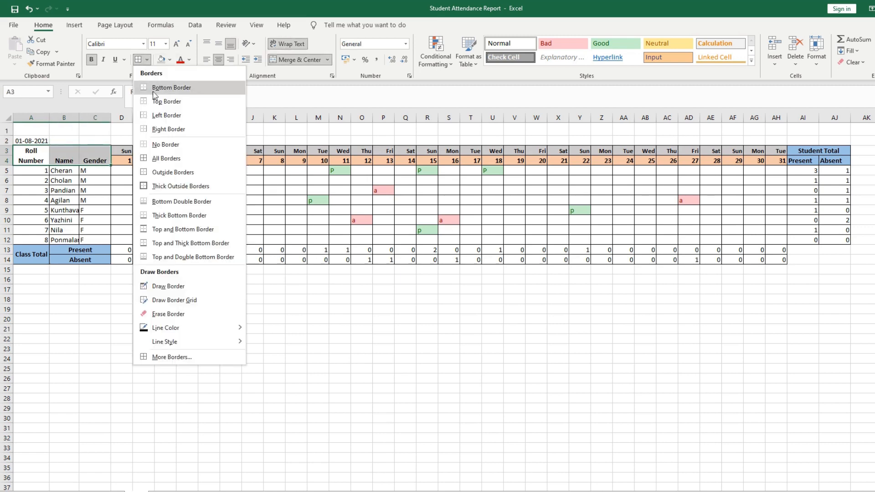
{"action": "left_click", "coordinate": [164, 159]}
{"action": "left_click", "coordinate": [74, 157]}
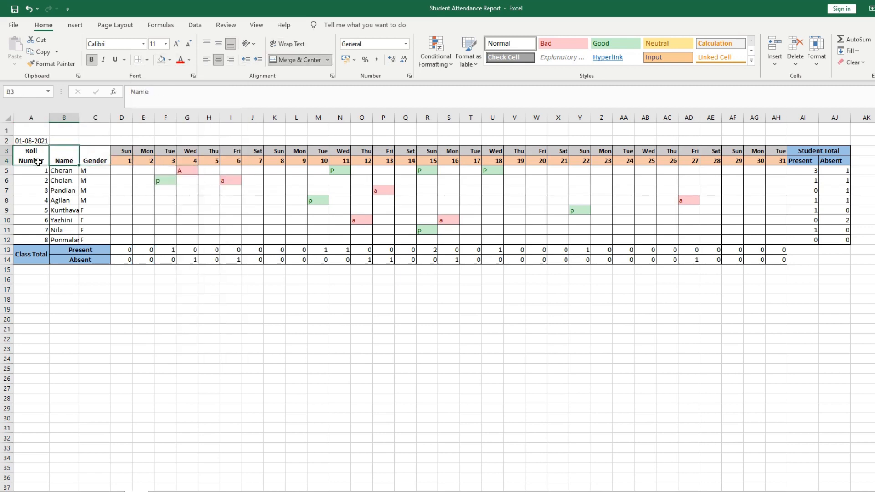
{"action": "left_click_drag", "start_coordinate": [38, 161], "coordinate": [96, 161]}
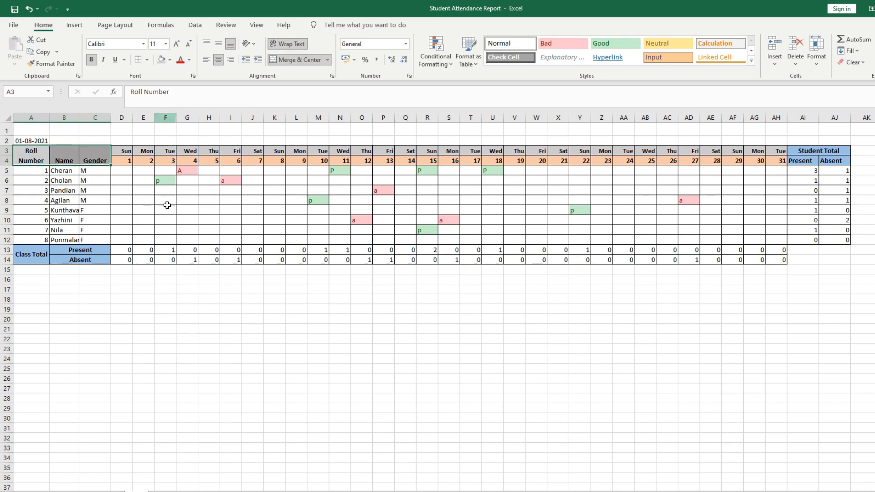
{"action": "left_click", "coordinate": [188, 289]}
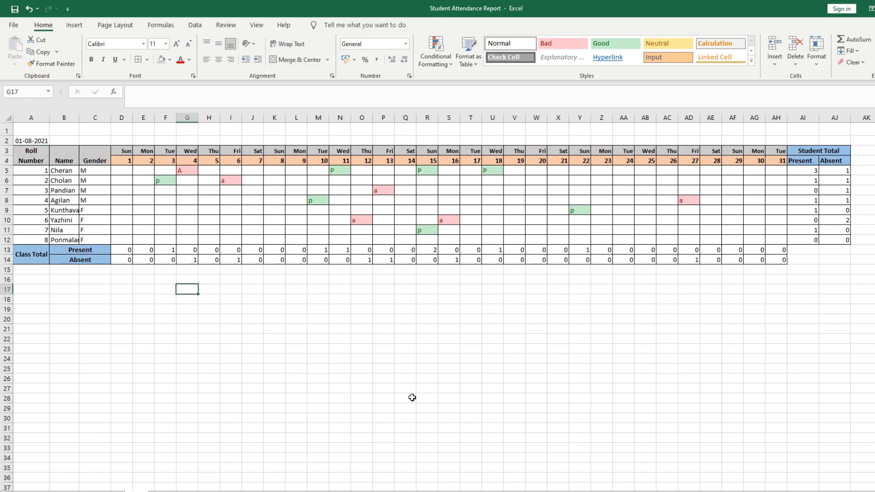
Step: Merge and center cells A1:A2 and apply the custom mmm-yy number format to the date
{"action": "left_click_drag", "start_coordinate": [33, 131], "coordinate": [31, 140]}
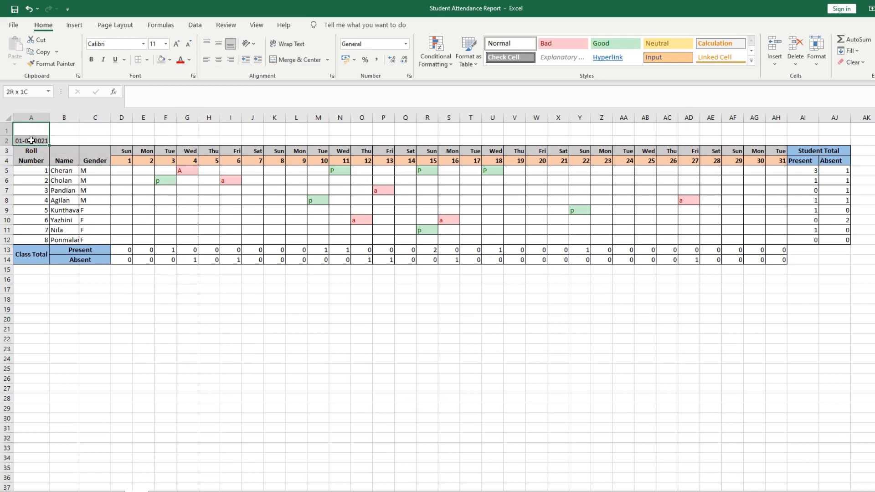
{"action": "left_click", "coordinate": [286, 61]}
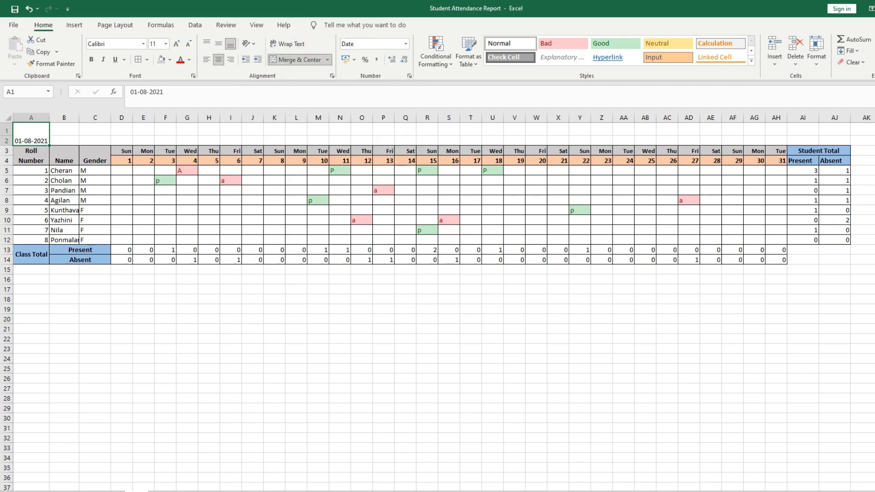
{"action": "left_click", "coordinate": [406, 44]}
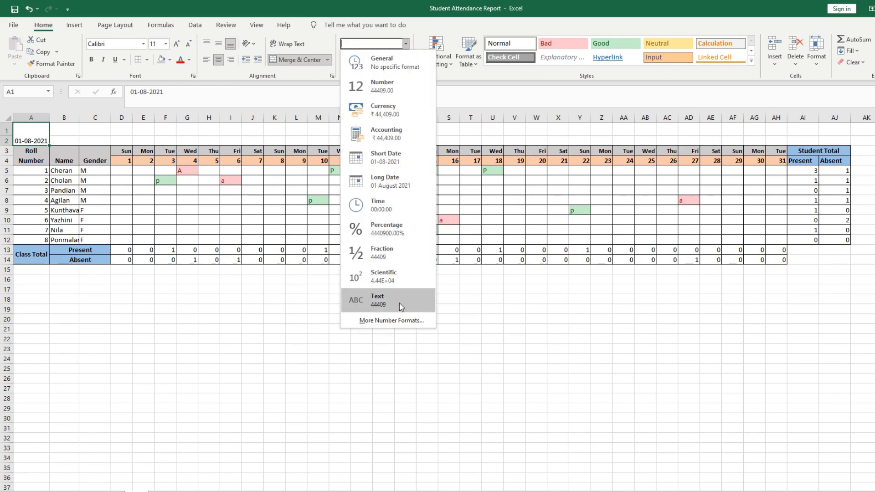
{"action": "left_click", "coordinate": [393, 321]}
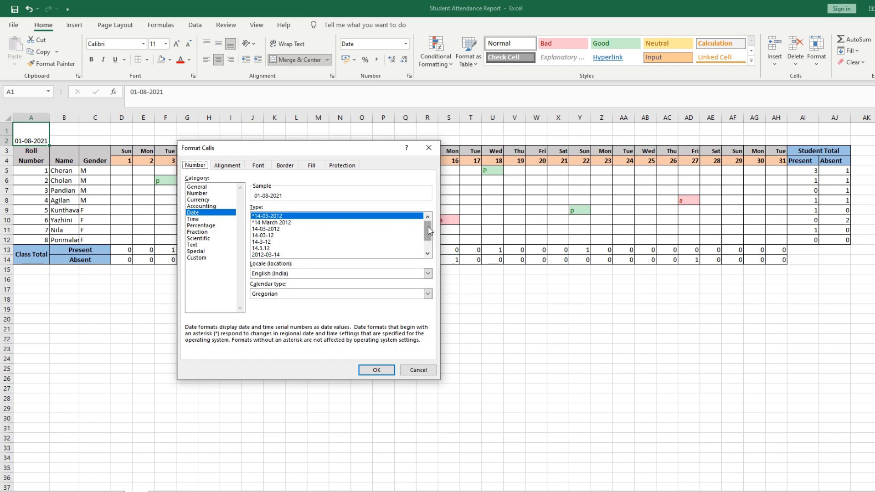
{"action": "left_click_drag", "start_coordinate": [429, 226], "coordinate": [429, 246]}
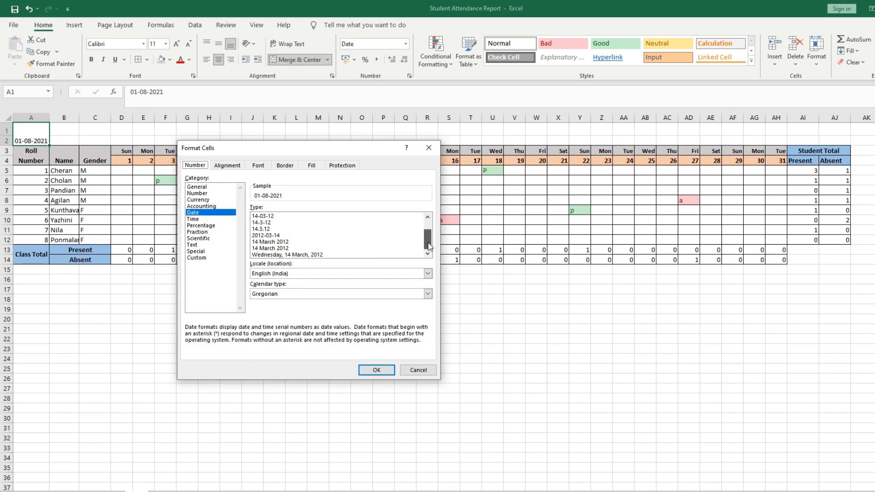
{"action": "left_click", "coordinate": [196, 257]}
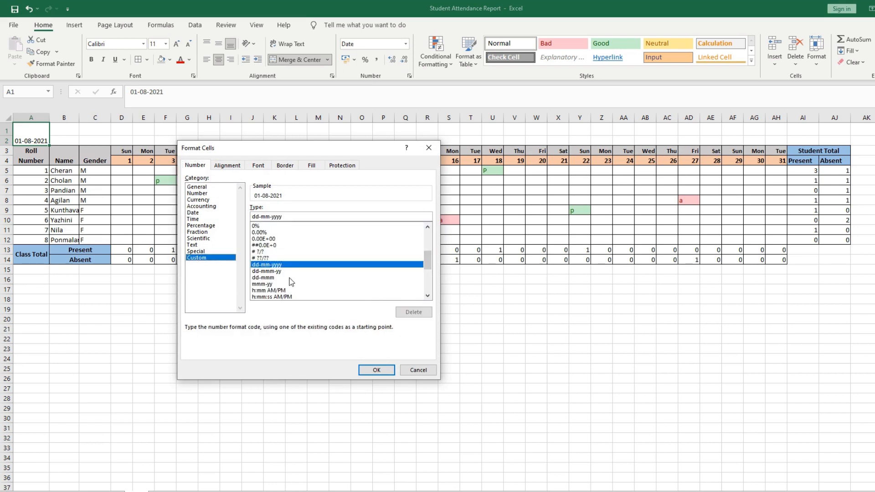
{"action": "left_click", "coordinate": [270, 284]}
{"action": "left_click", "coordinate": [375, 370]}
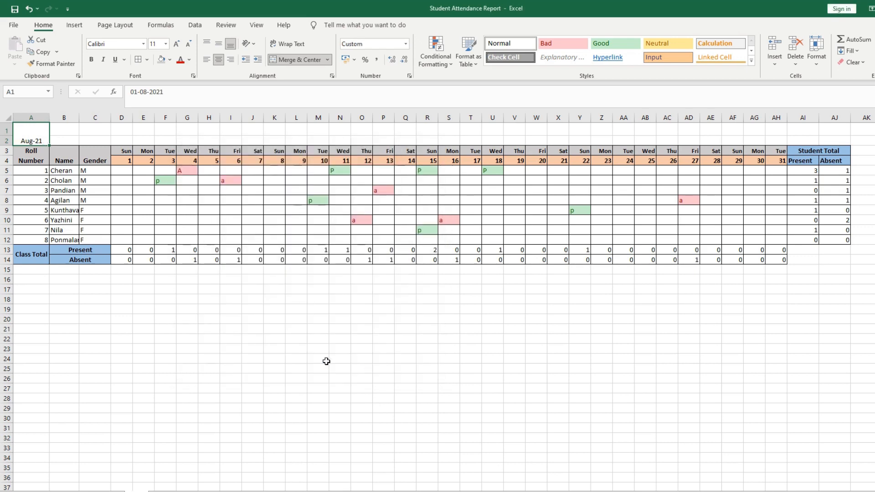
Step: Fill the merged month cell with green and make its text bold at font size 14
{"action": "left_click", "coordinate": [170, 60]}
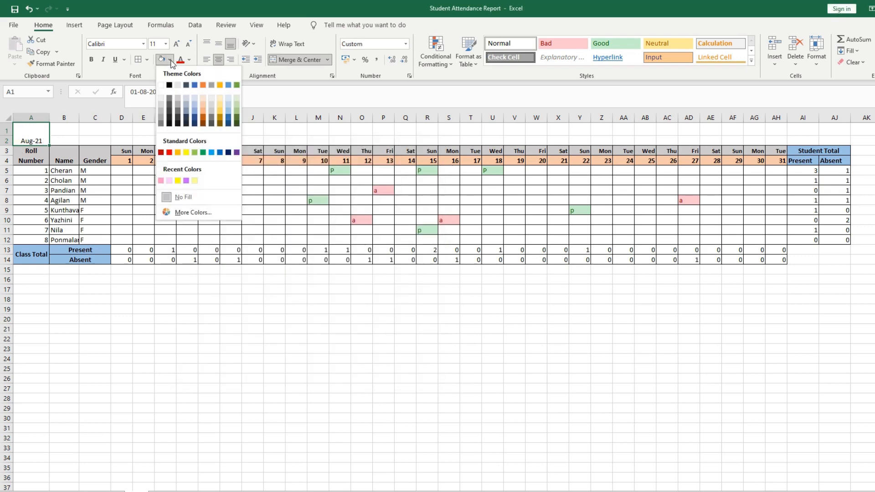
{"action": "left_click", "coordinate": [237, 85]}
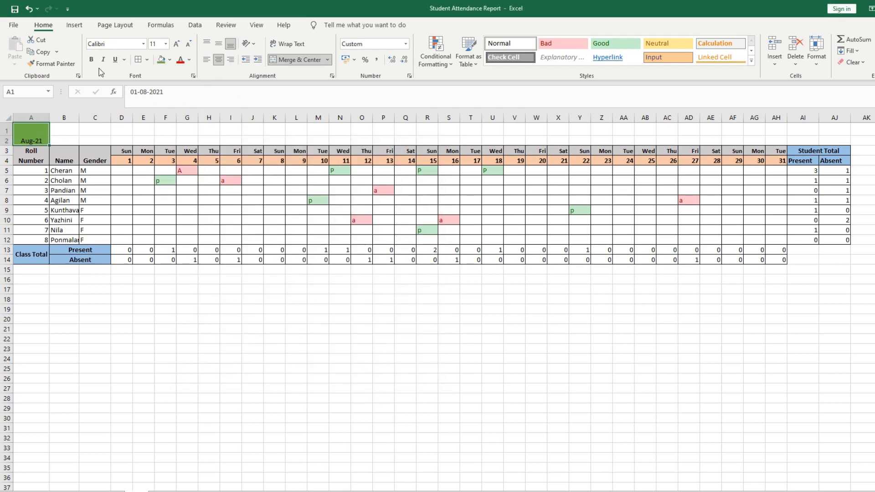
{"action": "left_click", "coordinate": [165, 44]}
{"action": "key", "text": "Return"}
{"action": "left_click", "coordinate": [91, 59]}
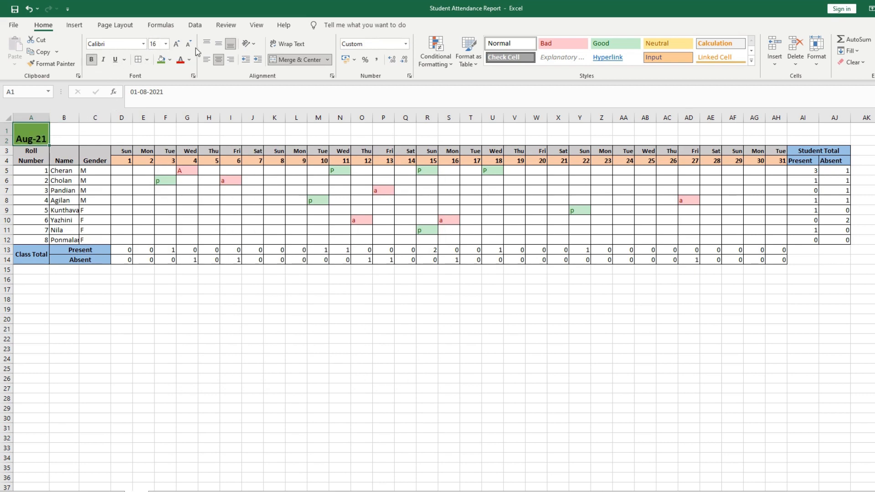
{"action": "left_click", "coordinate": [157, 45]}
{"action": "type", "text": "14"}
{"action": "key", "text": "Return"}
{"action": "left_click", "coordinate": [91, 309]}
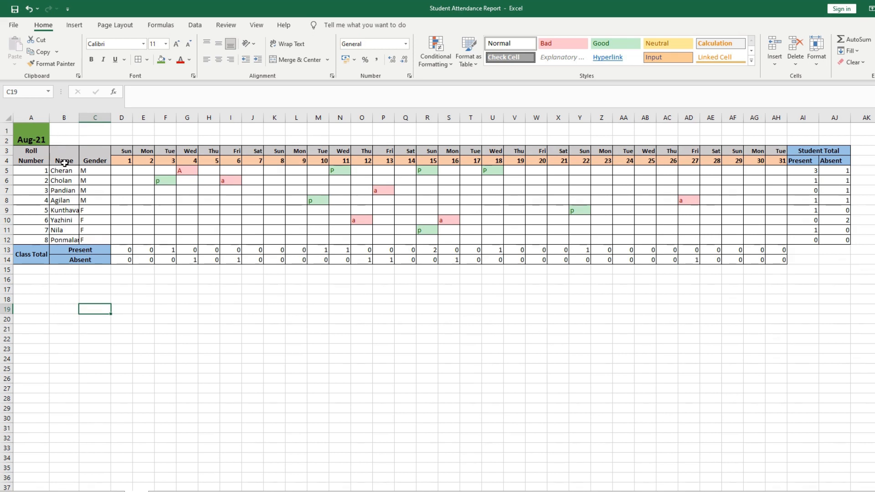
Step: Widen the Name column to fit all student names and enter "Academic Year" in bold in cell B1
{"action": "left_click_drag", "start_coordinate": [79, 120], "coordinate": [143, 120]}
{"action": "left_click", "coordinate": [96, 130]}
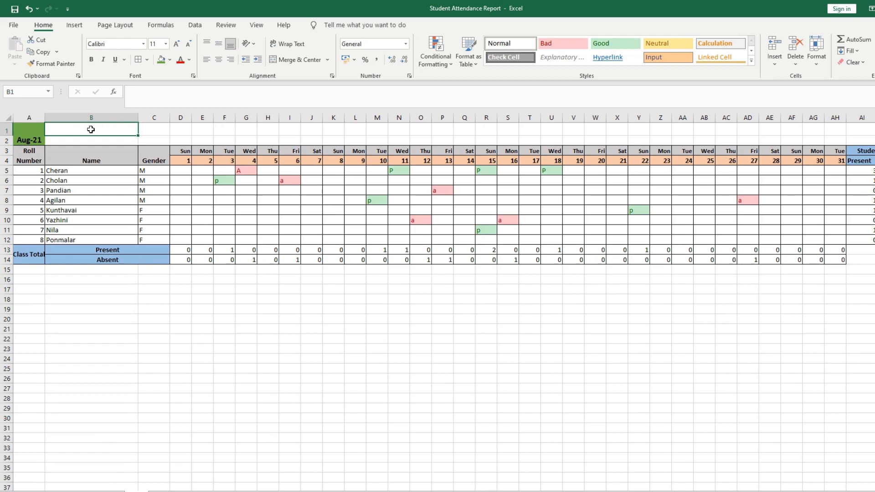
{"action": "type", "text": "Academic Year"}
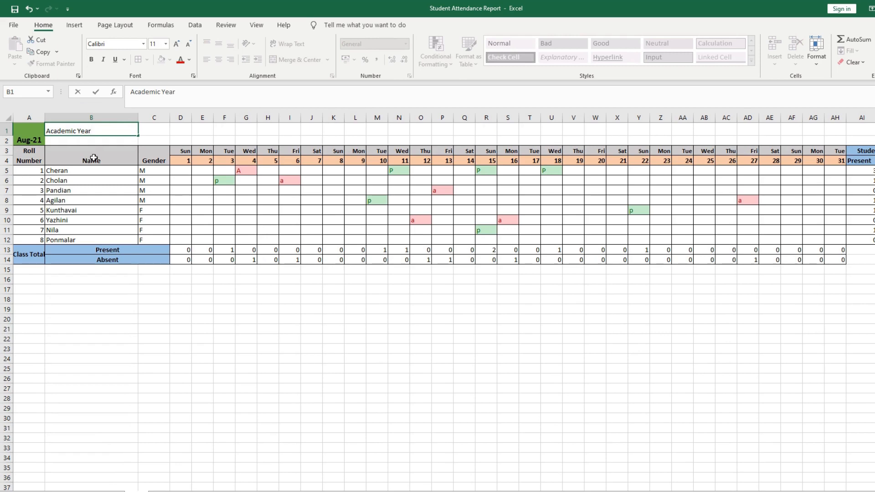
{"action": "key", "text": "Return"}
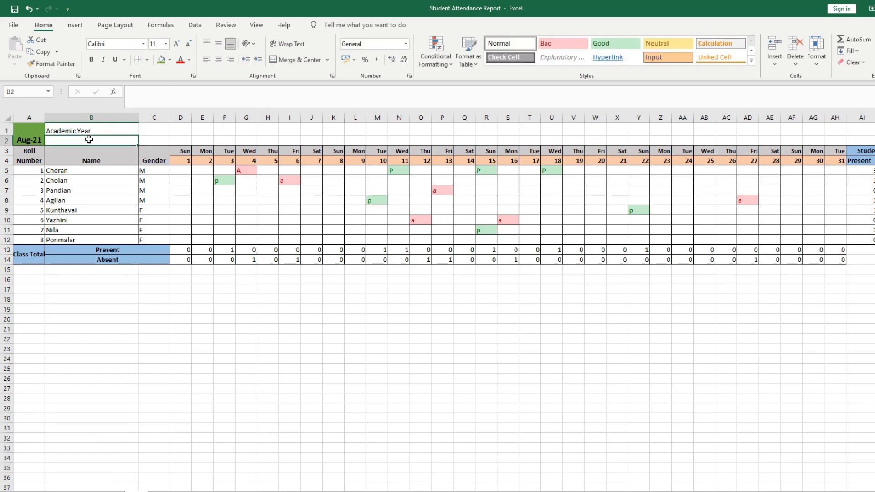
{"action": "left_click", "coordinate": [91, 131]}
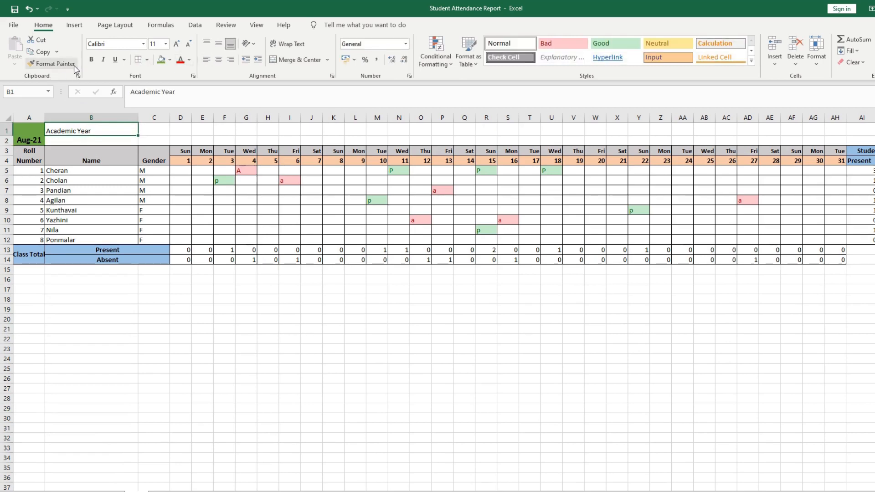
{"action": "left_click", "coordinate": [91, 60]}
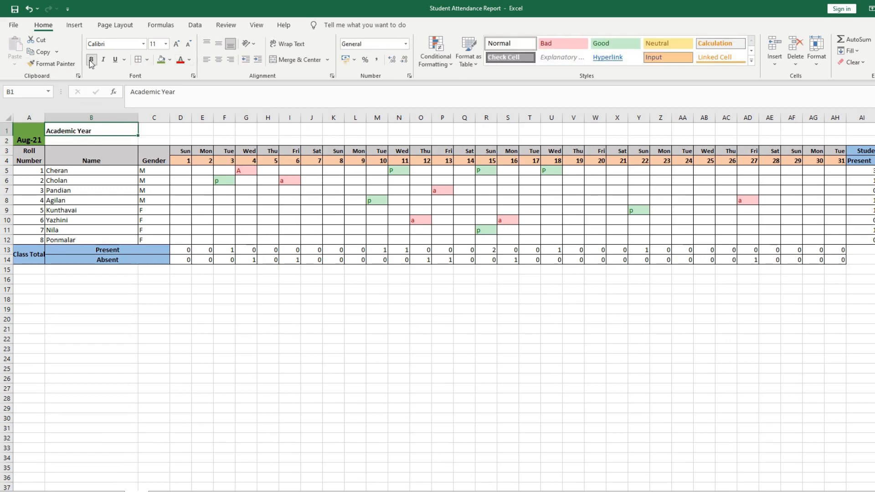
Step: Enter "2021-22" in cell B2 and make it bold and horizontally centered
{"action": "double_click", "coordinate": [90, 140]}
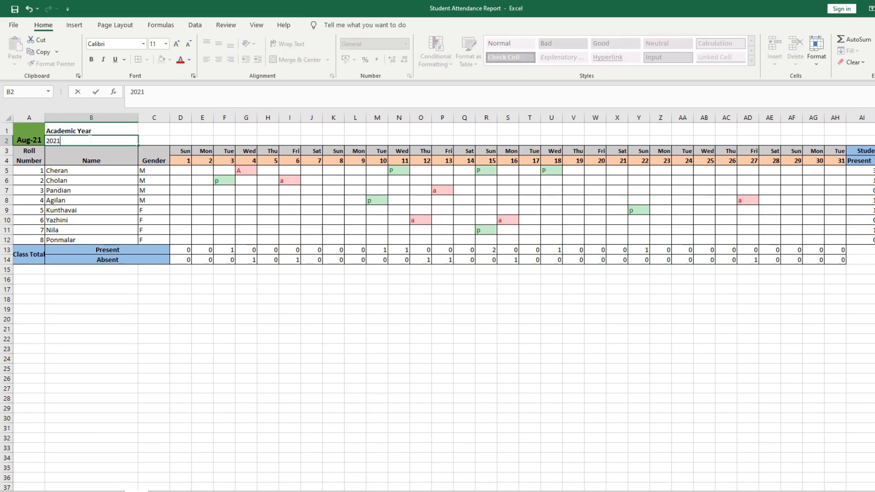
{"action": "type", "text": "2021-22"}
{"action": "left_click", "coordinate": [80, 190]}
{"action": "left_click", "coordinate": [87, 139]}
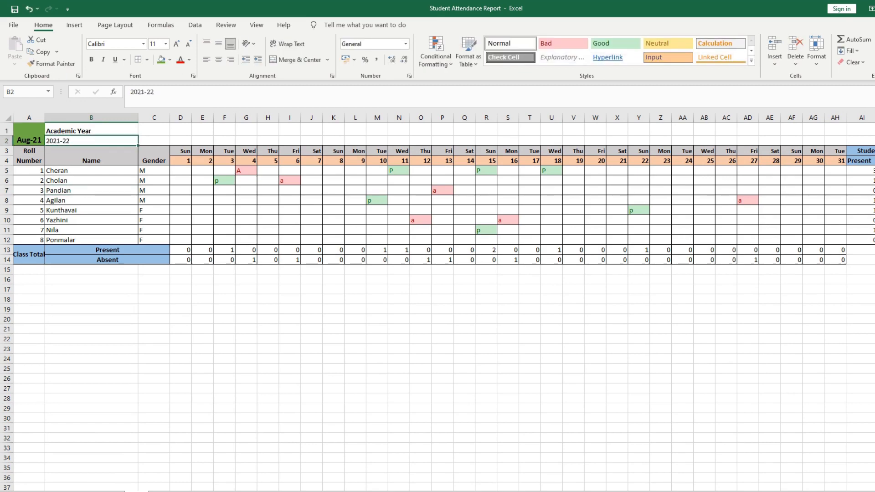
{"action": "left_click", "coordinate": [92, 60]}
{"action": "left_click", "coordinate": [220, 60]}
Step: Center the Academic Year cell both ways and give it a dark orange fill with white text
{"action": "left_click", "coordinate": [108, 132]}
{"action": "left_click", "coordinate": [220, 46]}
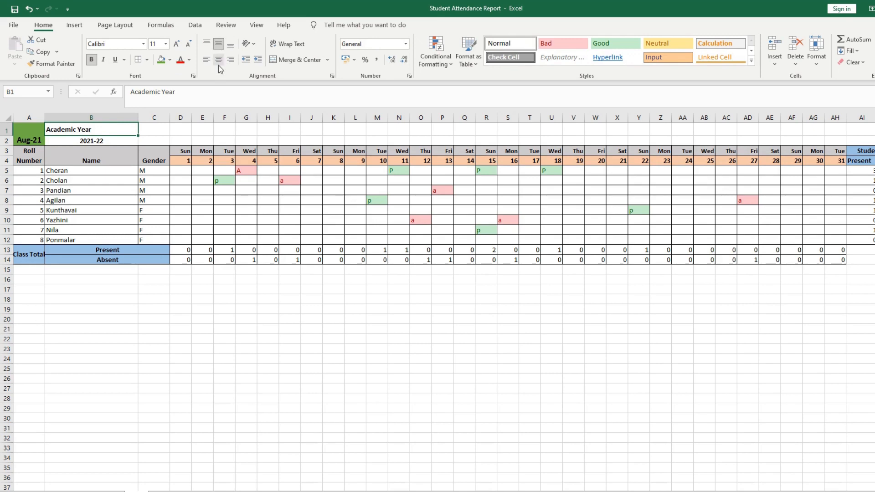
{"action": "left_click", "coordinate": [219, 60]}
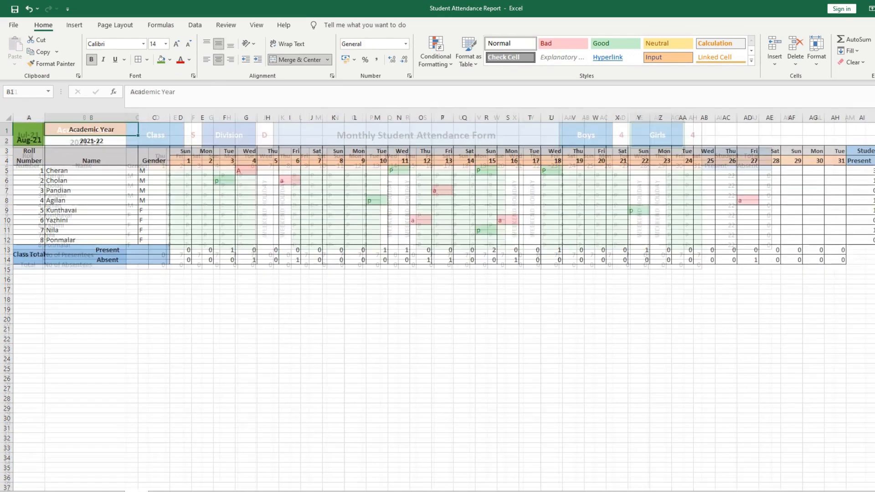
{"action": "left_click", "coordinate": [170, 59]}
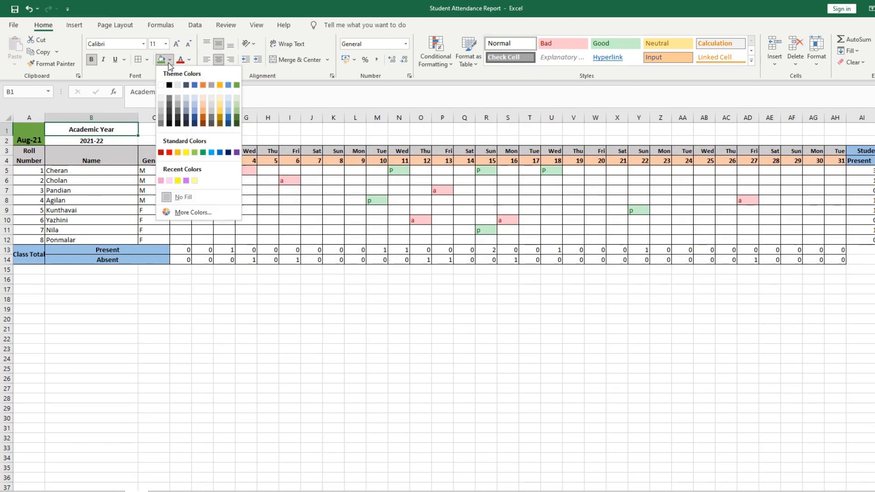
{"action": "left_click", "coordinate": [204, 118]}
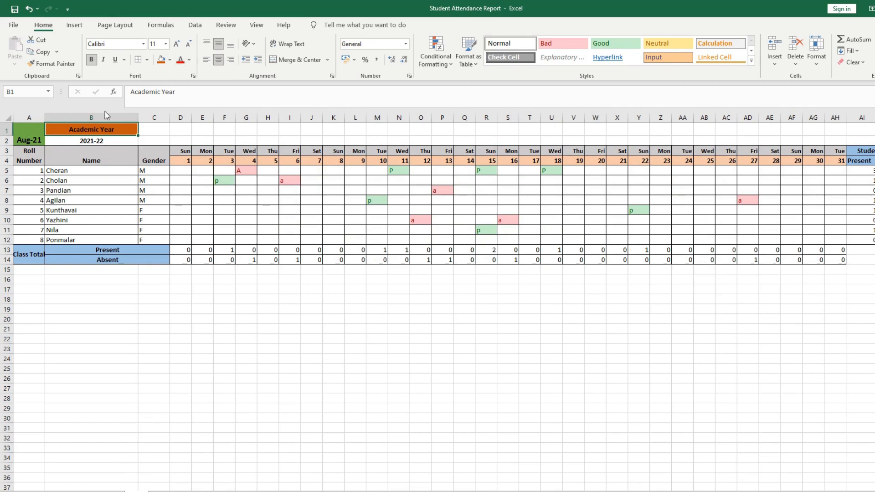
{"action": "left_click", "coordinate": [189, 60]}
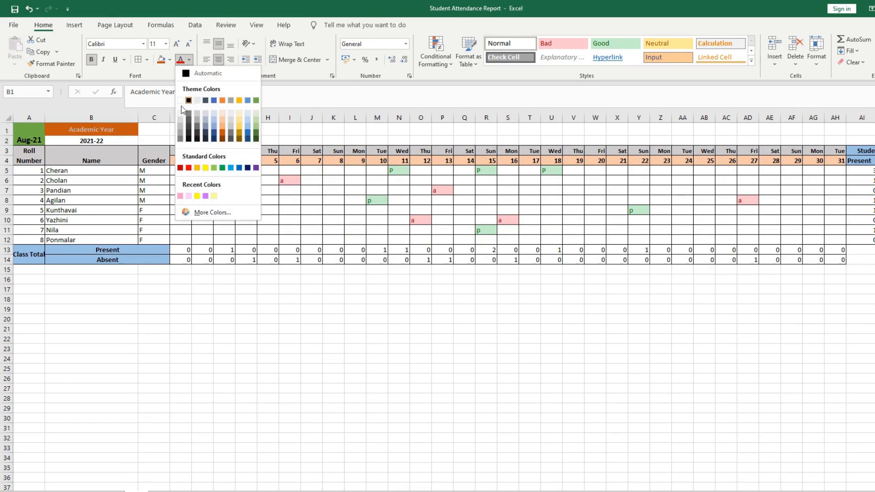
{"action": "left_click", "coordinate": [181, 101]}
Step: Set the Gender header's font size to 10 and narrow its column to fit the heading
{"action": "left_click", "coordinate": [112, 142]}
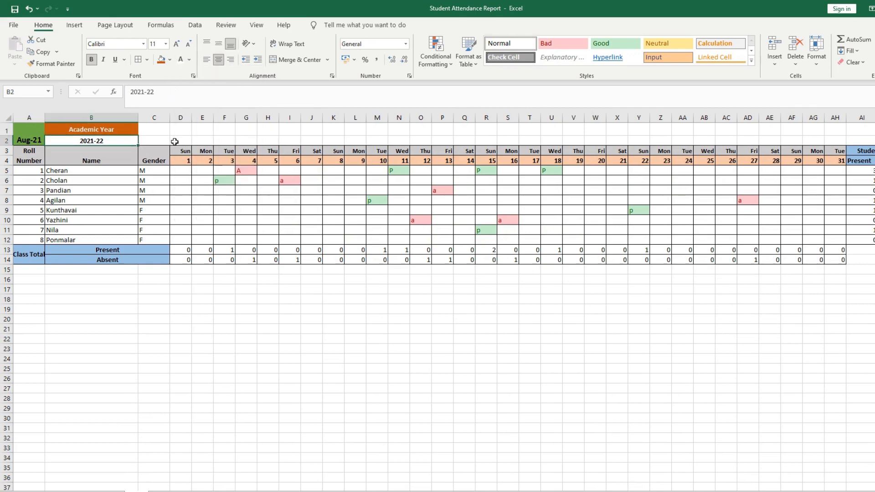
{"action": "left_click_drag", "start_coordinate": [158, 129], "coordinate": [200, 138]}
{"action": "left_click", "coordinate": [154, 130]}
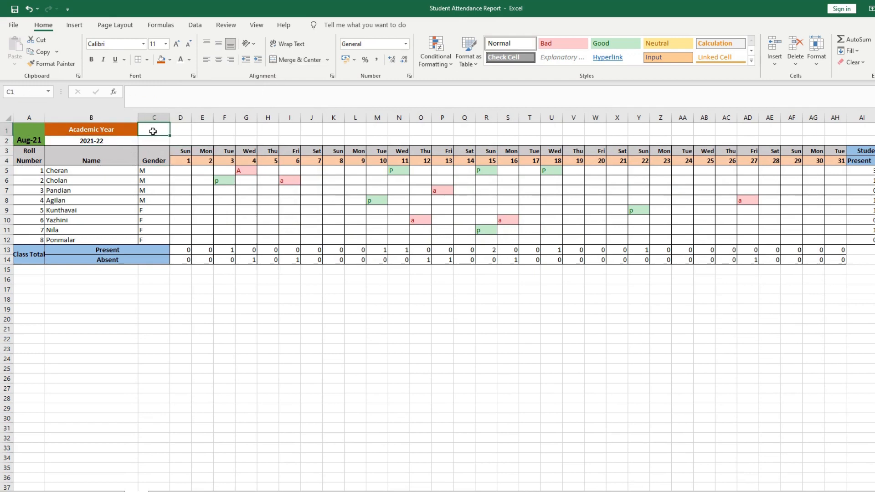
{"action": "left_click", "coordinate": [152, 139]}
{"action": "left_click_drag", "start_coordinate": [169, 115], "coordinate": [166, 115]}
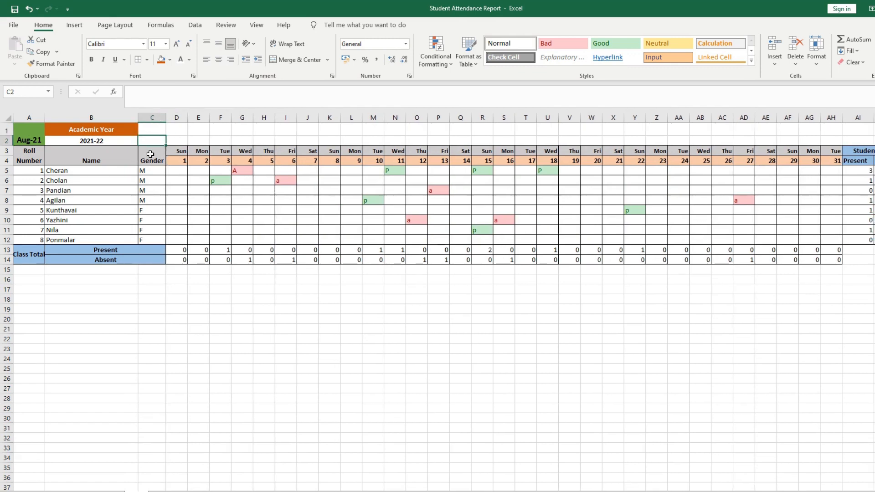
{"action": "left_click", "coordinate": [150, 154]}
{"action": "left_click", "coordinate": [154, 44]}
{"action": "type", "text": "1"}
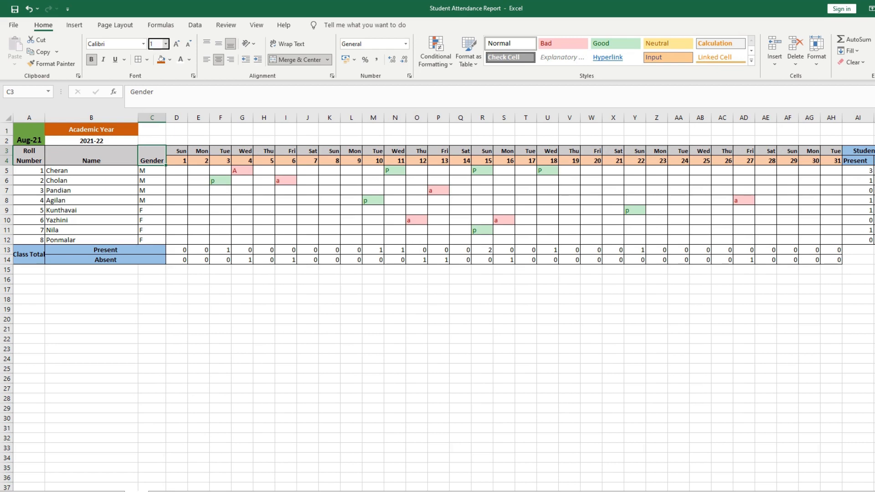
{"action": "type", "text": "0"}
{"action": "key", "text": "Return"}
{"action": "left_click_drag", "start_coordinate": [168, 119], "coordinate": [200, 136]}
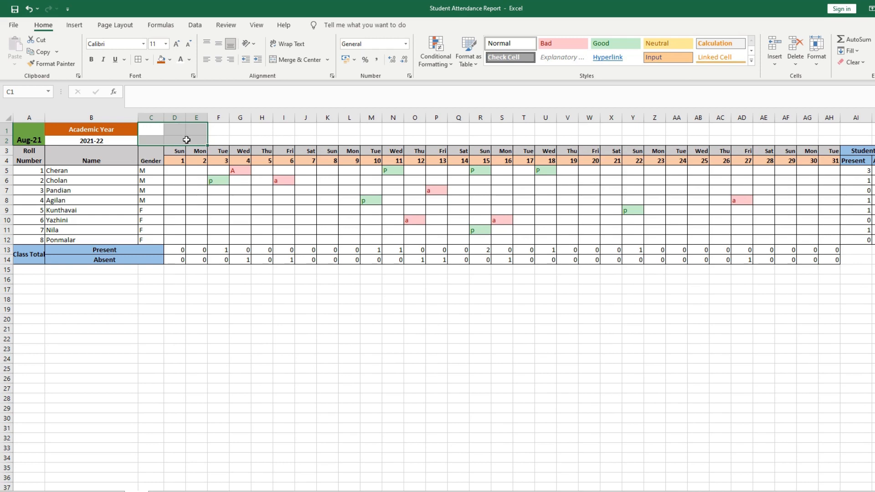
Step: Merge and center C1:E2 with the label "Class", and merge F1:F2 beside it as its value cell
{"action": "left_click_drag", "start_coordinate": [160, 139], "coordinate": [202, 138]}
{"action": "left_click", "coordinate": [284, 62]}
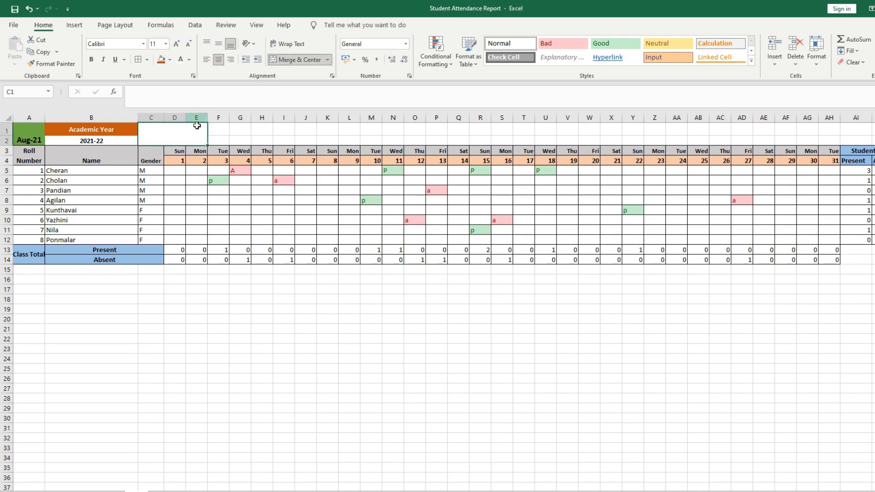
{"action": "double_click", "coordinate": [182, 132]}
{"action": "type", "text": "C"}
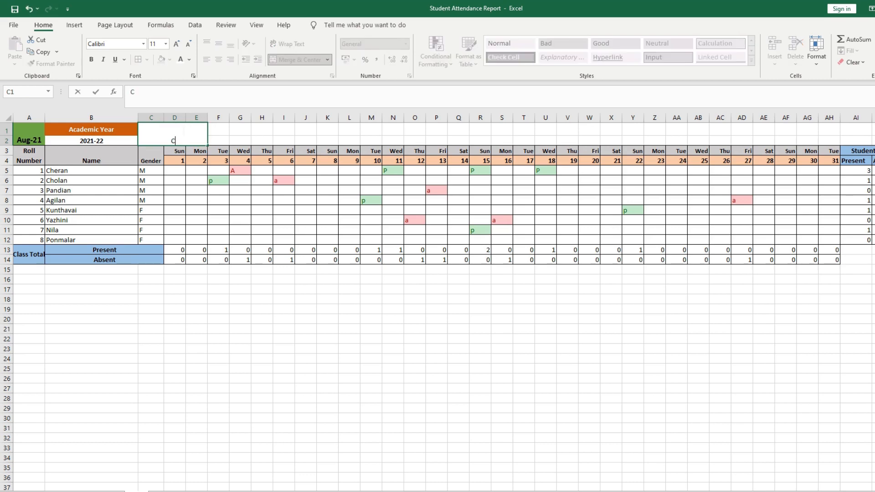
{"action": "type", "text": "lass"}
{"action": "left_click_drag", "start_coordinate": [216, 130], "coordinate": [279, 139]}
{"action": "left_click", "coordinate": [292, 60]}
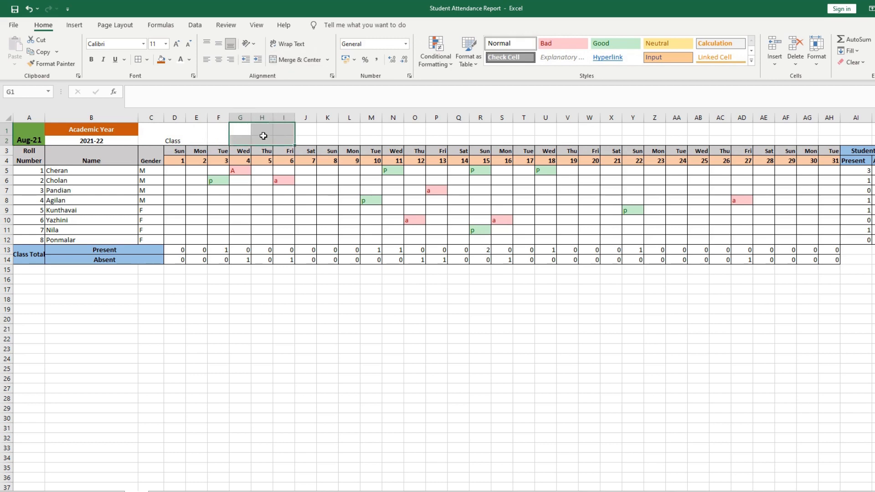
Step: Merge and center G1:I2 with the label "Division", and merge J1:J2 beside it as its value cell
{"action": "left_click", "coordinate": [296, 61]}
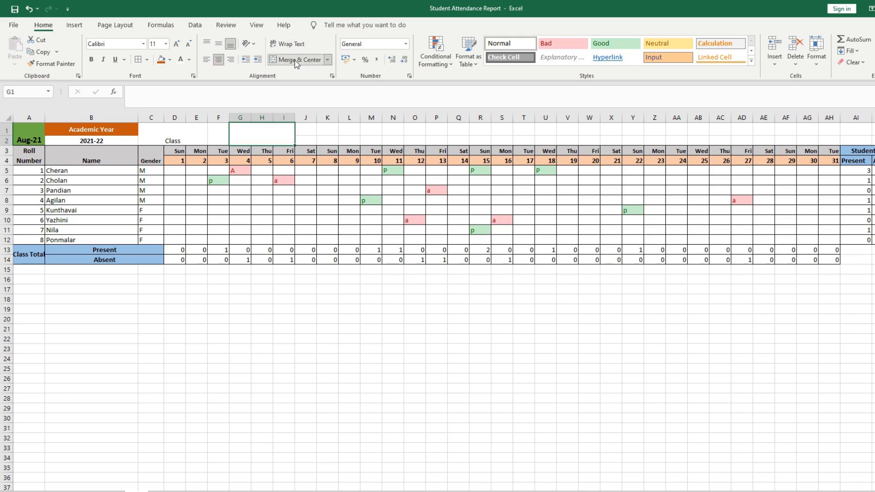
{"action": "double_click", "coordinate": [264, 132]}
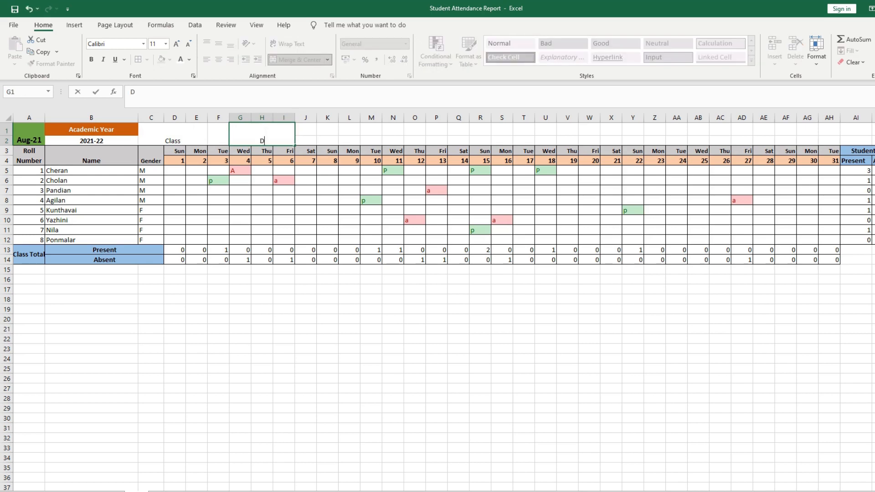
{"action": "type", "text": "Division"}
{"action": "left_click", "coordinate": [307, 132]}
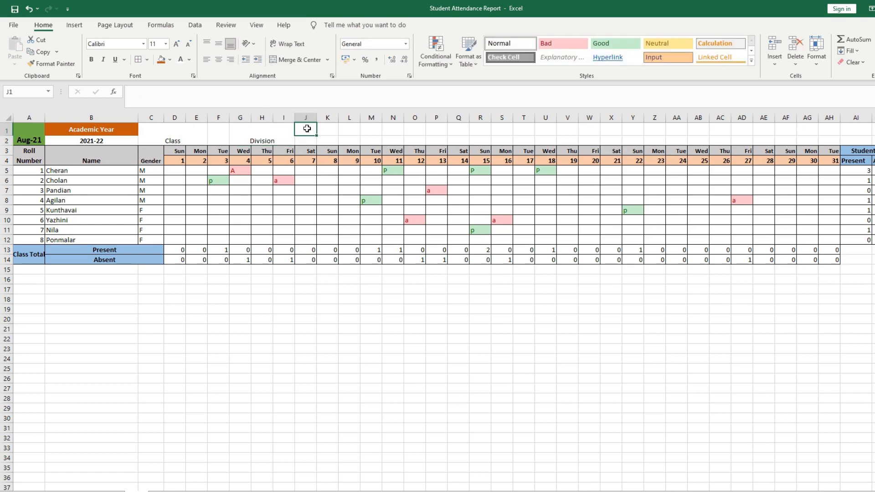
{"action": "left_click", "coordinate": [308, 141]}
{"action": "left_click_drag", "start_coordinate": [308, 127], "coordinate": [309, 143]}
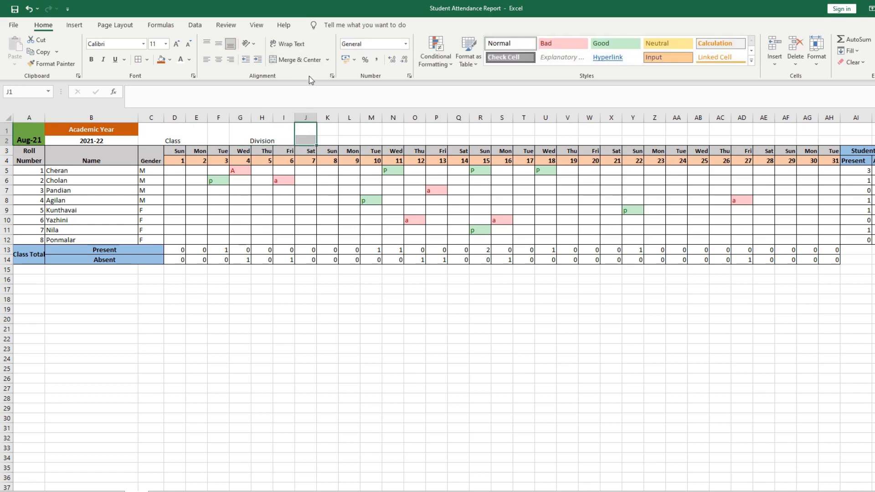
{"action": "left_click", "coordinate": [296, 59]}
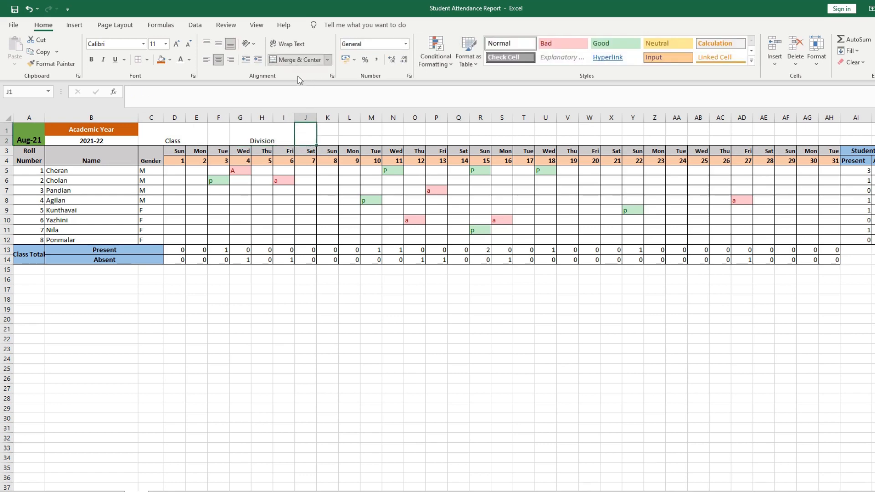
Step: Merge and center AE1:AG2 as a label cell and AD1:AD2 as the value cell before it
{"action": "left_click", "coordinate": [832, 128]}
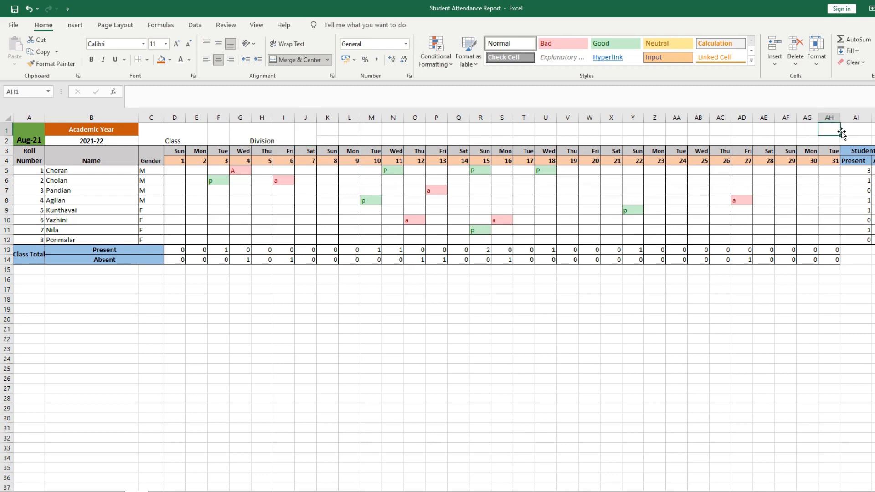
{"action": "left_click_drag", "start_coordinate": [831, 130], "coordinate": [771, 138]}
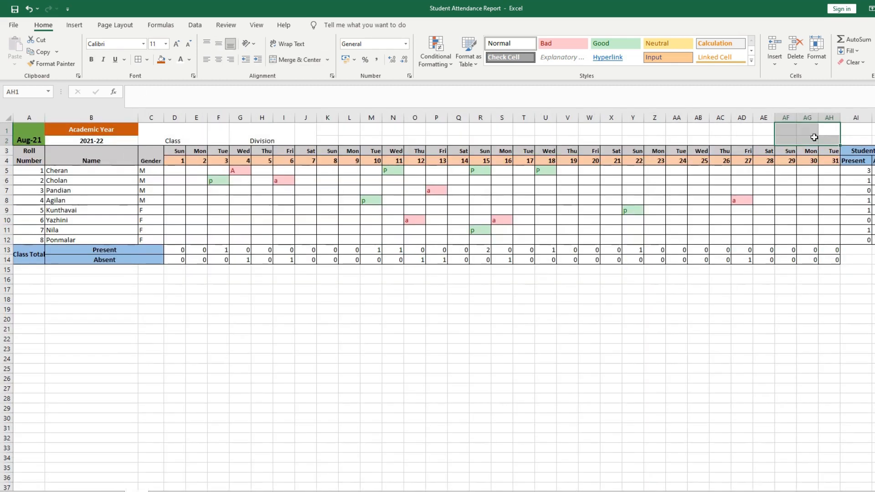
{"action": "left_click", "coordinate": [764, 127]}
{"action": "left_click_drag", "start_coordinate": [764, 127], "coordinate": [808, 140]}
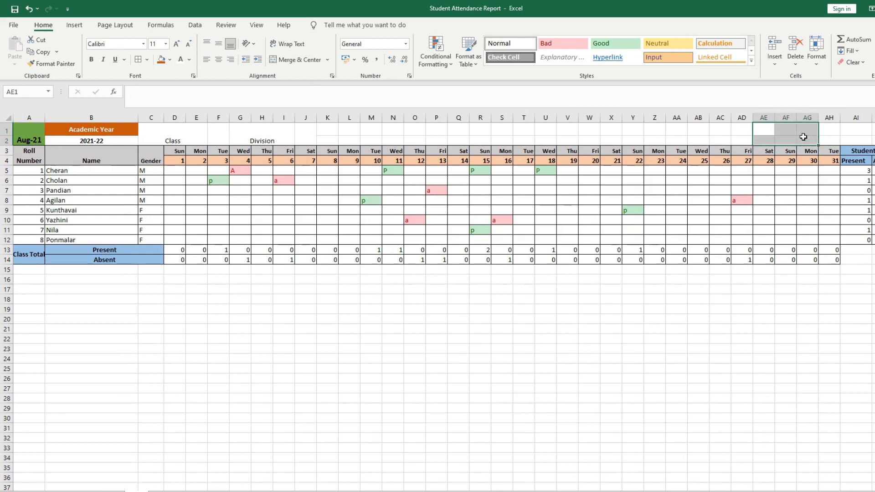
{"action": "left_click", "coordinate": [303, 59]}
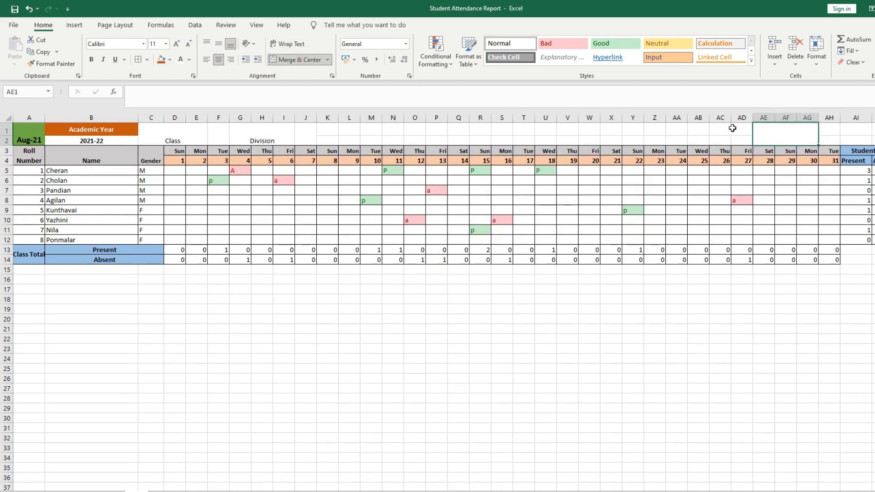
{"action": "left_click_drag", "start_coordinate": [733, 128], "coordinate": [739, 140]}
{"action": "left_click", "coordinate": [301, 59]}
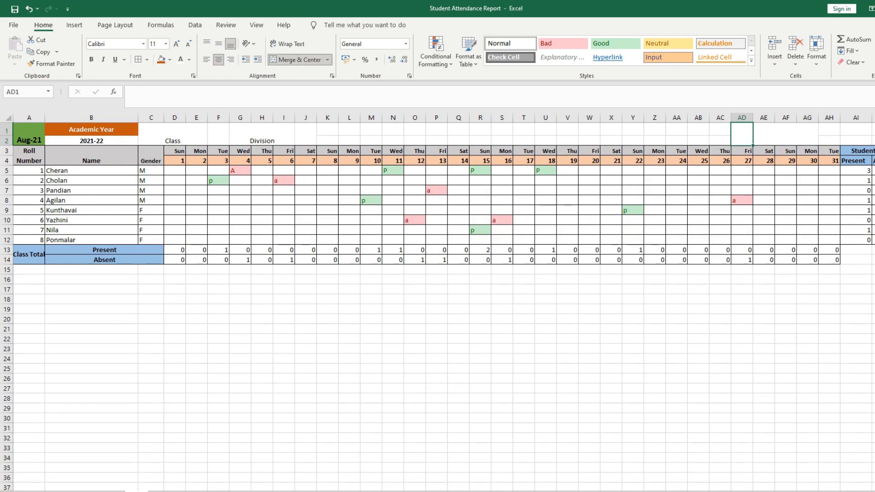
Step: Enter "Girls" in the merged cell AE1 and merge and center AH1:AH2 as its value cell
{"action": "double_click", "coordinate": [773, 132]}
{"action": "type", "text": "Girls"}
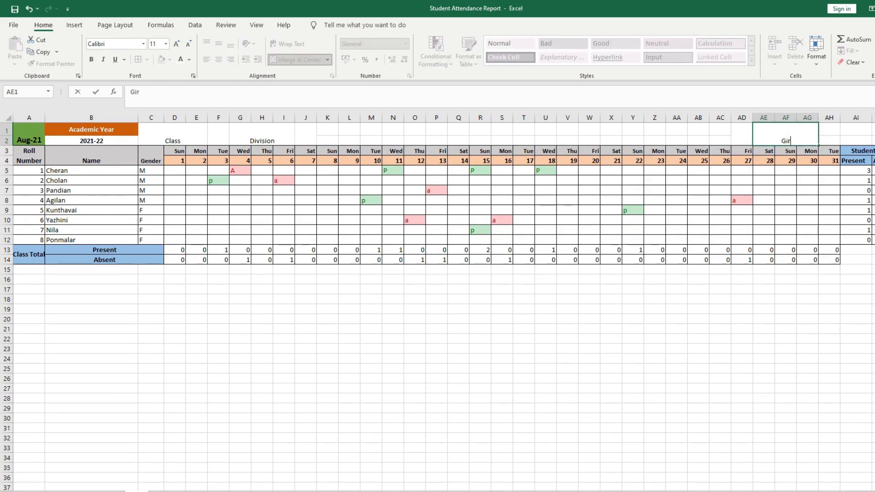
{"action": "left_click", "coordinate": [823, 127]}
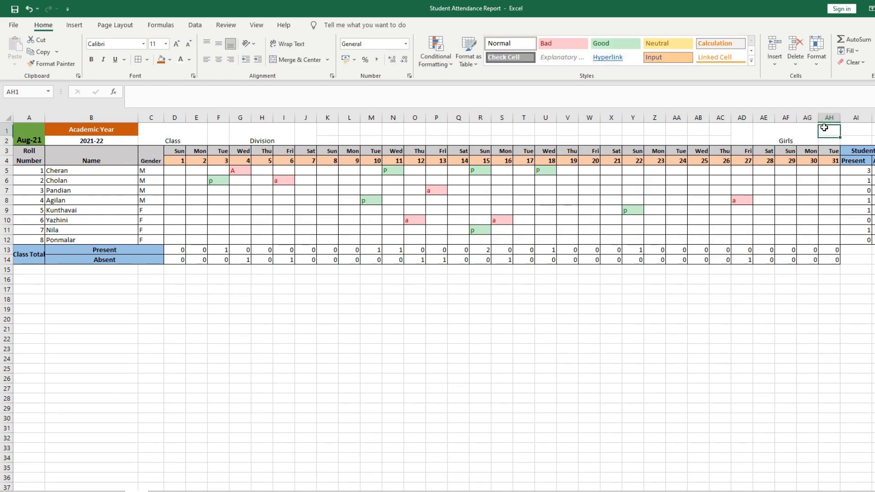
{"action": "left_click_drag", "start_coordinate": [826, 129], "coordinate": [826, 140]}
{"action": "left_click", "coordinate": [286, 61]}
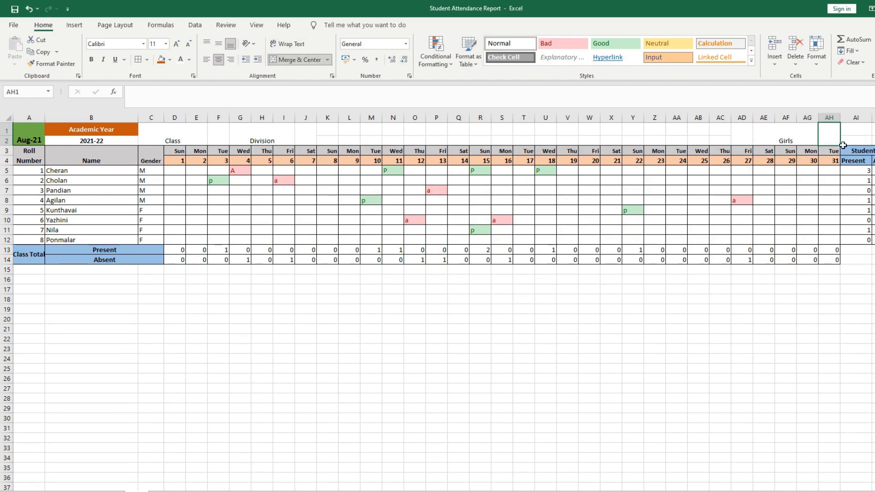
Step: Merge and center AA1:AC2 and enter "Boys" in it
{"action": "left_click", "coordinate": [676, 132]}
{"action": "left_click_drag", "start_coordinate": [675, 132], "coordinate": [719, 138]}
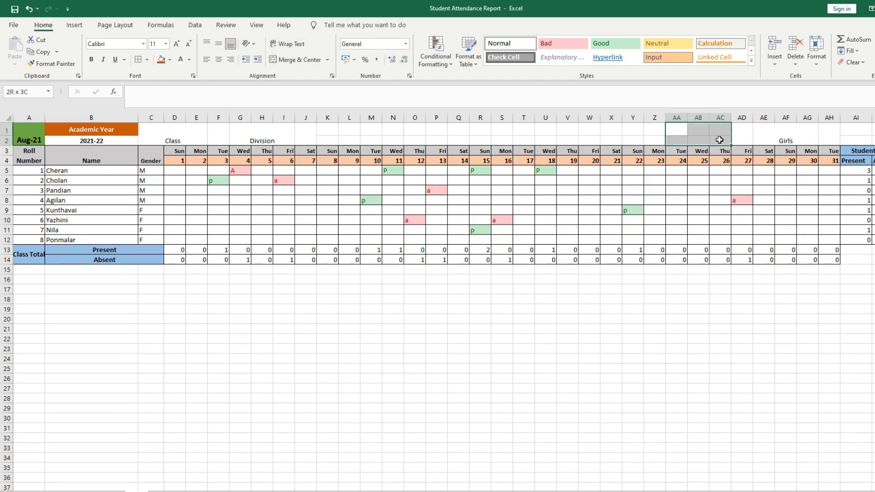
{"action": "left_click", "coordinate": [303, 60]}
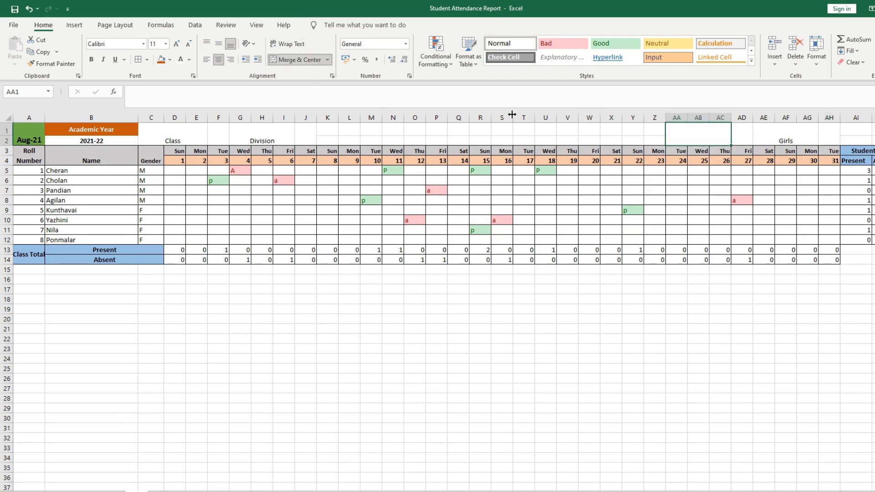
{"action": "double_click", "coordinate": [706, 133]}
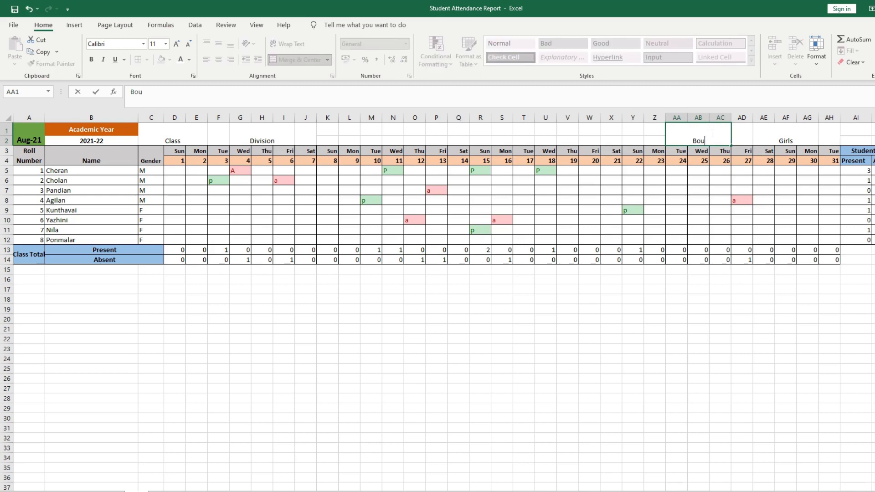
{"action": "type", "text": "Boys"}
{"action": "left_click", "coordinate": [746, 149]}
{"action": "left_click", "coordinate": [746, 136]}
{"action": "left_click", "coordinate": [832, 136]}
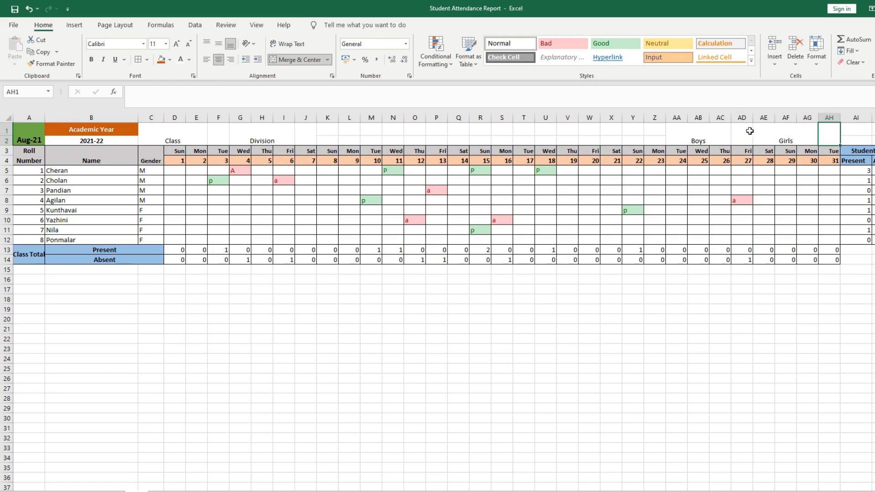
Step: Fill the Class, Division, Boys and Girls label cells with blue
{"action": "left_click", "coordinate": [184, 131]}
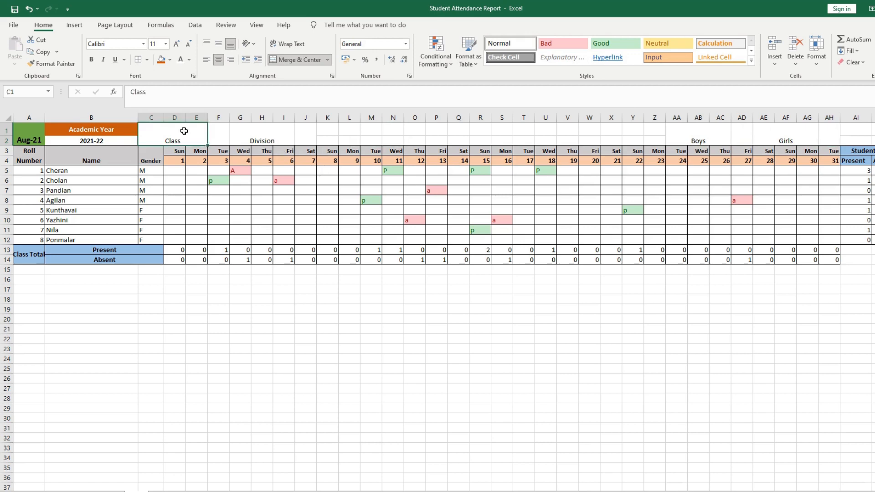
{"action": "left_click", "coordinate": [258, 138], "text": "ctrl"}
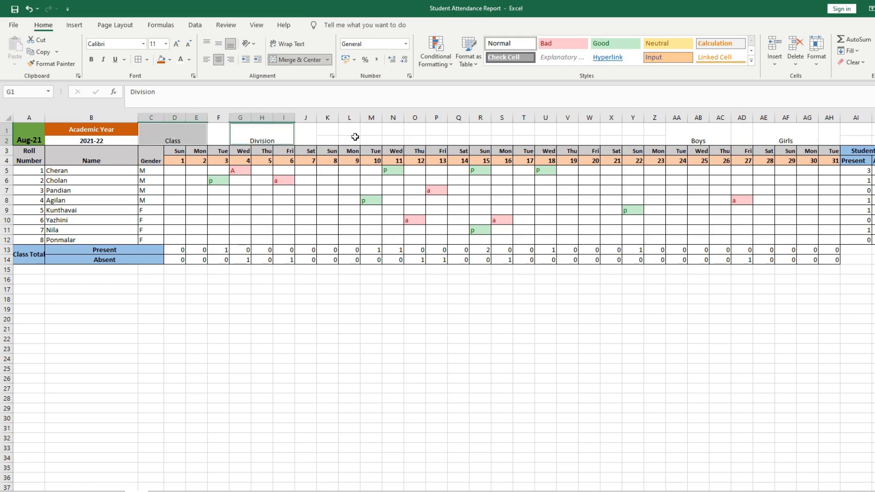
{"action": "left_click", "coordinate": [686, 134], "text": "ctrl"}
{"action": "left_click", "coordinate": [790, 137], "text": "ctrl"}
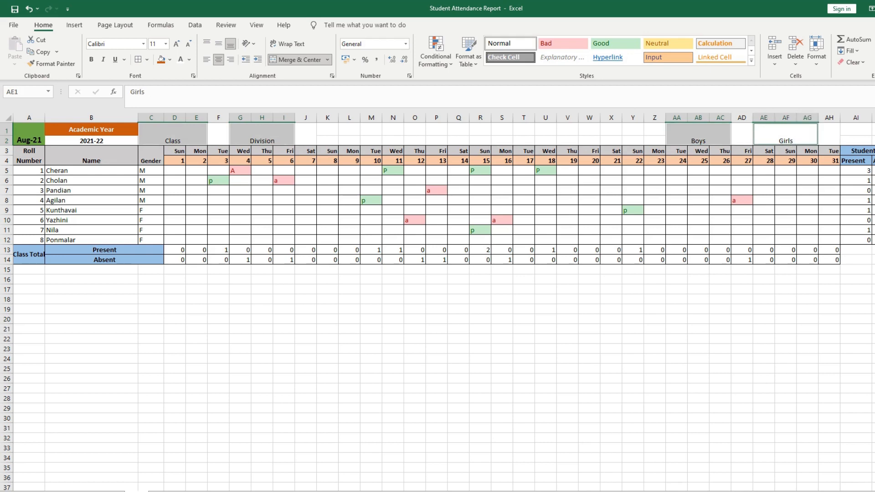
{"action": "left_click", "coordinate": [170, 60]}
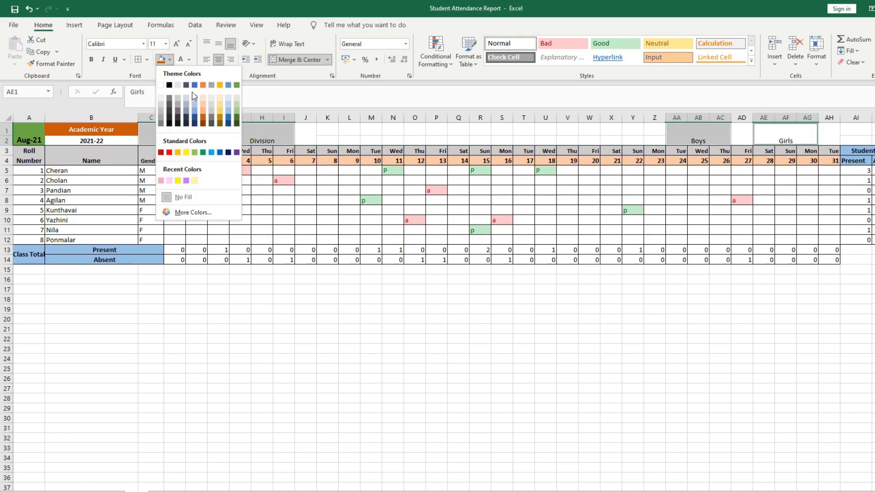
{"action": "left_click", "coordinate": [231, 120]}
Step: Format the Class, Division, Boys and Girls labels as 14-point bold white text, vertically centered
{"action": "left_click", "coordinate": [191, 133]}
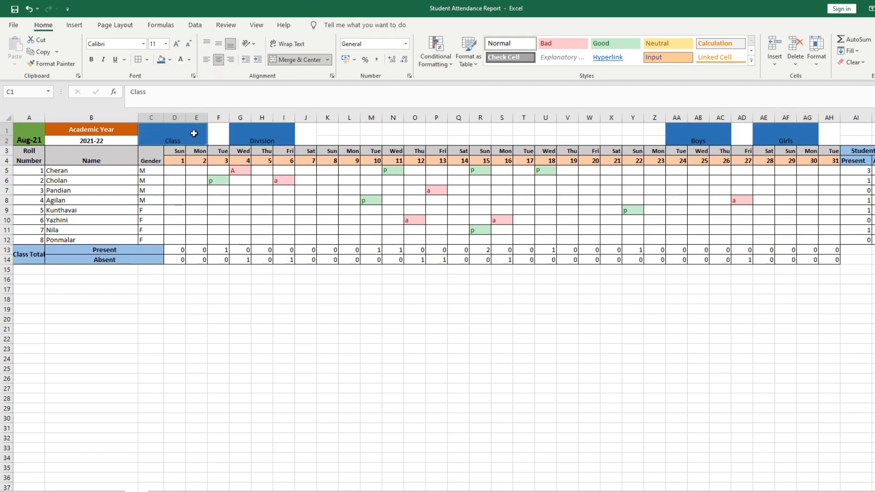
{"action": "left_click", "coordinate": [261, 137]}
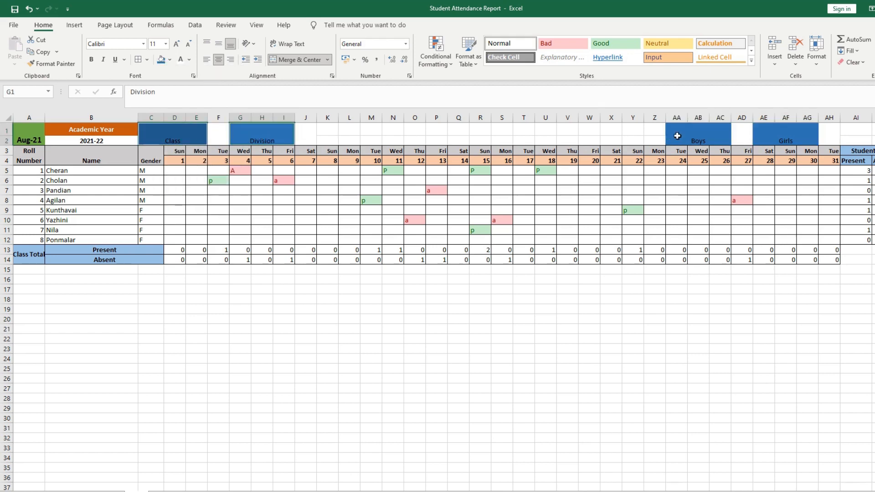
{"action": "left_click", "coordinate": [781, 133]}
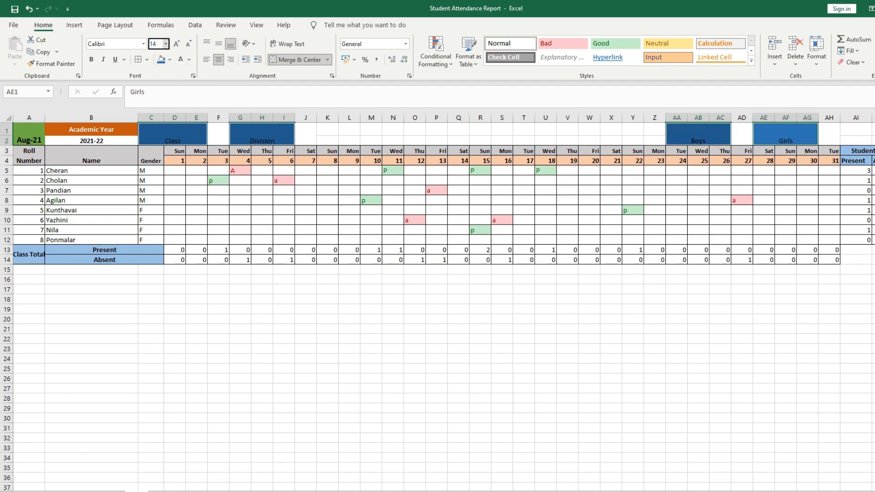
{"action": "key", "text": "Return"}
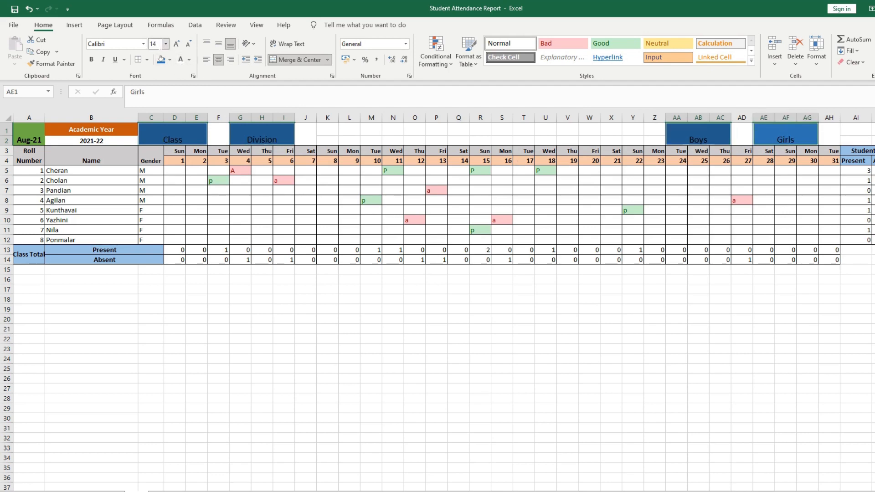
{"action": "left_click", "coordinate": [179, 61]}
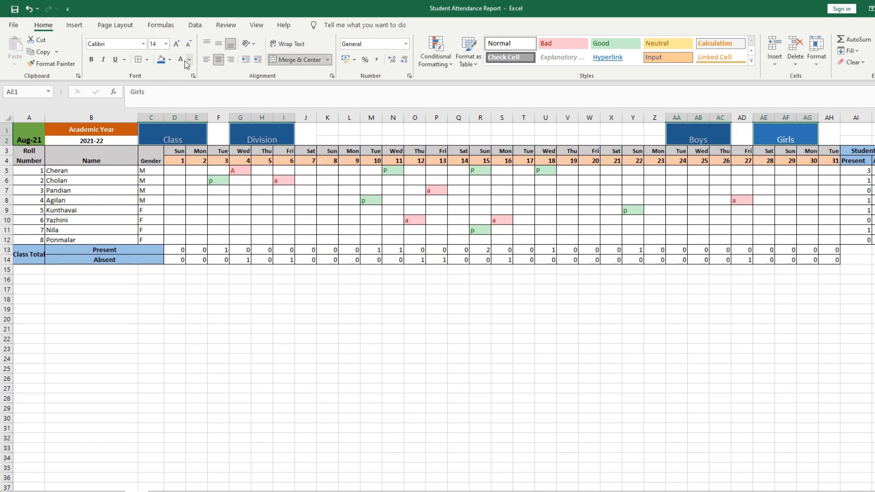
{"action": "left_click", "coordinate": [91, 60]}
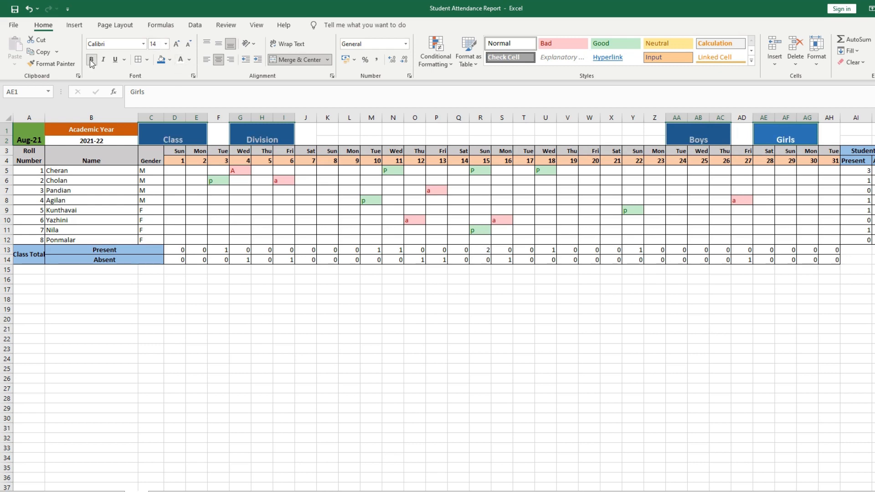
{"action": "left_click", "coordinate": [218, 45]}
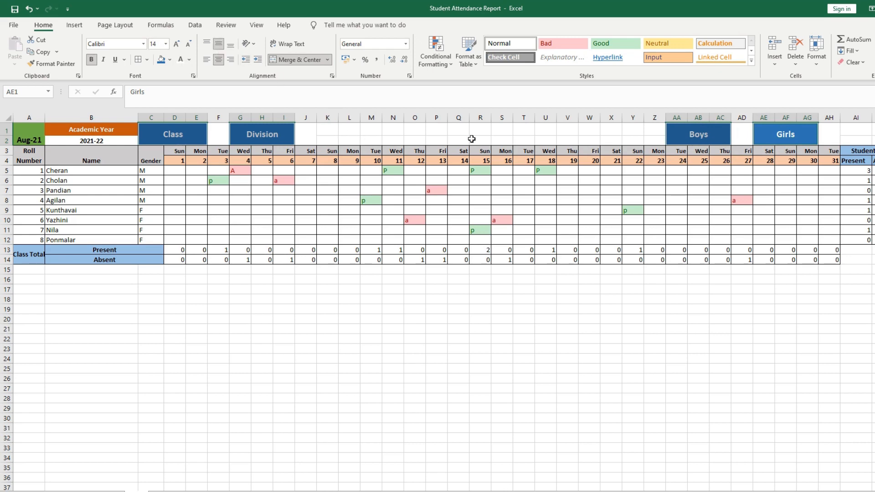
Step: Enter 5 as the class value in F1 and "D" as the division value in J1
{"action": "left_click", "coordinate": [223, 136]}
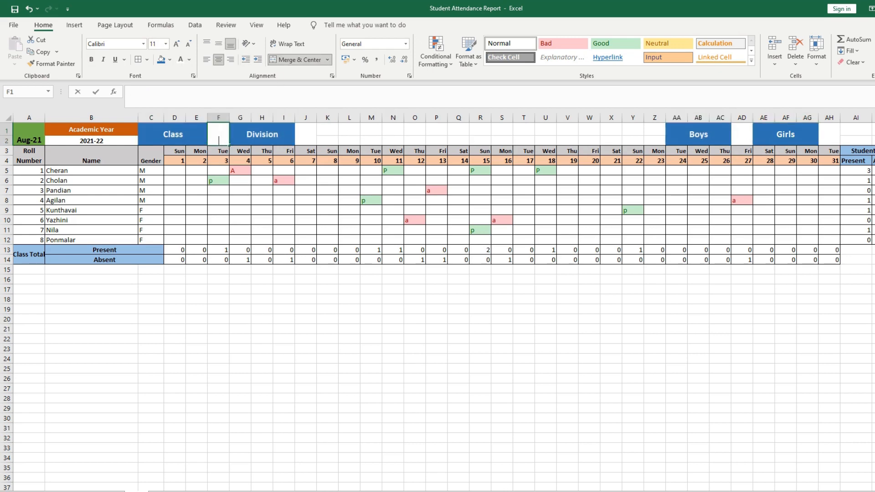
{"action": "double_click", "coordinate": [223, 136]}
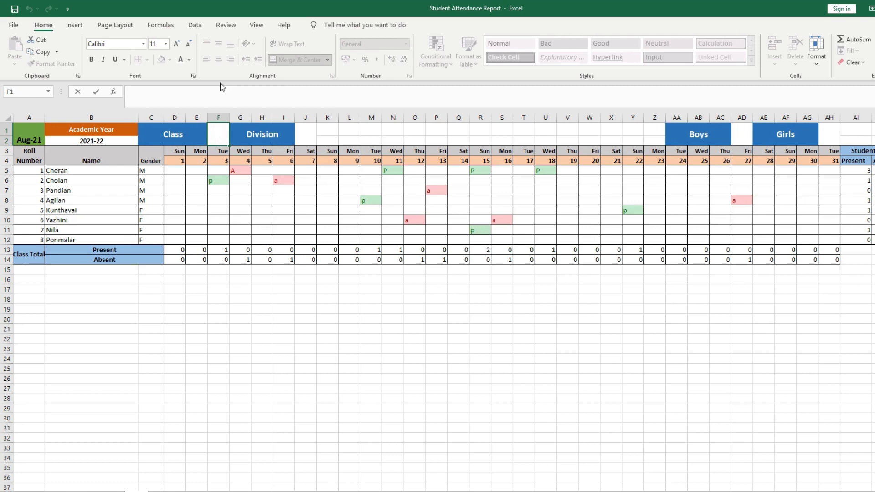
{"action": "type", "text": "5"}
{"action": "left_click", "coordinate": [303, 137]}
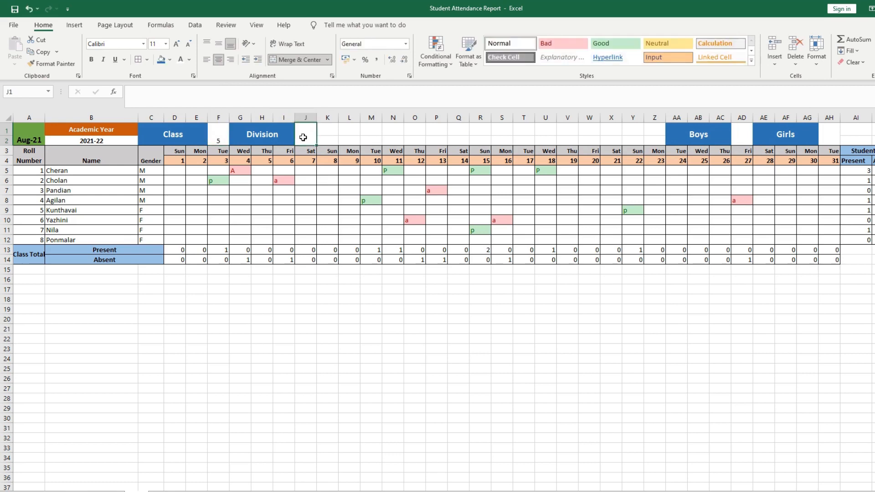
{"action": "type", "text": "D"}
{"action": "left_click", "coordinate": [214, 142]}
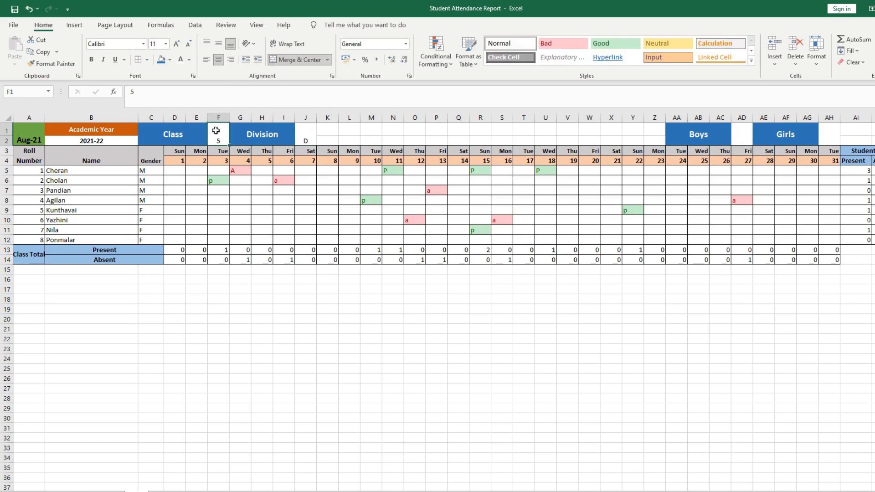
Step: Vertically center the class value in F1 and the division value in J1
{"action": "left_click", "coordinate": [305, 137]}
{"action": "left_click", "coordinate": [219, 45]}
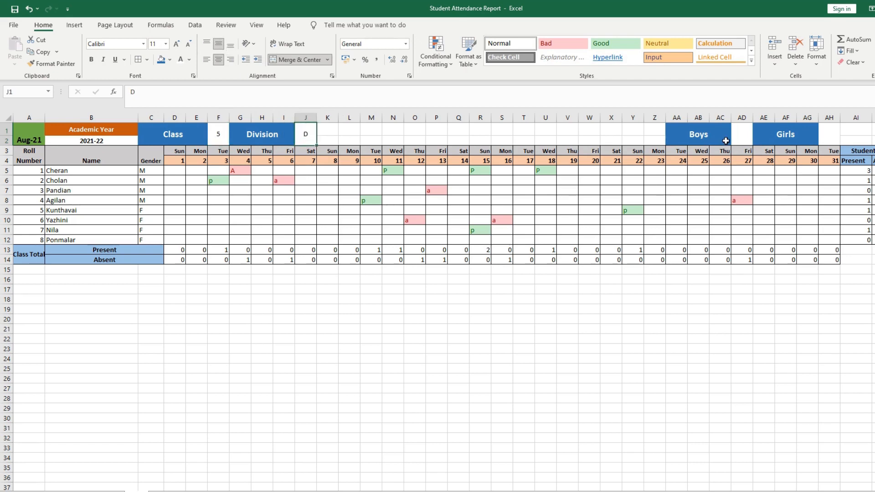
{"action": "left_click", "coordinate": [215, 132]}
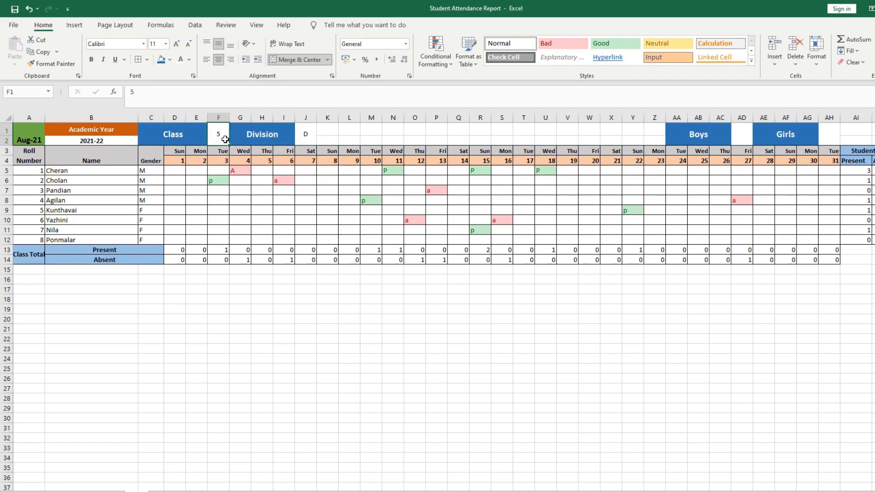
{"action": "left_click_drag", "start_coordinate": [303, 135], "coordinate": [305, 135]}
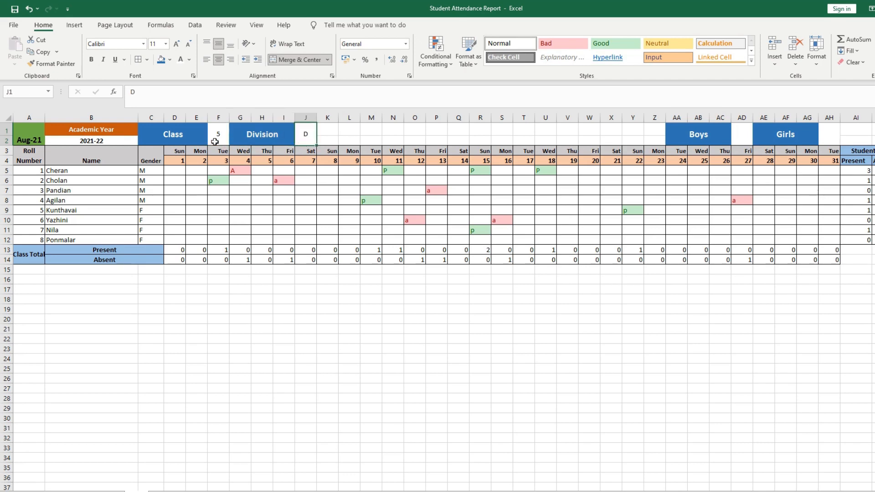
Step: Format the class value in F1 and the division value in J1 as larger, bold, dark red text
{"action": "left_click", "coordinate": [218, 134]}
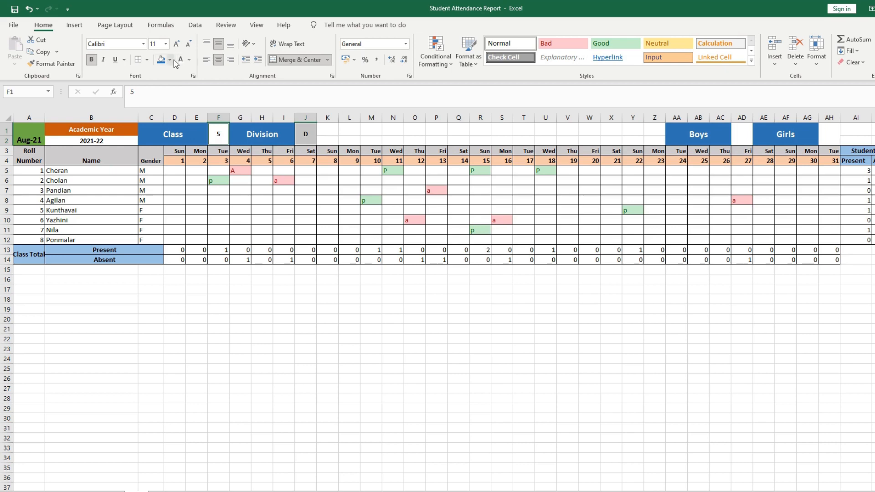
{"action": "left_click", "coordinate": [189, 60]}
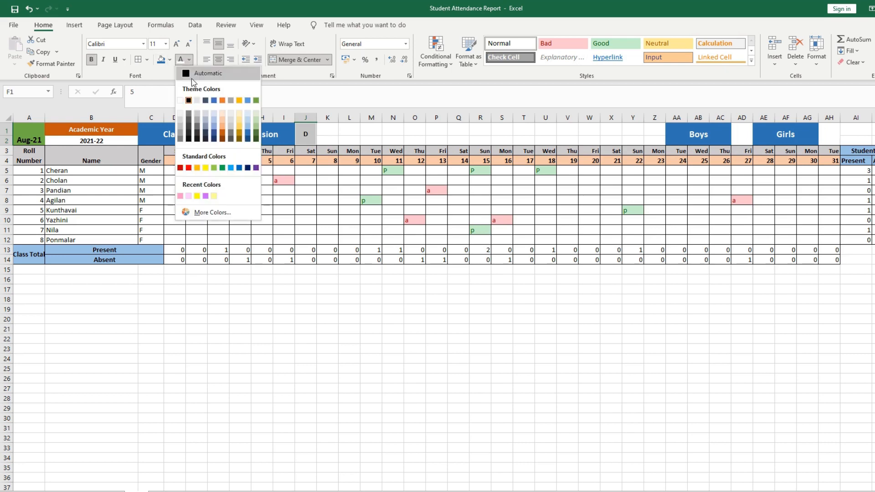
{"action": "left_click", "coordinate": [179, 166]}
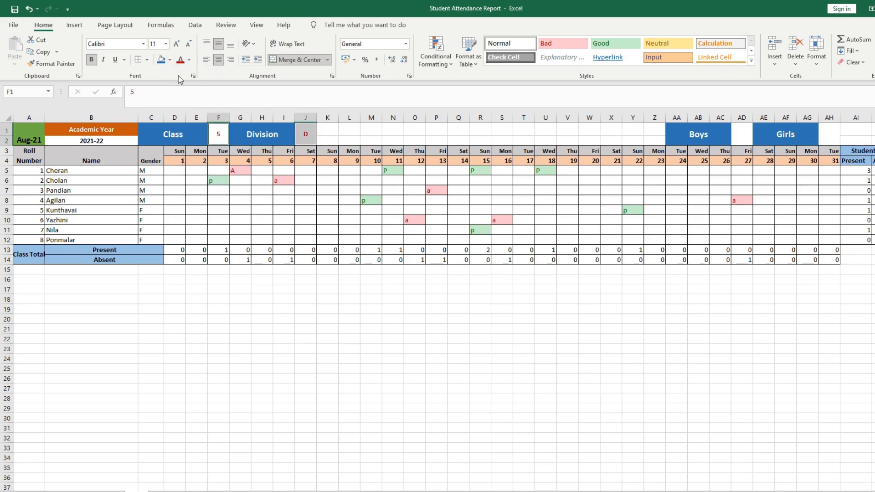
{"action": "left_click", "coordinate": [155, 44]}
{"action": "key", "text": "Return"}
Step: Enter =COUNTIF(C5:C12,"M") in AD1 to count the boys in the Gender column
{"action": "left_click", "coordinate": [746, 134]}
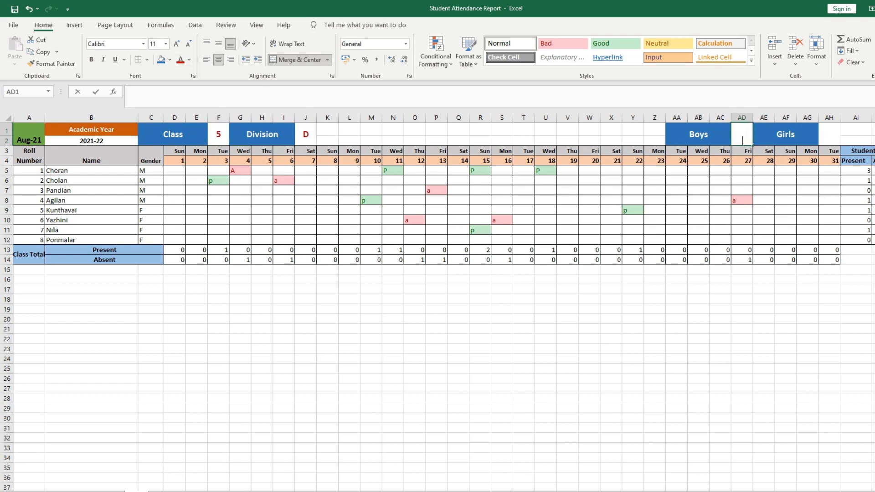
{"action": "double_click", "coordinate": [742, 140]}
{"action": "type", "text": "="}
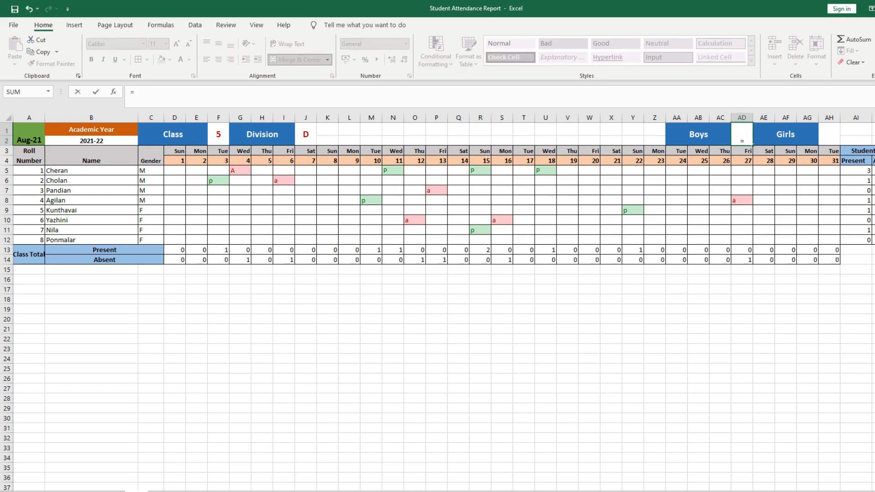
{"action": "type", "text": "counti"}
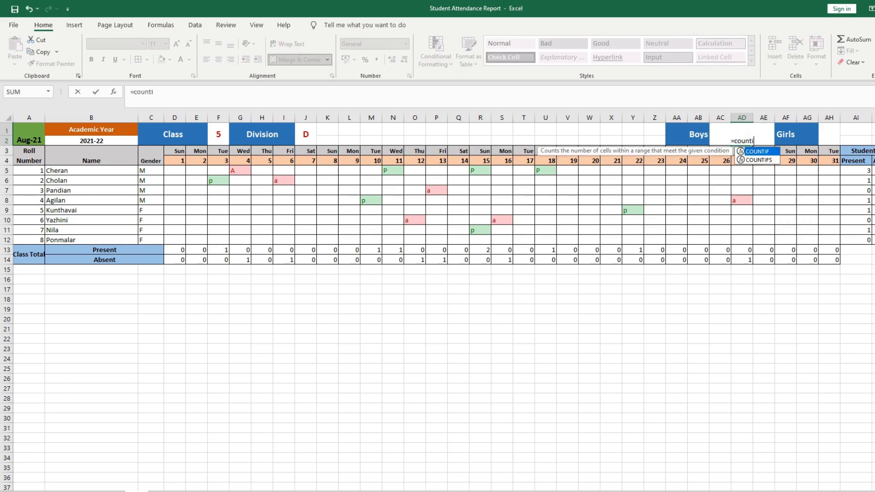
{"action": "type", "text": "f("}
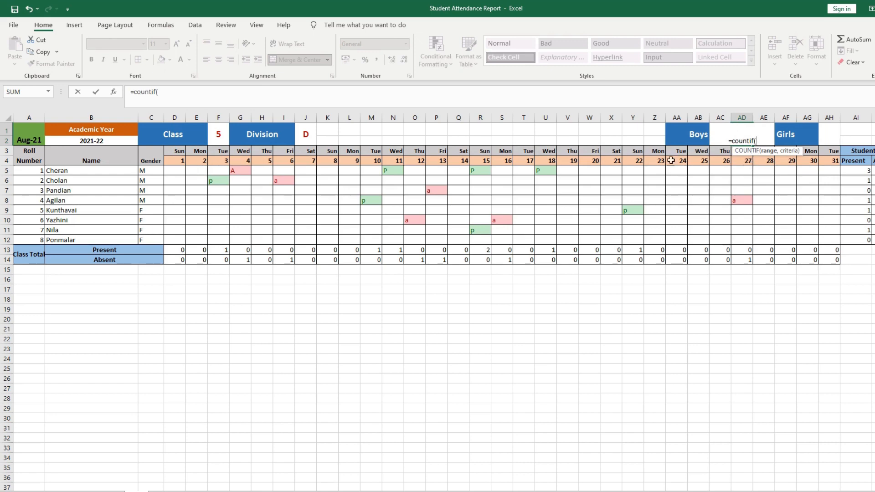
{"action": "left_click", "coordinate": [149, 169]}
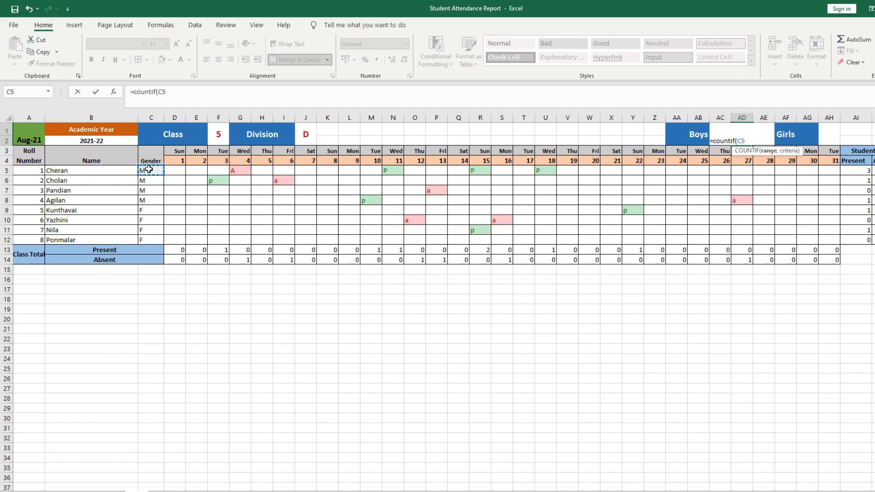
{"action": "left_click_drag", "start_coordinate": [149, 169], "coordinate": [153, 236]}
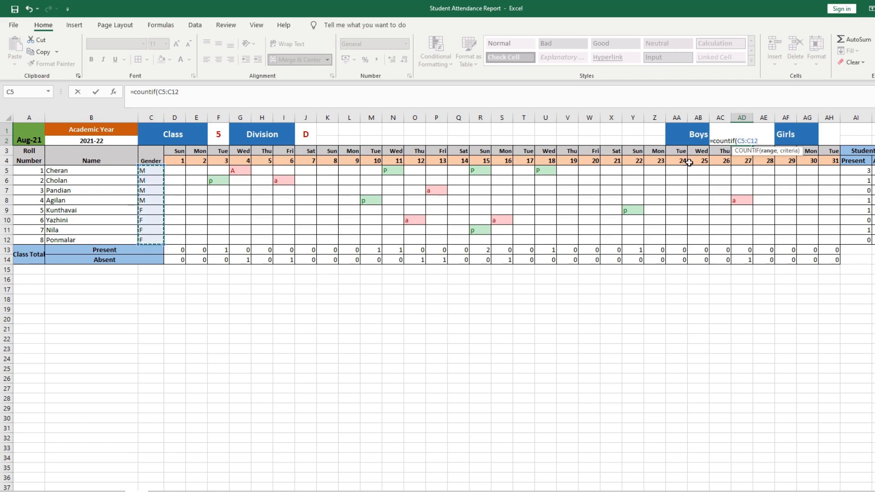
{"action": "type", "text": ",\"M"}
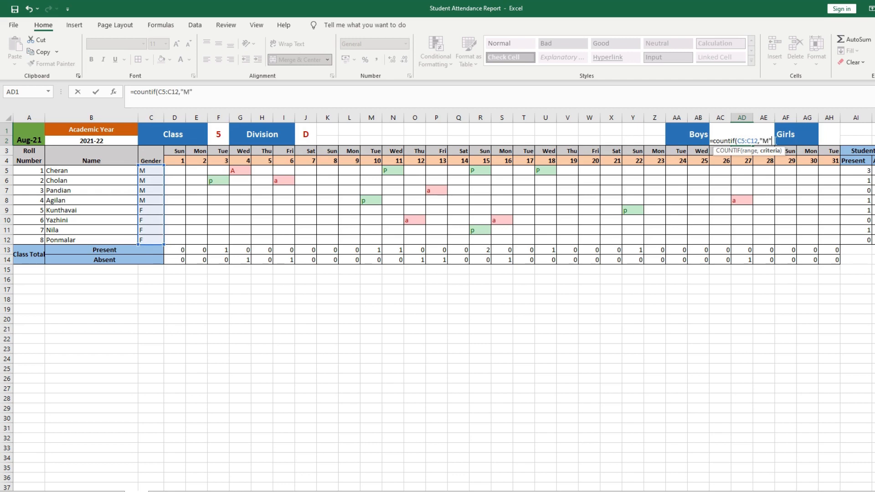
{"action": "type", "text": "\")"}
{"action": "key", "text": "Return"}
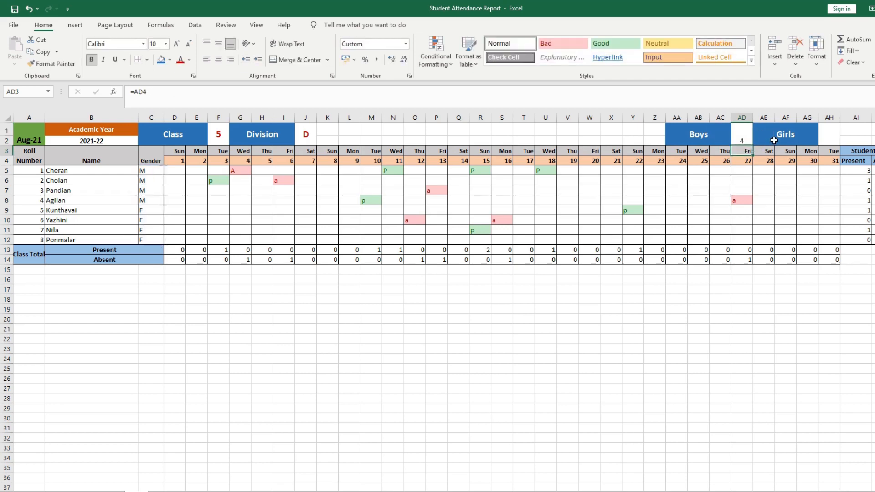
Step: Enter =COUNTIF(C5:C12,"F") in AH1 to count the girls in the Gender column
{"action": "left_click", "coordinate": [836, 136]}
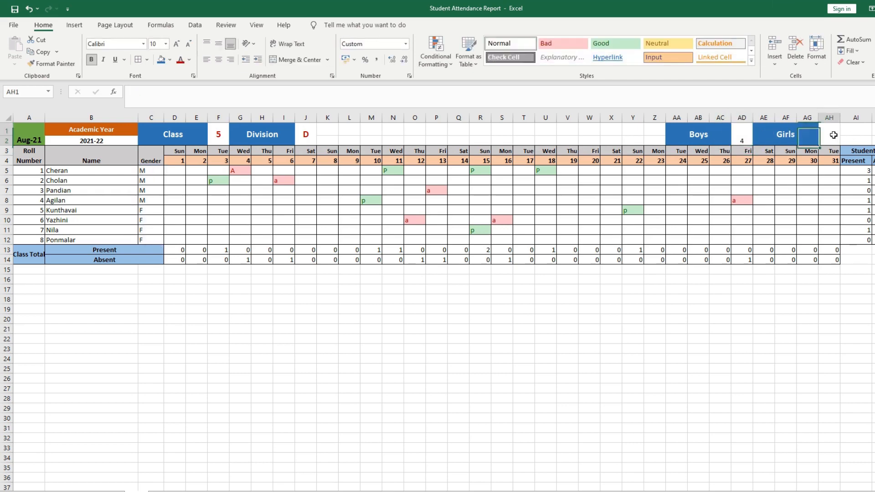
{"action": "type", "text": "=coun"}
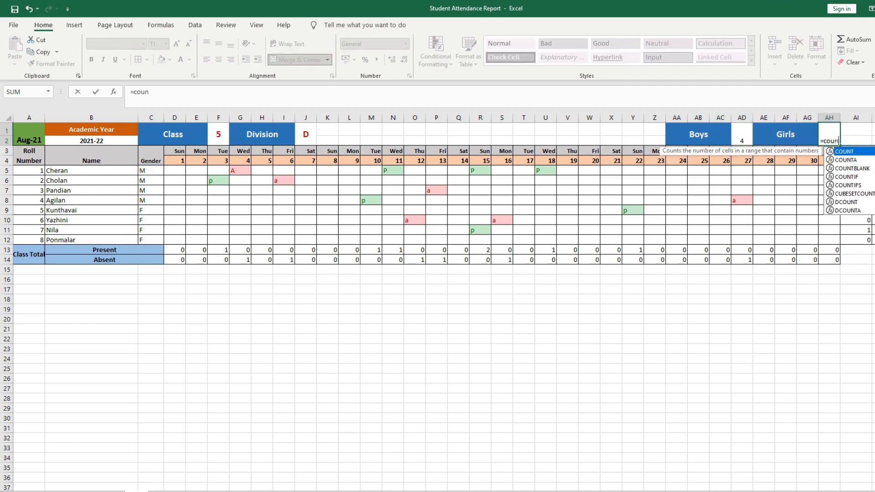
{"action": "type", "text": "tif("}
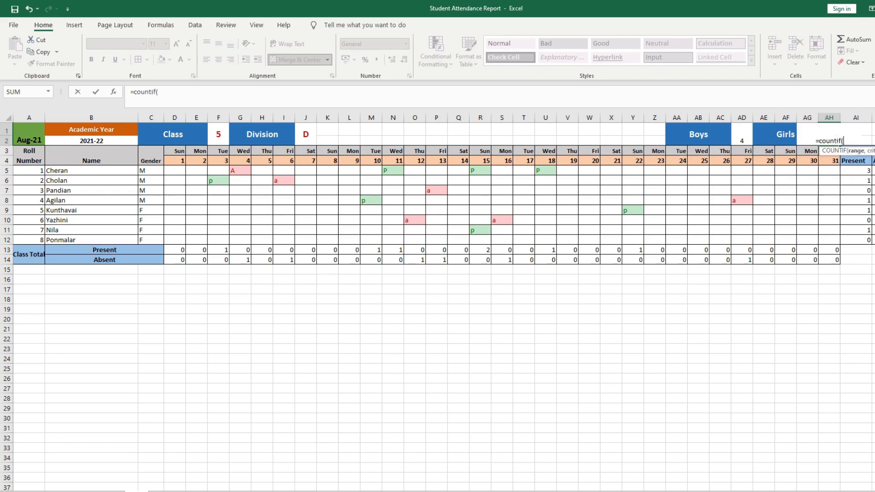
{"action": "left_click_drag", "start_coordinate": [145, 172], "coordinate": [148, 240]}
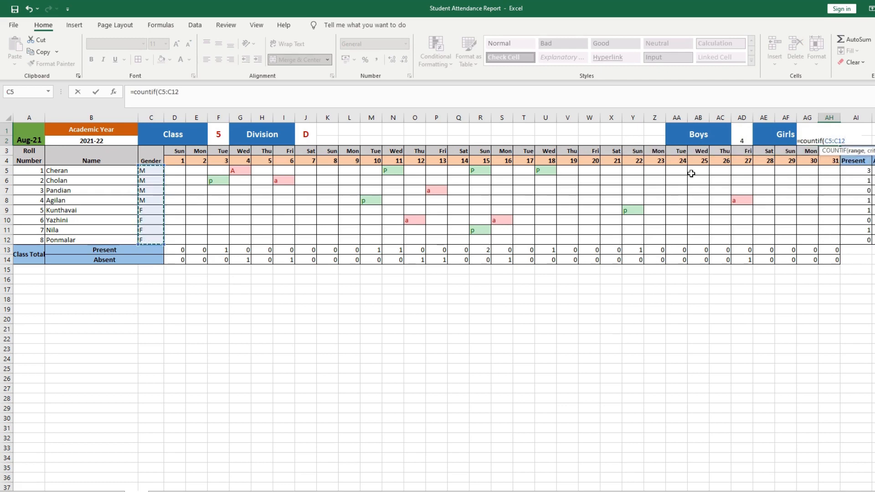
{"action": "type", "text": ","}
{"action": "key", "text": "ctrl+Return"}
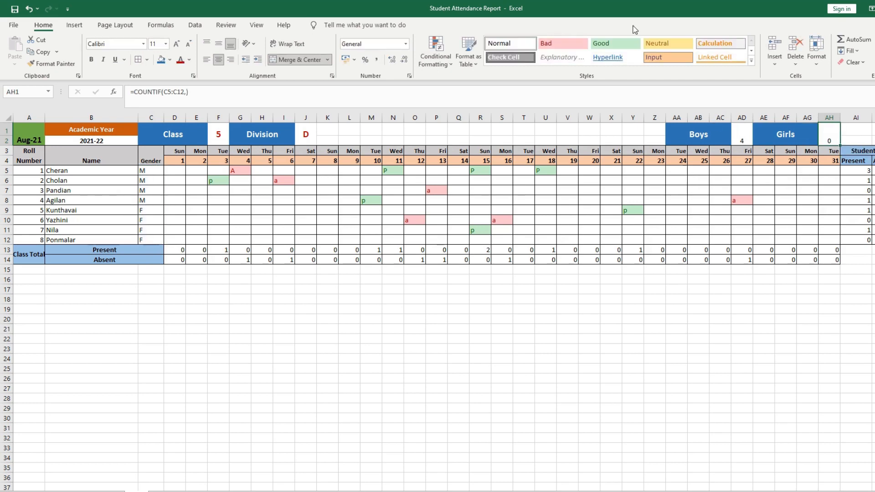
{"action": "key", "text": "F2"}
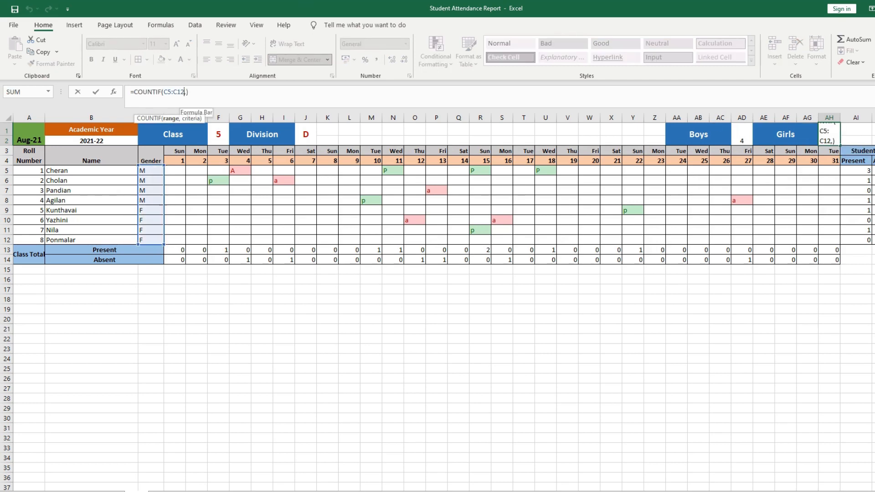
{"action": "key", "text": "Right"}
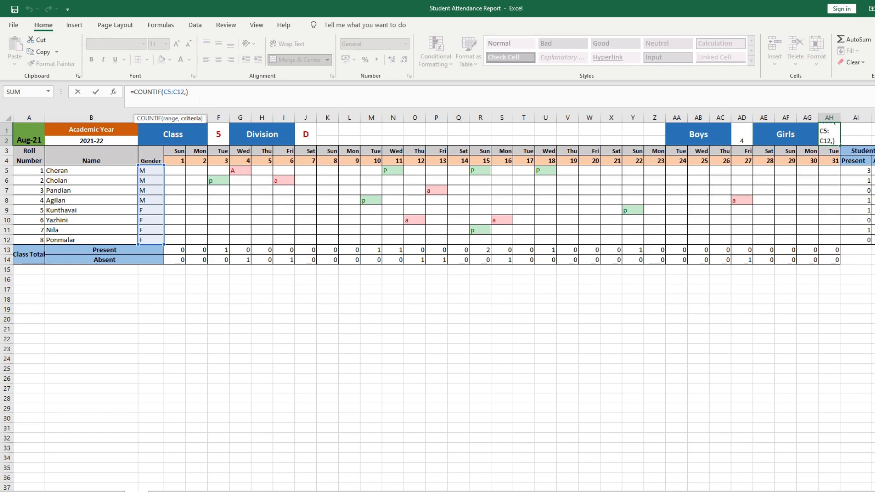
{"action": "type", "text": "\"F\""}
{"action": "key", "text": "Right"}
{"action": "key", "text": "Return"}
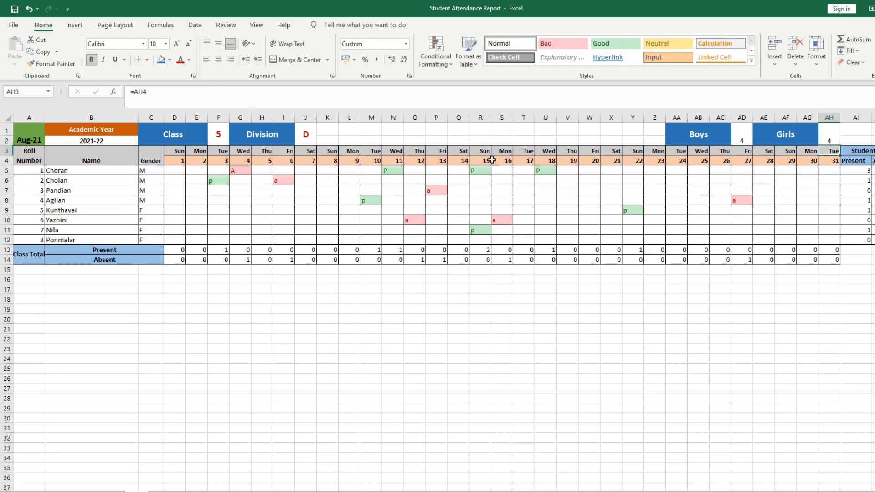
Step: Color the boys count in AD1 and the girls count in AH1 dark red
{"action": "left_click", "coordinate": [743, 136]}
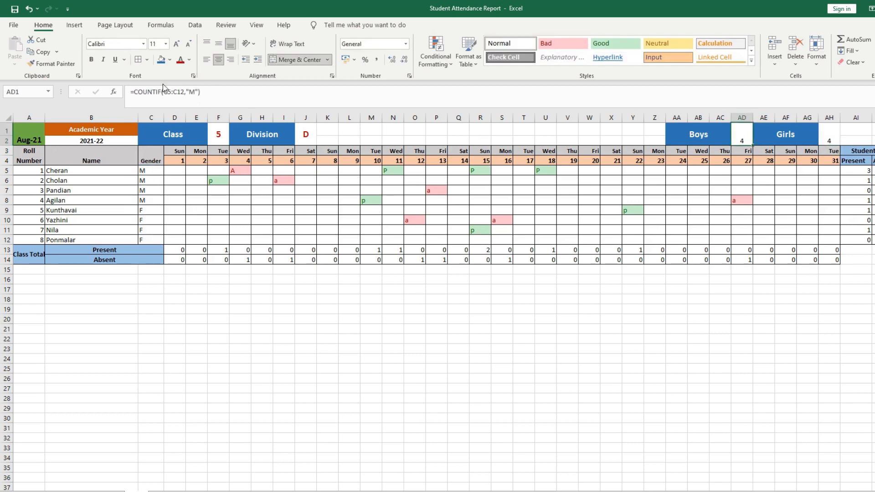
{"action": "left_click", "coordinate": [186, 64]}
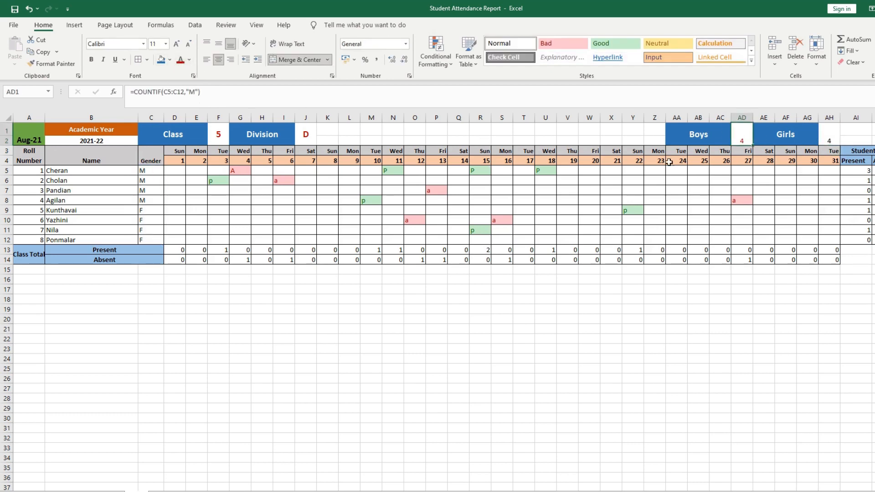
{"action": "left_click", "coordinate": [836, 138]}
{"action": "left_click", "coordinate": [181, 60]}
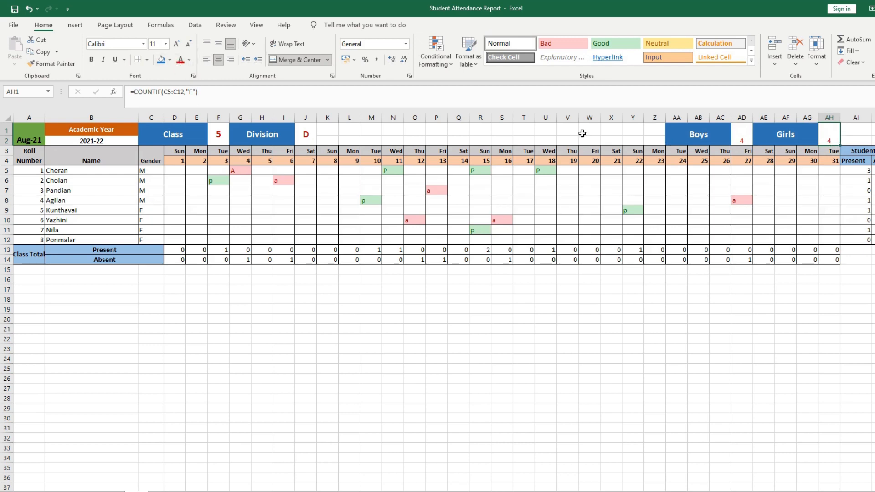
Step: Enlarge the font of the boys and girls counts in AD1 and AH1 and make them bold
{"action": "left_click", "coordinate": [741, 135]}
{"action": "left_click", "coordinate": [836, 135], "text": "shift"}
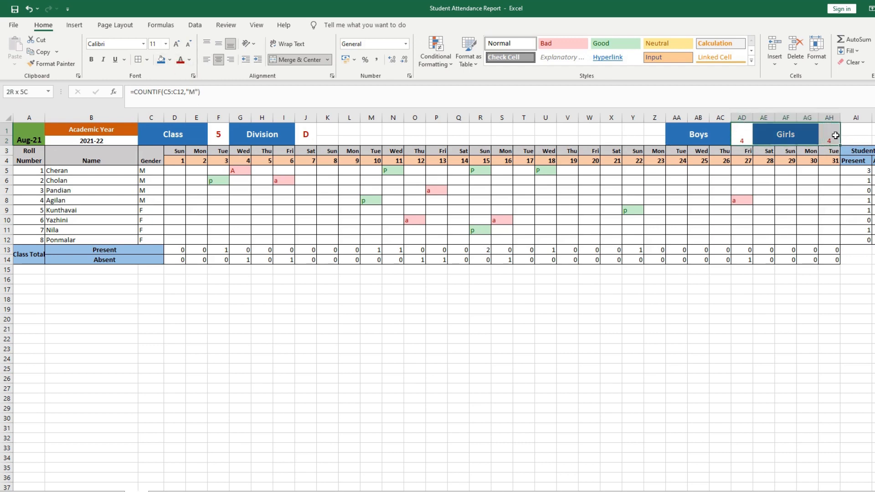
{"action": "left_click", "coordinate": [828, 138]}
{"action": "left_click", "coordinate": [742, 137], "text": "ctrl"}
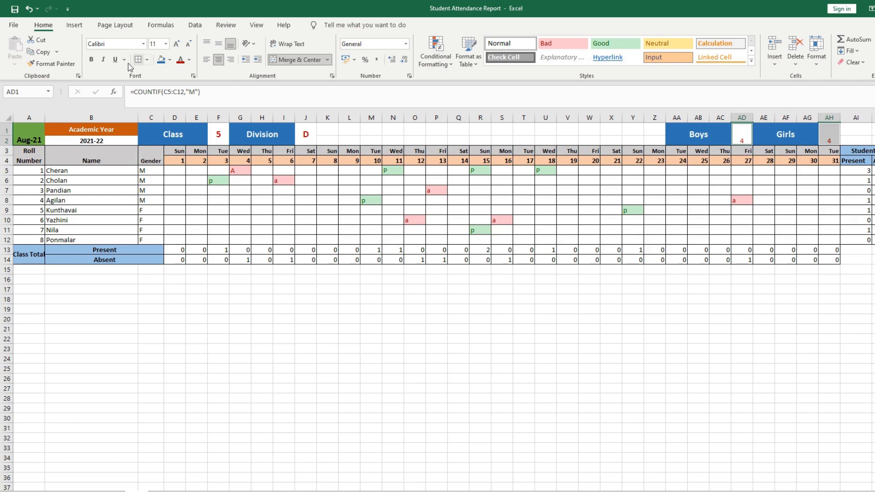
{"action": "left_click", "coordinate": [155, 44]}
{"action": "key", "text": "Return"}
{"action": "left_click", "coordinate": [93, 59]}
{"action": "left_click", "coordinate": [610, 130]}
Step: Apply all borders to the title rows across A1:AH2
{"action": "left_click", "coordinate": [860, 139]}
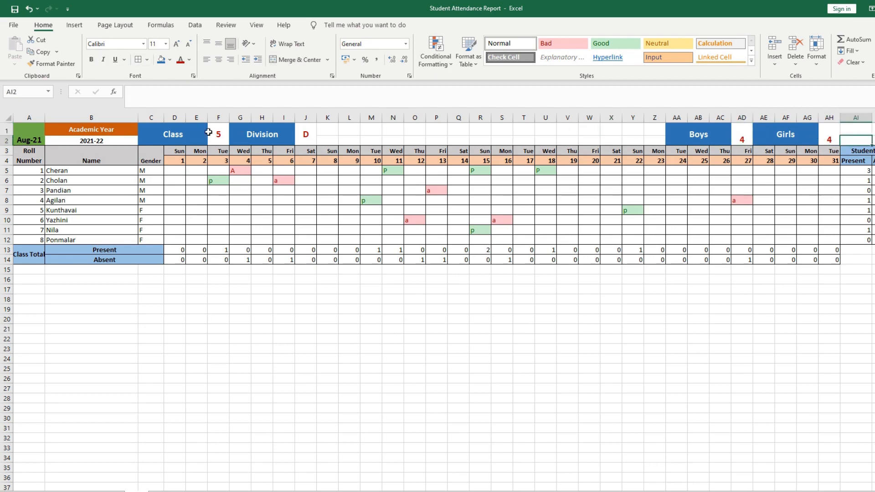
{"action": "left_click_drag", "start_coordinate": [20, 132], "coordinate": [833, 135]}
{"action": "left_click", "coordinate": [139, 60]}
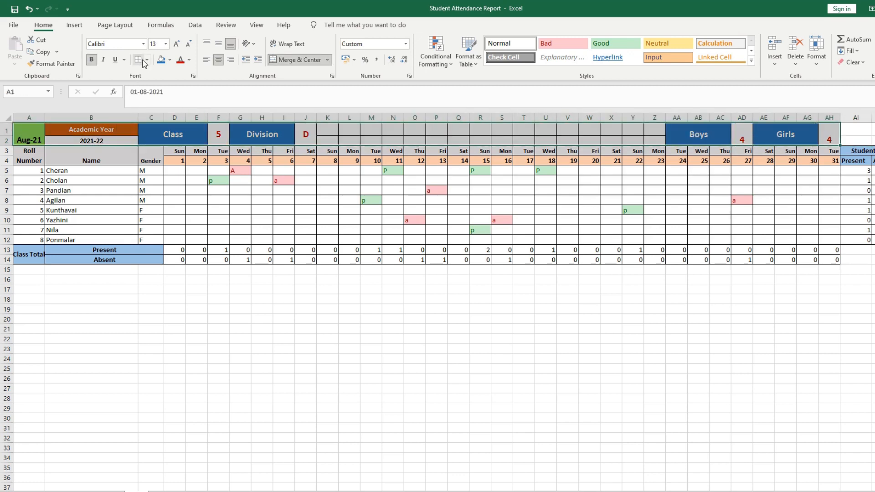
Step: Merge and center K1:Z2 and enter the title "Monthly Student Attendance Form" in it
{"action": "left_click_drag", "start_coordinate": [339, 130], "coordinate": [655, 139]}
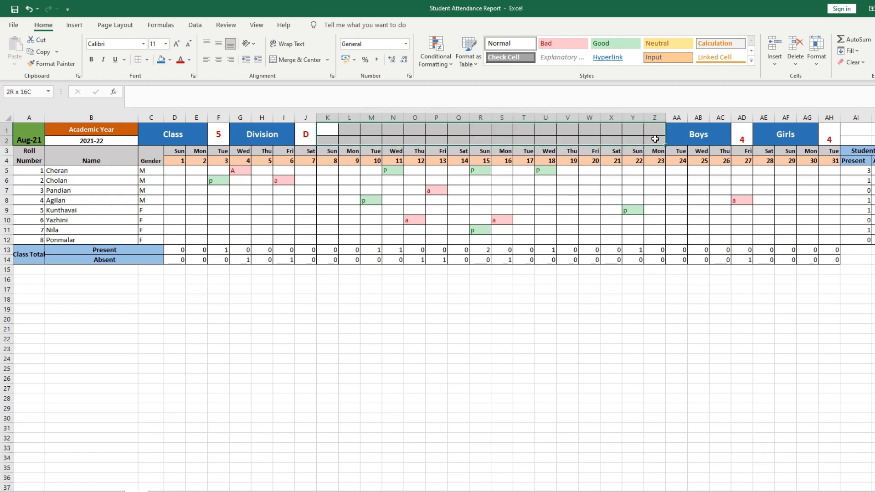
{"action": "left_click", "coordinate": [299, 60]}
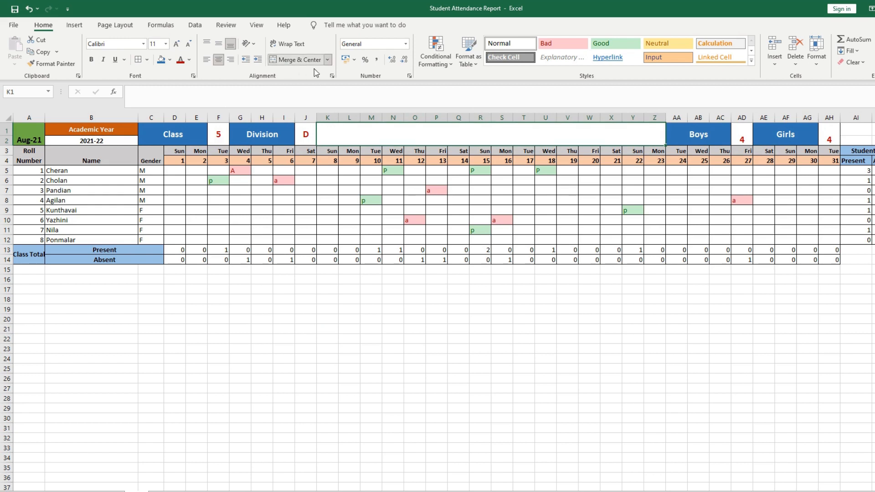
{"action": "double_click", "coordinate": [481, 130]}
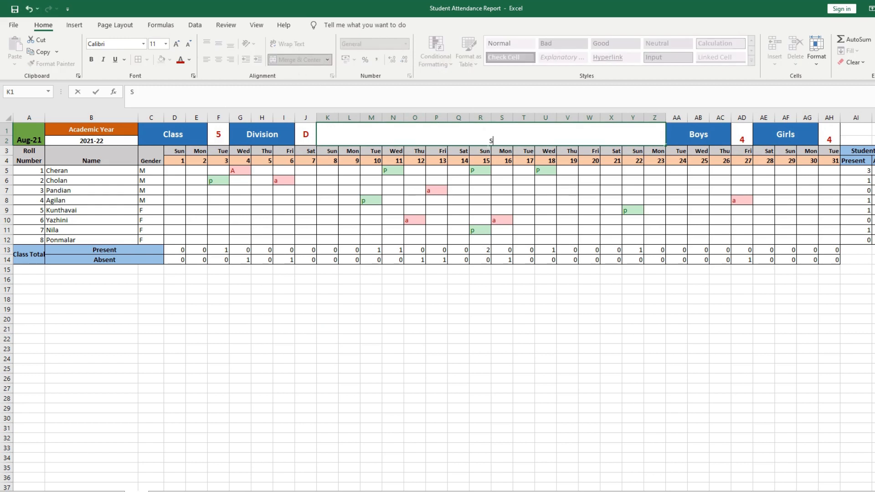
{"action": "type", "text": "Monthlu"}
{"action": "key", "text": "BackSpace"}
{"action": "type", "text": "y Student Atte"}
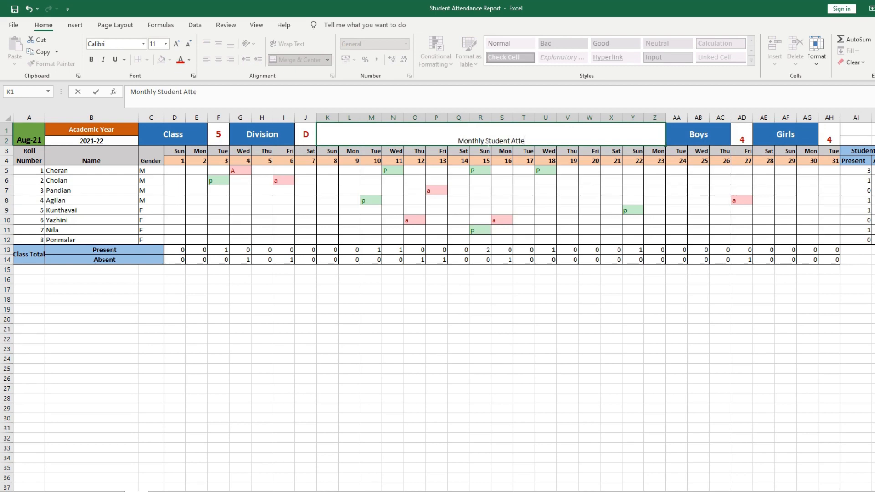
{"action": "type", "text": "ndance"}
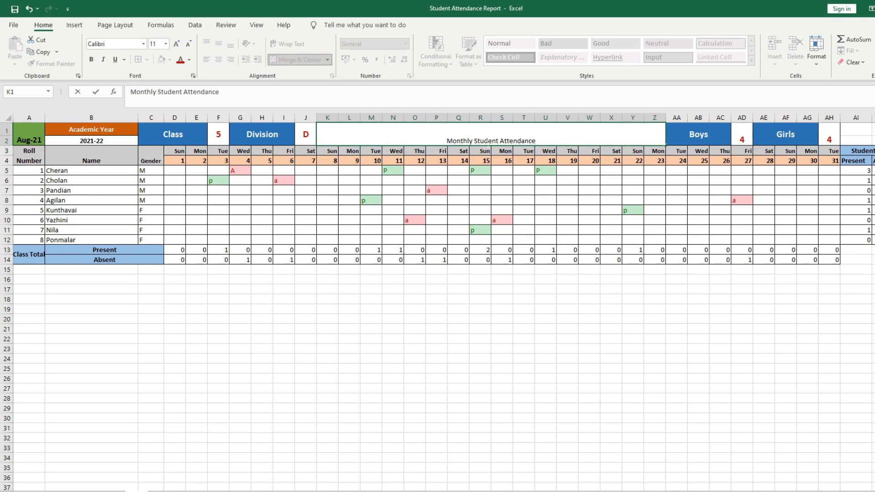
{"action": "type", "text": " Form"}
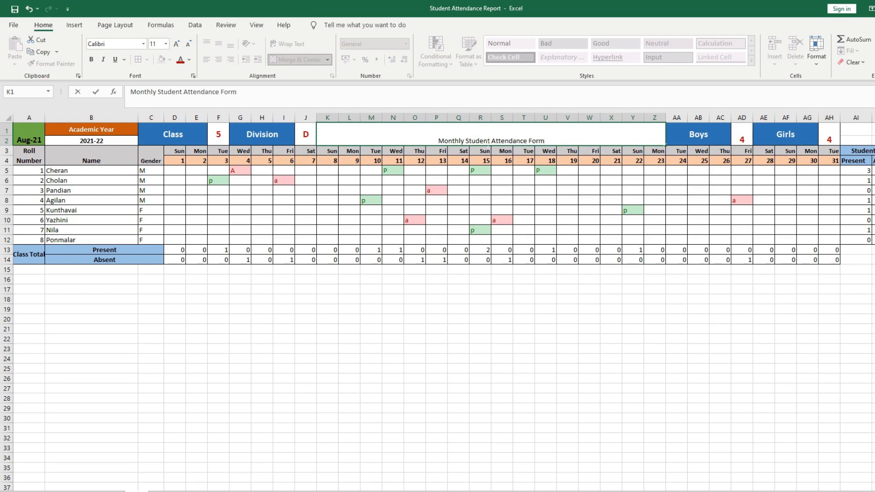
{"action": "left_click", "coordinate": [503, 199]}
Step: Make the title in K1 bold at font size 14 and align it vertically to the middle
{"action": "left_click", "coordinate": [484, 134]}
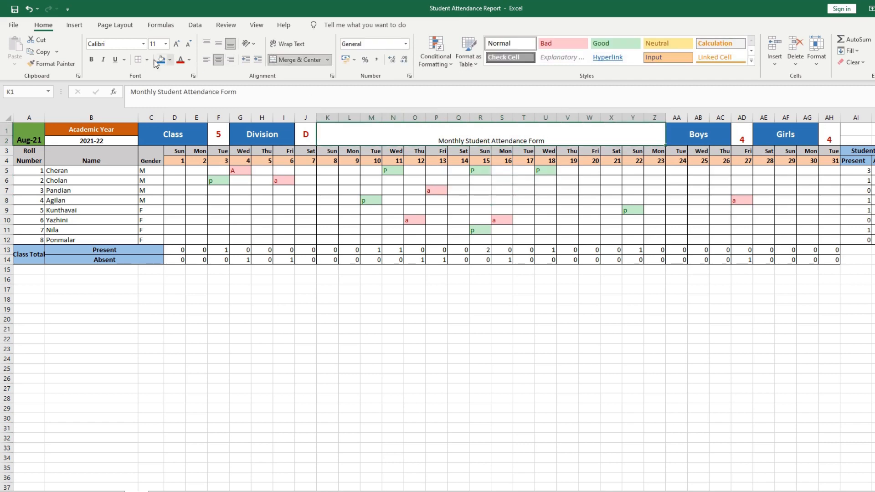
{"action": "left_click", "coordinate": [93, 60]}
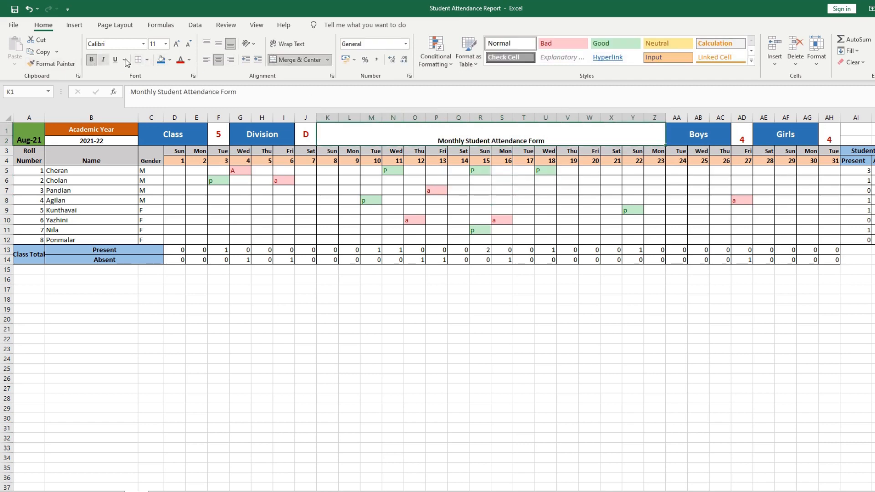
{"action": "left_click", "coordinate": [155, 44]}
{"action": "key", "text": "Return"}
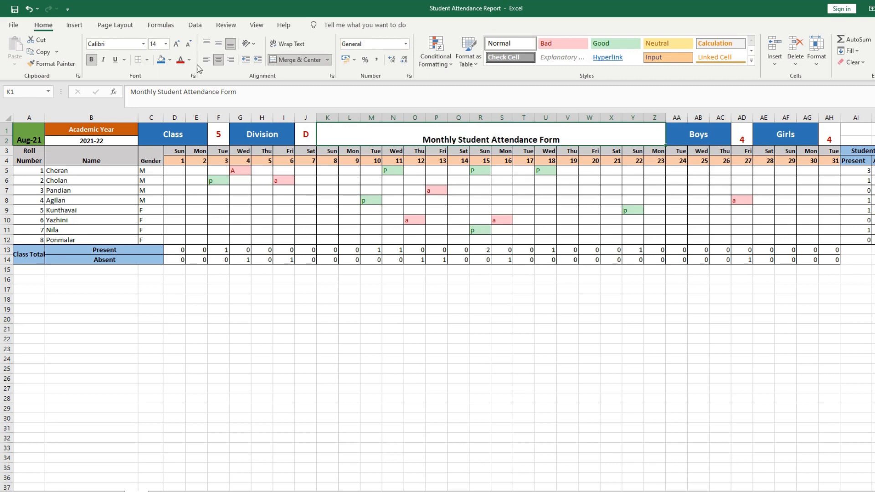
{"action": "left_click", "coordinate": [219, 45]}
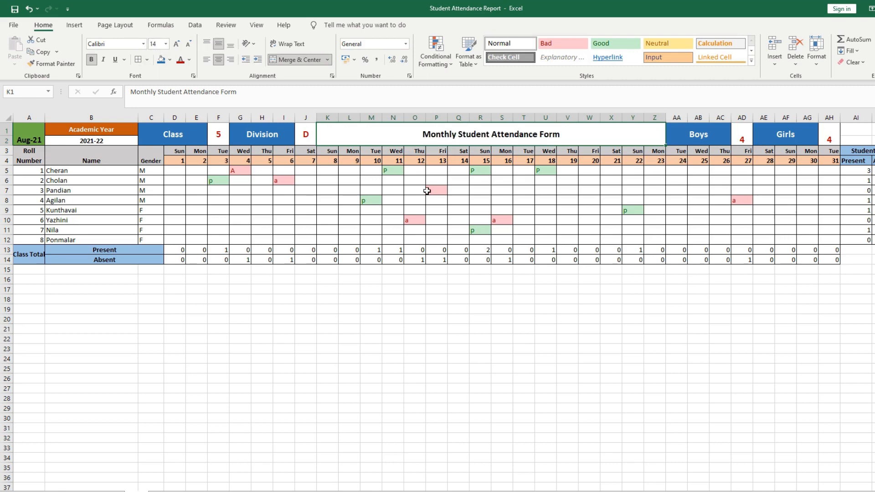
Step: Fill the merged title cell K1 with the lightest blue theme color
{"action": "left_click", "coordinate": [170, 60]}
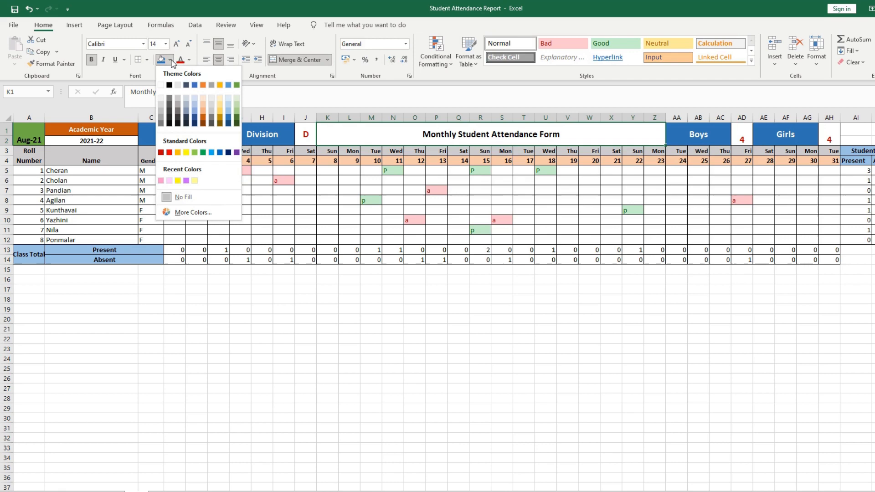
{"action": "left_click", "coordinate": [230, 99]}
{"action": "left_click", "coordinate": [319, 328]}
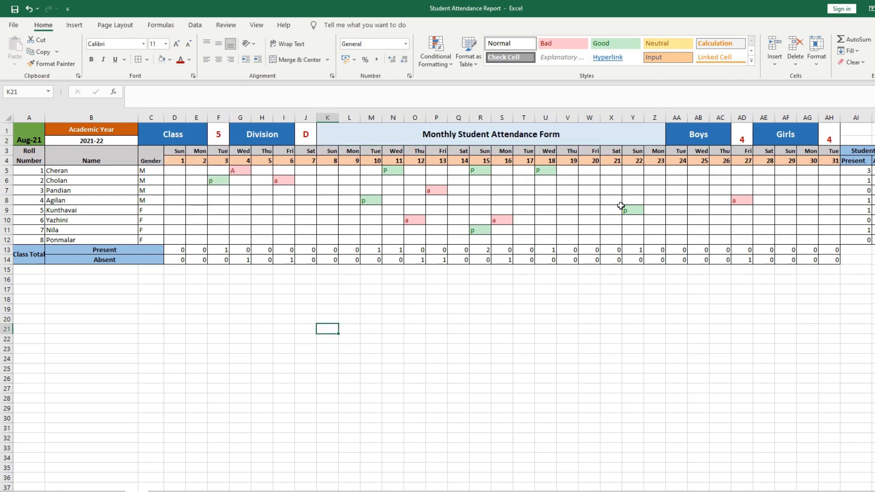
Step: Align the boys count in AD1 and the girls count in AH1 vertically to the middle
{"action": "left_click", "coordinate": [748, 137]}
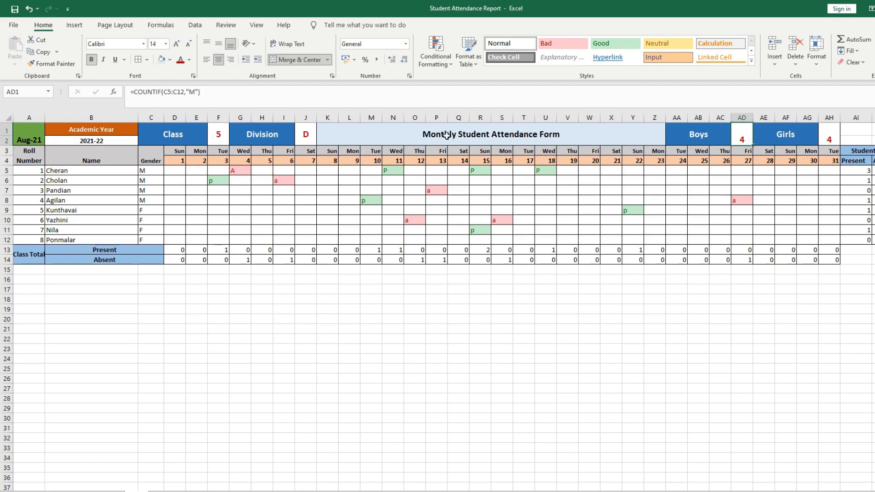
{"action": "left_click", "coordinate": [219, 44]}
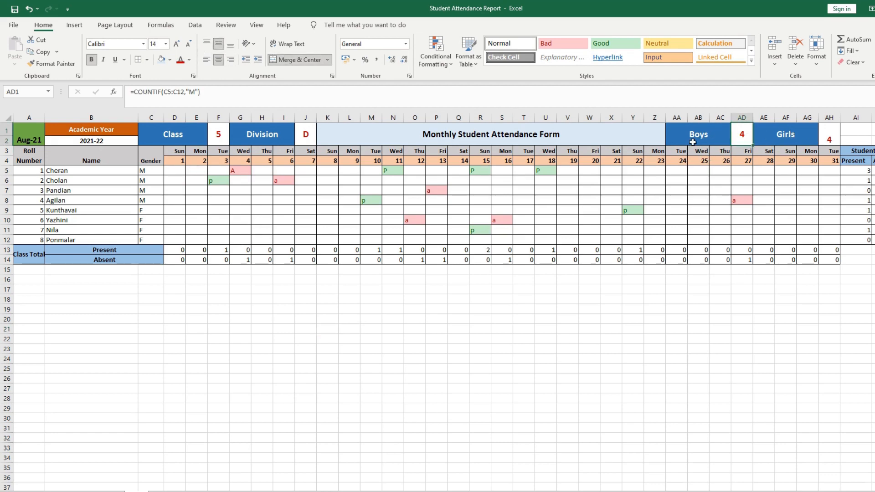
{"action": "left_click", "coordinate": [830, 137]}
{"action": "left_click", "coordinate": [219, 45]}
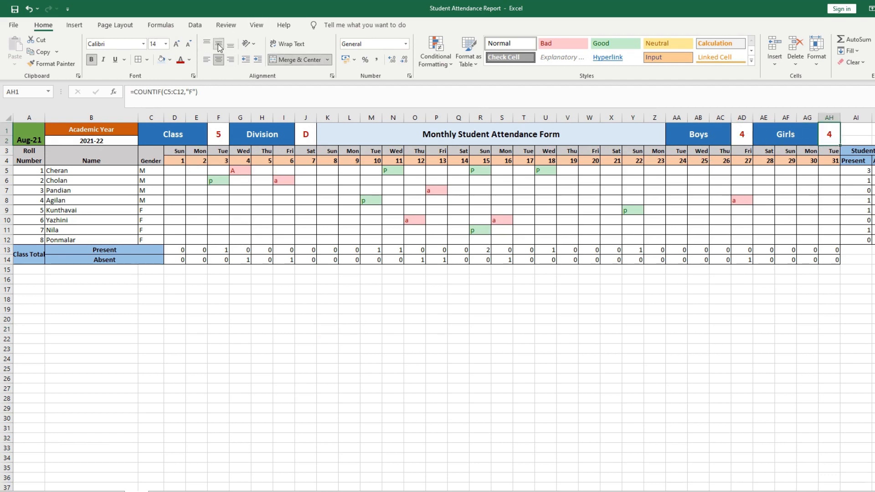
{"action": "left_click", "coordinate": [355, 350]}
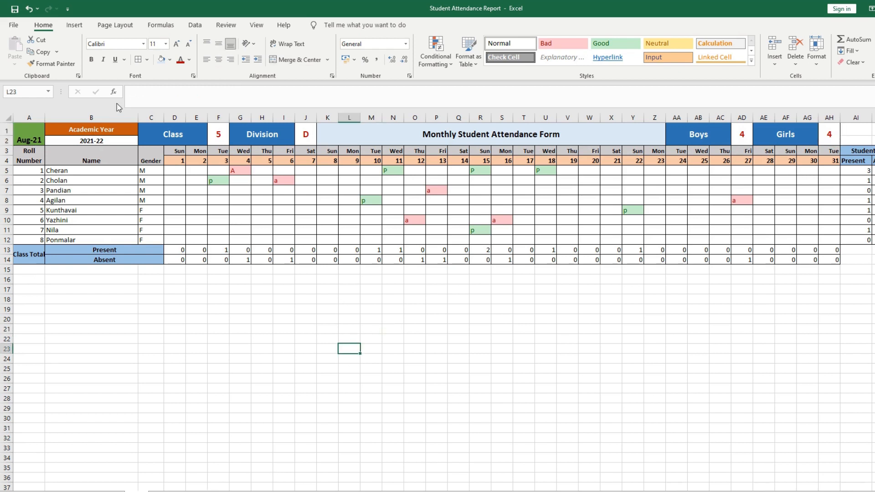
Step: Narrow the Name column slightly and clear the attendance mark in Y9 under Sunday the 22nd
{"action": "left_click_drag", "start_coordinate": [135, 118], "coordinate": [135, 123]}
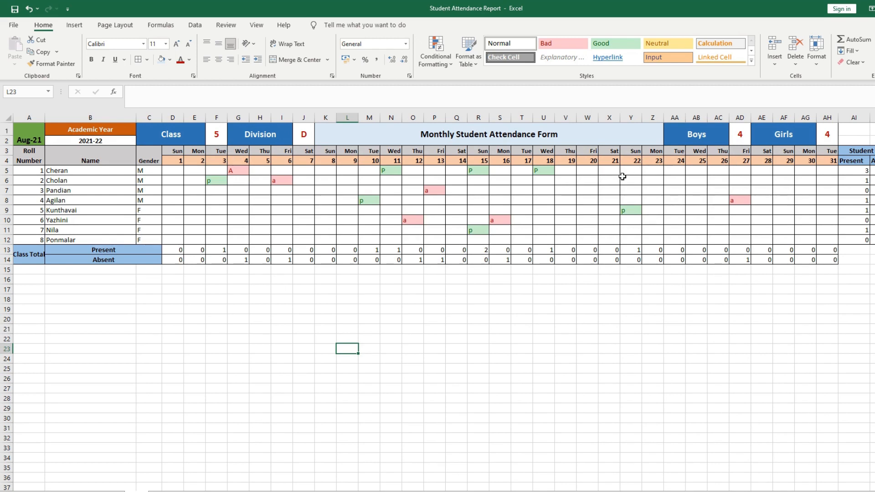
{"action": "left_click_drag", "start_coordinate": [612, 169], "coordinate": [614, 239]}
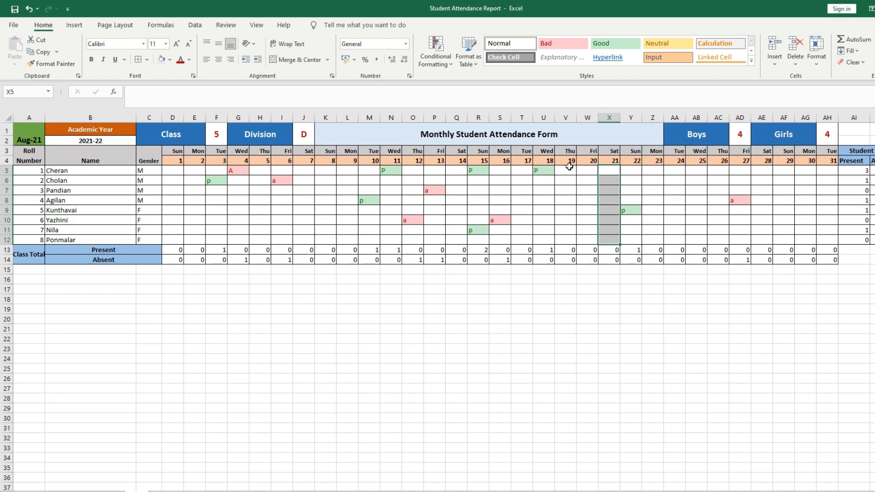
{"action": "left_click", "coordinate": [631, 209]}
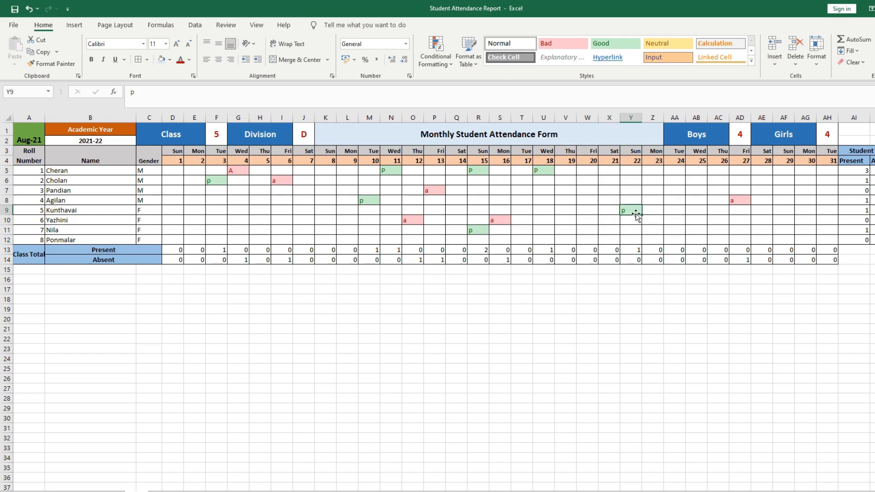
{"action": "key", "text": "Delete"}
Step: Merge and center D5:D12 under Sunday the 1st and enter WEEKEND HOLIDAY in it
{"action": "left_click_drag", "start_coordinate": [176, 172], "coordinate": [175, 240]}
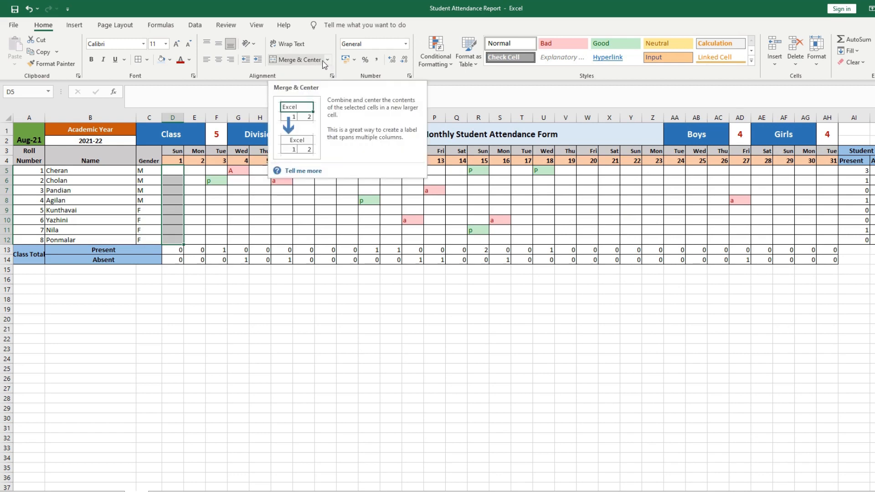
{"action": "left_click", "coordinate": [308, 61]}
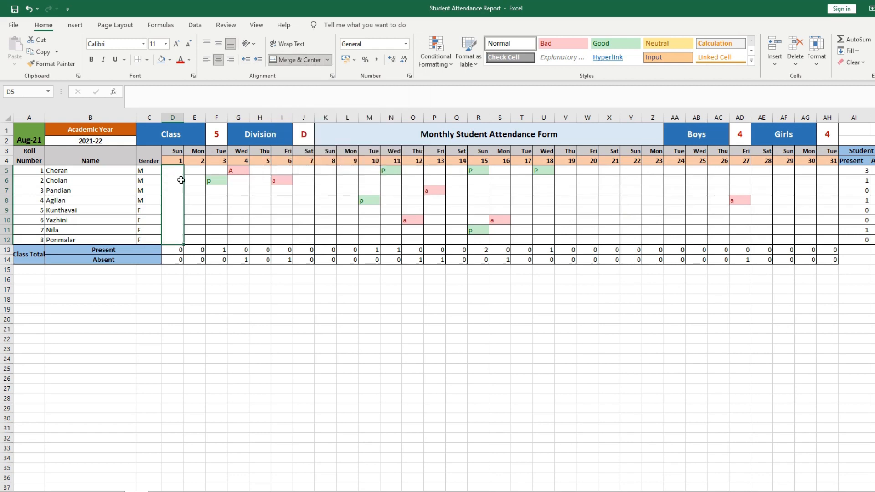
{"action": "double_click", "coordinate": [176, 195]}
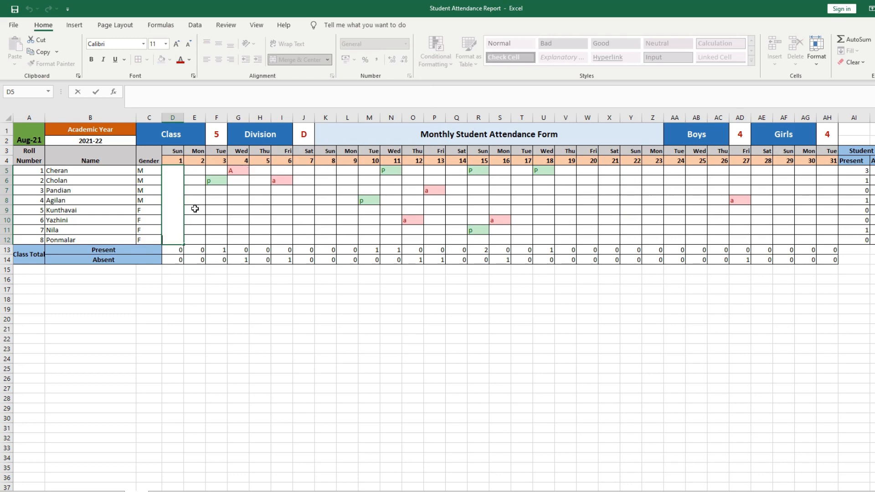
{"action": "type", "text": "WEEKEND HOLIDAY"}
{"action": "key", "text": "Return"}
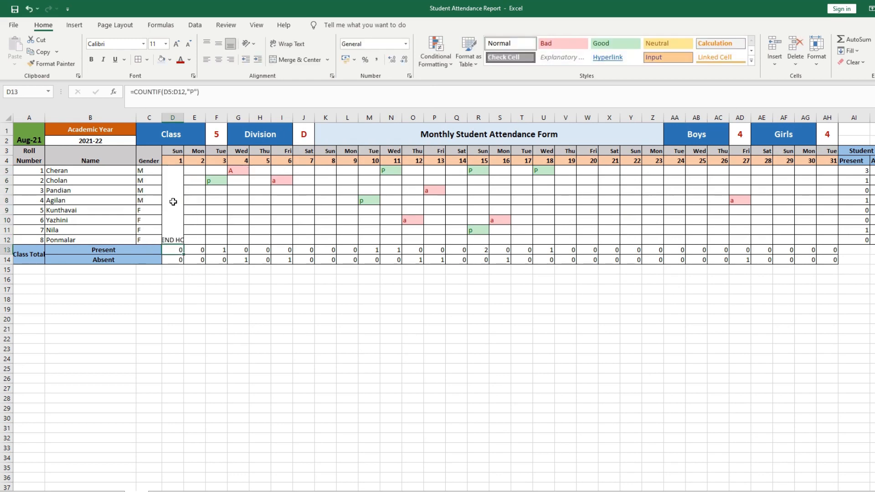
Step: Set the text orientation of the WEEKEND HOLIDAY cell D5 to 90 degrees
{"action": "left_click", "coordinate": [176, 195]}
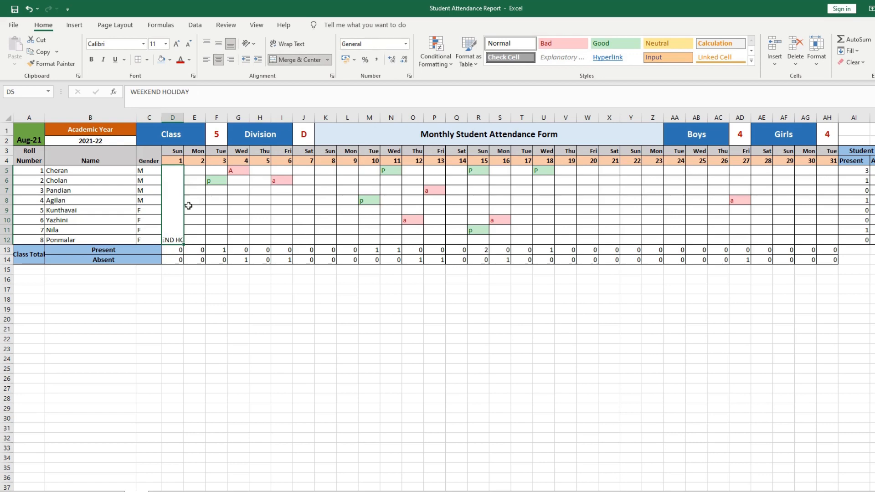
{"action": "right_click", "coordinate": [171, 201]}
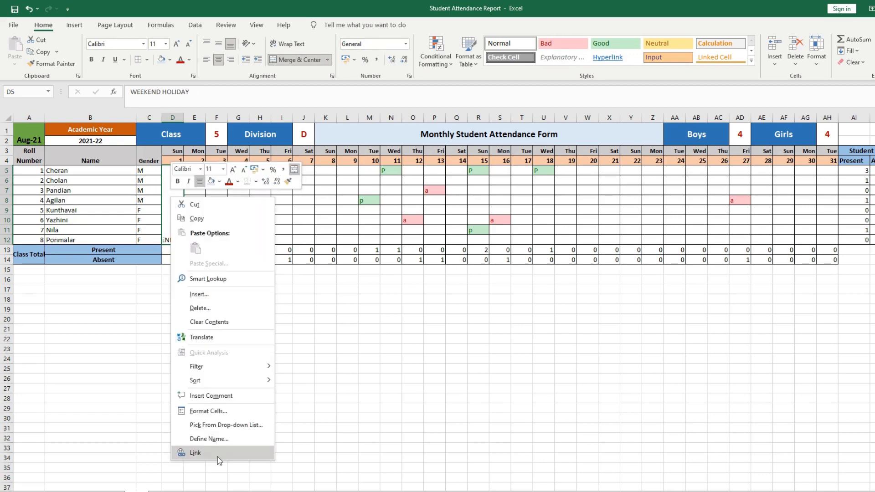
{"action": "left_click", "coordinate": [204, 408]}
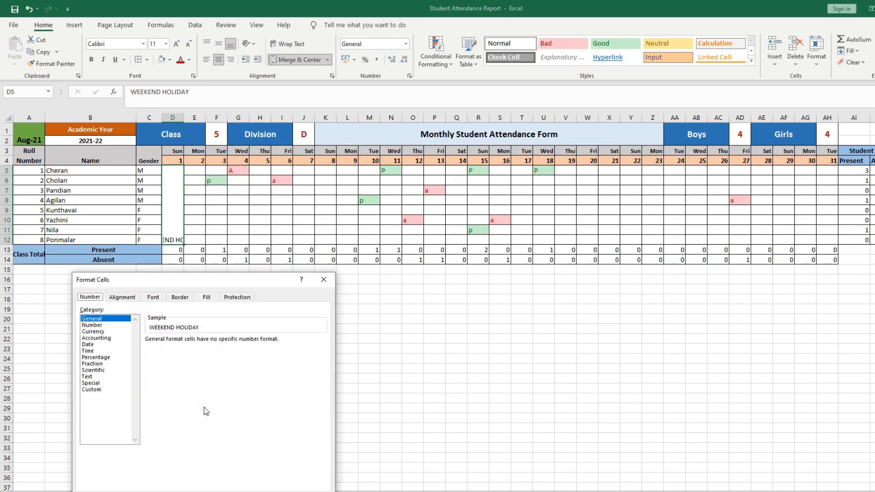
{"action": "left_click", "coordinate": [123, 297]}
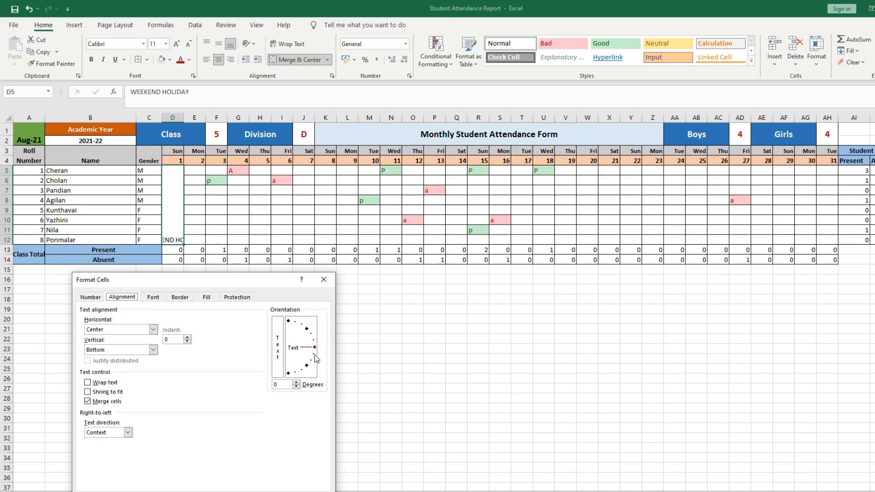
{"action": "left_click", "coordinate": [296, 387]}
{"action": "type", "text": "90"}
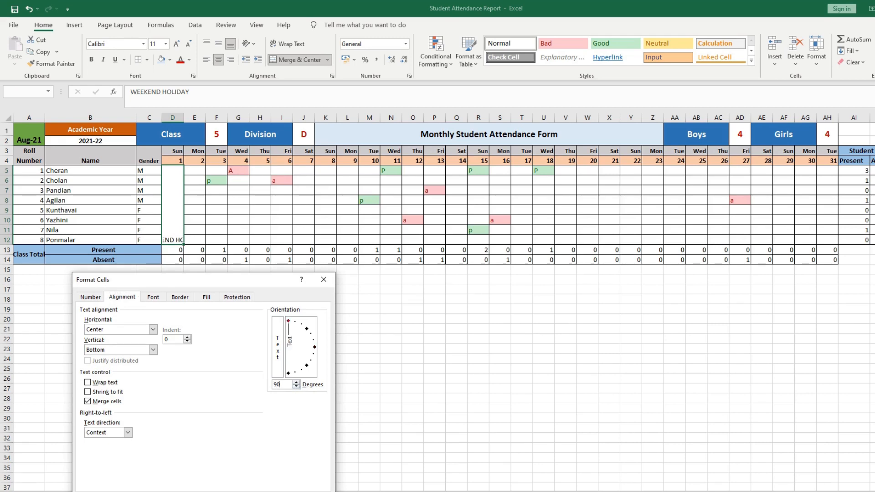
{"action": "key", "text": "Return"}
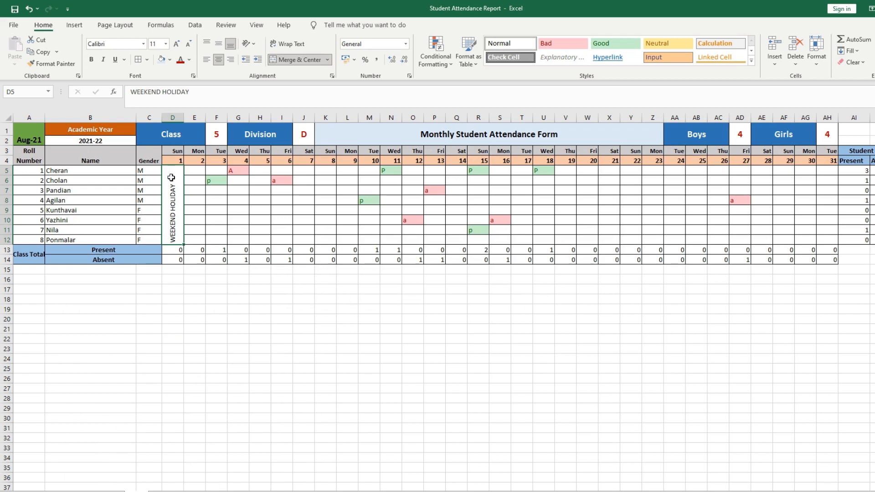
Step: Format the WEEKEND HOLIDAY text in D5 as middle-aligned, bold and gray, and copy the cell to all other Saturday and Sunday columns
{"action": "left_click", "coordinate": [220, 45]}
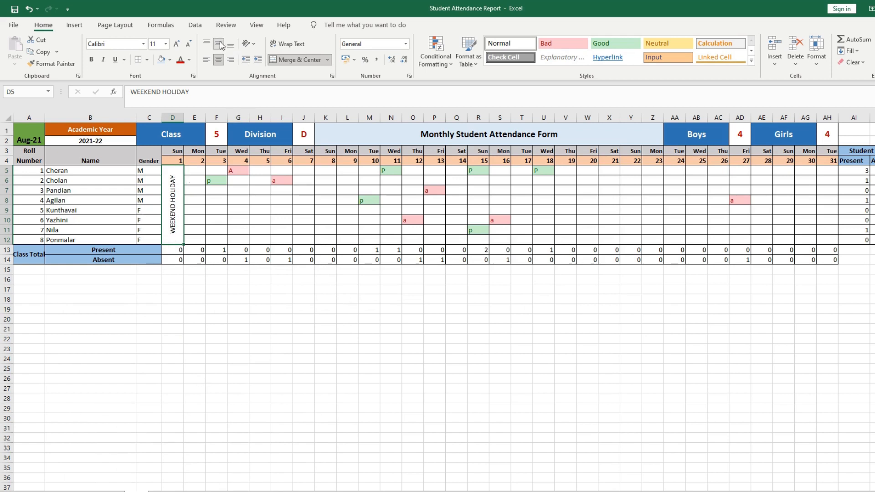
{"action": "left_click", "coordinate": [91, 60]}
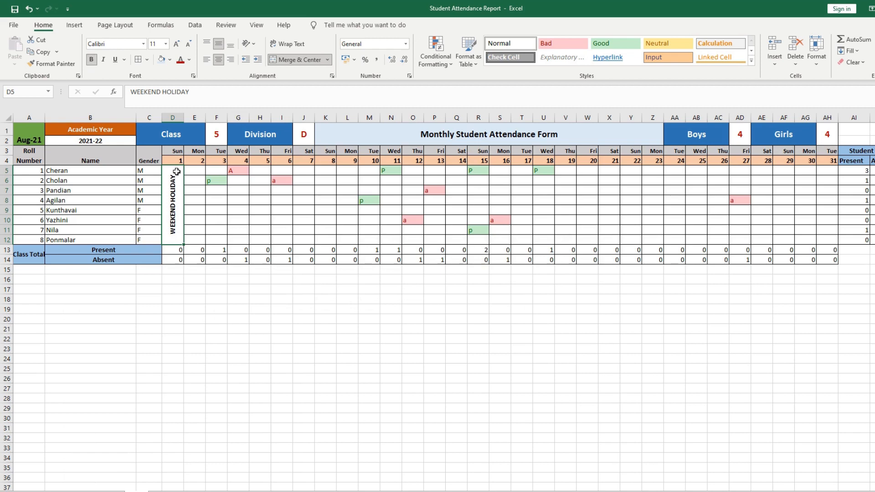
{"action": "left_click", "coordinate": [190, 63]}
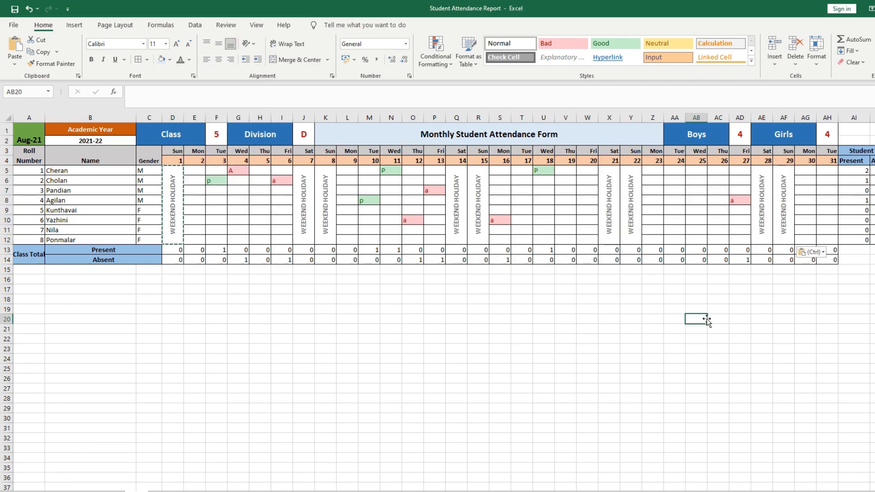
{"action": "key", "text": "Escape"}
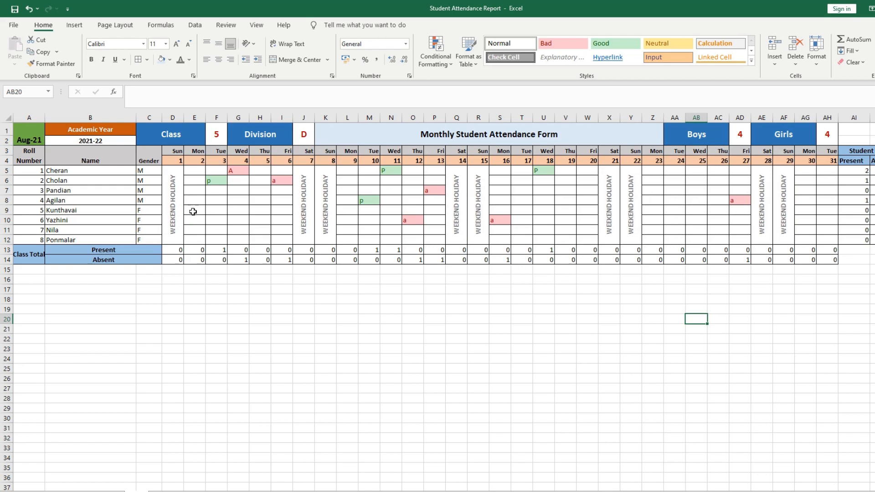
Step: Copy the present mark "p" from F6 into E5:I12 for every student on the 2nd to 6th
{"action": "left_click", "coordinate": [205, 186]}
{"action": "left_click", "coordinate": [212, 179]}
{"action": "key", "text": "ctrl+c"}
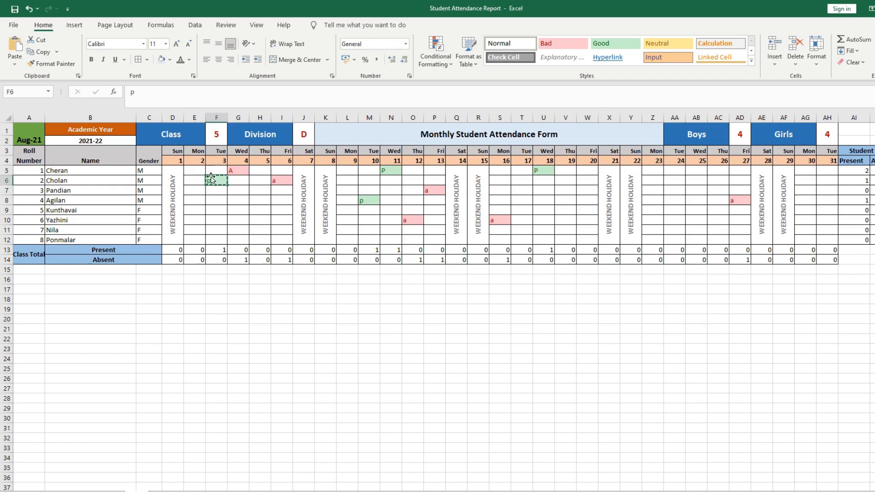
{"action": "left_click_drag", "start_coordinate": [197, 170], "coordinate": [279, 238]}
{"action": "key", "text": "ctrl+v"}
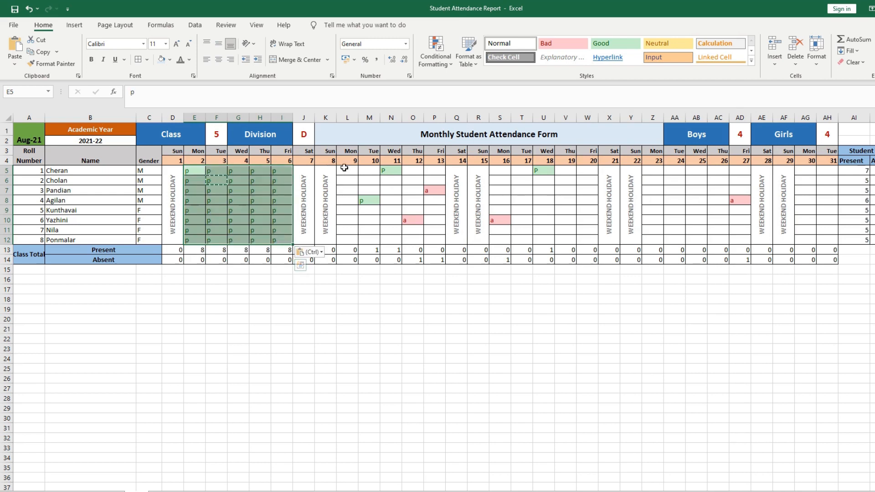
Step: Paste the copied present mark "p" into the remaining weekday blocks L5:P12, S5:W12 and Z5:AD12 for every student
{"action": "left_click_drag", "start_coordinate": [344, 170], "coordinate": [432, 238]}
{"action": "key", "text": "ctrl+v"}
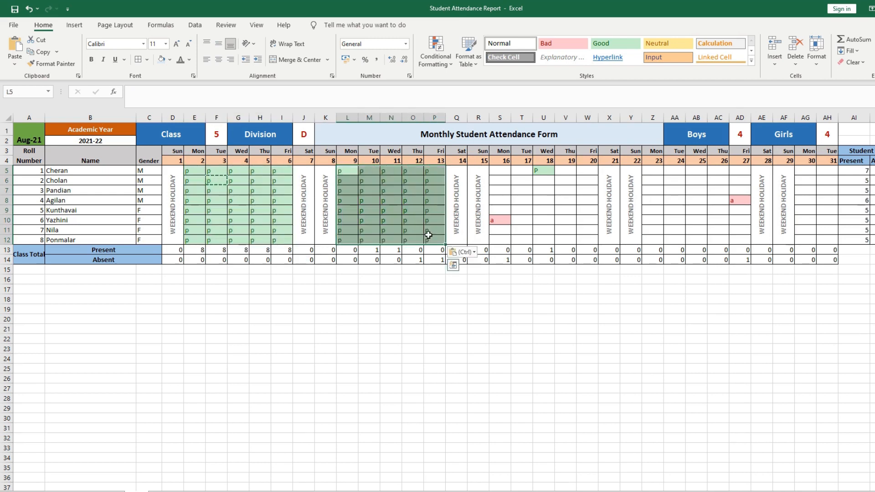
{"action": "left_click_drag", "start_coordinate": [501, 171], "coordinate": [582, 238]}
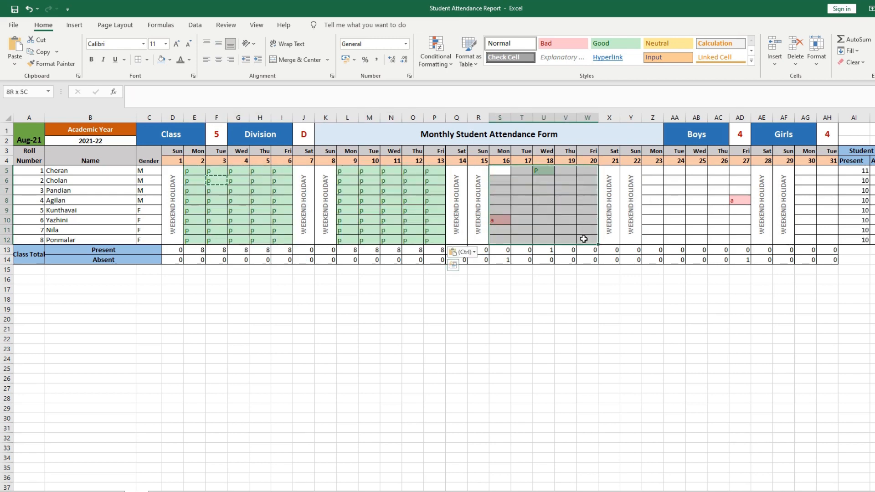
{"action": "key", "text": "ctrl+v"}
{"action": "left_click_drag", "start_coordinate": [652, 171], "coordinate": [736, 240]}
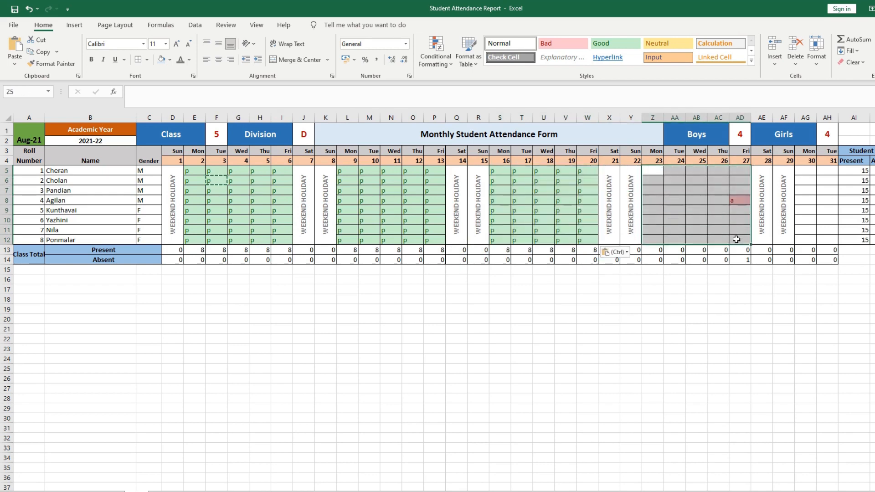
{"action": "key", "text": "ctrl+v"}
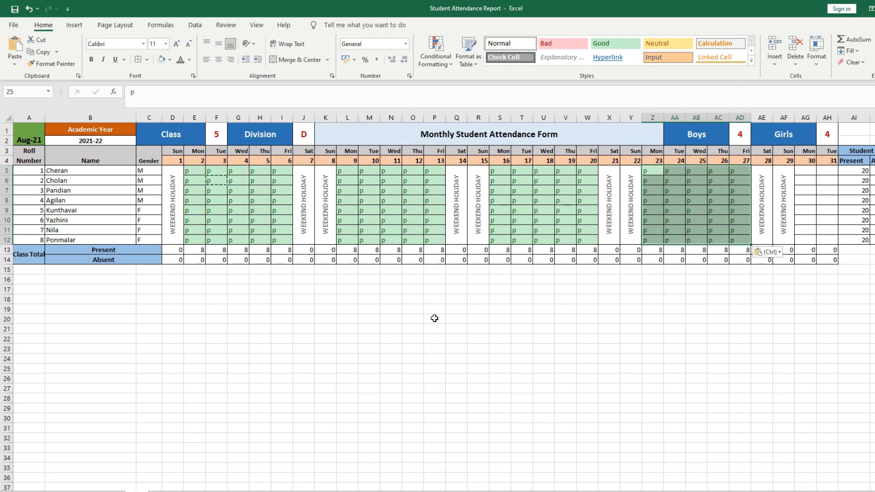
{"action": "key", "text": "Escape"}
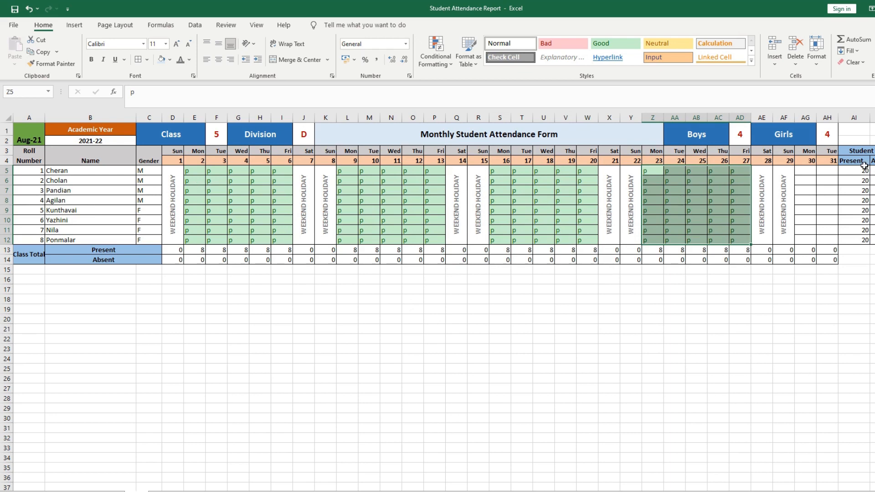
Step: Examine the COUNTIF totals for students present in AI5:AI12 and the class present total in E13
{"action": "left_click_drag", "start_coordinate": [864, 169], "coordinate": [865, 241]}
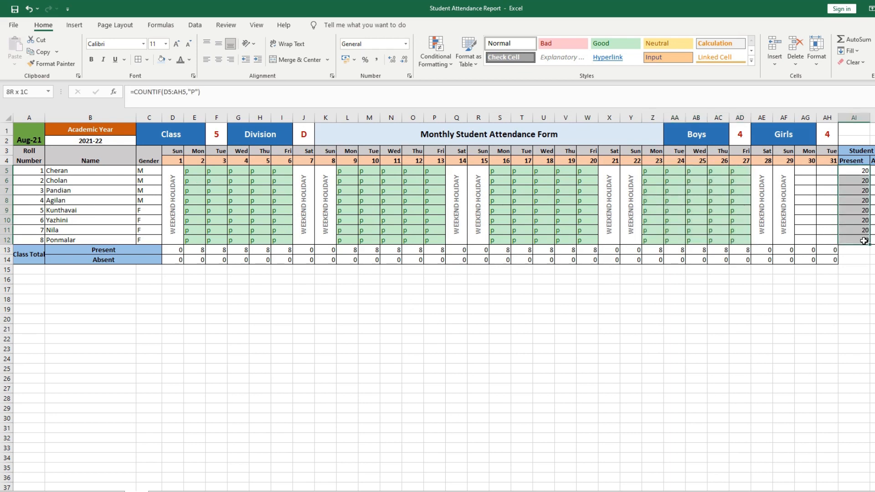
{"action": "left_click", "coordinate": [195, 250]}
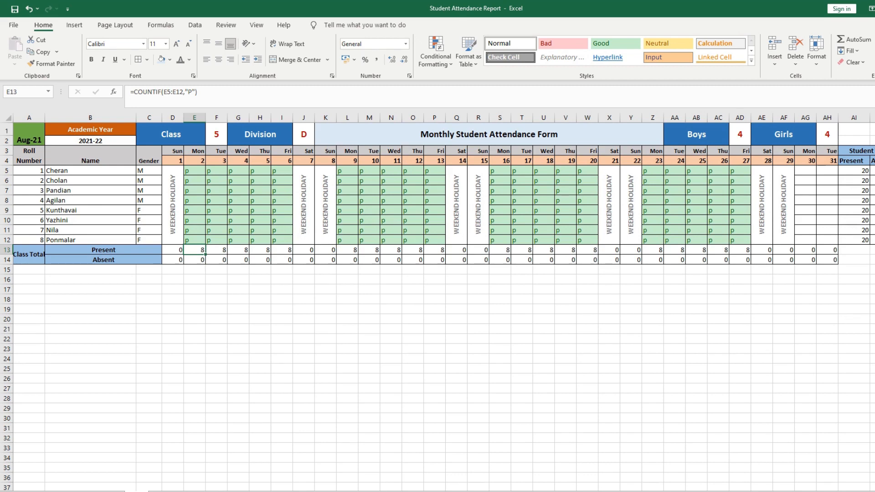
Step: On the Yearly sheet, enter =VLOOKUP(B8,Aug!A3:AJ12,35) in G8 to pull in the first student's August present total
{"action": "left_click", "coordinate": [65, 491]}
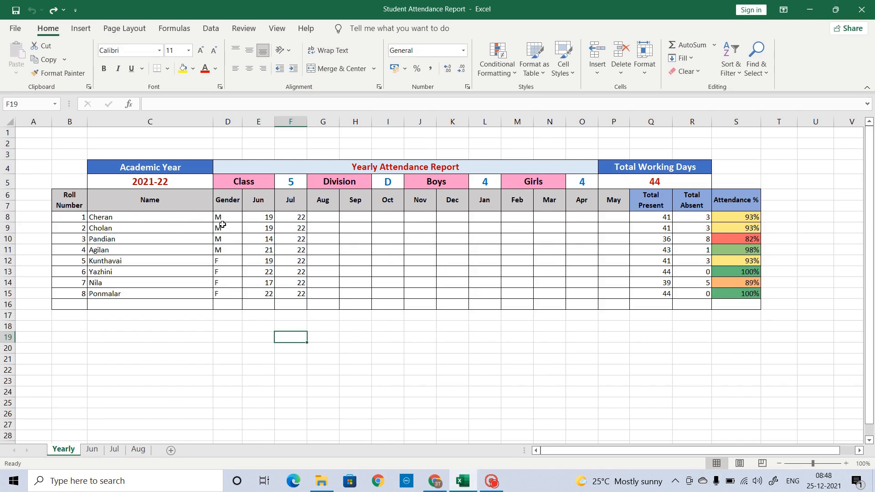
{"action": "left_click", "coordinate": [262, 217]}
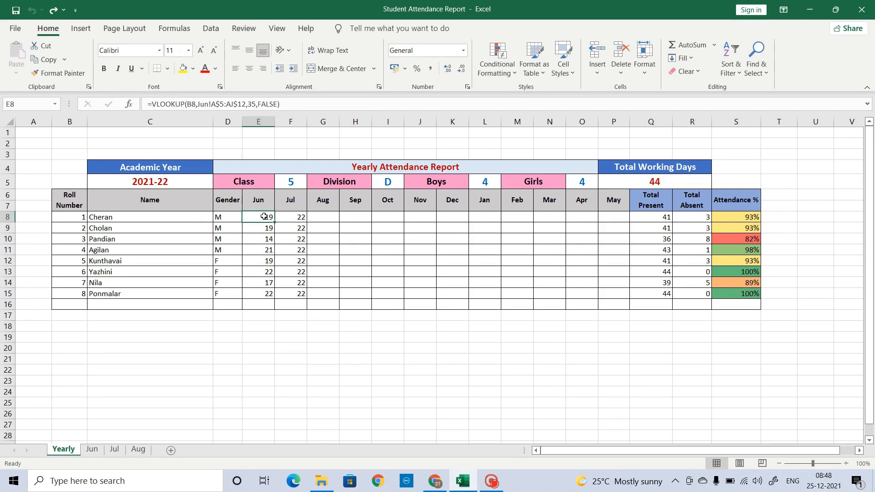
{"action": "left_click", "coordinate": [315, 218]}
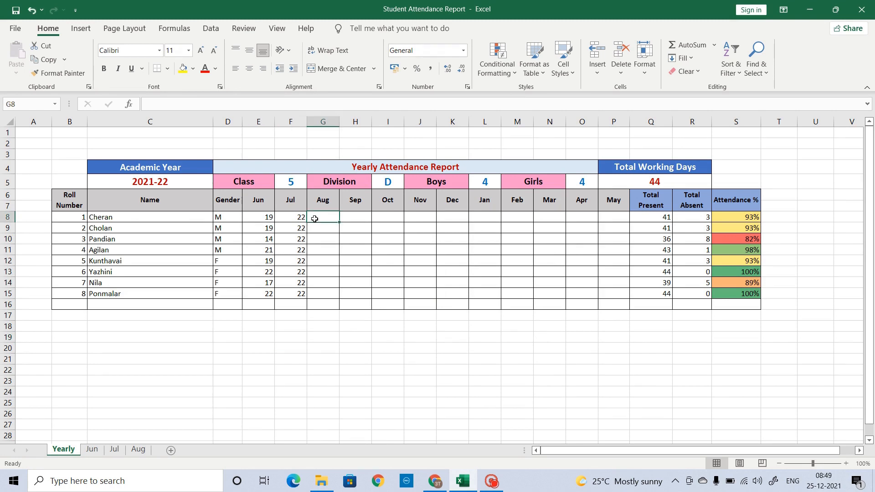
{"action": "type", "text": "=vlooku"}
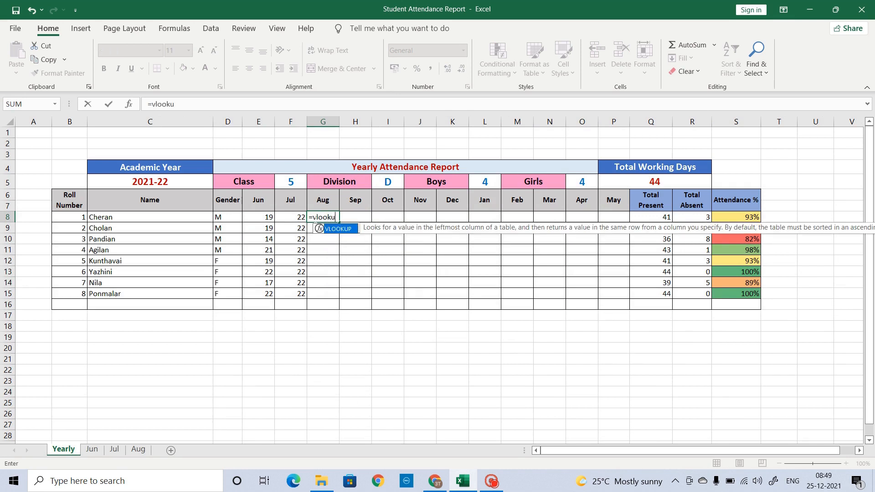
{"action": "type", "text": "p("}
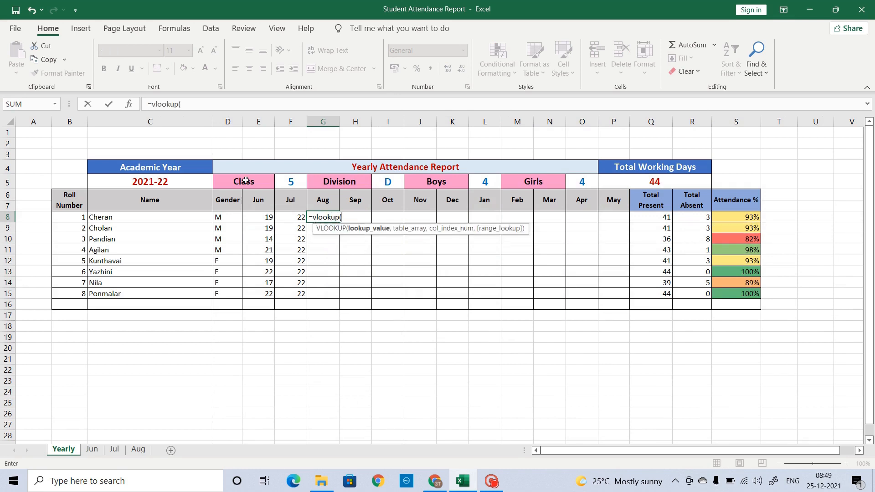
{"action": "left_click", "coordinate": [68, 217]}
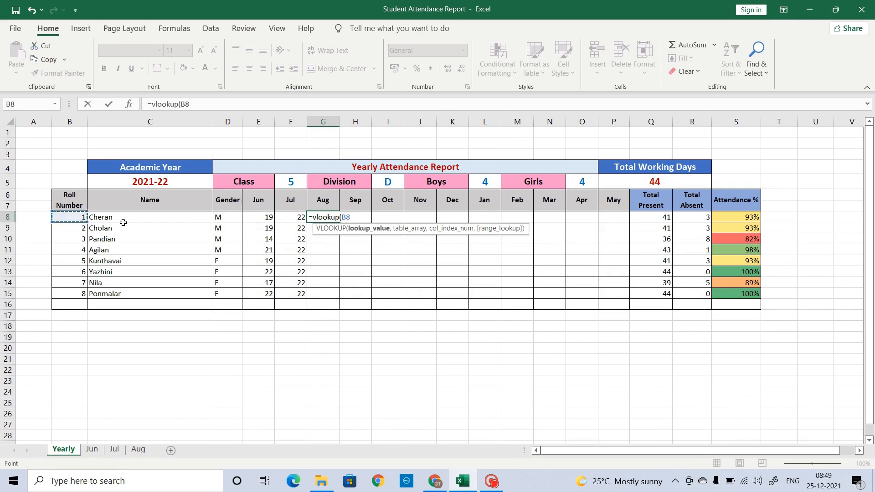
{"action": "type", "text": ","}
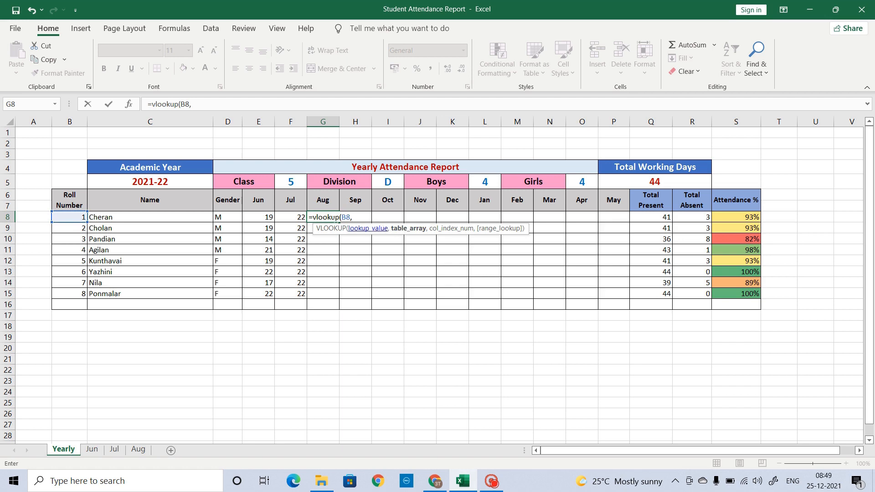
{"action": "left_click", "coordinate": [139, 450]}
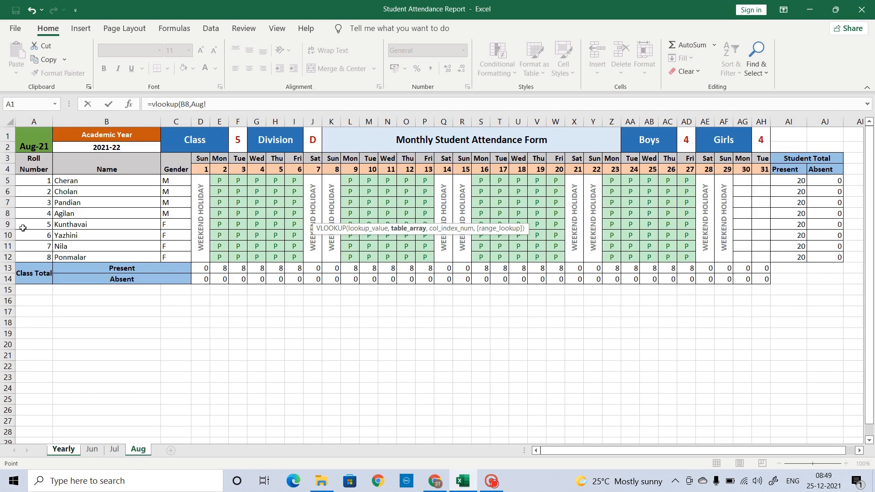
{"action": "left_click_drag", "start_coordinate": [27, 160], "coordinate": [825, 257]}
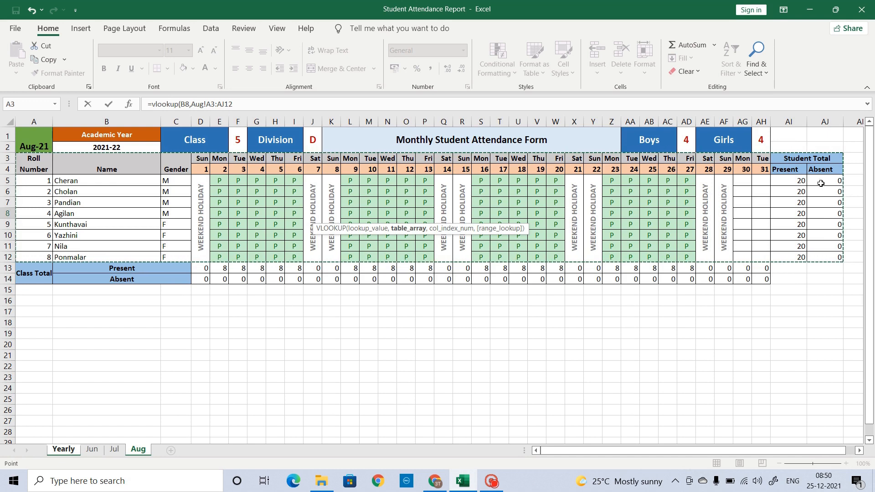
{"action": "type", "text": ",35"}
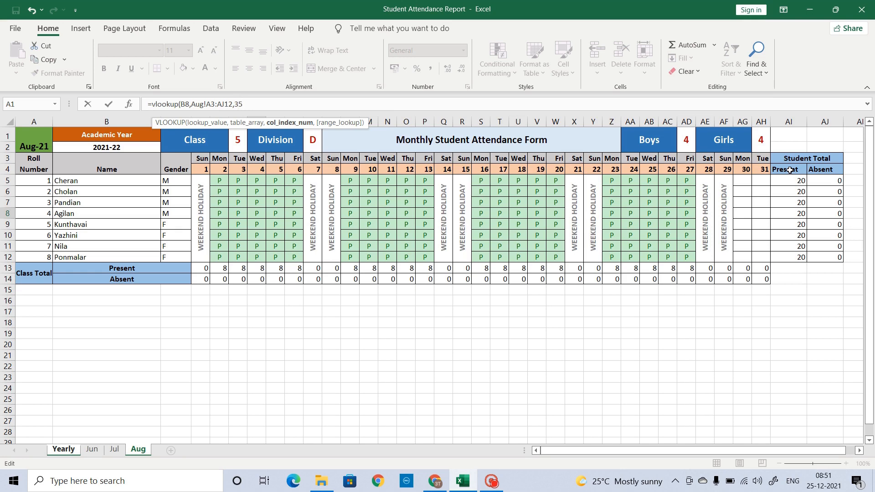
{"action": "type", "text": ")"}
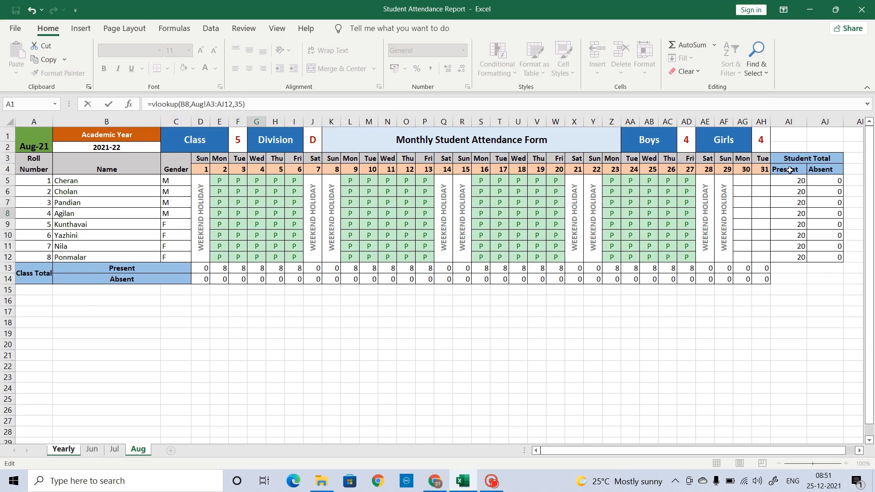
{"action": "key", "text": "Return"}
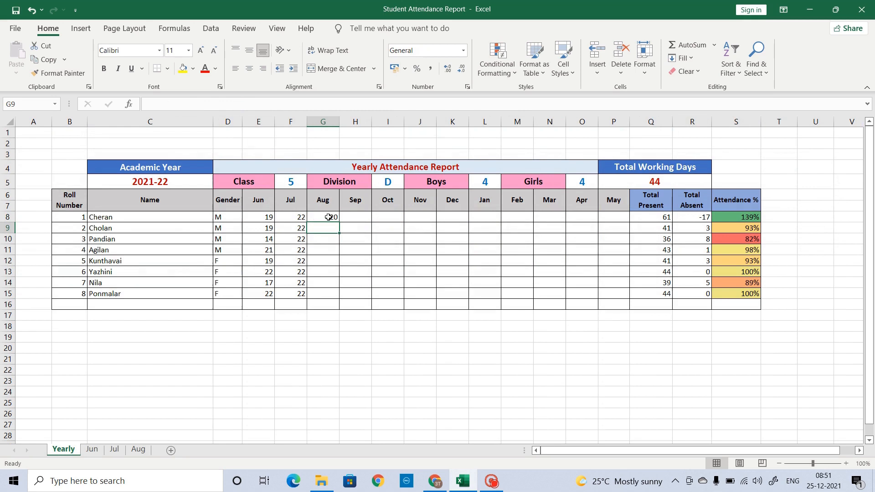
Step: Compare the August lookup formula in G8 with the July lookup formula in F8
{"action": "left_click", "coordinate": [313, 217]}
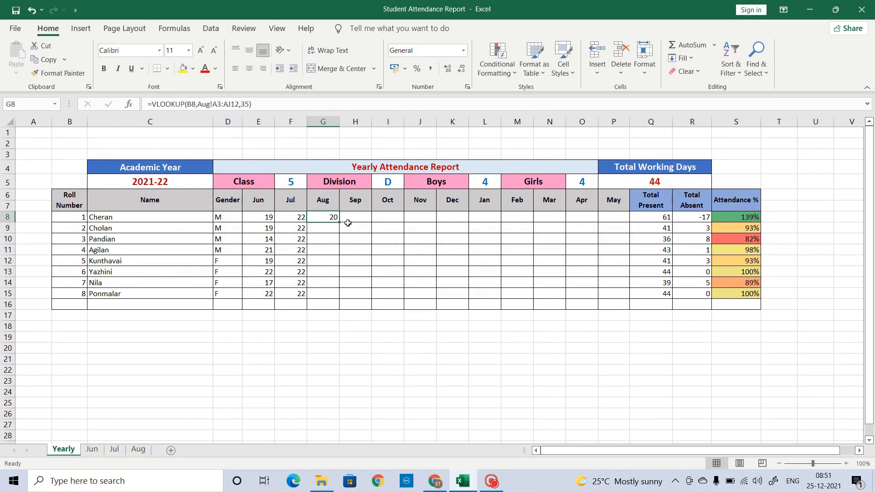
{"action": "left_click", "coordinate": [226, 105]}
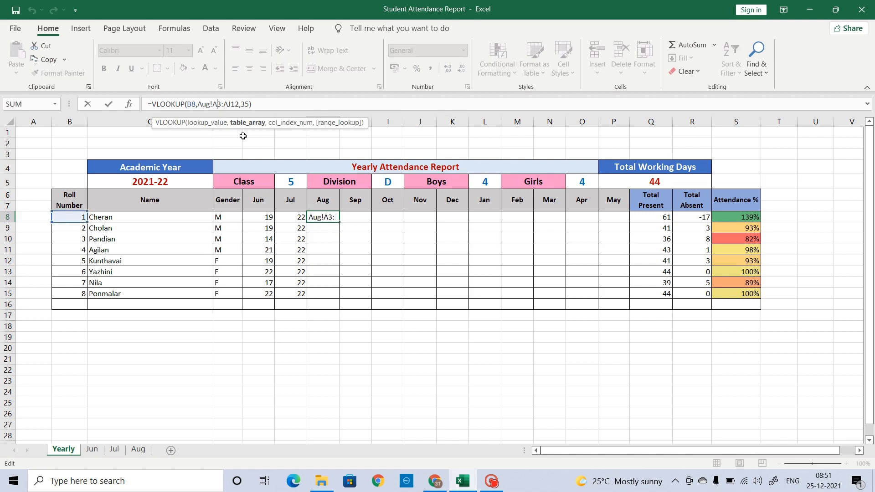
{"action": "key", "text": "Return"}
{"action": "left_click", "coordinate": [287, 218]}
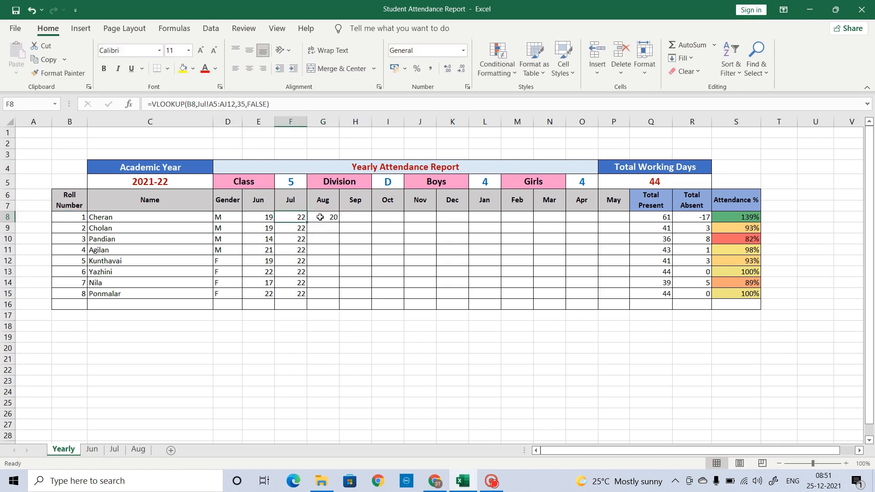
Step: Lock the rows of the lookup range in G8 as Aug!A$3:AJ$12 and fill the formula down to G15 for all students
{"action": "left_click", "coordinate": [321, 218]}
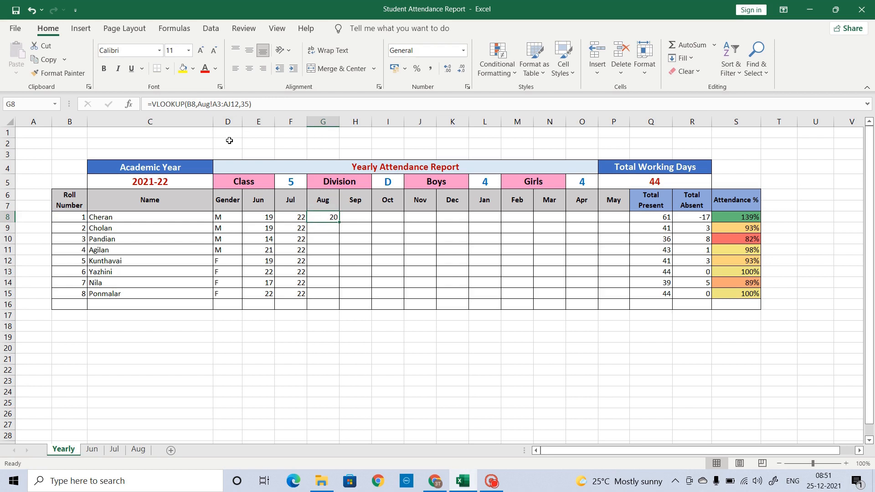
{"action": "left_click", "coordinate": [217, 105]}
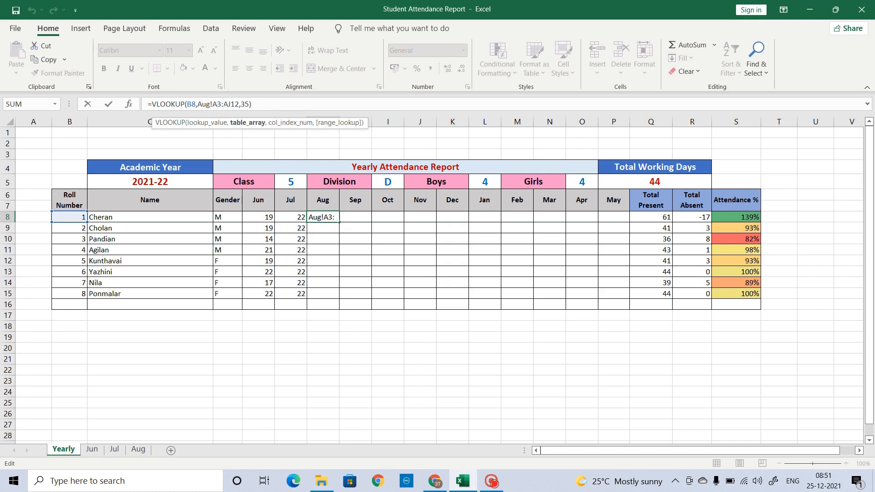
{"action": "type", "text": "$"}
{"action": "key", "text": "Right"}
{"action": "key", "text": "Right"}
{"action": "key", "text": "Right"}
{"action": "key", "text": "Right"}
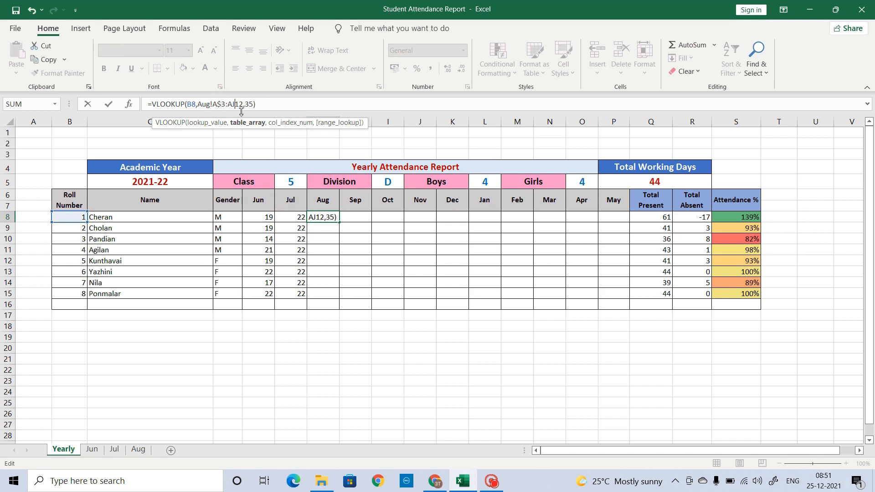
{"action": "type", "text": "$"}
{"action": "key", "text": "End"}
{"action": "key", "text": "Return"}
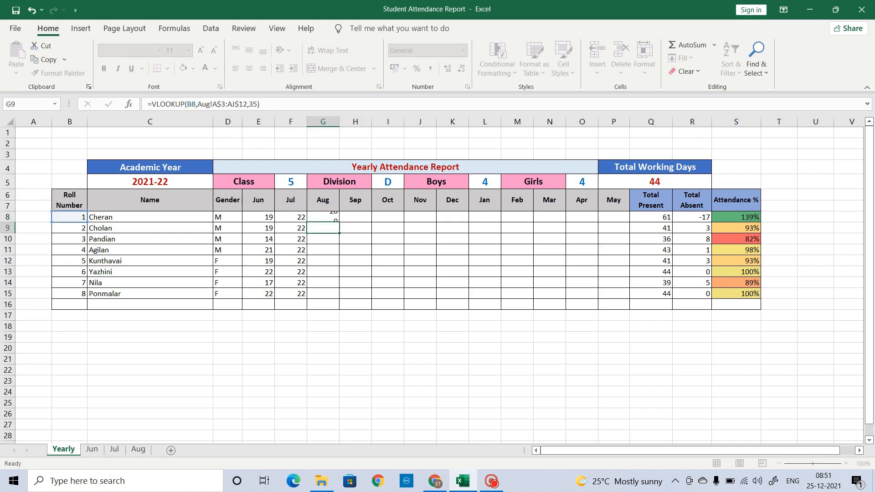
{"action": "left_click", "coordinate": [336, 217]}
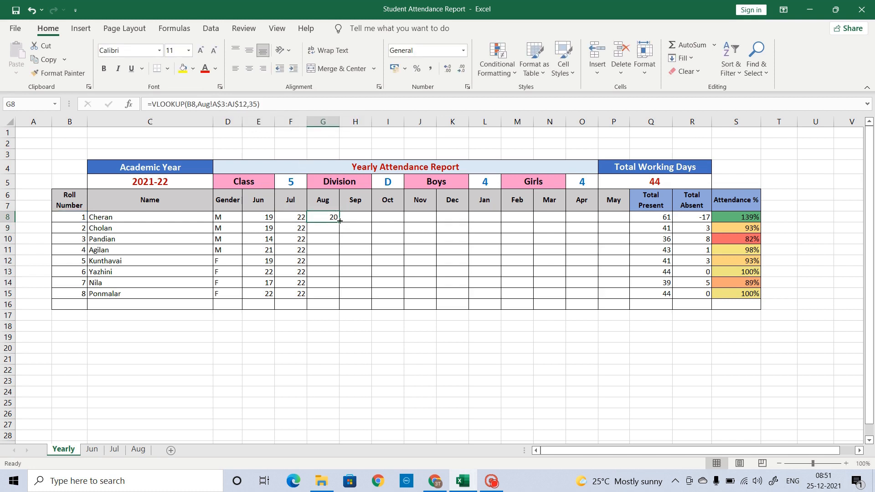
{"action": "left_click_drag", "start_coordinate": [340, 223], "coordinate": [330, 301]}
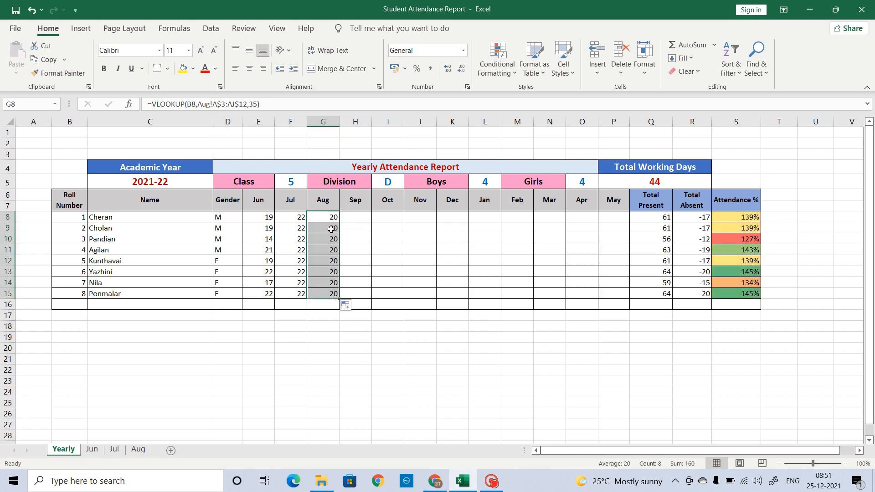
Step: Check the Aug sheet's attendance against the Total Working Days value in P5 of the Yearly sheet
{"action": "left_click", "coordinate": [138, 450]}
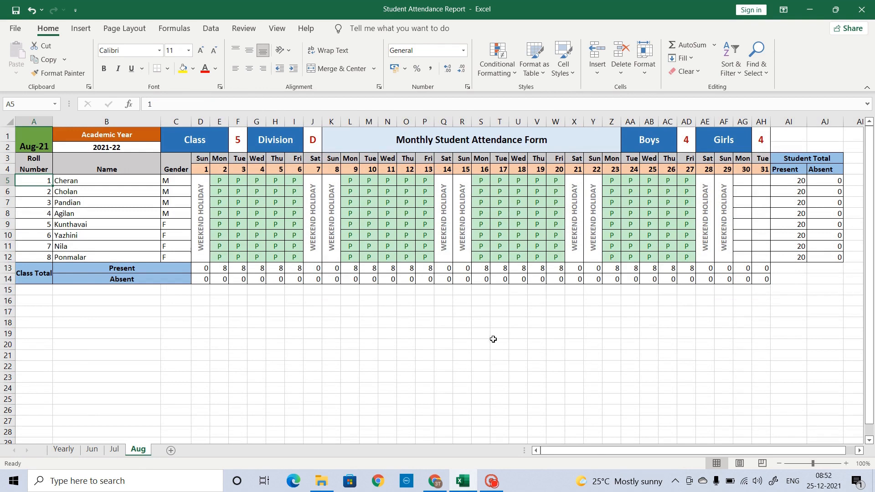
{"action": "left_click", "coordinate": [63, 450]}
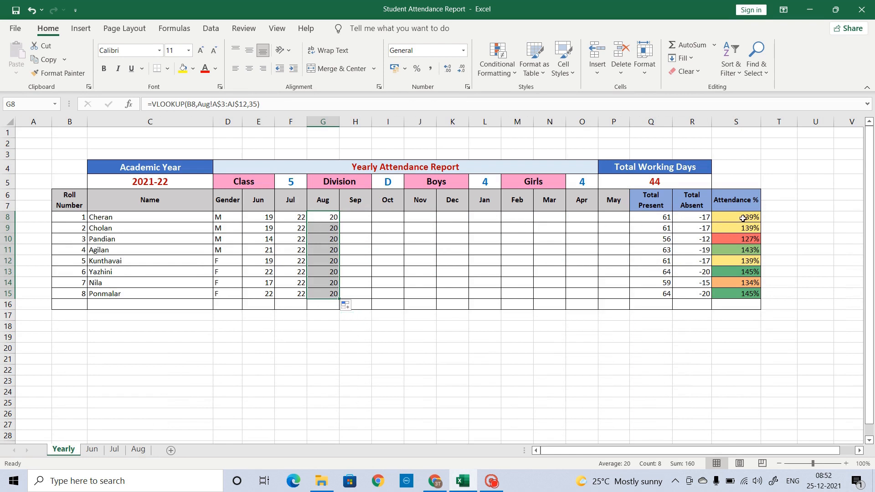
{"action": "left_click", "coordinate": [653, 183]}
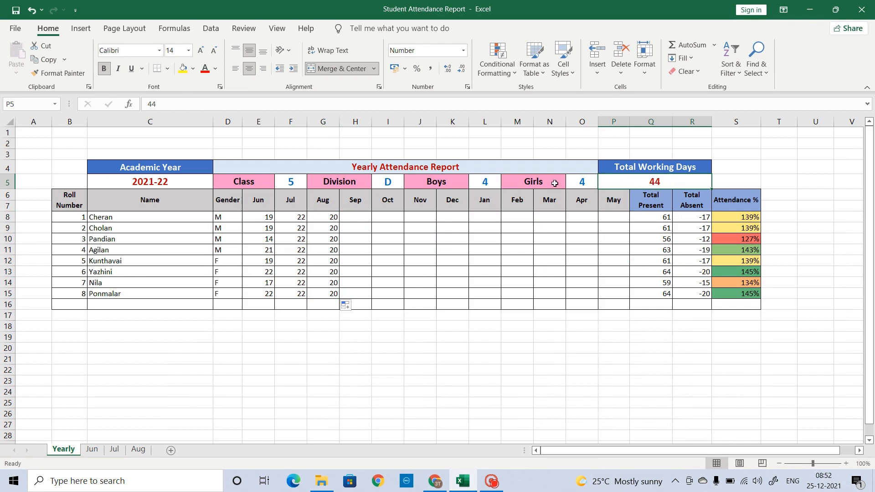
Step: Copy the present mark P from AD5 into AG5:AH12 on the Aug sheet for the 30th and 31st, and return to the Yearly sheet
{"action": "left_click", "coordinate": [139, 451]}
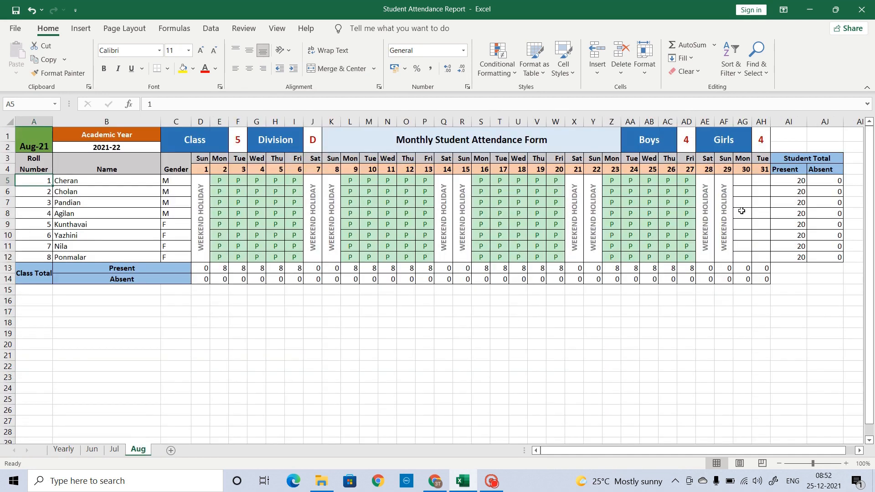
{"action": "left_click_drag", "start_coordinate": [743, 170], "coordinate": [755, 169]}
{"action": "left_click", "coordinate": [744, 179]}
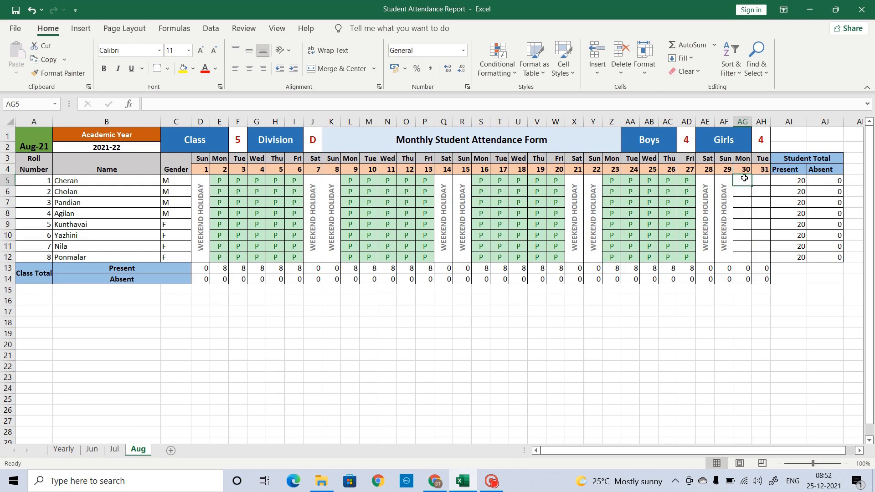
{"action": "left_click", "coordinate": [685, 181]}
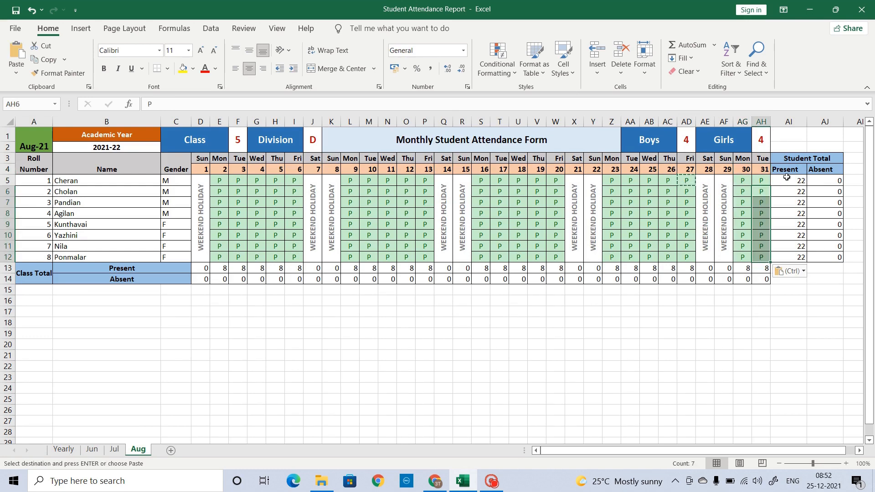
{"action": "left_click", "coordinate": [64, 450]}
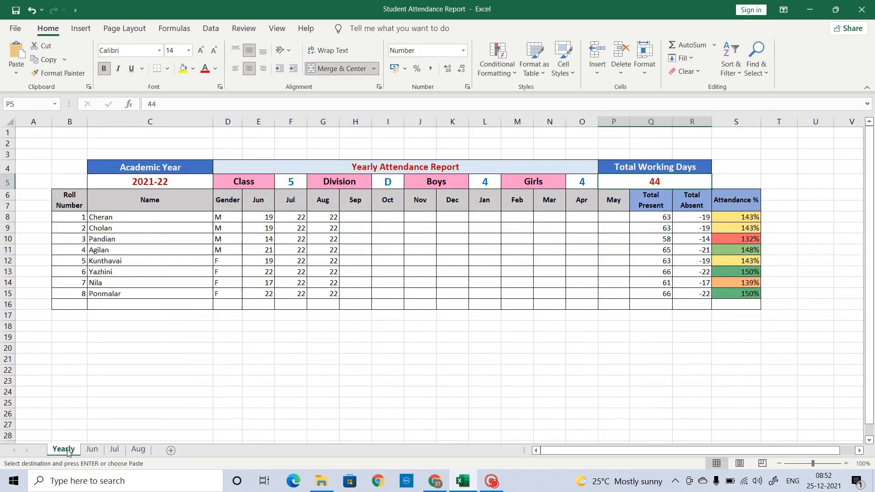
Step: Set the Total Working Days value in P5 of the Yearly sheet to 66
{"action": "double_click", "coordinate": [659, 187]}
{"action": "double_click", "coordinate": [656, 183]}
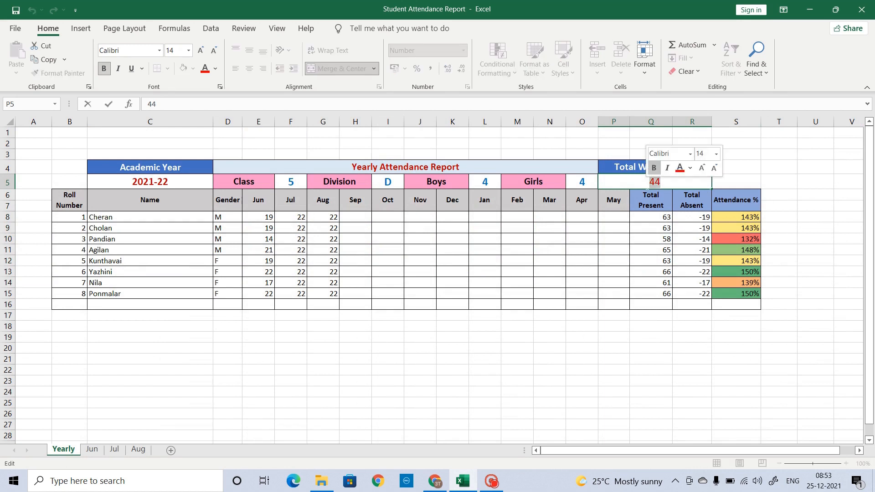
{"action": "type", "text": "66"}
{"action": "left_click", "coordinate": [692, 219]}
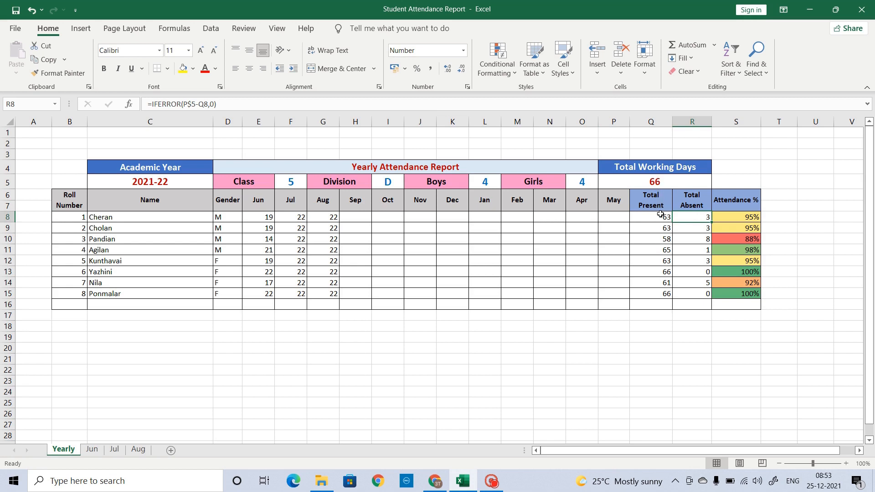
Step: Examine the Attendance % formula in S8 and the cell's number format
{"action": "left_click", "coordinate": [741, 218]}
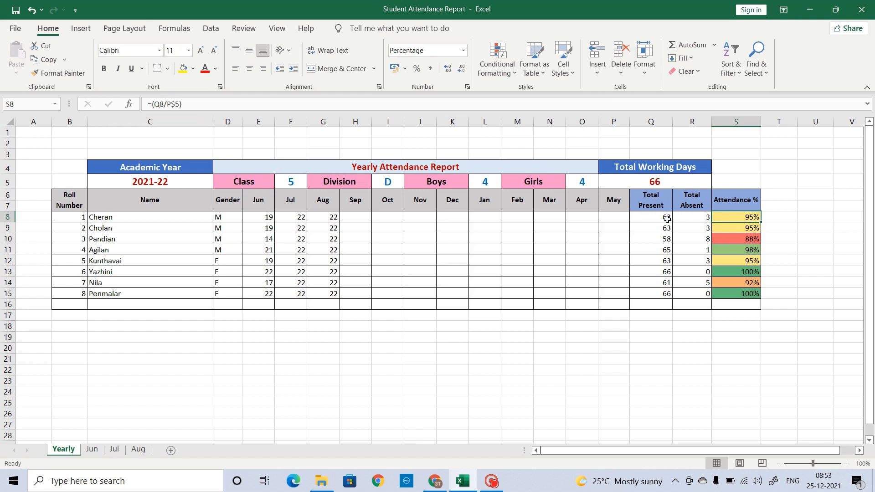
{"action": "double_click", "coordinate": [749, 218]}
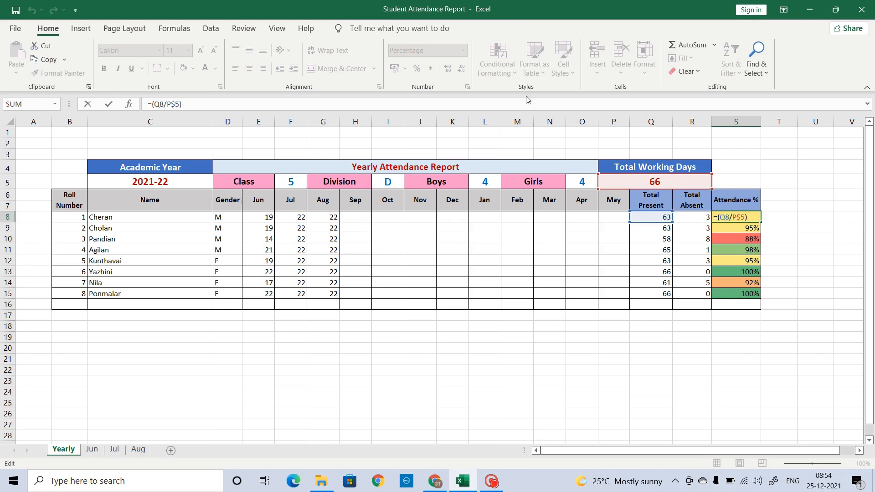
{"action": "key", "text": "ctrl+Return"}
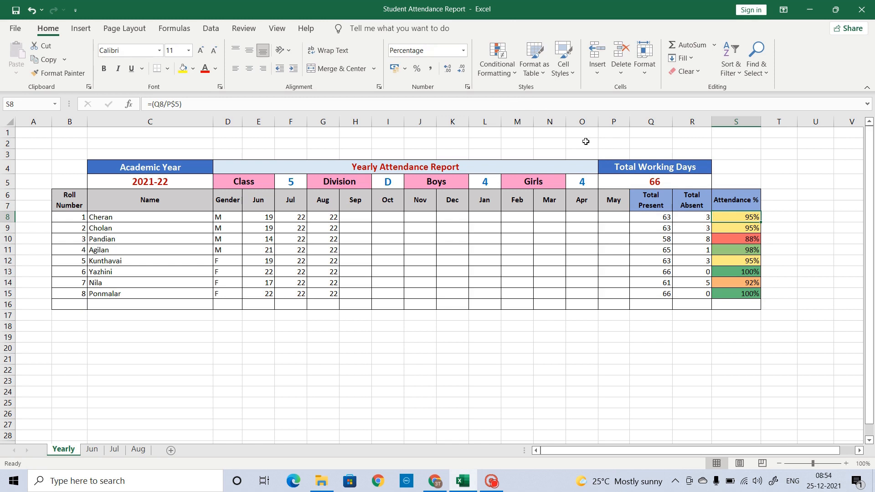
{"action": "left_click", "coordinate": [393, 51]}
{"action": "left_click", "coordinate": [825, 217]}
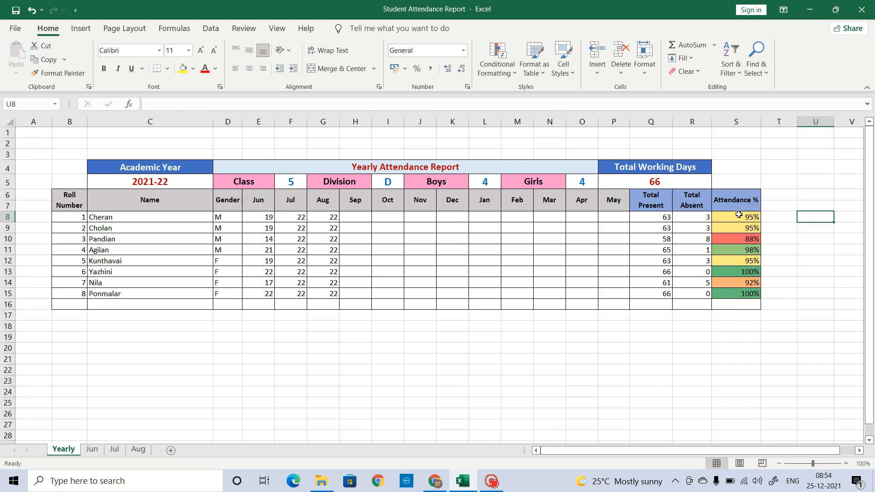
Step: Review the Color Scales options of Conditional Formatting for the Attendance % values in S8:S15
{"action": "left_click_drag", "start_coordinate": [739, 216], "coordinate": [733, 302]}
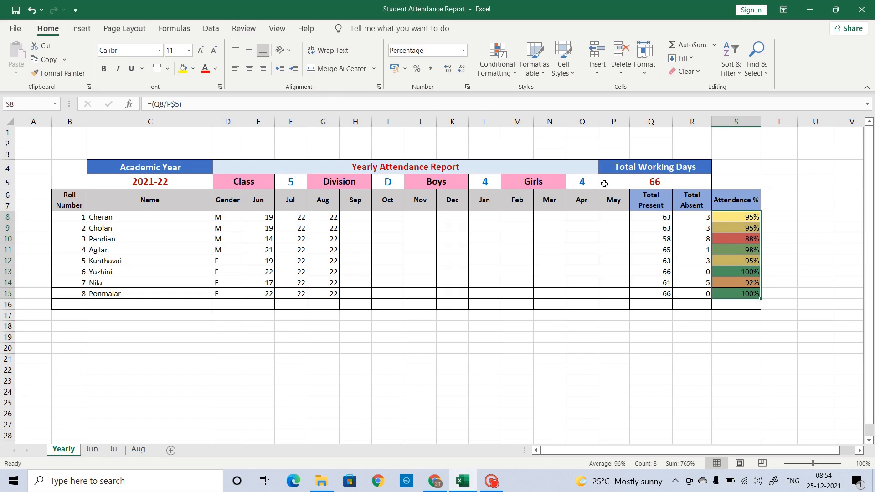
{"action": "left_click", "coordinate": [499, 49]}
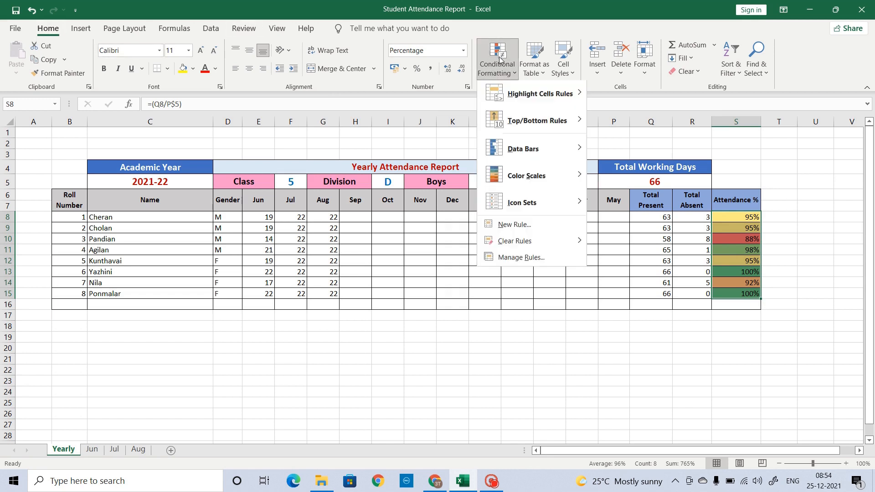
{"action": "mouse_move", "coordinate": [508, 127]}
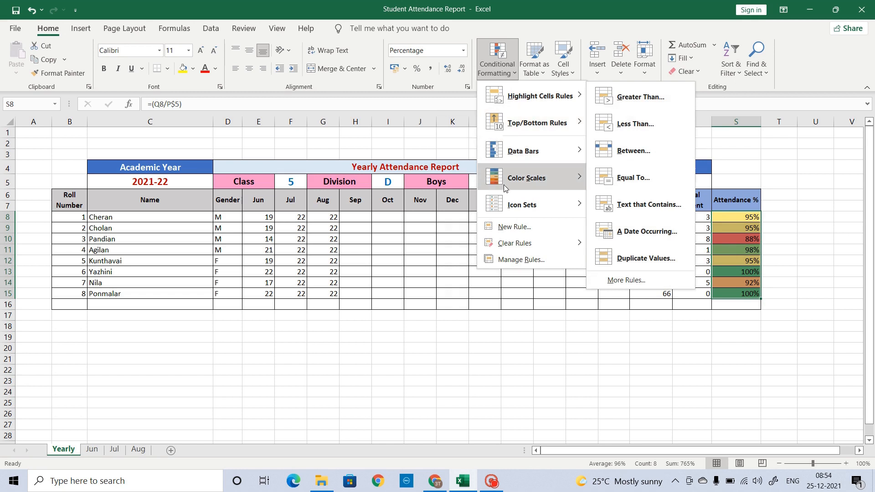
{"action": "mouse_move", "coordinate": [504, 184]}
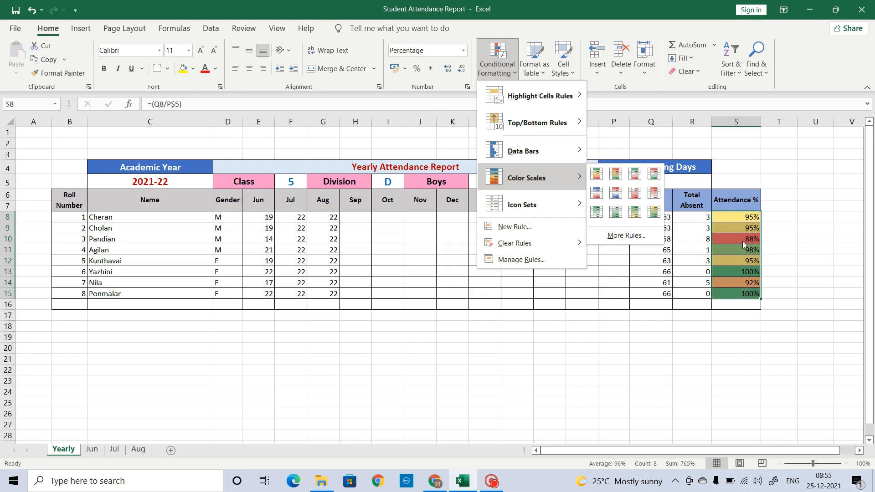
{"action": "left_click", "coordinate": [793, 263]}
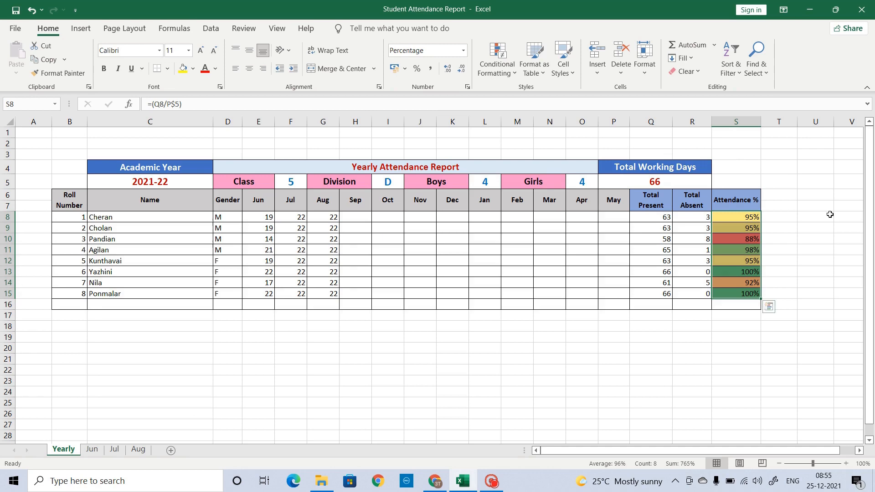
Step: Add a new worksheet after the Aug sheet and name it Sep
{"action": "left_click", "coordinate": [139, 450]}
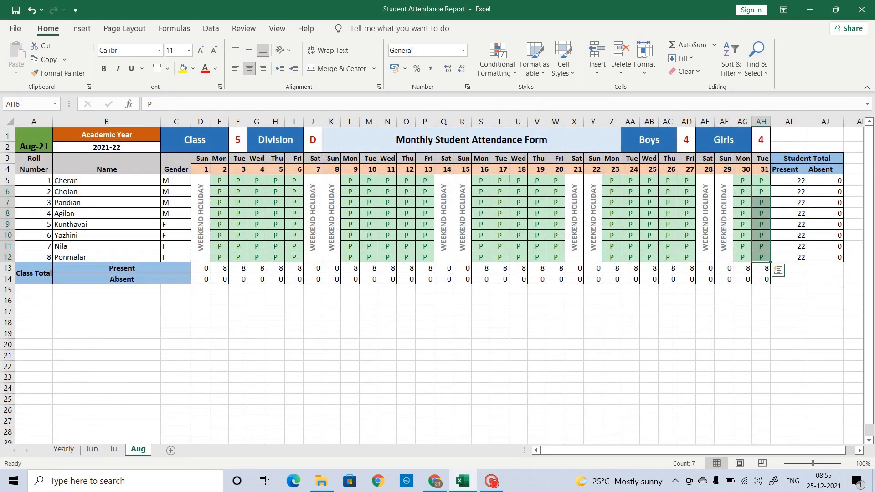
{"action": "left_click", "coordinate": [171, 450]}
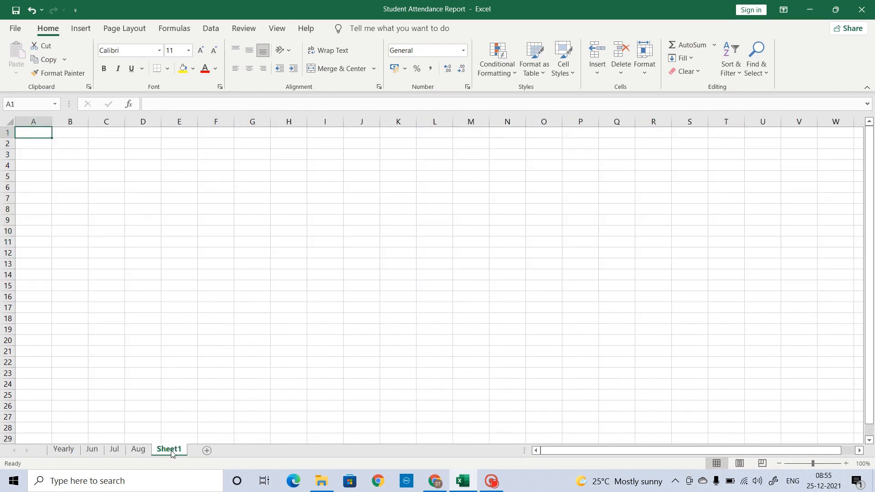
{"action": "double_click", "coordinate": [172, 449]}
{"action": "type", "text": "Sep"}
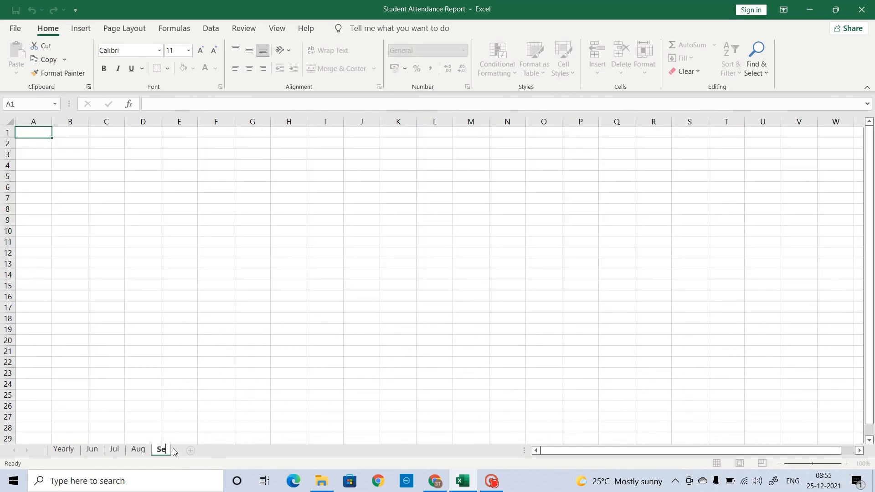
Step: Copy the attendance form A1:AJ15 from the Aug sheet and paste it at A1 of the Sep sheet
{"action": "left_click", "coordinate": [138, 450]}
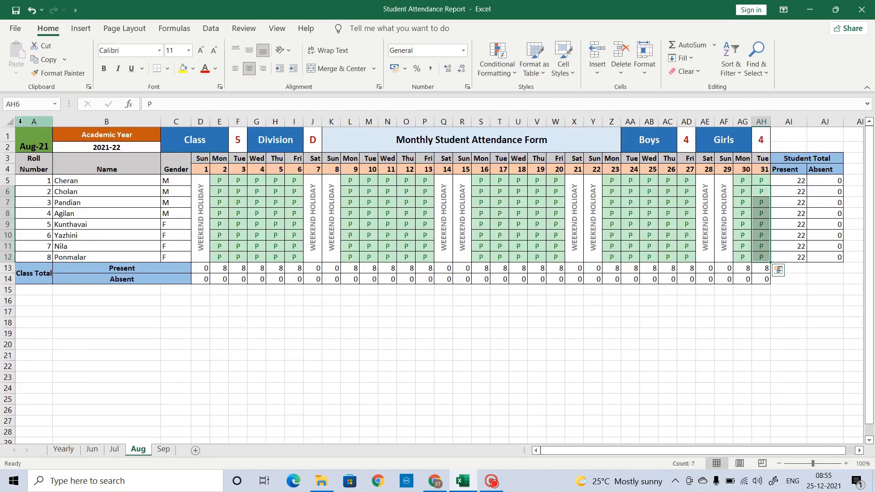
{"action": "left_click_drag", "start_coordinate": [32, 129], "coordinate": [842, 286]}
{"action": "key", "text": "ctrl+c"}
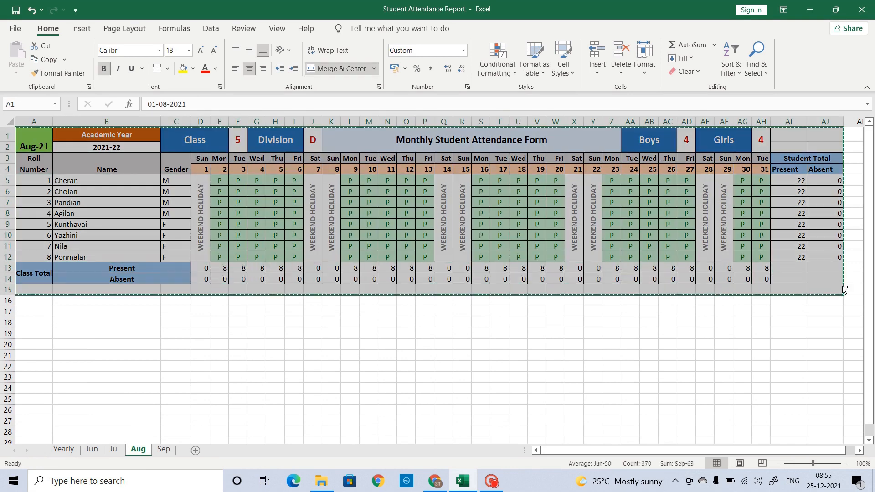
{"action": "left_click", "coordinate": [164, 450]}
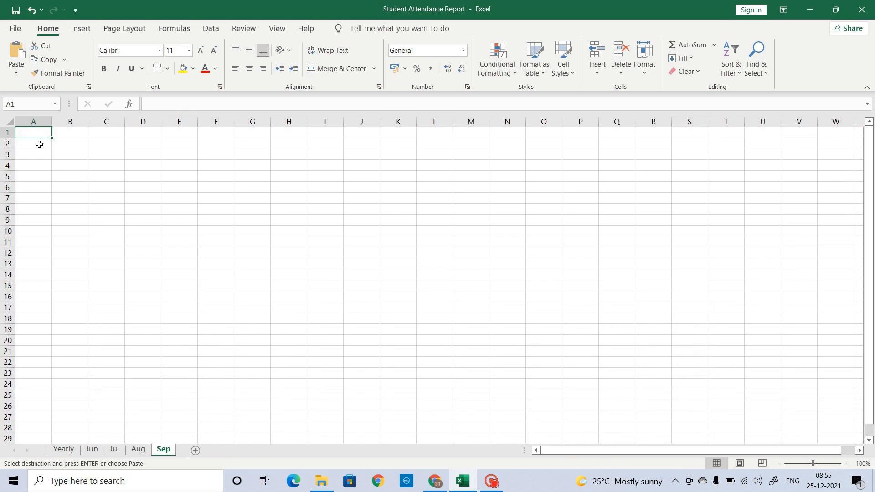
{"action": "key", "text": "ctrl+v"}
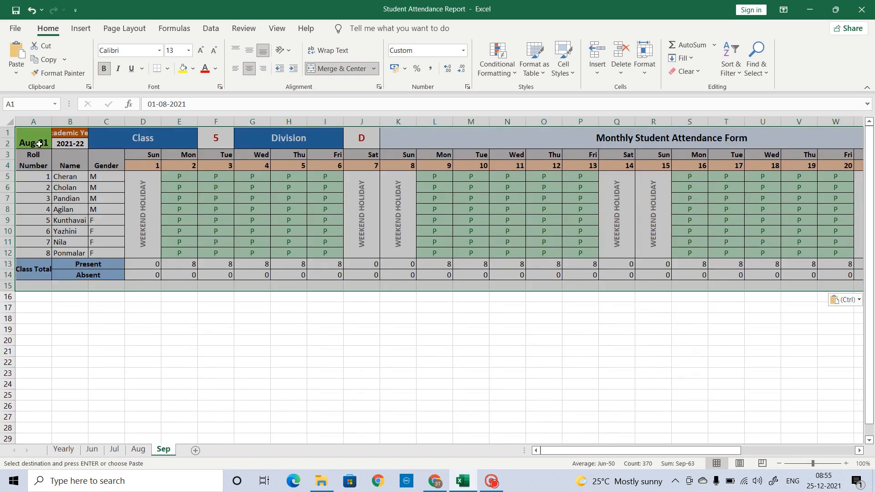
Step: Reapply the pasted form on the Sep sheet with the source column widths kept
{"action": "left_click_drag", "start_coordinate": [729, 451], "coordinate": [619, 451]}
{"action": "key", "text": "ctrl+v"}
{"action": "left_click", "coordinate": [117, 208]}
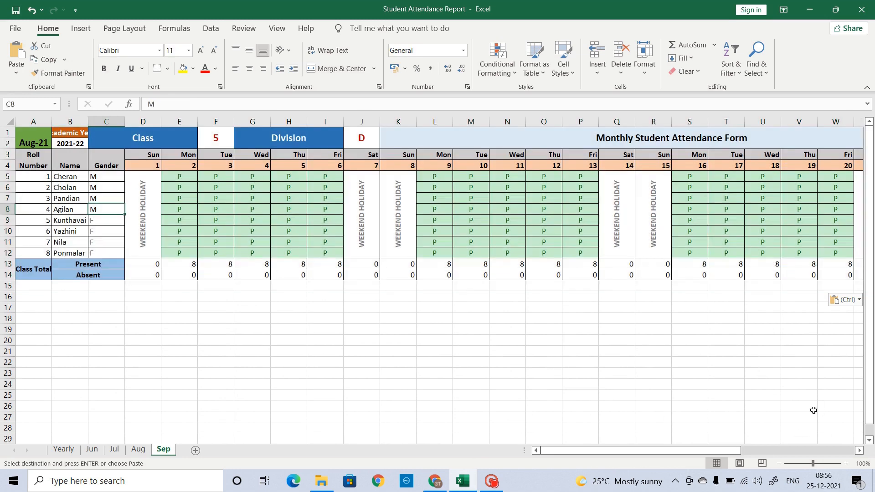
{"action": "left_click", "coordinate": [843, 299]}
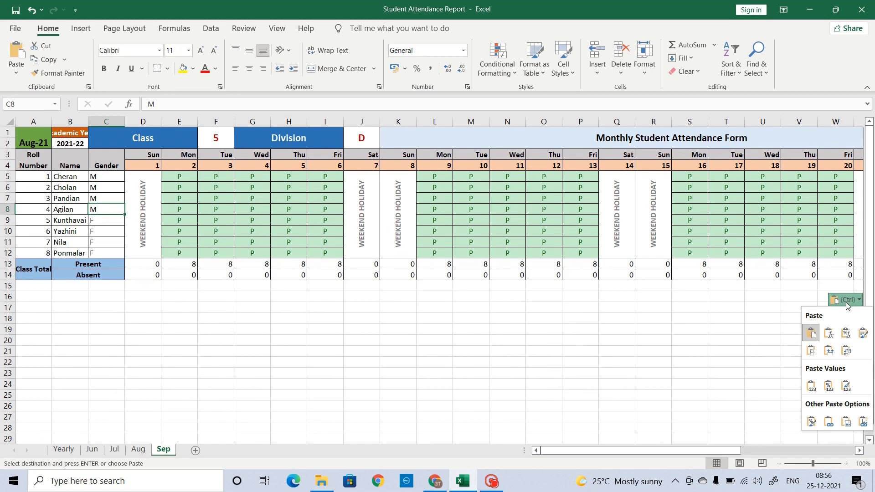
{"action": "left_click", "coordinate": [832, 353]}
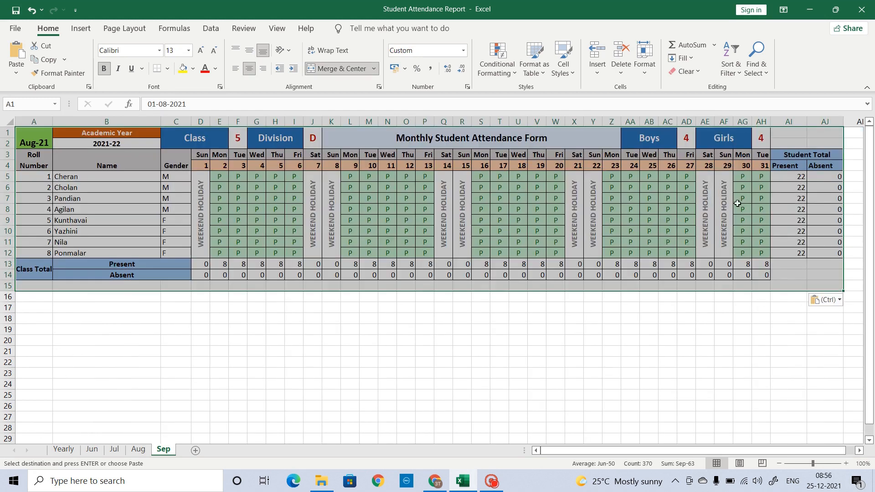
{"action": "left_click", "coordinate": [773, 321]}
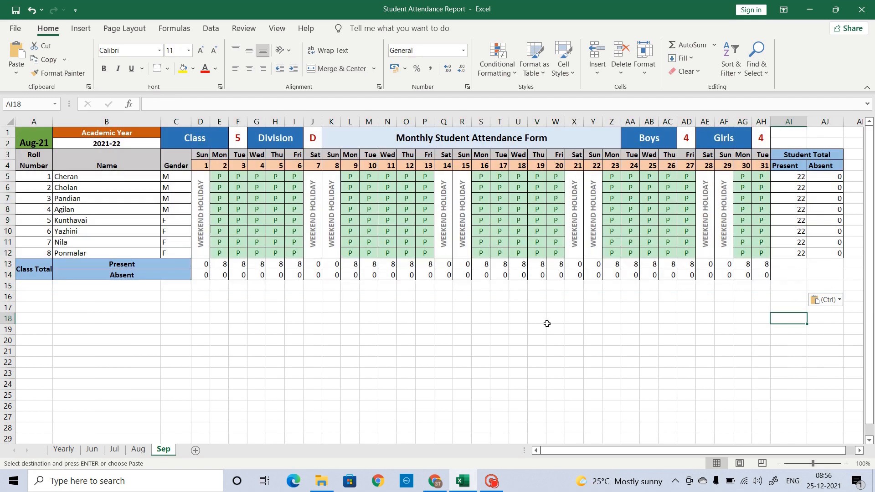
Step: Change the month date in A1 of the Sep sheet to 01-09-2021
{"action": "left_click", "coordinate": [21, 141]}
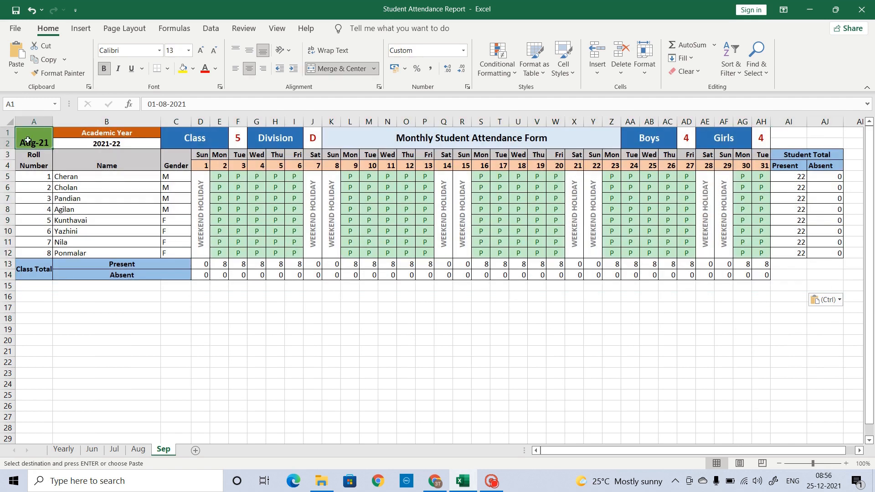
{"action": "left_click", "coordinate": [163, 104]}
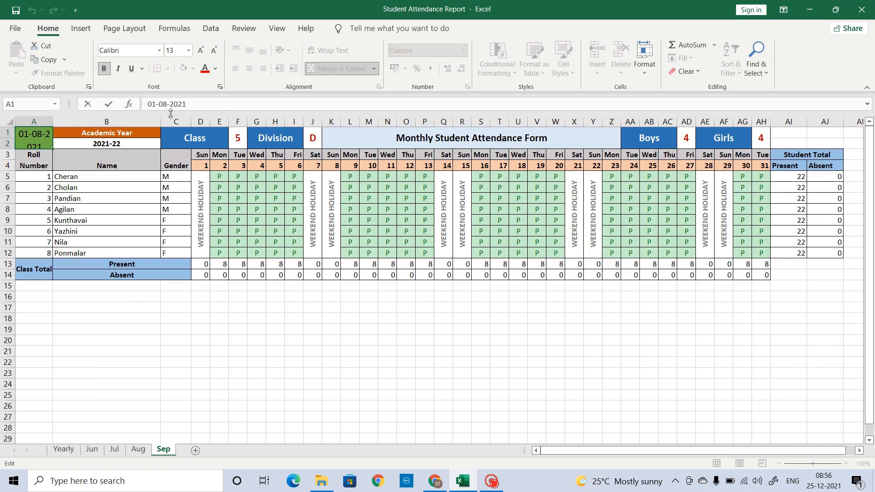
{"action": "key", "text": "BackSpace"}
{"action": "type", "text": "9"}
{"action": "key", "text": "Return"}
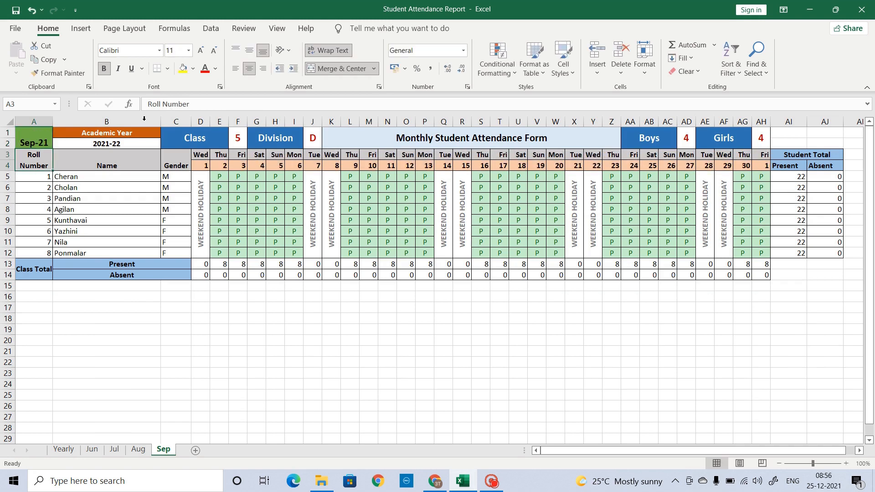
Step: Clear the copied attendance marks on the Sep sheet and move the WEEKEND HOLIDAY blocks to the Saturdays and Sundays (4-5, 11-12, 18-19, 25-26)
{"action": "left_click", "coordinate": [200, 166]}
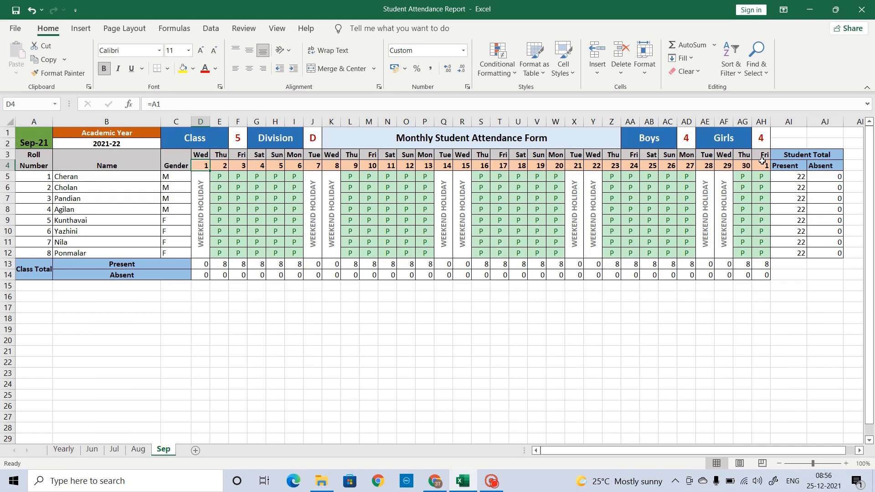
{"action": "left_click", "coordinate": [199, 173]}
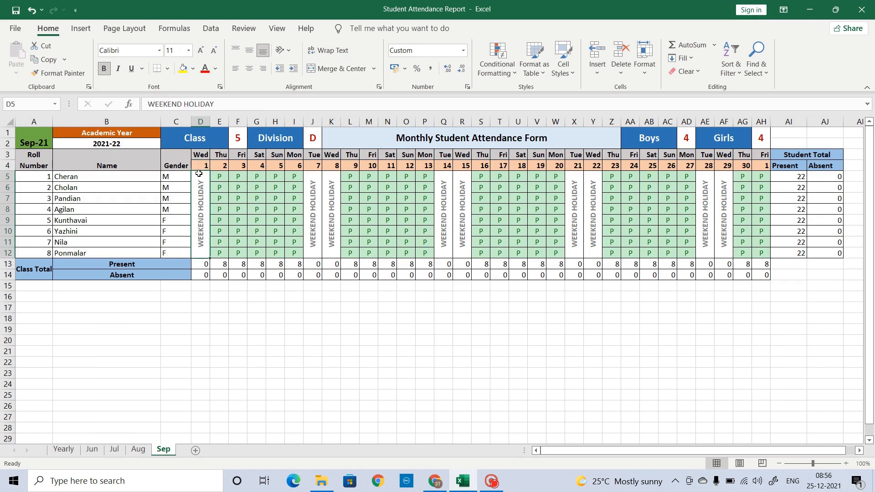
{"action": "left_click", "coordinate": [217, 202]}
{"action": "left_click", "coordinate": [204, 177]}
{"action": "left_click_drag", "start_coordinate": [203, 177], "coordinate": [758, 245]}
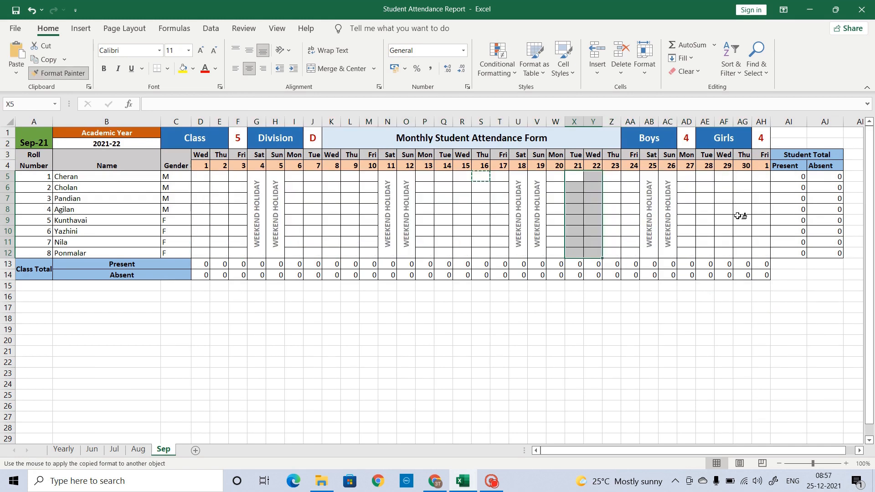
{"action": "left_click", "coordinate": [739, 217]}
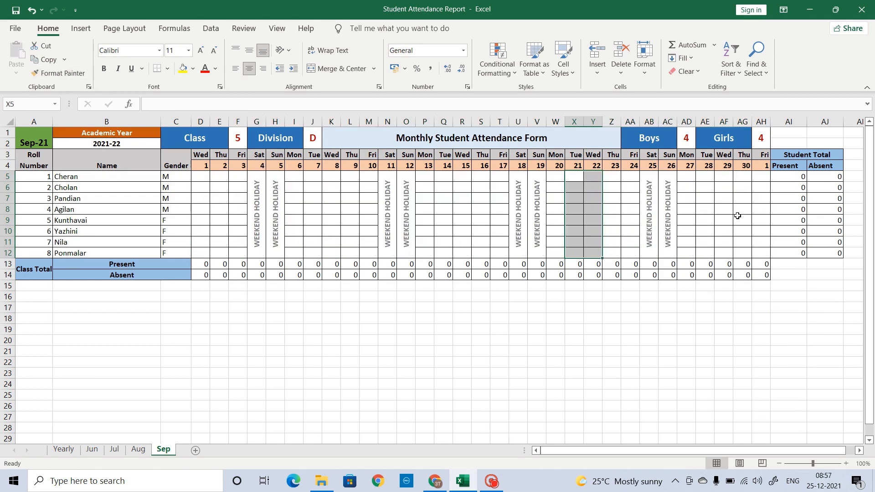
Step: Enter sample attendance marks on the Sep sheet: P in K6, X6 and AE6, and a in K8 and R9
{"action": "left_click", "coordinate": [327, 185]}
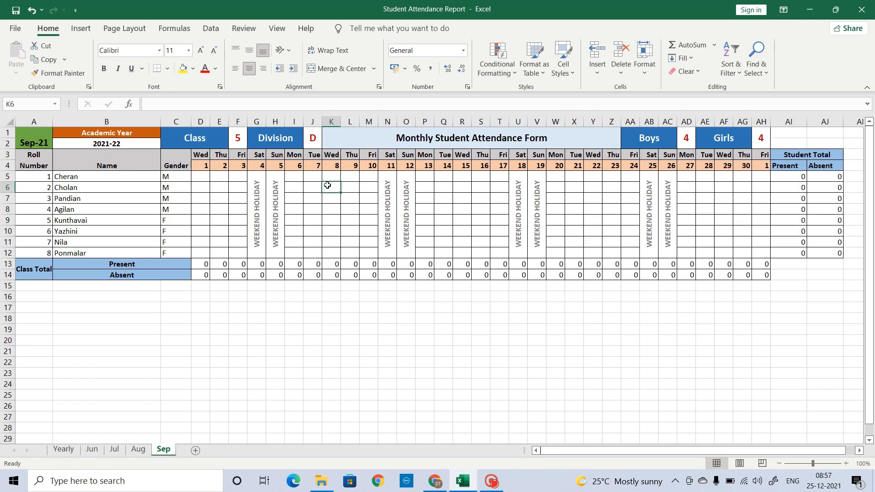
{"action": "type", "text": "P"}
{"action": "left_click", "coordinate": [333, 215]}
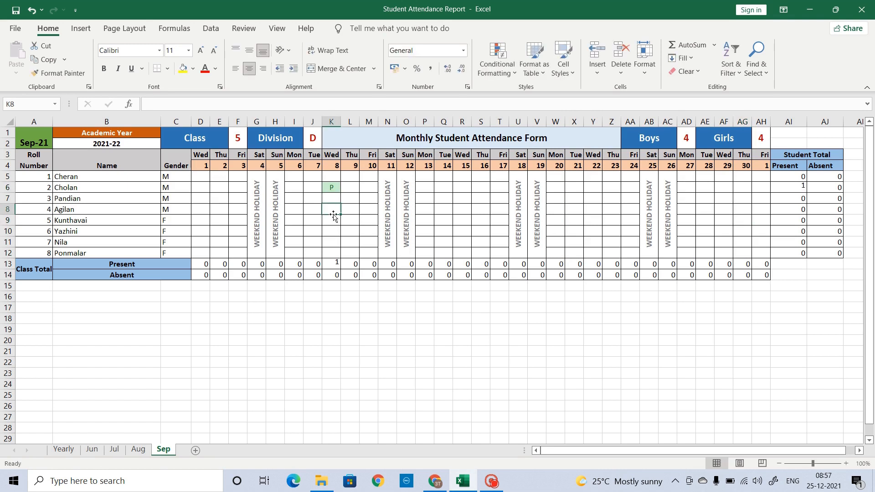
{"action": "type", "text": "a"}
{"action": "left_click", "coordinate": [461, 220]}
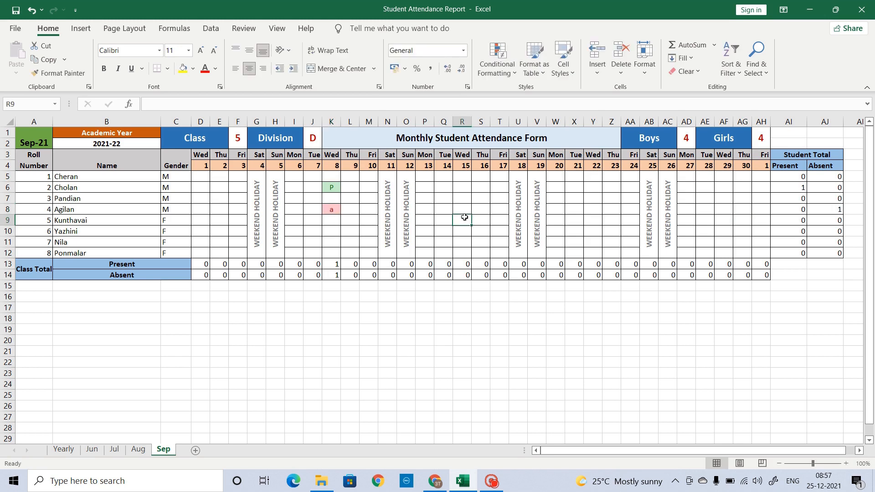
{"action": "type", "text": "a"}
{"action": "left_click", "coordinate": [571, 197]}
{"action": "left_click", "coordinate": [579, 185]}
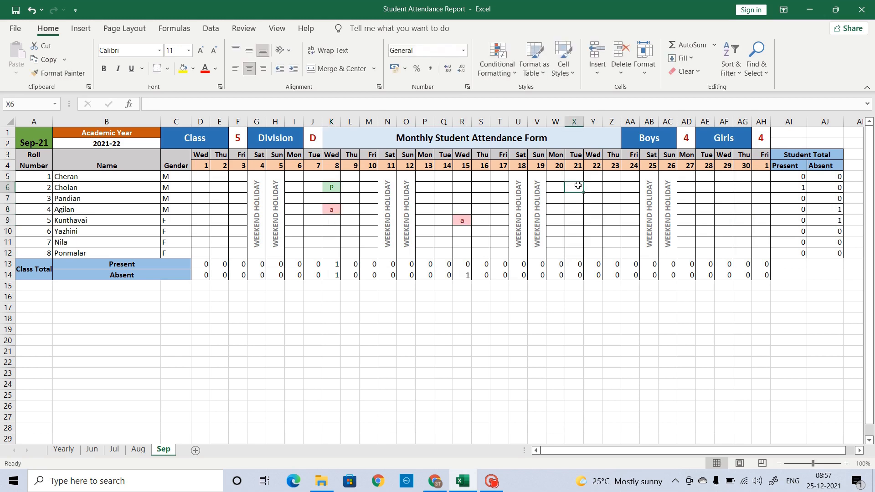
{"action": "type", "text": "P"}
{"action": "left_click", "coordinate": [714, 187]}
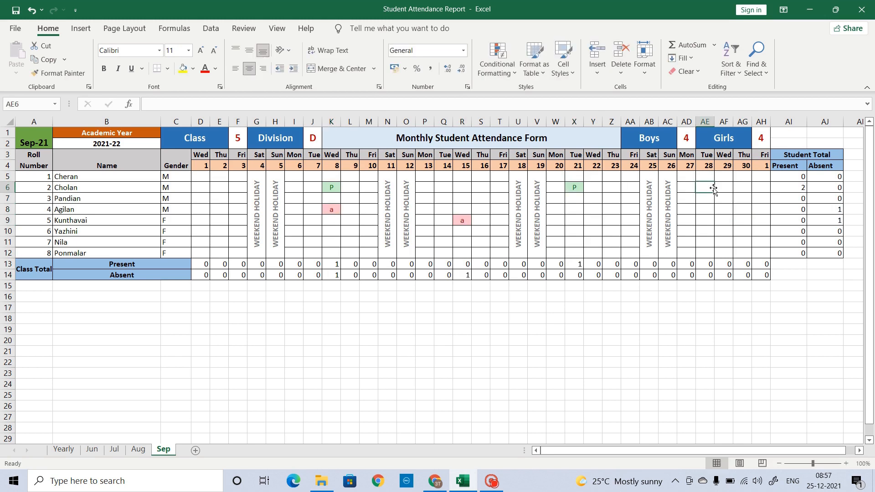
{"action": "type", "text": "P"}
{"action": "key", "text": "Return"}
{"action": "left_click", "coordinate": [218, 199]}
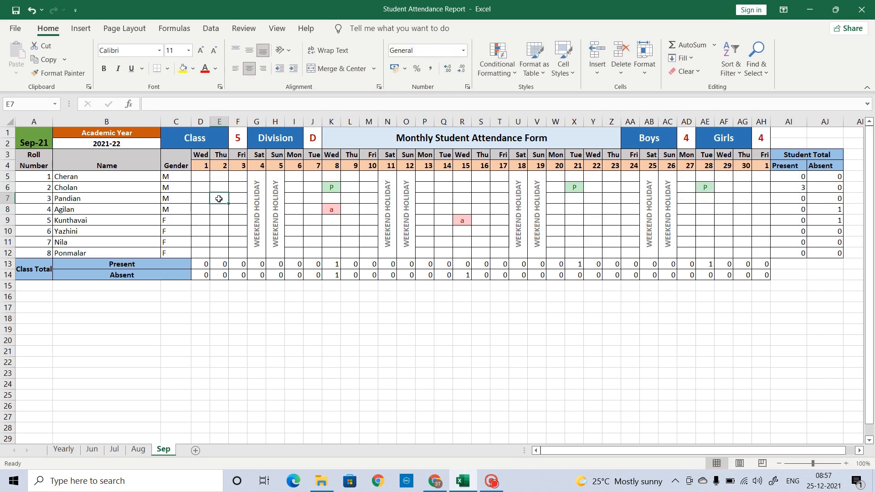
Step: Enter further sample attendance marks on the Sep sheet: P in E7 and P in Y9
{"action": "type", "text": "P"}
{"action": "left_click", "coordinate": [601, 221]}
{"action": "type", "text": "P"}
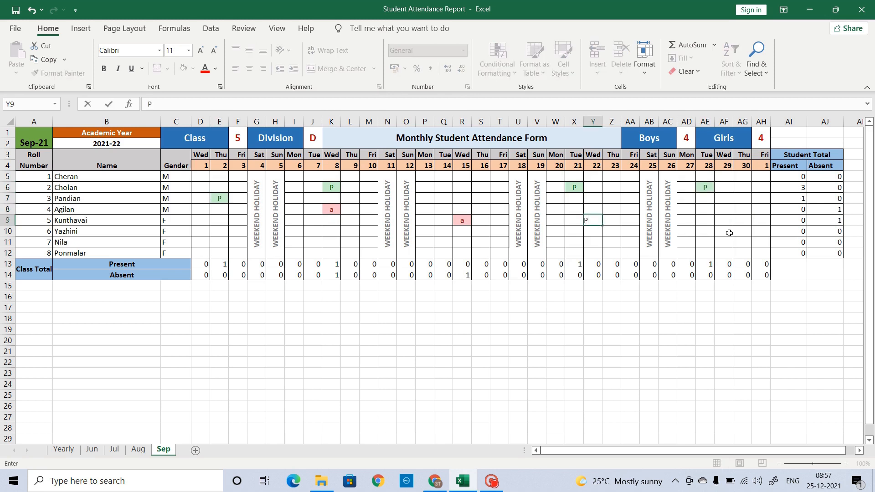
{"action": "left_click", "coordinate": [730, 233]}
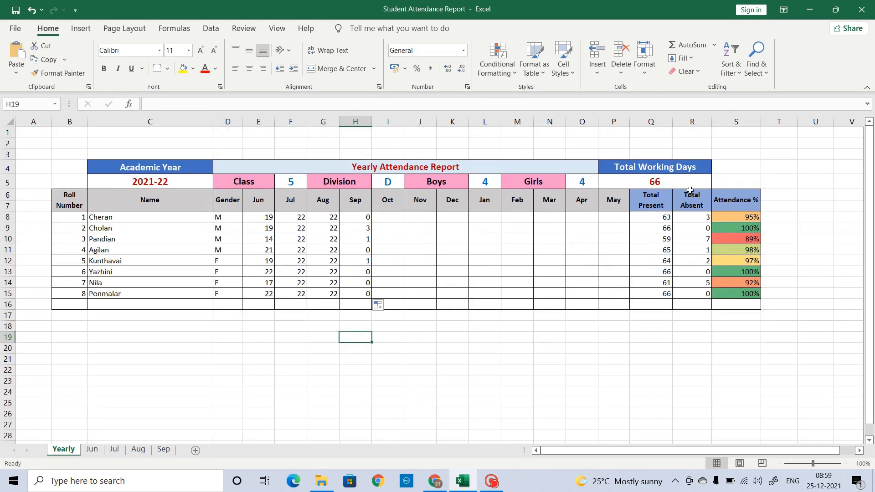
Step: Insert a row above the first student on the Yearly sheet, labelled Month Working Days, and merge and center its label across B8:D8
{"action": "left_click", "coordinate": [657, 180]}
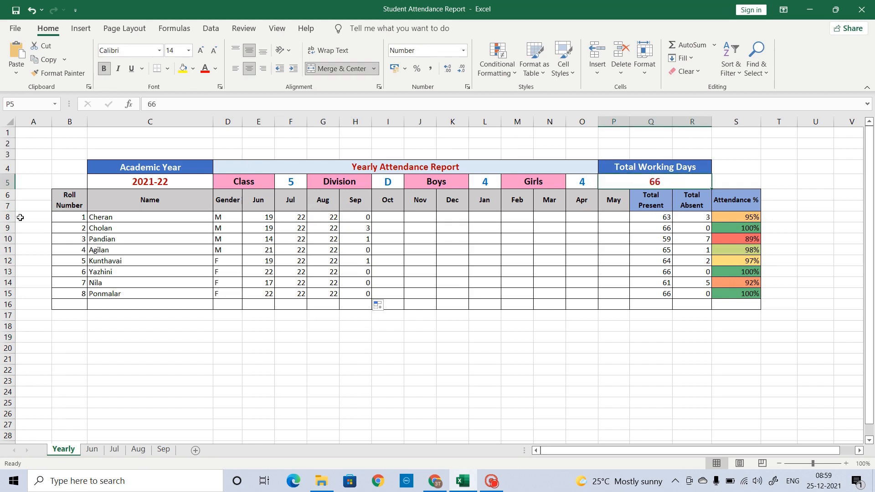
{"action": "left_click", "coordinate": [5, 217]}
{"action": "right_click", "coordinate": [6, 218]}
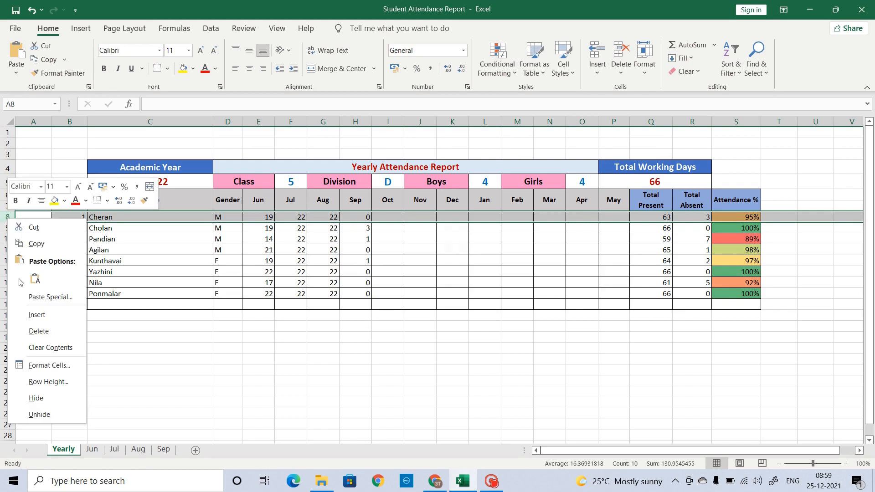
{"action": "left_click", "coordinate": [28, 315]}
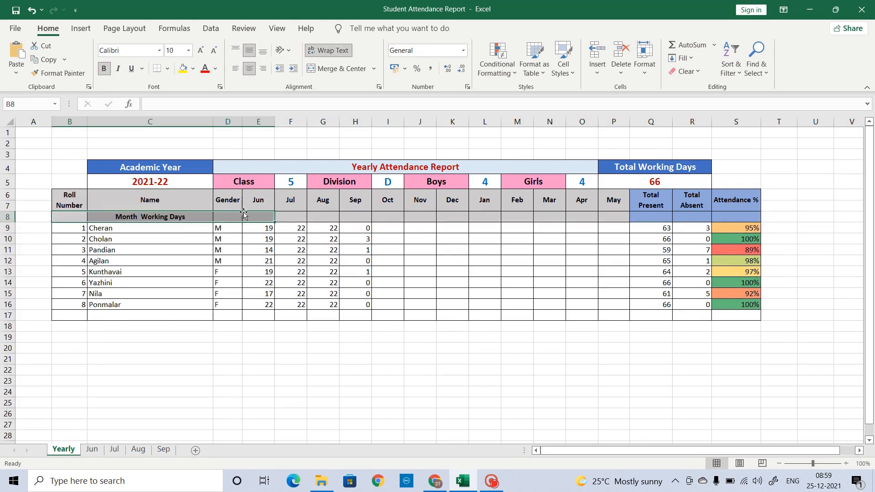
{"action": "left_click", "coordinate": [221, 219]}
{"action": "left_click_drag", "start_coordinate": [79, 217], "coordinate": [230, 217]}
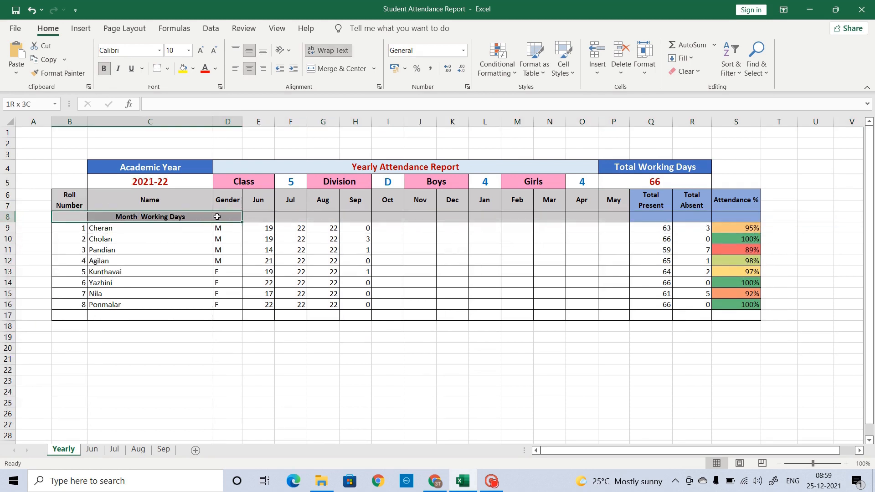
{"action": "left_click", "coordinate": [335, 69]}
Step: Enter the monthly working days in row 8: 20 for Jun, 22 for Jul and 22 for Aug
{"action": "left_click", "coordinate": [259, 217]}
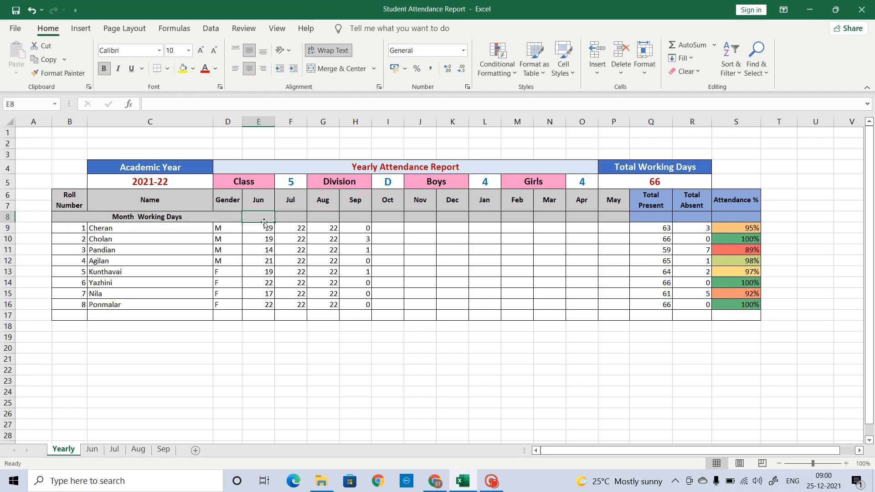
{"action": "type", "text": "20"}
{"action": "key", "text": "Tab"}
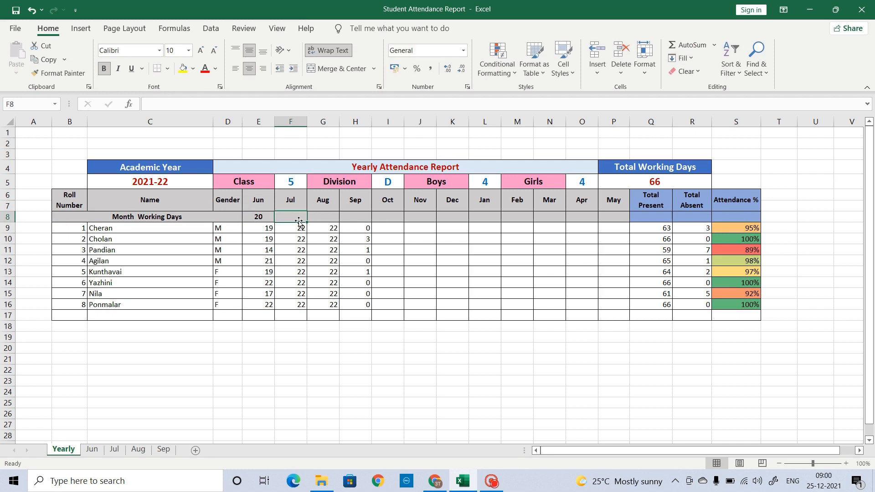
{"action": "type", "text": "22"}
{"action": "key", "text": "Tab"}
{"action": "type", "text": "22"}
{"action": "key", "text": "Tab"}
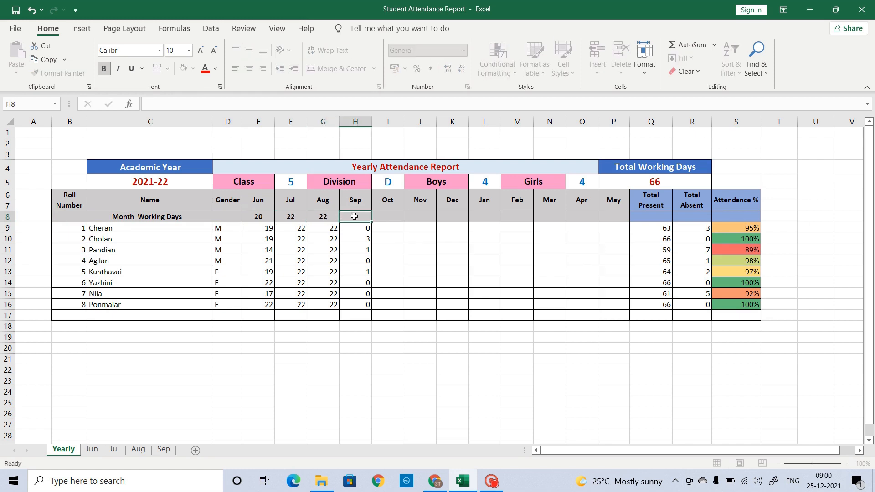
Step: Replace the fixed Total Working Days value in P5 with the formula =SUM(E8:P8)
{"action": "left_click", "coordinate": [659, 180]}
{"action": "type", "text": "="}
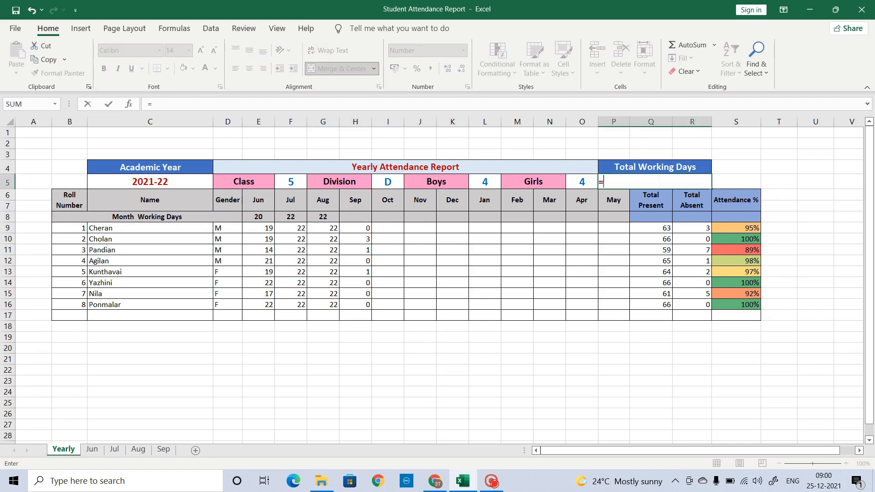
{"action": "type", "text": "sum"}
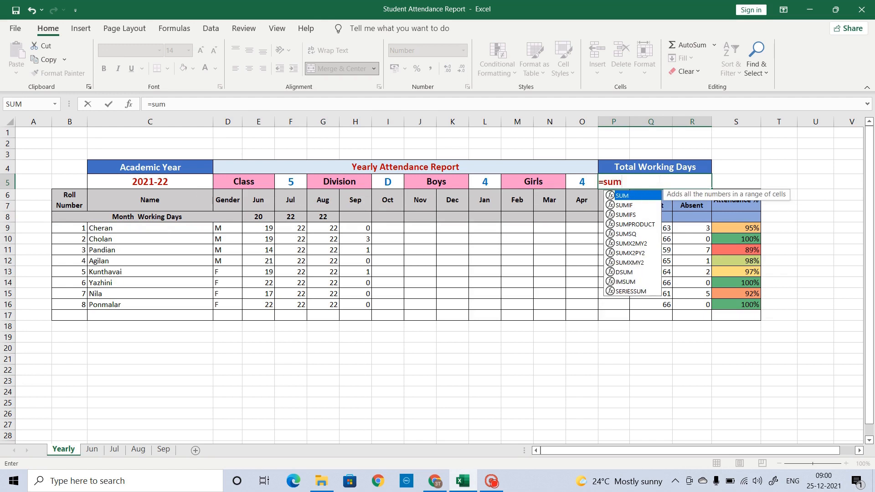
{"action": "type", "text": "("}
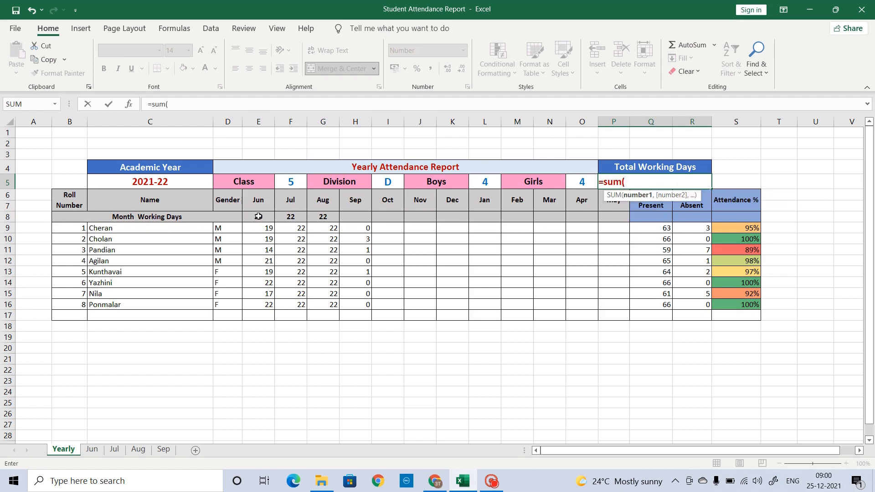
{"action": "left_click_drag", "start_coordinate": [258, 217], "coordinate": [608, 212]}
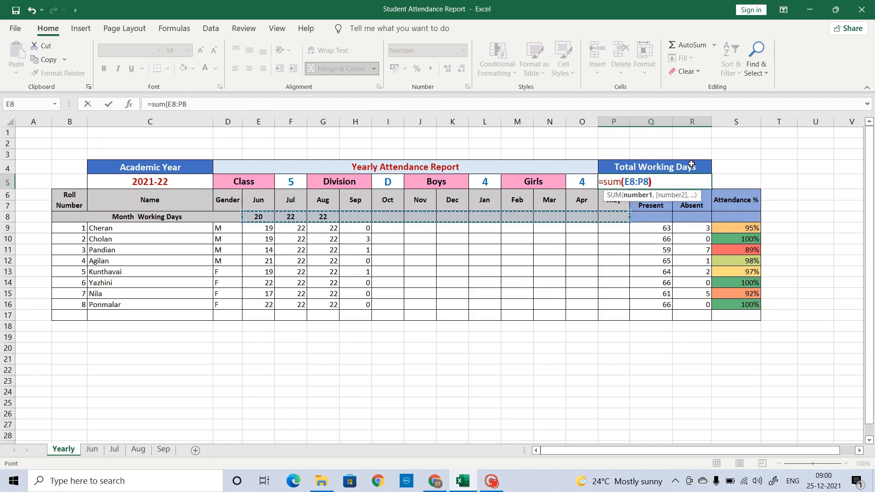
{"action": "key", "text": "Return"}
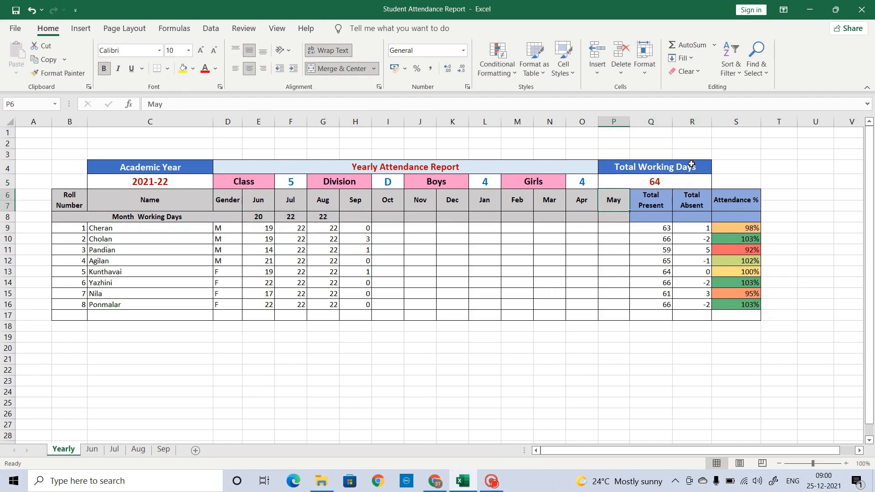
{"action": "left_click", "coordinate": [664, 176]}
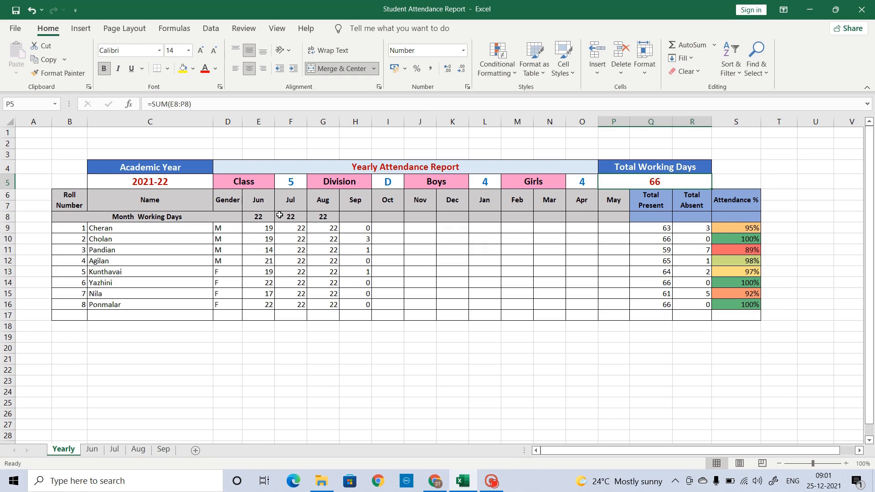
{"action": "left_click", "coordinate": [353, 215]}
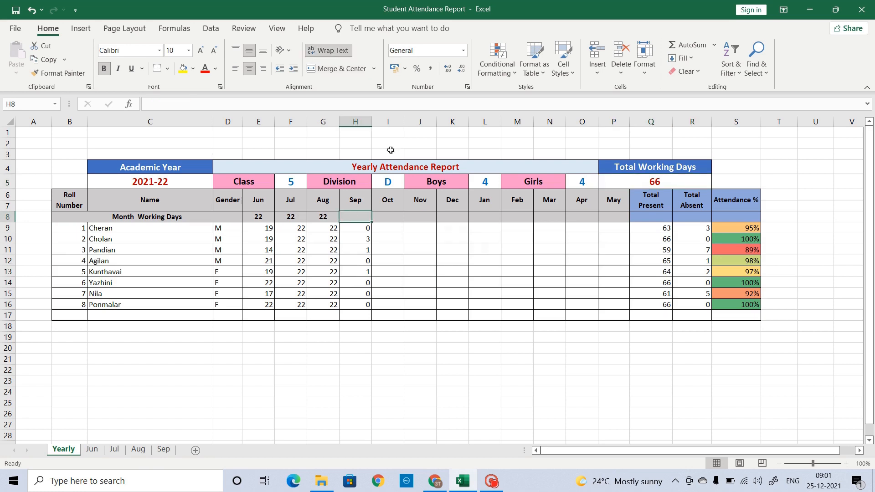